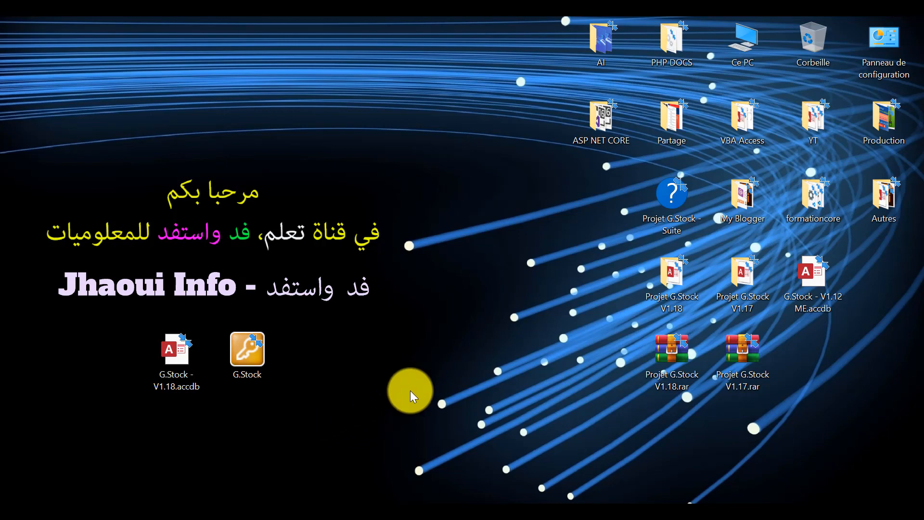
Open the G.Stock - V1.18.accdb database from the desktop and create a new query in Design view without using the table chooser.
{"action": "double_click", "coordinate": [172, 348]}
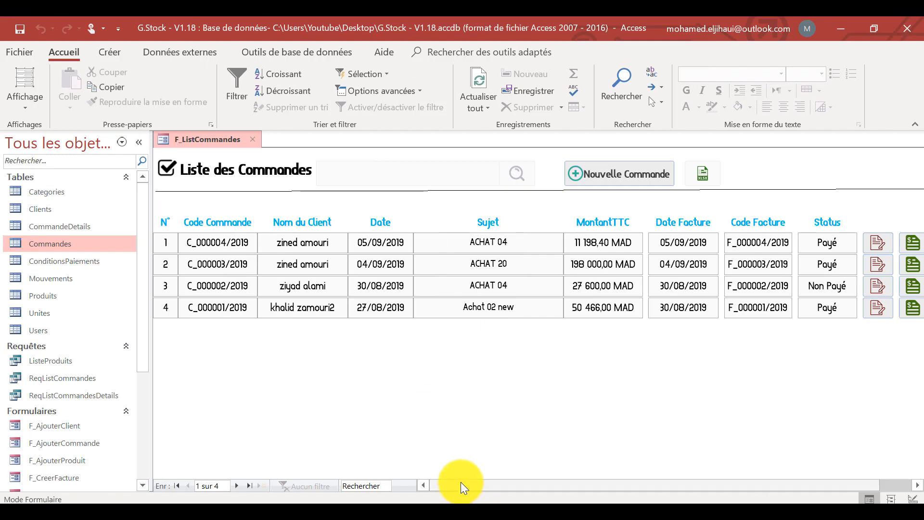
{"action": "left_click_drag", "start_coordinate": [140, 351], "coordinate": [163, 458]}
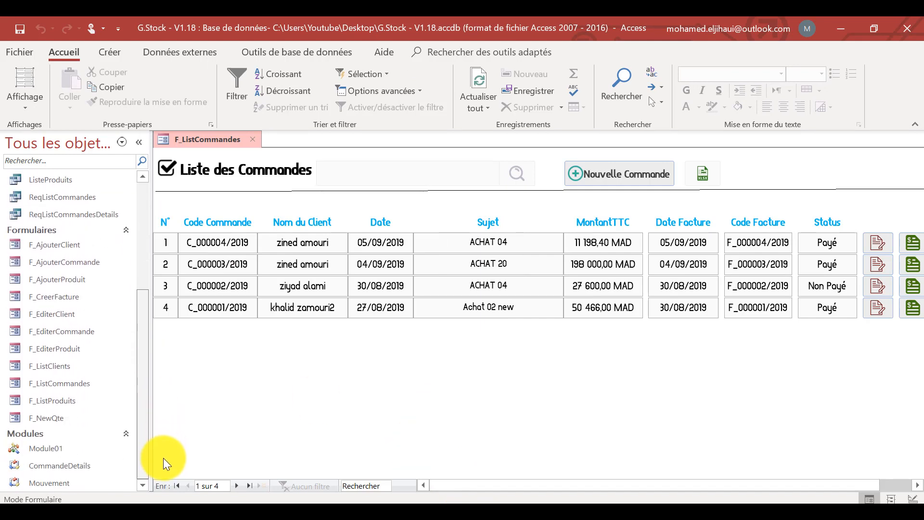
{"action": "left_click", "coordinate": [118, 49]}
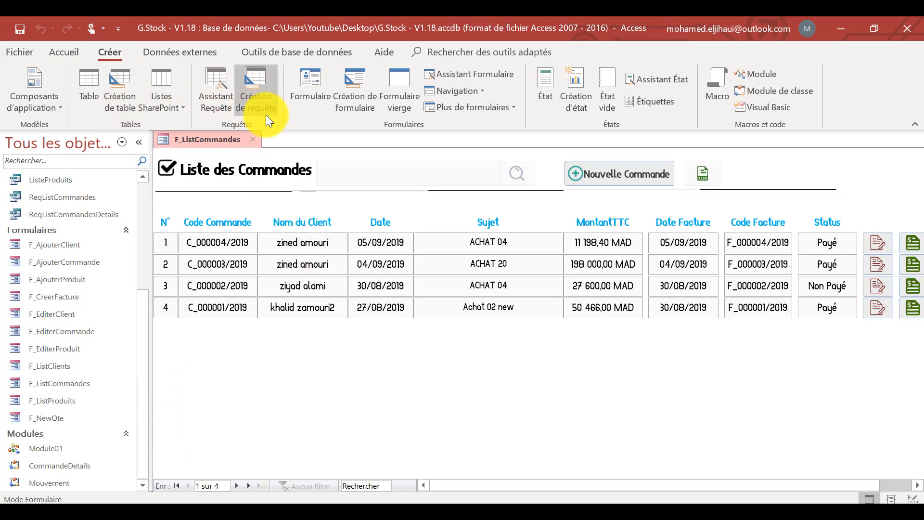
{"action": "left_click", "coordinate": [259, 91]}
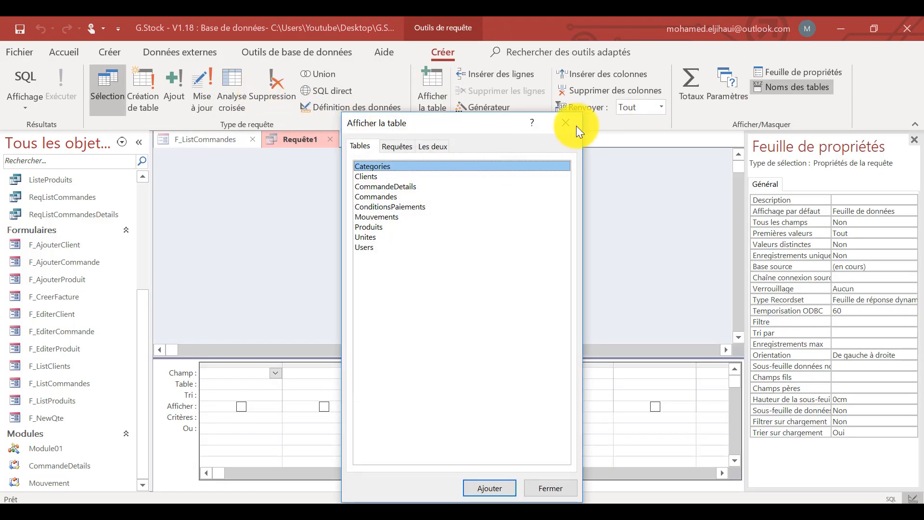
{"action": "left_click", "coordinate": [576, 125]}
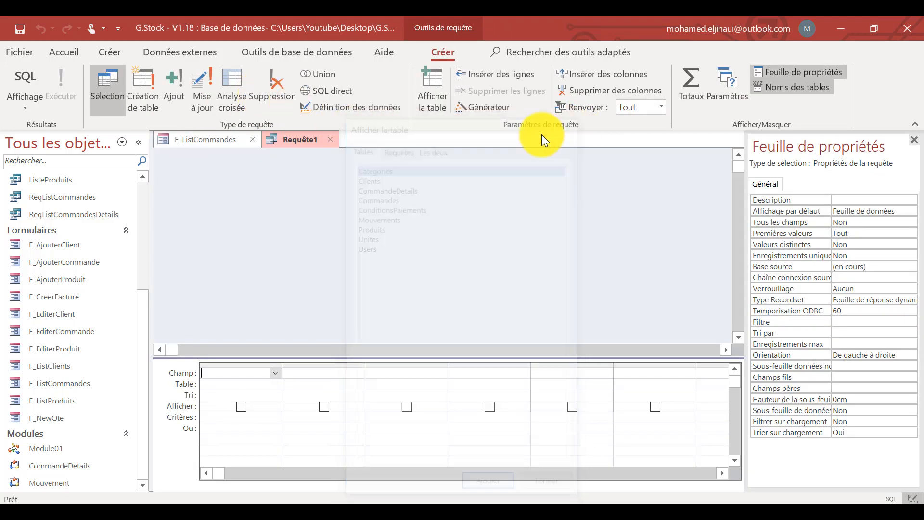
Add the Commandes, Clients and CommandeDetails tables to the new query.
{"action": "left_click_drag", "start_coordinate": [140, 304], "coordinate": [152, 189]}
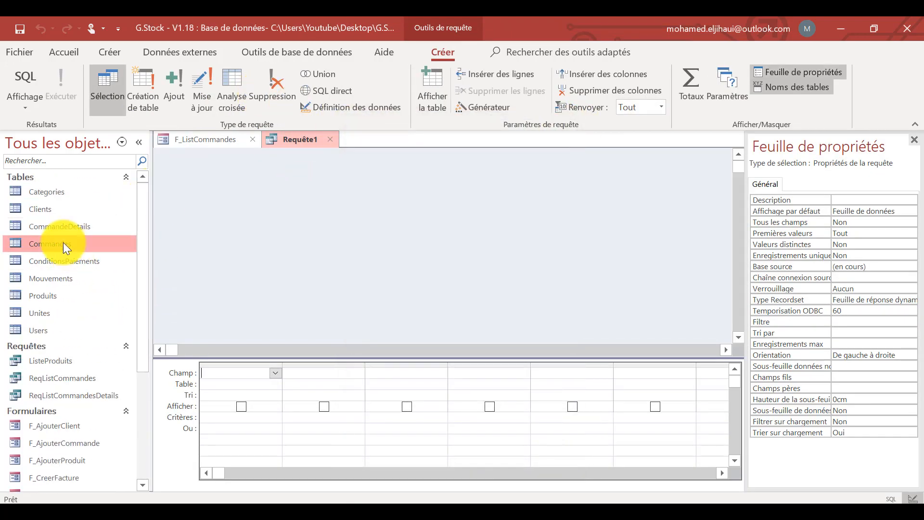
{"action": "left_click_drag", "start_coordinate": [56, 243], "coordinate": [268, 180]}
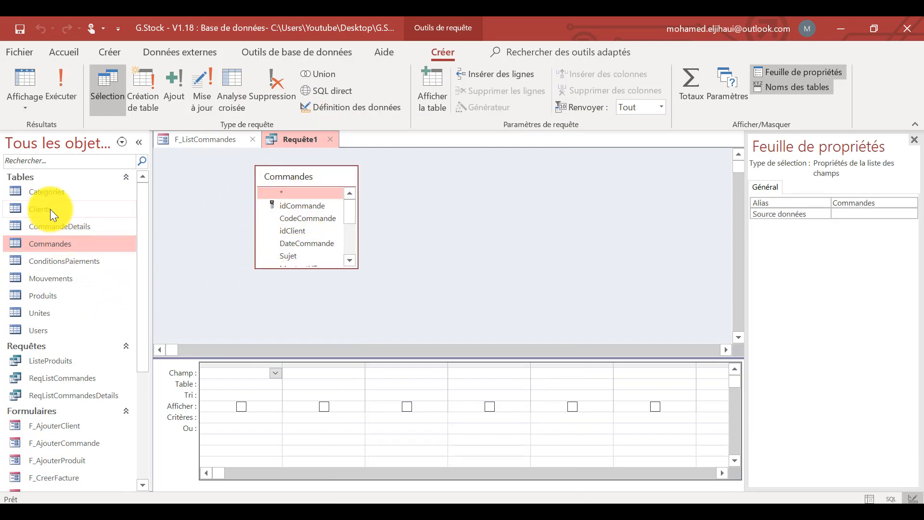
{"action": "left_click_drag", "start_coordinate": [50, 209], "coordinate": [406, 166]}
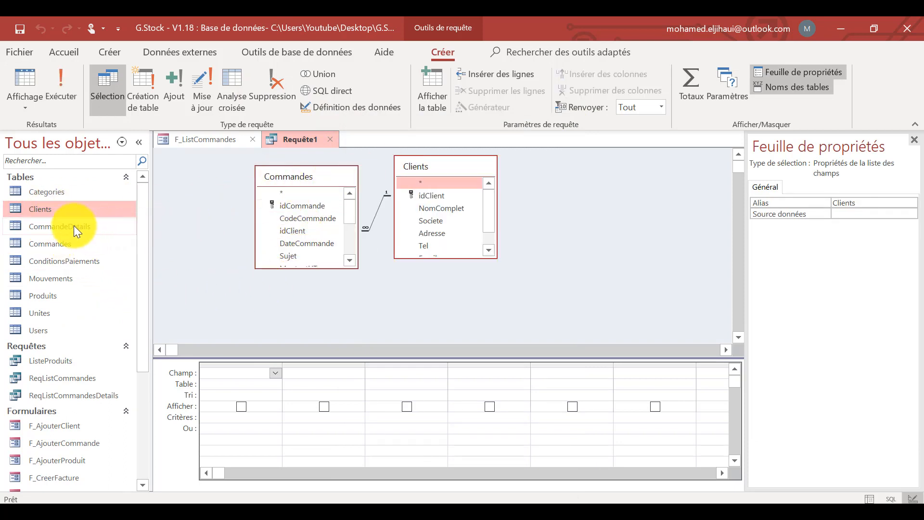
{"action": "left_click_drag", "start_coordinate": [71, 225], "coordinate": [596, 172]}
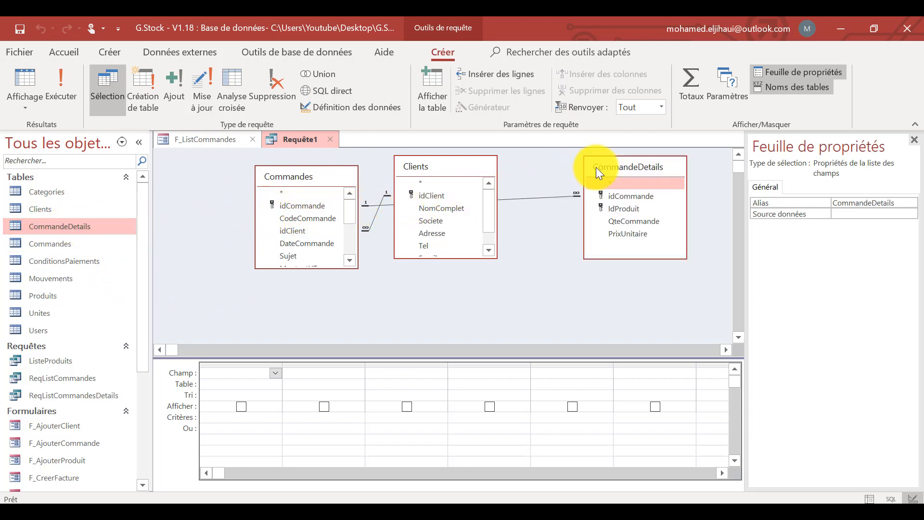
Close the property sheet and rearrange the query's tables so Commandes sits between Clients and CommandeDetails.
{"action": "left_click", "coordinate": [913, 139]}
{"action": "left_click_drag", "start_coordinate": [429, 169], "coordinate": [222, 234]}
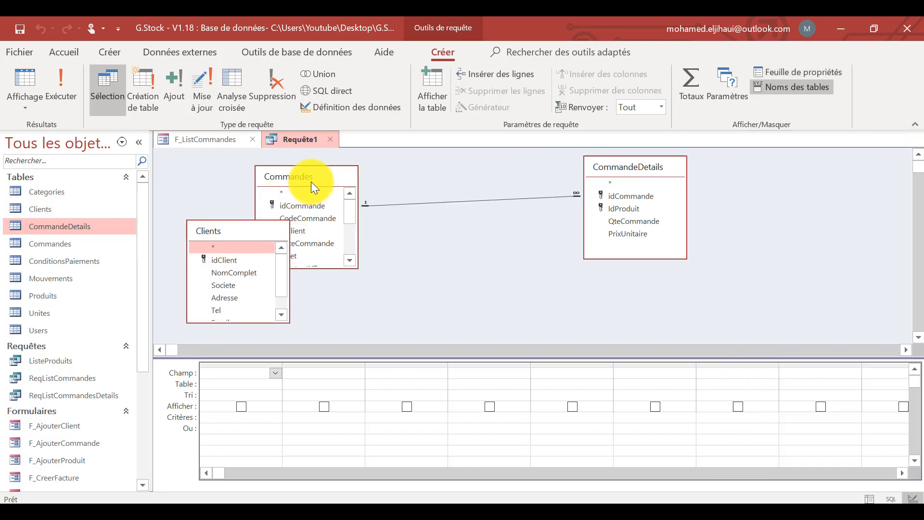
{"action": "left_click_drag", "start_coordinate": [311, 180], "coordinate": [421, 160]}
{"action": "left_click_drag", "start_coordinate": [253, 233], "coordinate": [282, 181]}
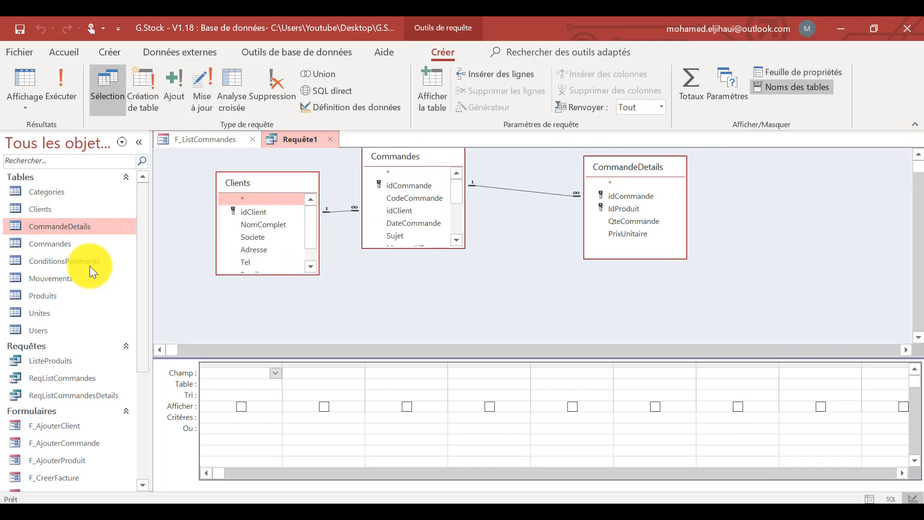
Add the Produits, Unites and ConditionsPaiements tables to the query and adjust the spacing of the Clients and CommandeDetails boxes.
{"action": "left_click_drag", "start_coordinate": [49, 297], "coordinate": [749, 166]}
{"action": "left_click_drag", "start_coordinate": [57, 311], "coordinate": [880, 268]}
{"action": "left_click", "coordinate": [54, 261]}
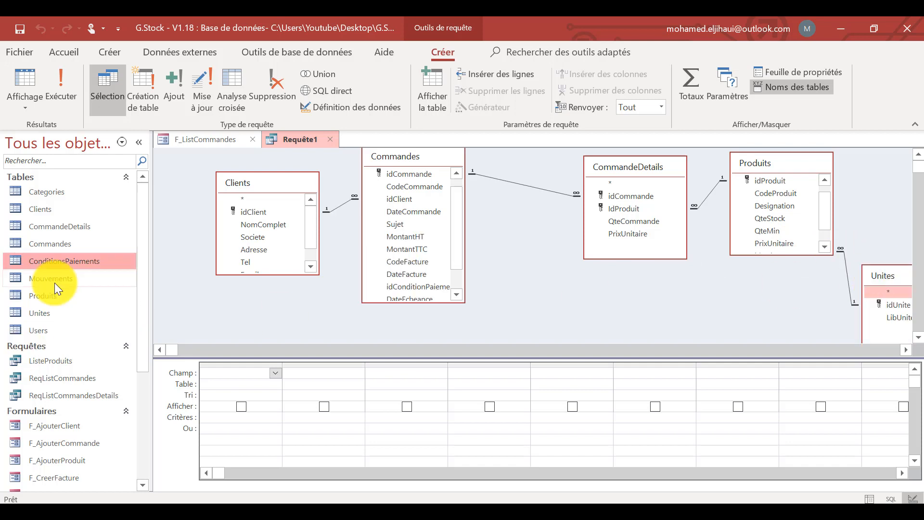
{"action": "left_click_drag", "start_coordinate": [54, 261], "coordinate": [506, 302]}
{"action": "scroll", "coordinate": [461, 218], "scroll_direction": "up", "scroll_amount": 2}
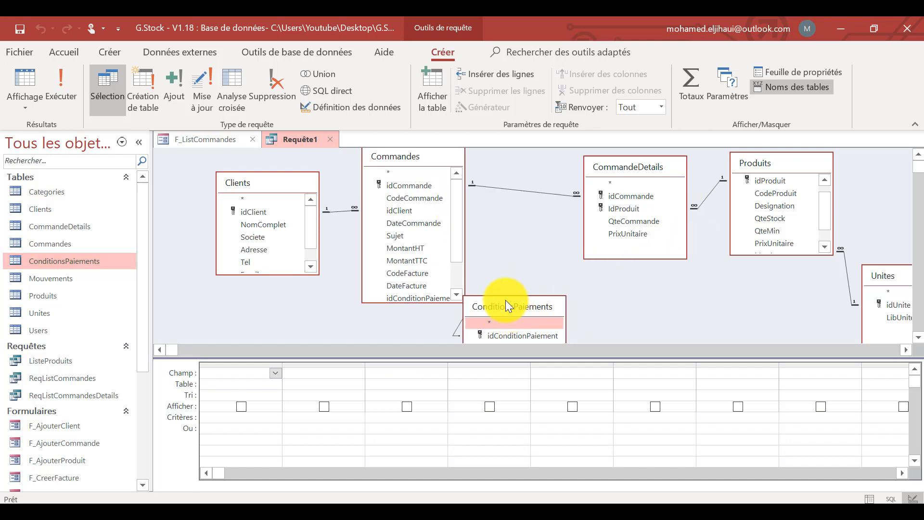
{"action": "mouse_move", "coordinate": [275, 189]}
{"action": "left_mouse_down"}
{"action": "mouse_move", "coordinate": [250, 195]}
{"action": "mouse_move", "coordinate": [261, 200]}
{"action": "left_mouse_up"}
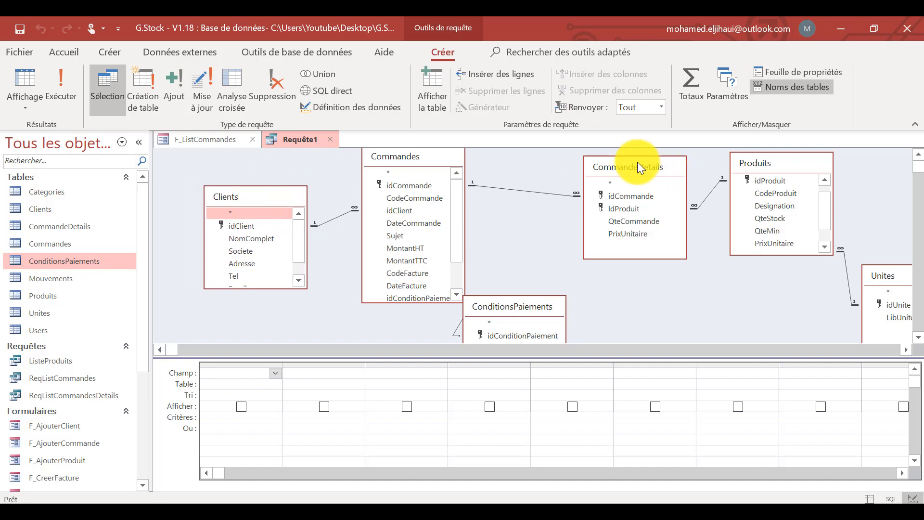
{"action": "left_click_drag", "start_coordinate": [634, 162], "coordinate": [595, 162]}
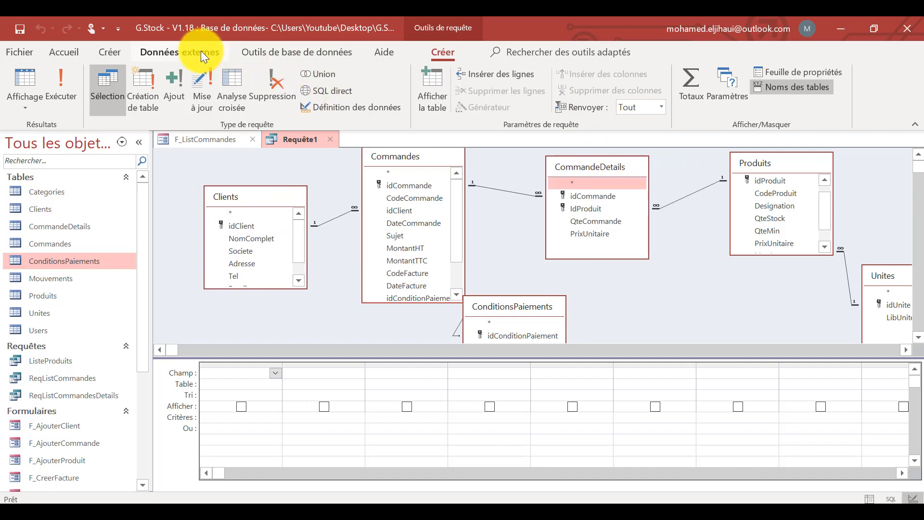
Open the database relationships, add the ConditionsPaiements table and arrange it beside Commandes with the idConditionPaiement field in view.
{"action": "left_click", "coordinate": [282, 51]}
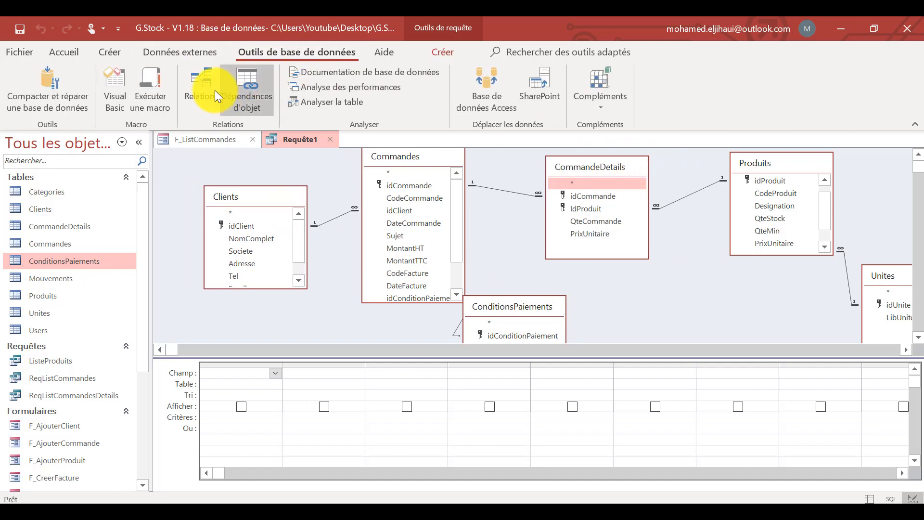
{"action": "left_click", "coordinate": [205, 84]}
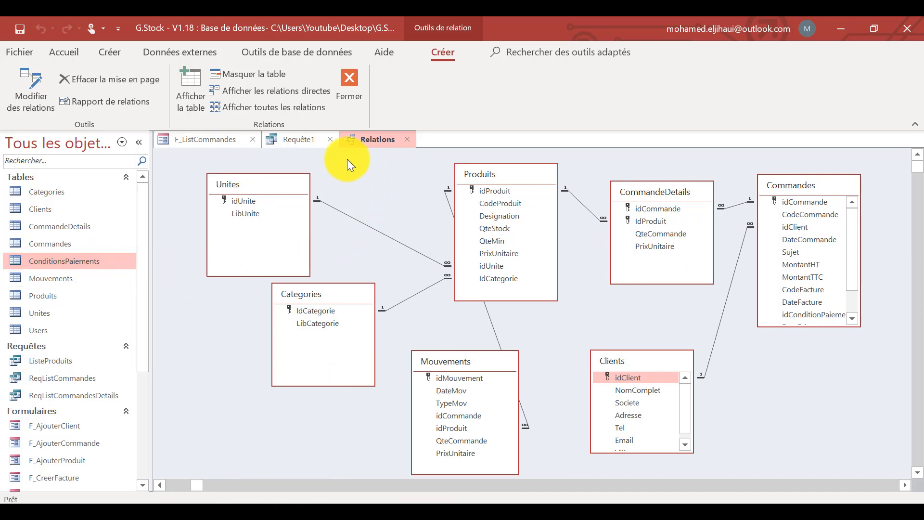
{"action": "right_click", "coordinate": [368, 177]}
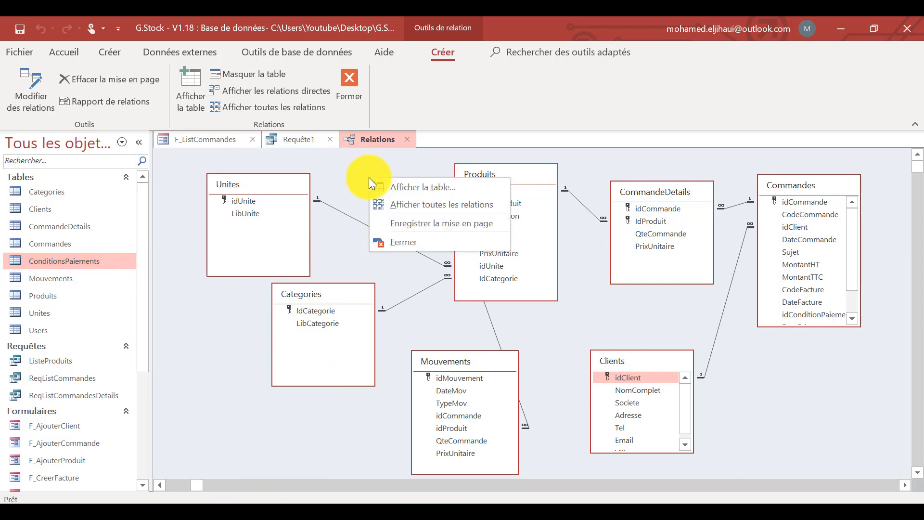
{"action": "left_click", "coordinate": [428, 186]}
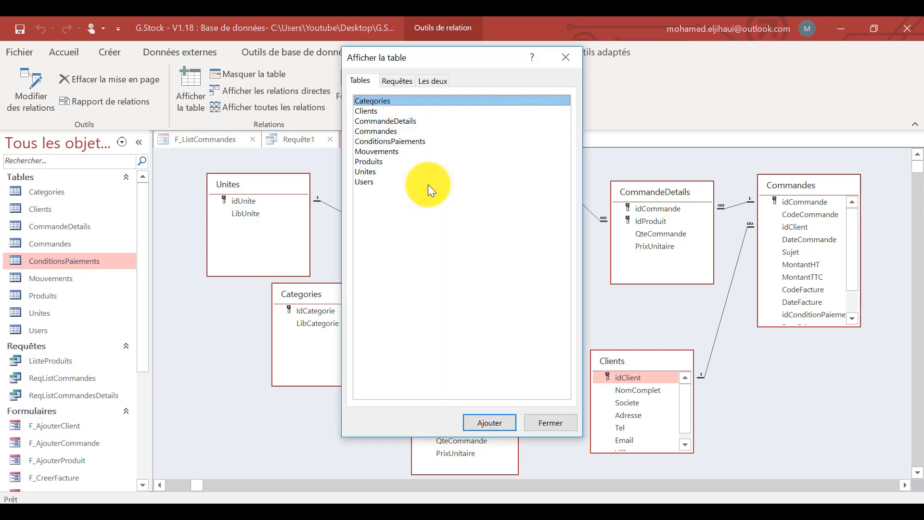
{"action": "left_click", "coordinate": [394, 142]}
{"action": "left_click", "coordinate": [569, 58]}
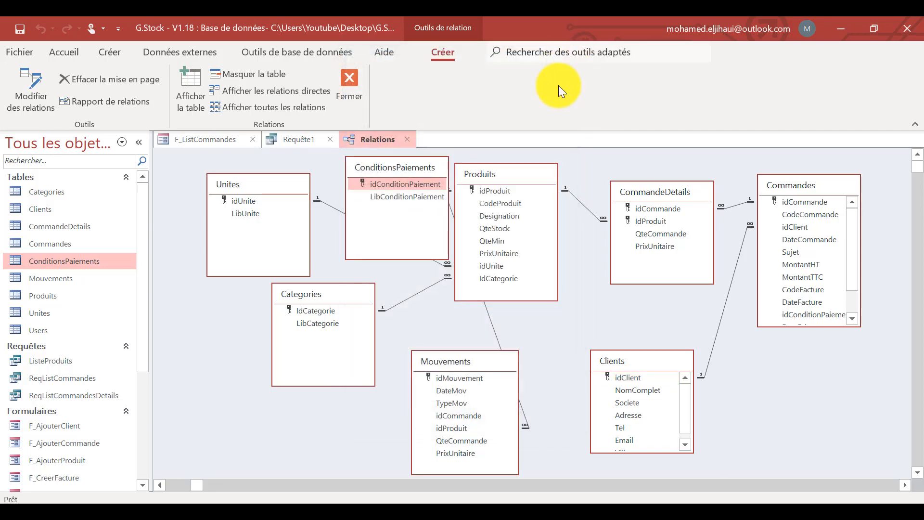
{"action": "left_click_drag", "start_coordinate": [418, 167], "coordinate": [673, 175]}
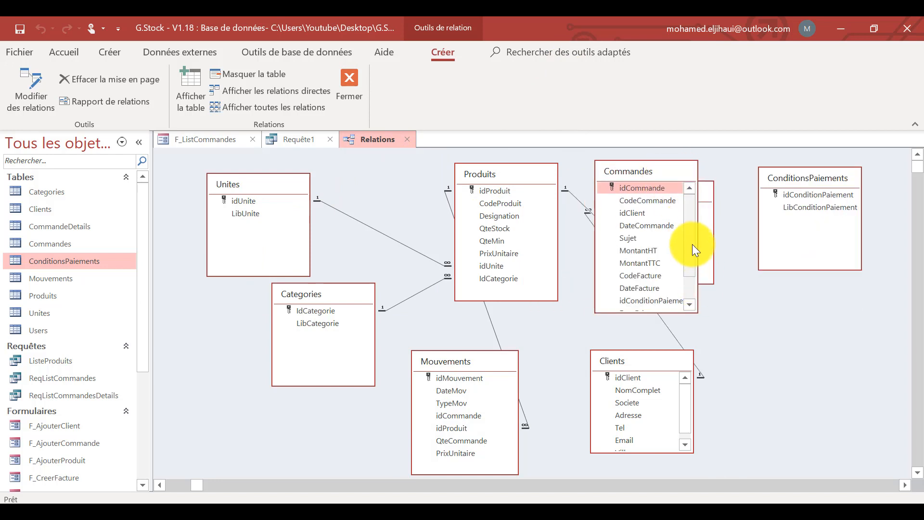
{"action": "scroll", "coordinate": [692, 244], "scroll_direction": "down", "scroll_amount": 3}
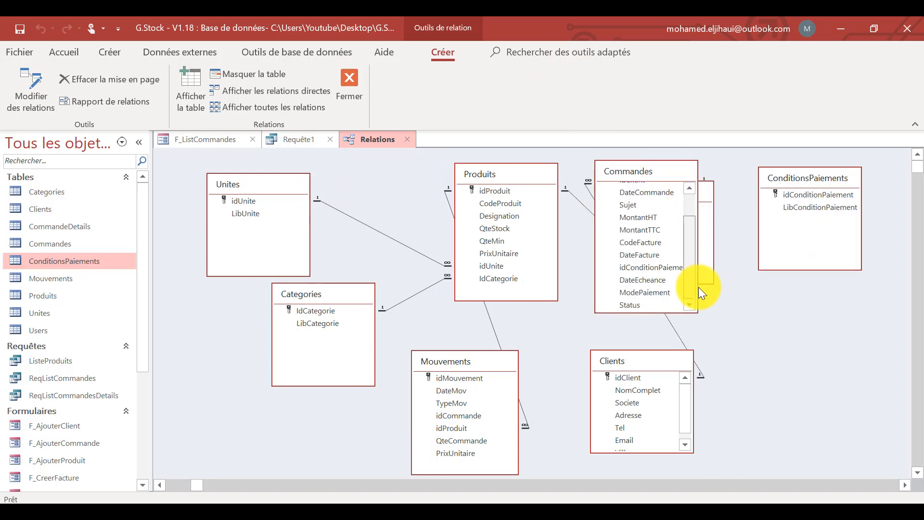
Try to relate ConditionsPaiements to Commandes on idConditionPaiement with referential integrity enforced.
{"action": "left_click_drag", "start_coordinate": [786, 195], "coordinate": [656, 267]}
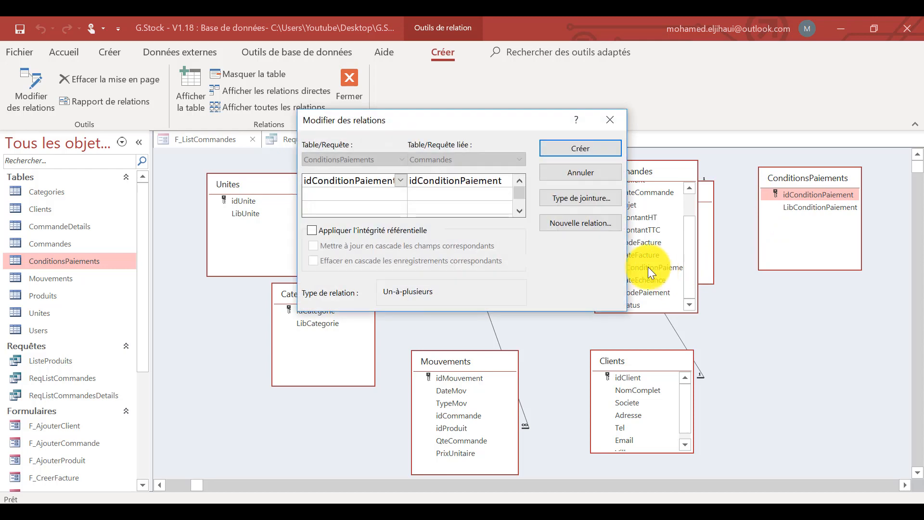
{"action": "left_click", "coordinate": [377, 233]}
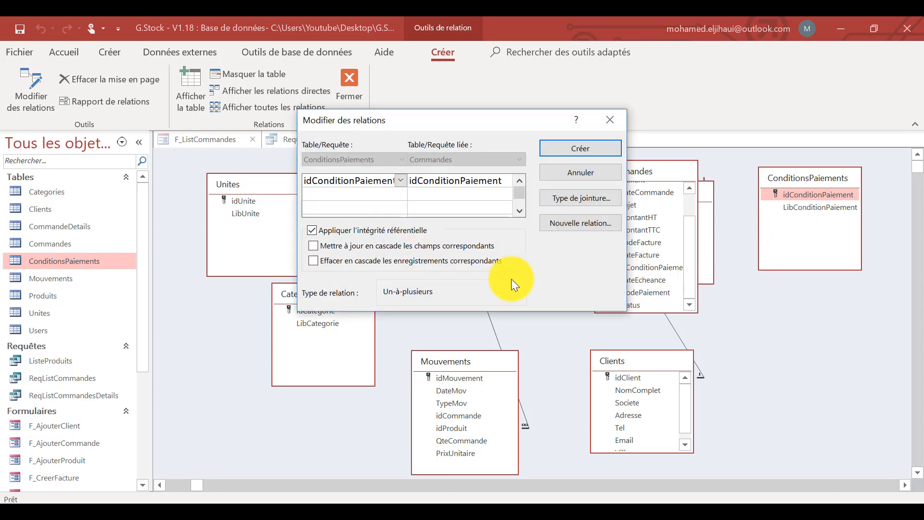
{"action": "left_click", "coordinate": [580, 151]}
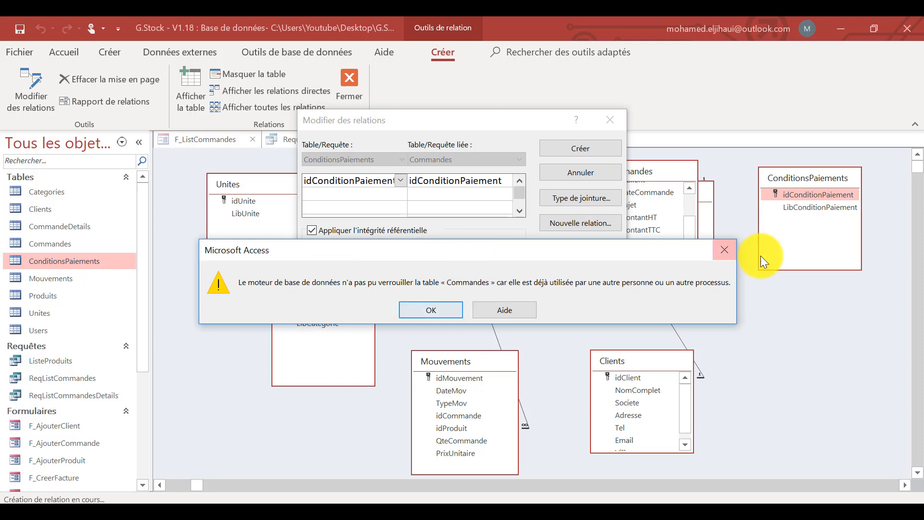
{"action": "left_click", "coordinate": [725, 249]}
{"action": "left_click", "coordinate": [611, 141]}
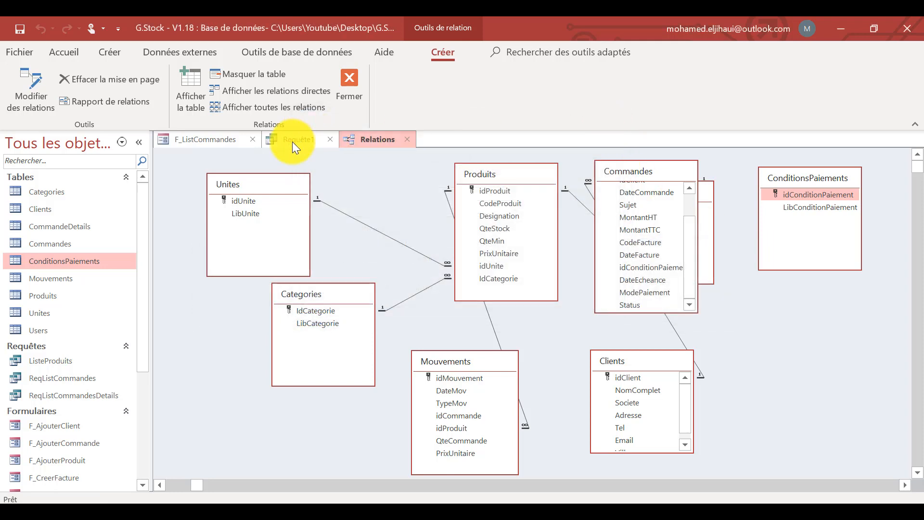
Close the F_ListCommandes form and create the ConditionsPaiements–Commandes relationship on idConditionPaiement with referential integrity enforced.
{"action": "left_click", "coordinate": [217, 142]}
{"action": "left_click", "coordinate": [252, 139]}
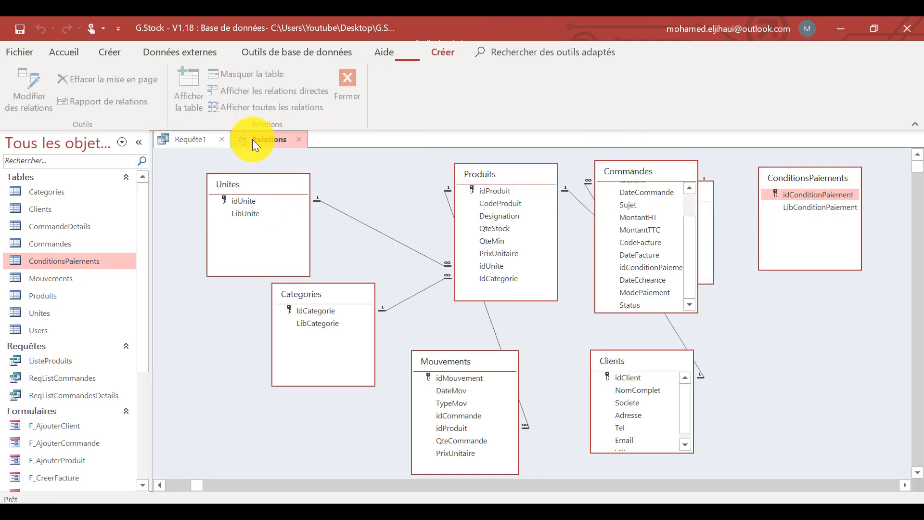
{"action": "left_click_drag", "start_coordinate": [745, 217], "coordinate": [799, 193]}
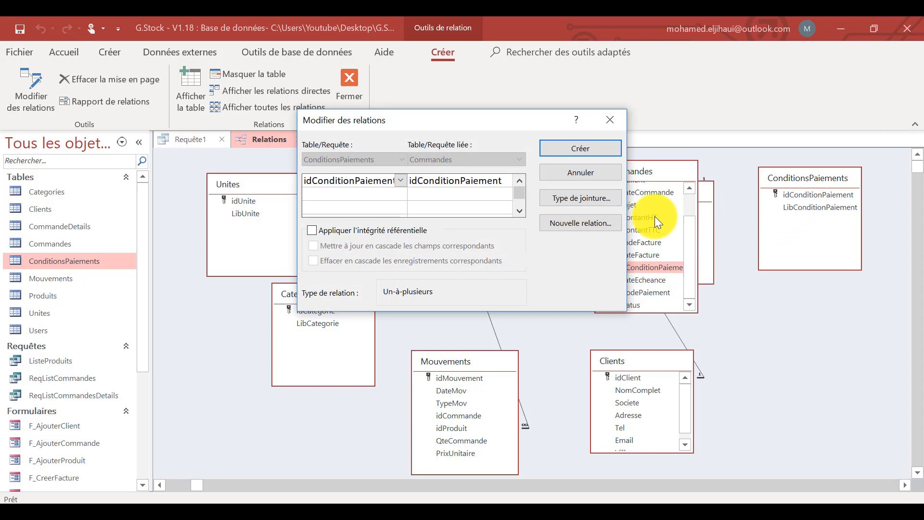
{"action": "left_click", "coordinate": [406, 234]}
{"action": "left_click", "coordinate": [565, 145]}
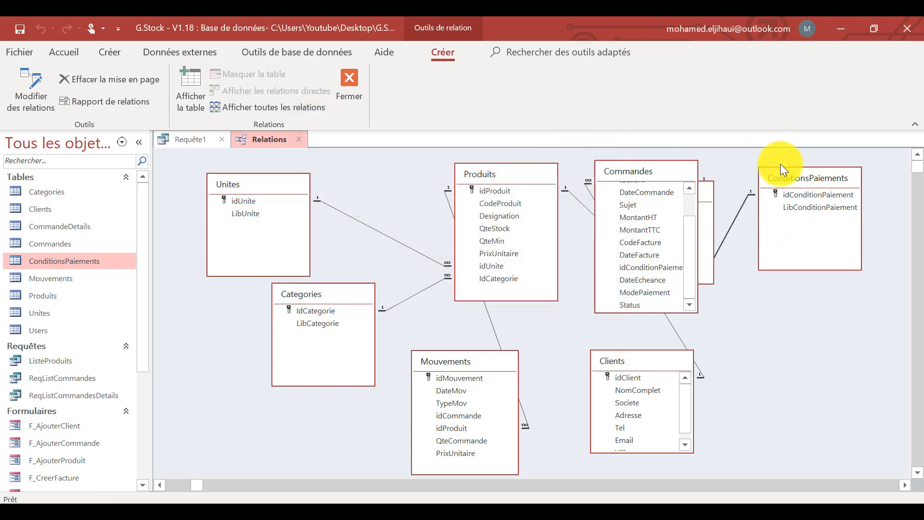
Spread out the ConditionsPaiements, Commandes and CommandeDetails boxes in the relationships diagram, and close it, saving the layout.
{"action": "left_click_drag", "start_coordinate": [803, 179], "coordinate": [850, 311]}
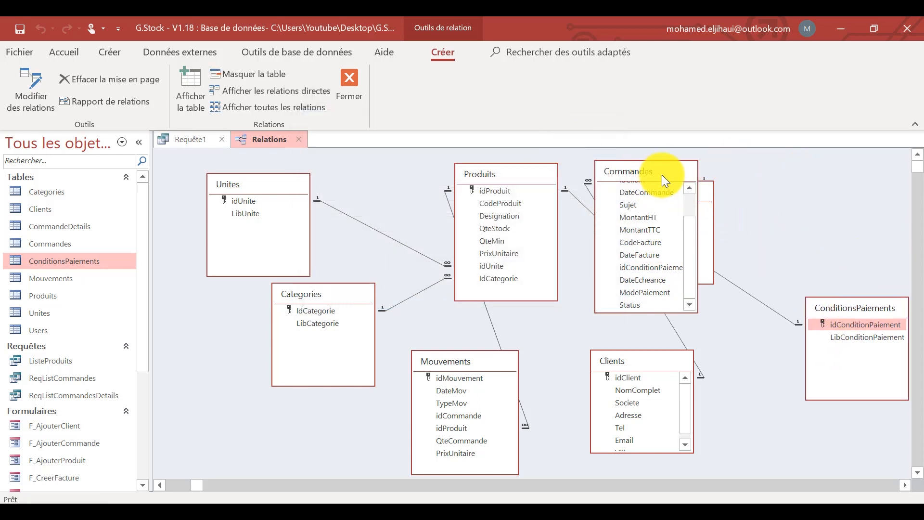
{"action": "left_click_drag", "start_coordinate": [662, 174], "coordinate": [793, 172]}
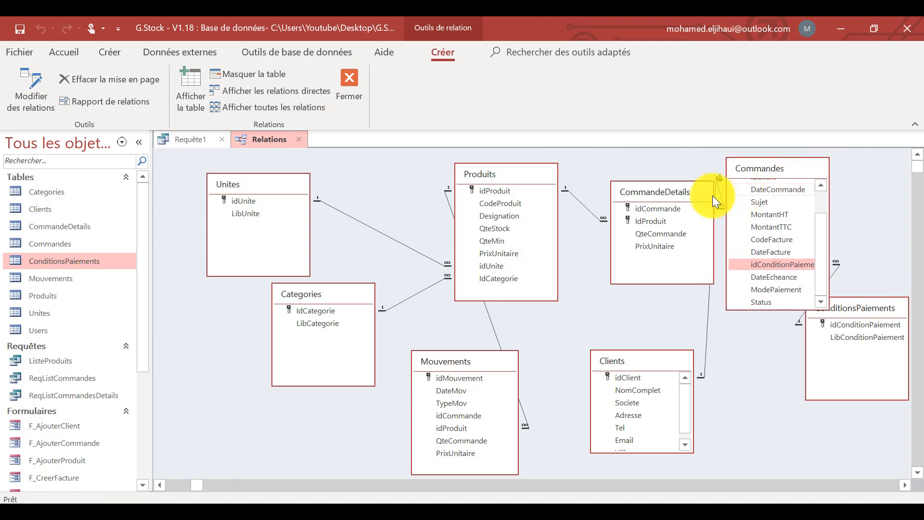
{"action": "left_click_drag", "start_coordinate": [677, 190], "coordinate": [646, 195]}
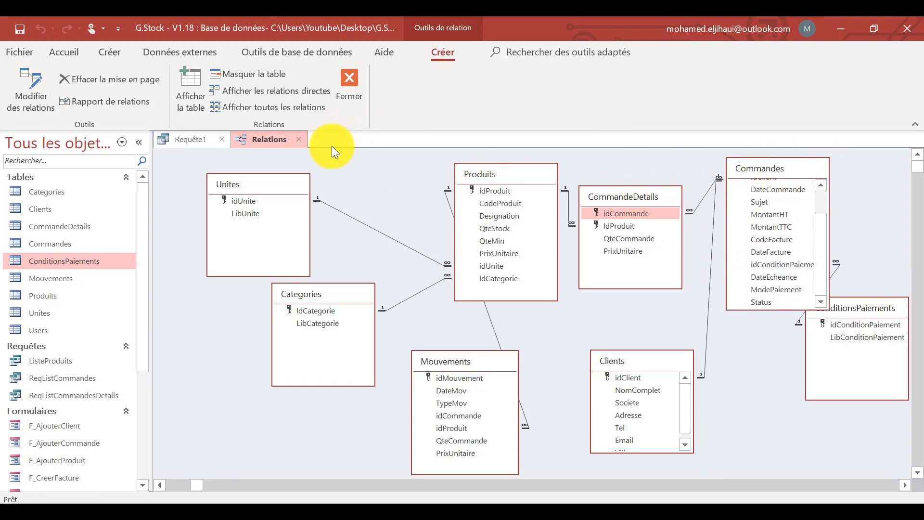
{"action": "left_click", "coordinate": [303, 139]}
{"action": "left_click", "coordinate": [400, 312]}
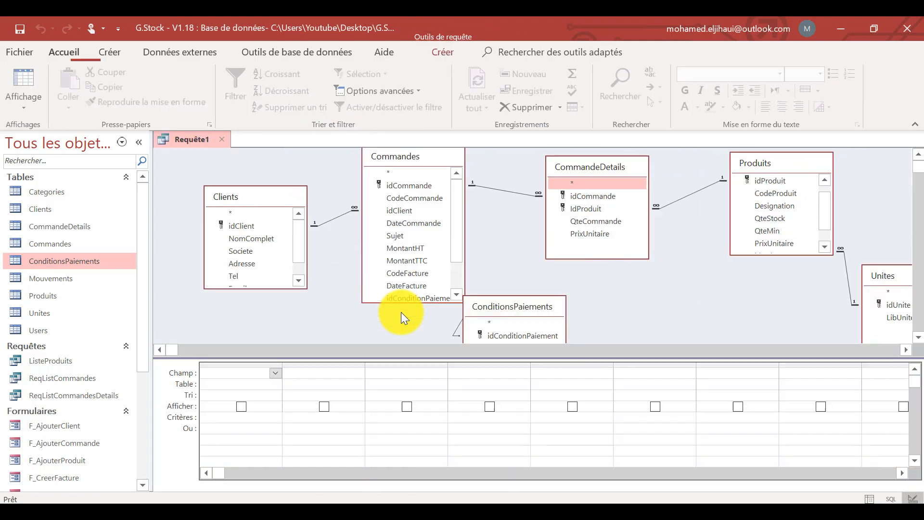
Collapse the navigation pane and move the query's ConditionsPaiements box directly below CommandeDetails.
{"action": "left_click", "coordinate": [139, 142]}
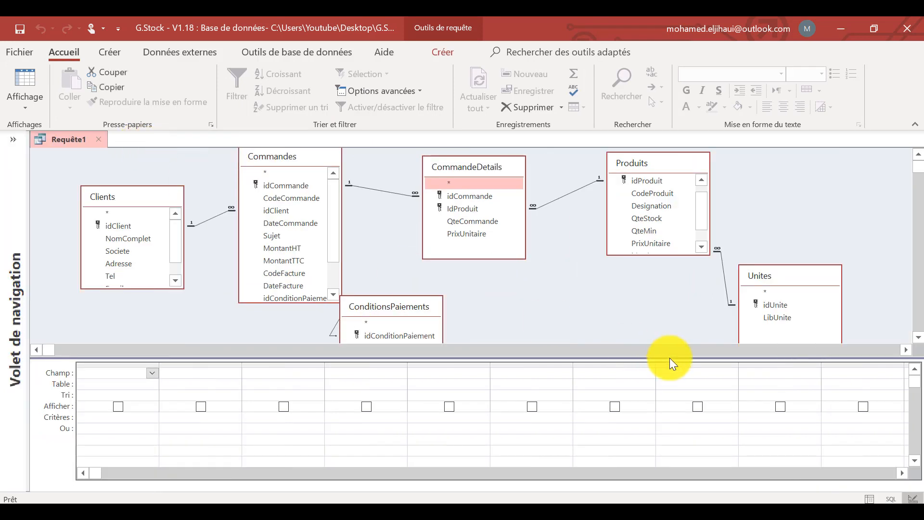
{"action": "left_click_drag", "start_coordinate": [382, 303], "coordinate": [463, 279]}
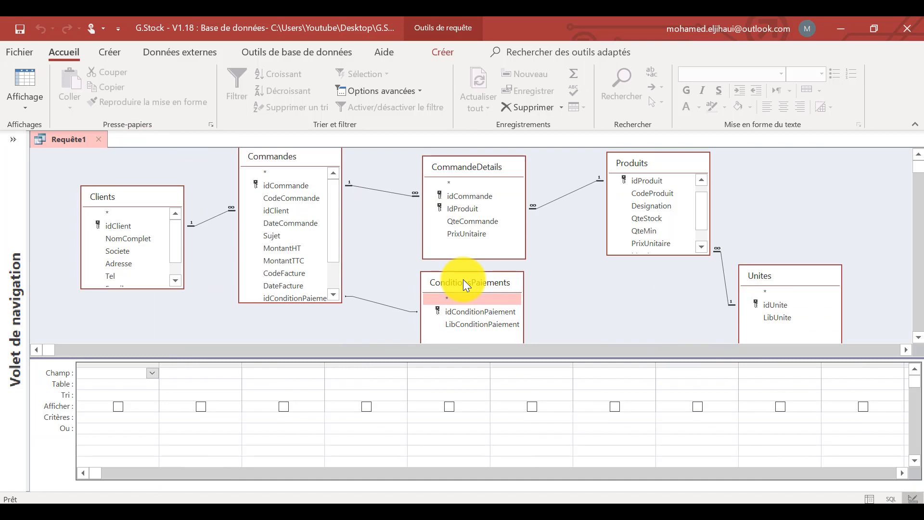
Add idCommande, CodeCommande and the fields from DateCommande through Status of the Commandes table to the query.
{"action": "double_click", "coordinate": [288, 185]}
{"action": "double_click", "coordinate": [292, 198]}
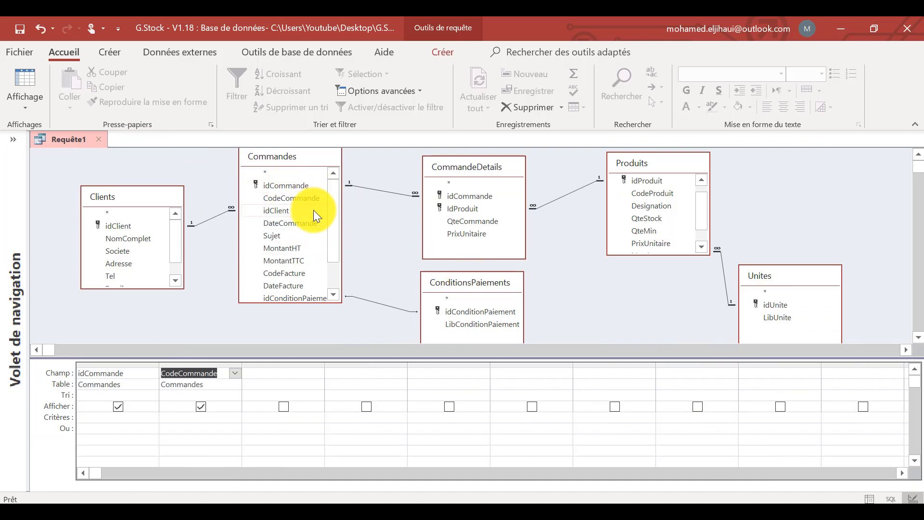
{"action": "left_click", "coordinate": [291, 223]}
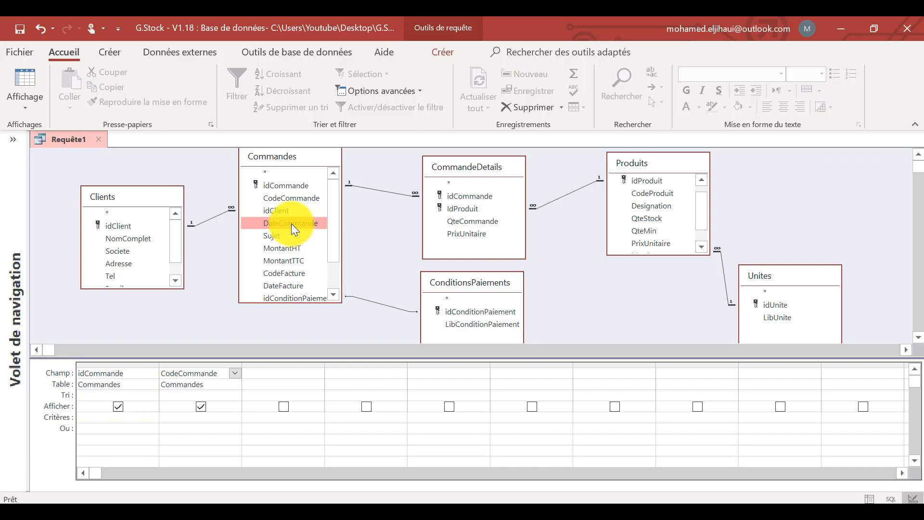
{"action": "scroll", "coordinate": [288, 250], "scroll_direction": "down", "scroll_amount": 1}
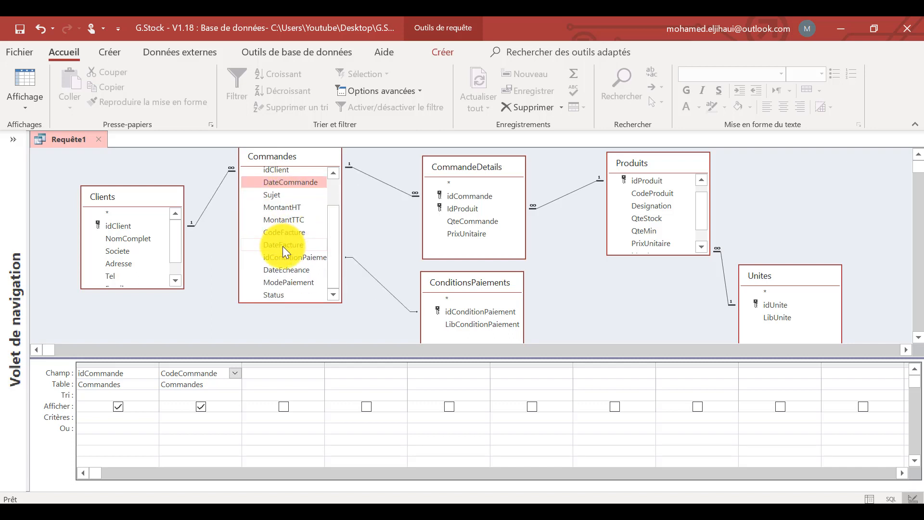
{"action": "left_click", "coordinate": [284, 293], "text": "shift"}
{"action": "left_click_drag", "start_coordinate": [280, 292], "coordinate": [277, 374]}
Enlarge the Clients box and add its fields from NomComplet through Ville after Status in the query grid.
{"action": "left_click", "coordinate": [116, 239]}
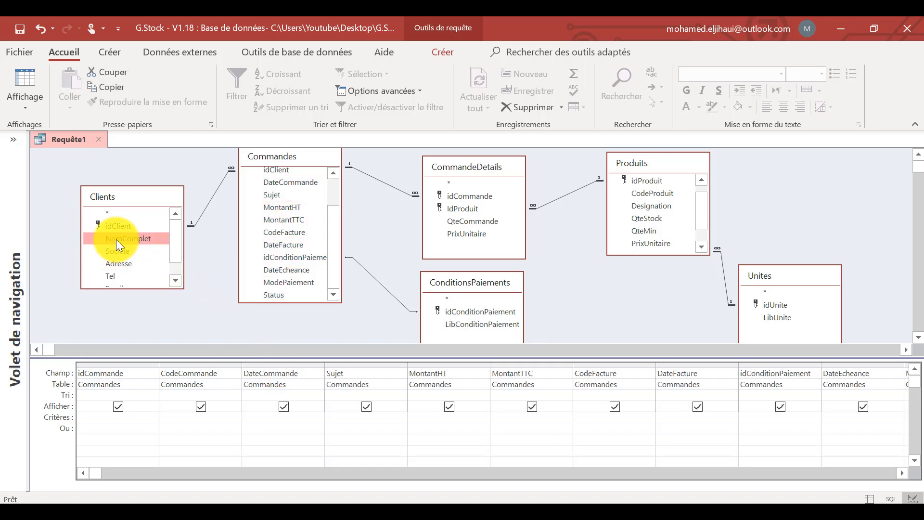
{"action": "left_click", "coordinate": [901, 473]}
{"action": "left_click", "coordinate": [901, 473]}
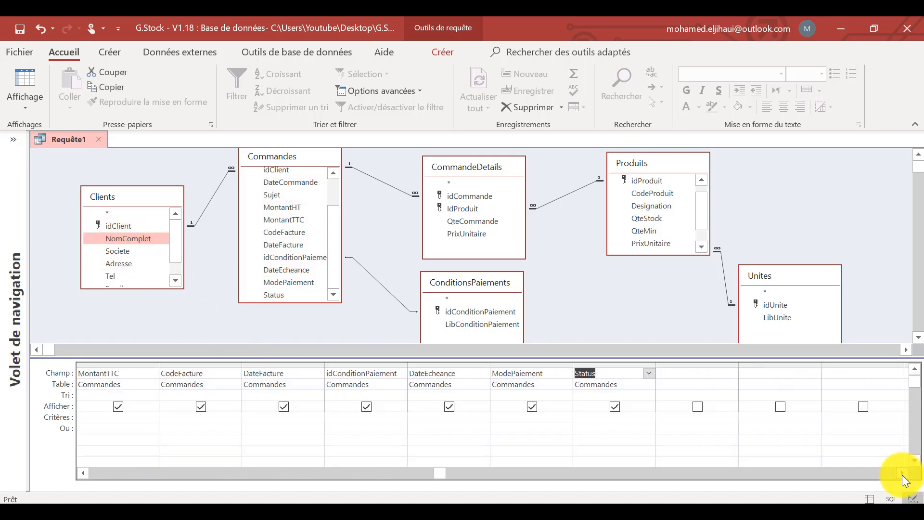
{"action": "left_click", "coordinate": [901, 473]}
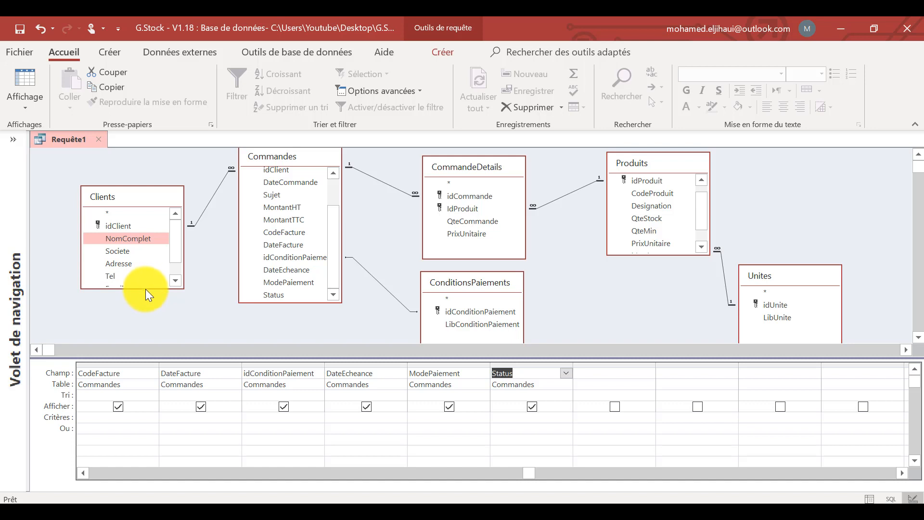
{"action": "left_click_drag", "start_coordinate": [145, 289], "coordinate": [145, 341]}
{"action": "left_click", "coordinate": [114, 301], "text": "shift"}
{"action": "left_click_drag", "start_coordinate": [114, 301], "coordinate": [607, 372]}
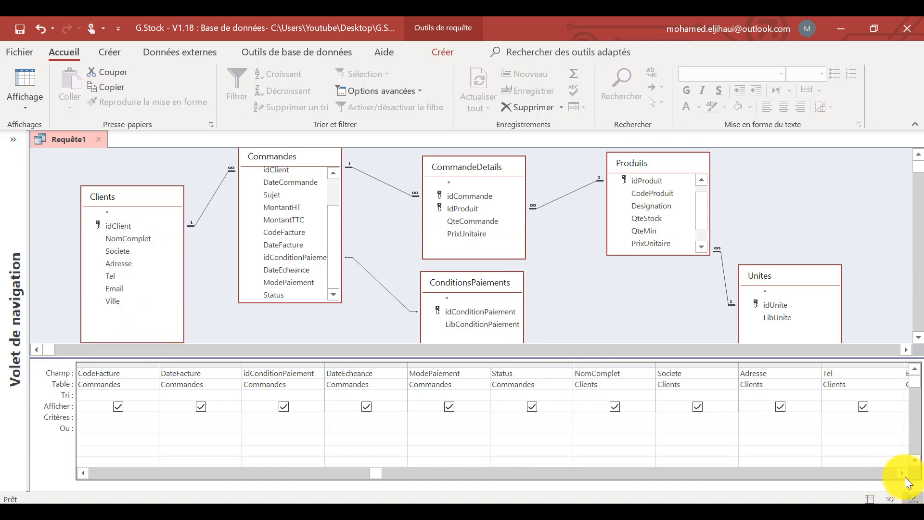
Add QteCommande and PrixUnitaire from CommandeDetails after the Ville column of the query.
{"action": "left_click_drag", "start_coordinate": [905, 474], "coordinate": [905, 474]}
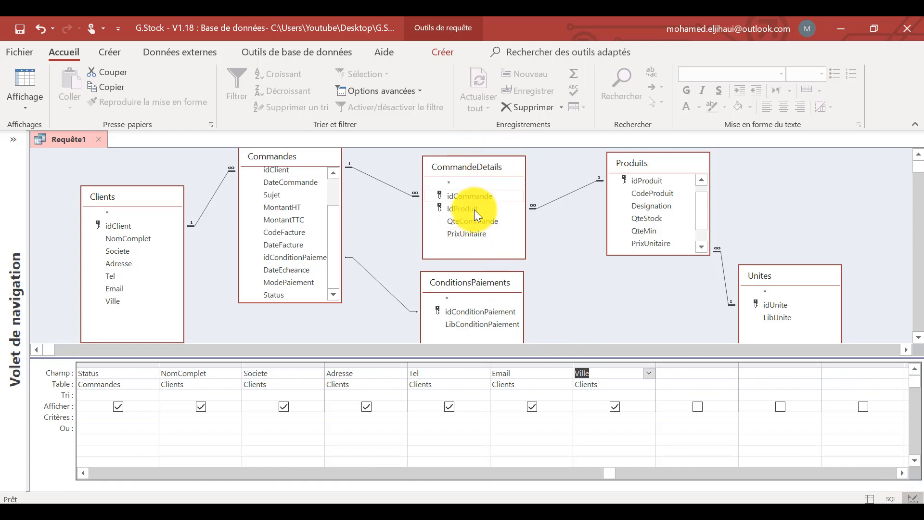
{"action": "left_click", "coordinate": [466, 220]}
{"action": "left_click", "coordinate": [461, 232], "text": "shift"}
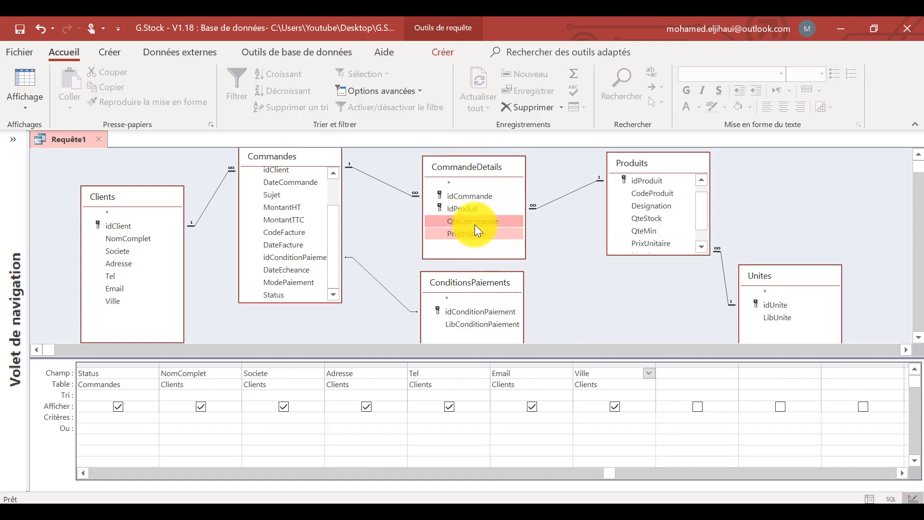
{"action": "left_click_drag", "start_coordinate": [475, 224], "coordinate": [675, 371]}
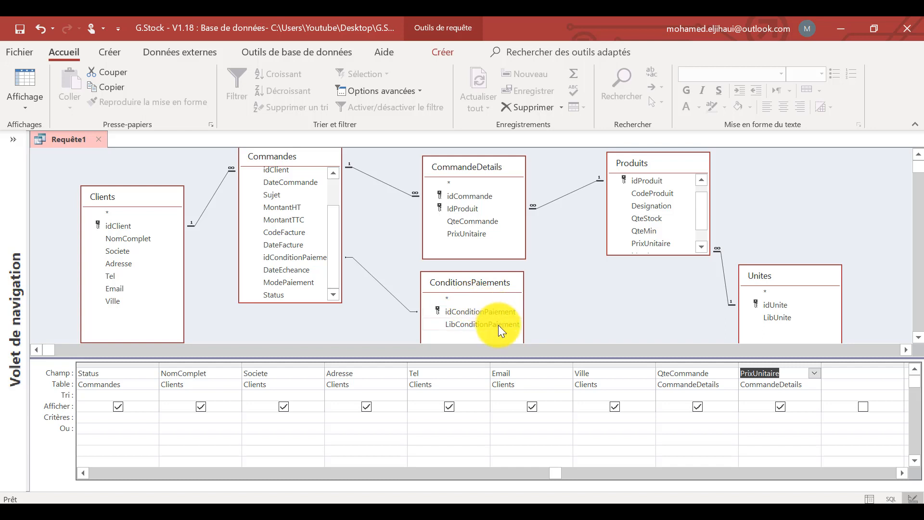
Add idConditionPaiement and LibConditionPaiement from ConditionsPaiements to the next free query columns.
{"action": "left_click", "coordinate": [478, 313]}
{"action": "left_click", "coordinate": [473, 323], "text": "shift"}
{"action": "left_click_drag", "start_coordinate": [472, 317], "coordinate": [847, 378]}
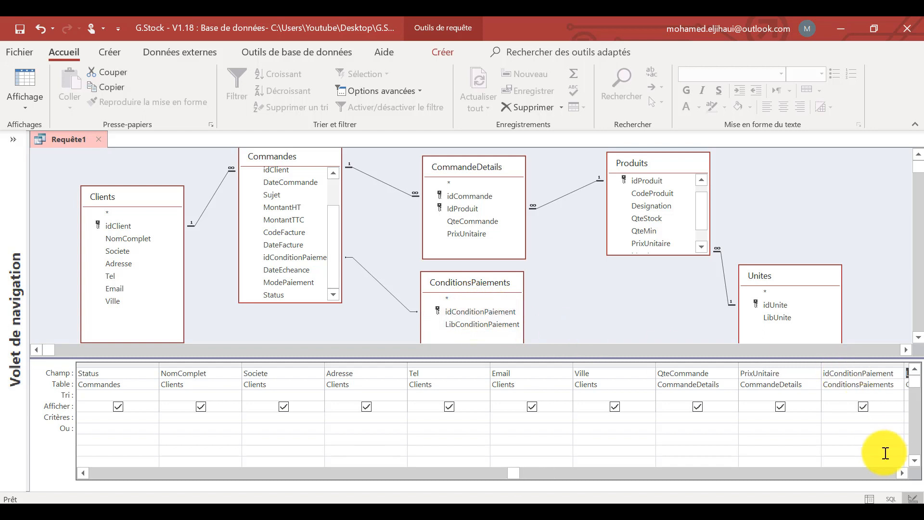
Make the query's table area taller, and add CodeProduit and Designation from Produits and LibUnite from Unites.
{"action": "left_click", "coordinate": [901, 474]}
{"action": "left_click", "coordinate": [901, 474]}
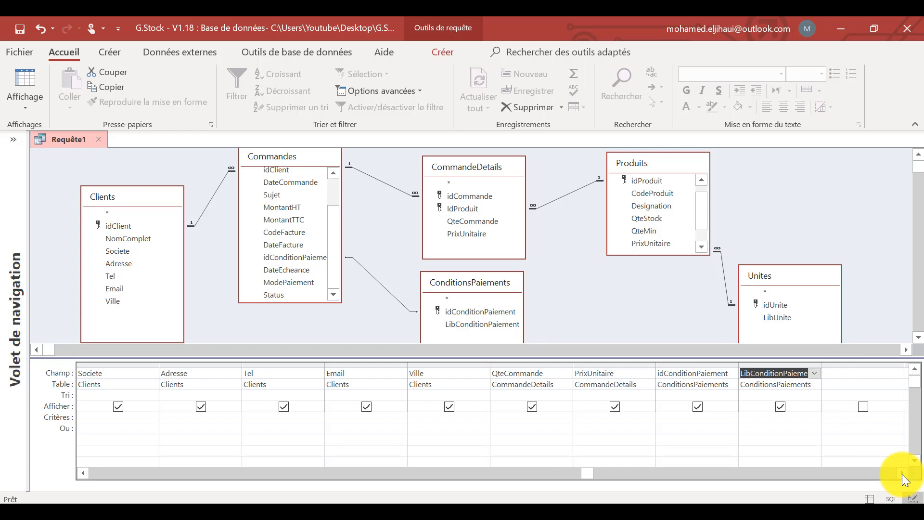
{"action": "left_click", "coordinate": [902, 473]}
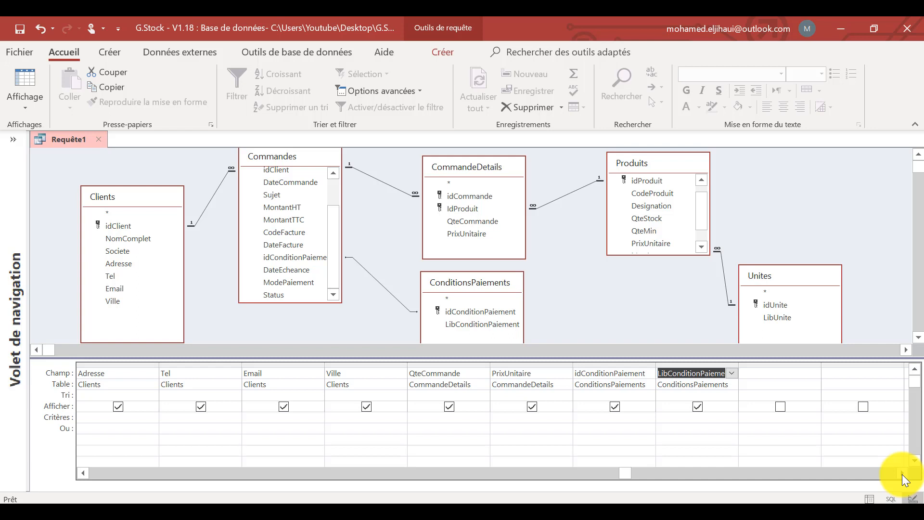
{"action": "left_click_drag", "start_coordinate": [811, 357], "coordinate": [810, 388]}
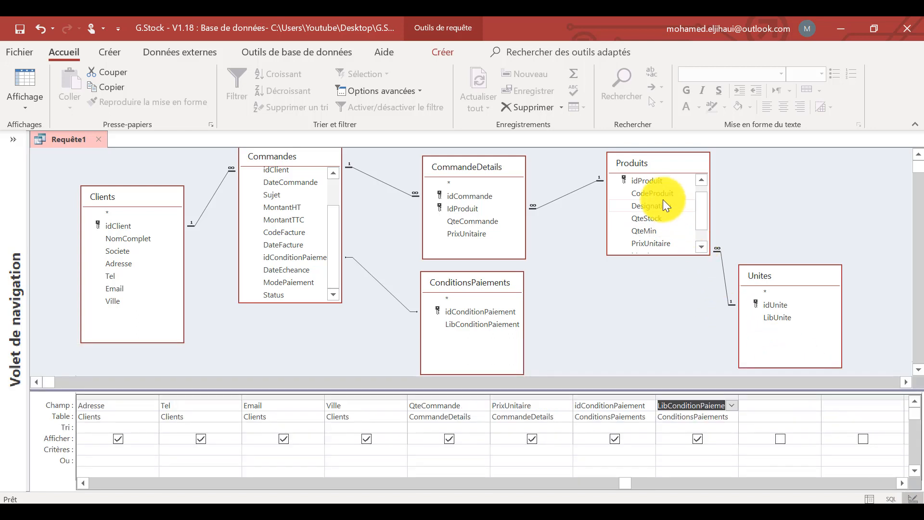
{"action": "left_click", "coordinate": [648, 192]}
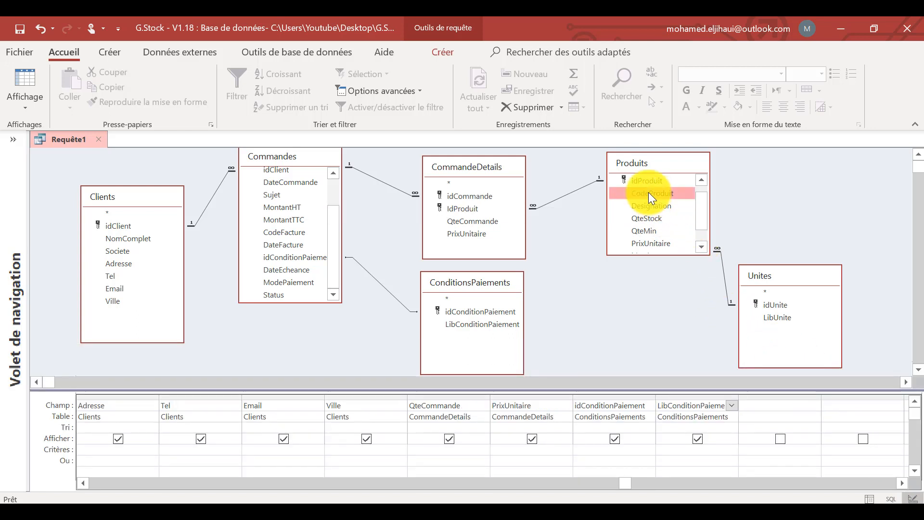
{"action": "double_click", "coordinate": [648, 192]}
{"action": "double_click", "coordinate": [657, 206]}
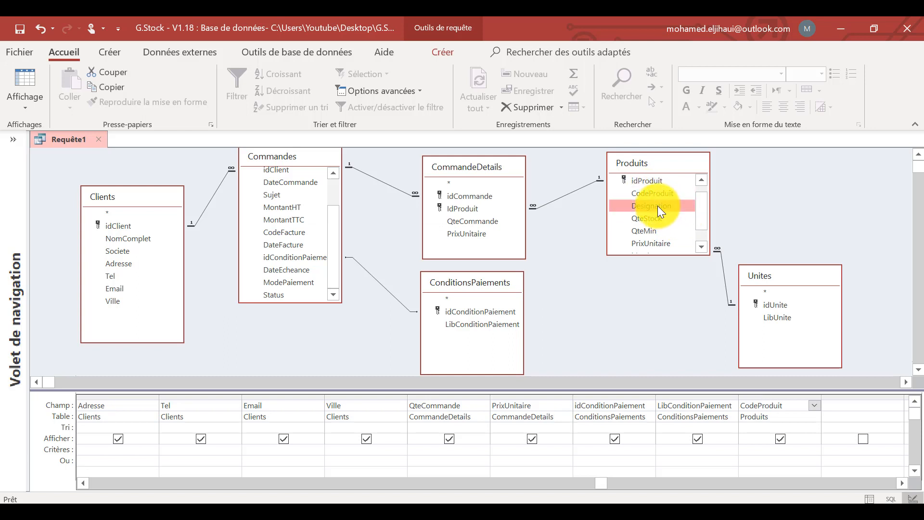
{"action": "scroll", "coordinate": [697, 224], "scroll_direction": "down", "scroll_amount": 2}
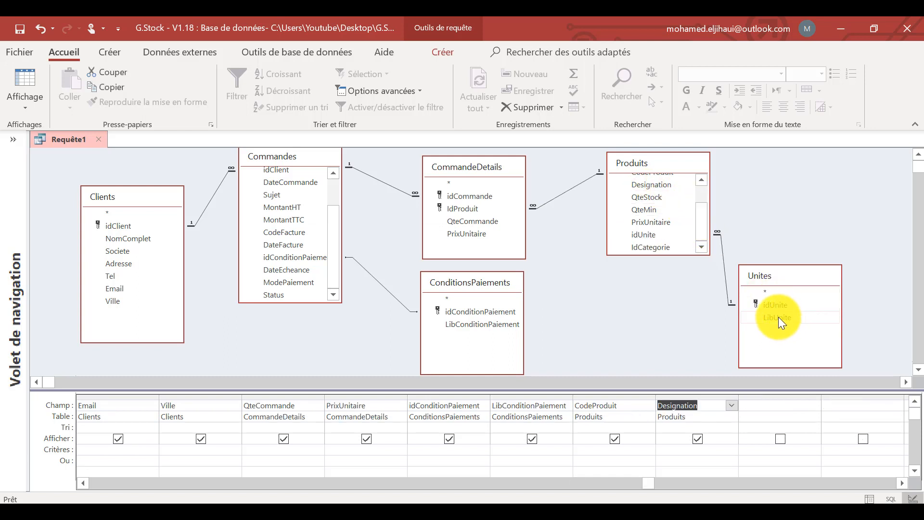
{"action": "double_click", "coordinate": [778, 316]}
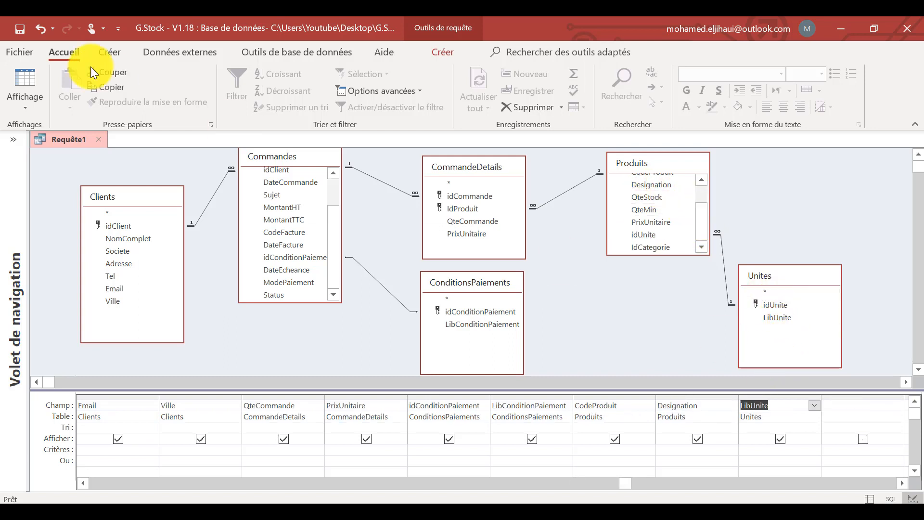
Save the query as Req_Facture and close it.
{"action": "left_click", "coordinate": [21, 27]}
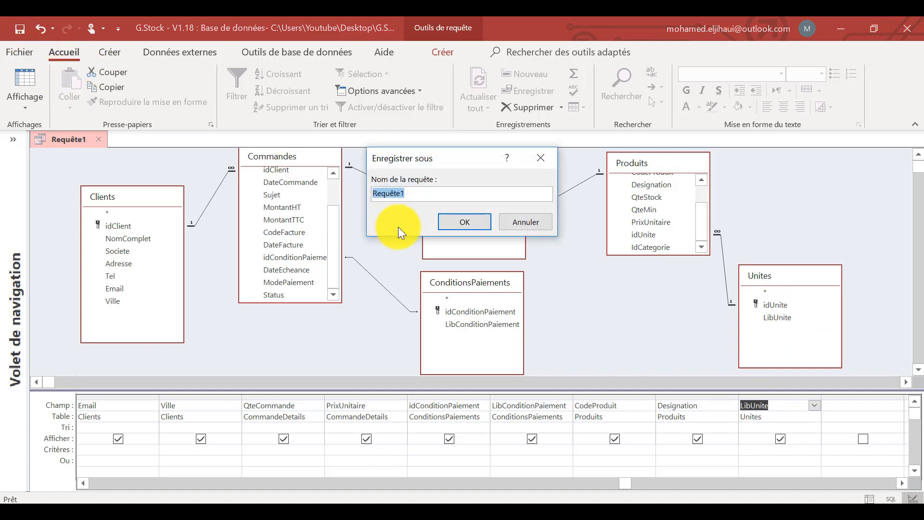
{"action": "type", "text": "Req_Facture"}
{"action": "left_click", "coordinate": [467, 220]}
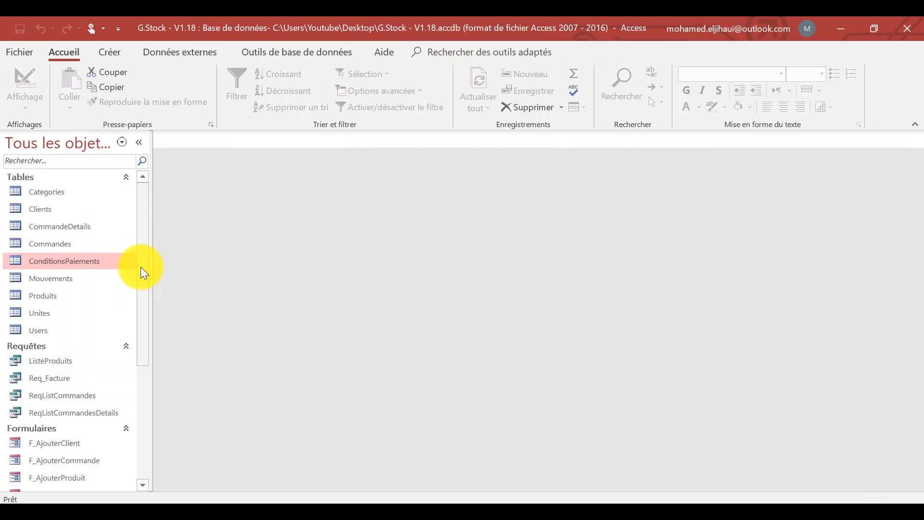
Run the Req_Facture query, check its columns through LibUnite in the datasheet, and close it.
{"action": "left_click_drag", "start_coordinate": [141, 266], "coordinate": [143, 408]}
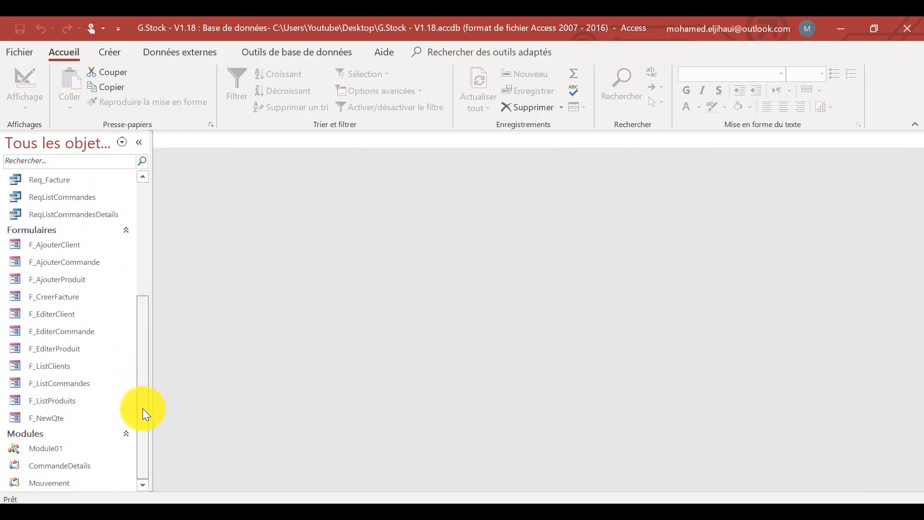
{"action": "scroll", "coordinate": [43, 364], "scroll_direction": "up", "scroll_amount": 1}
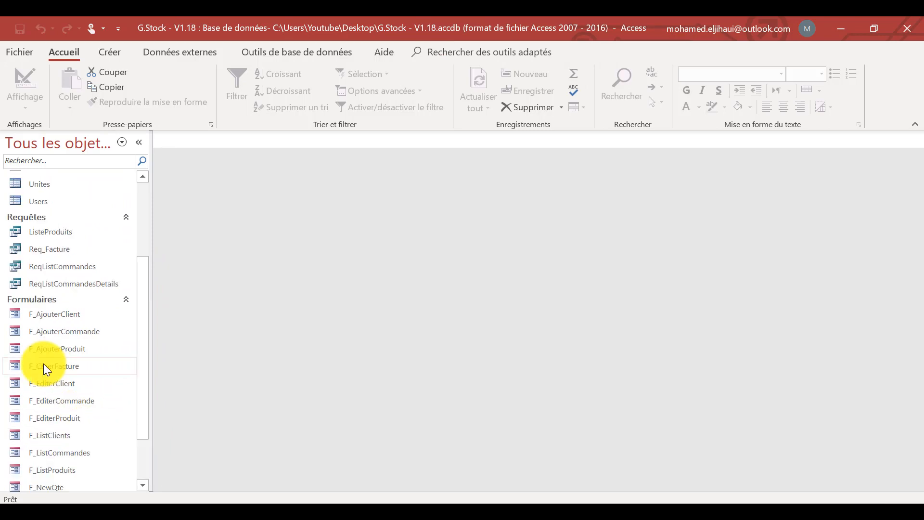
{"action": "double_click", "coordinate": [46, 243]}
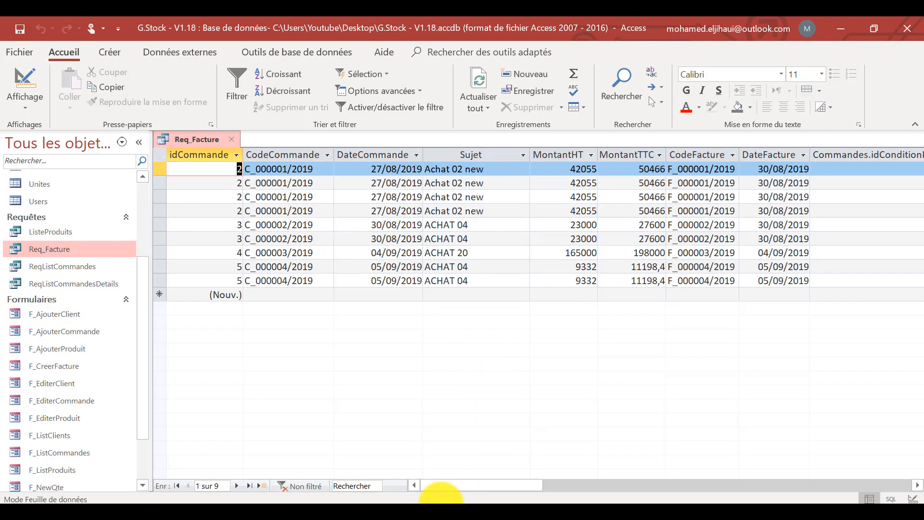
{"action": "left_click_drag", "start_coordinate": [457, 485], "coordinate": [752, 485]}
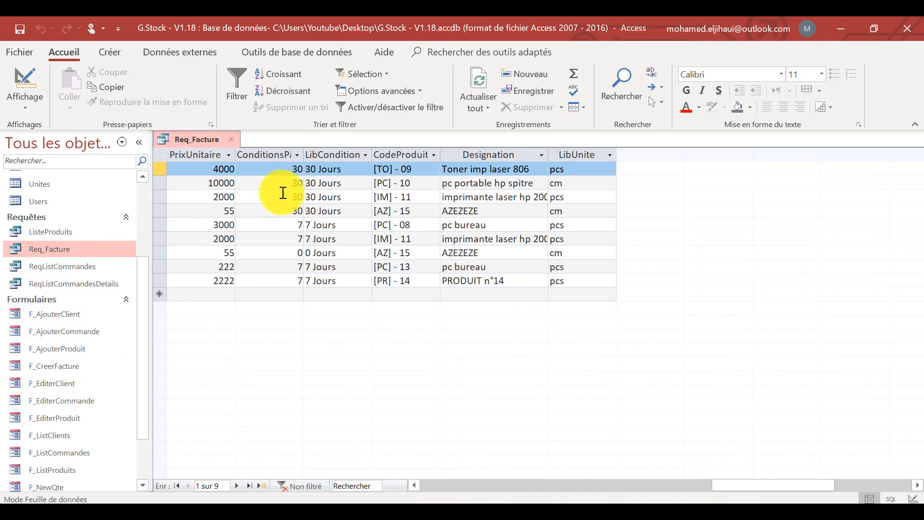
{"action": "left_click", "coordinate": [230, 139]}
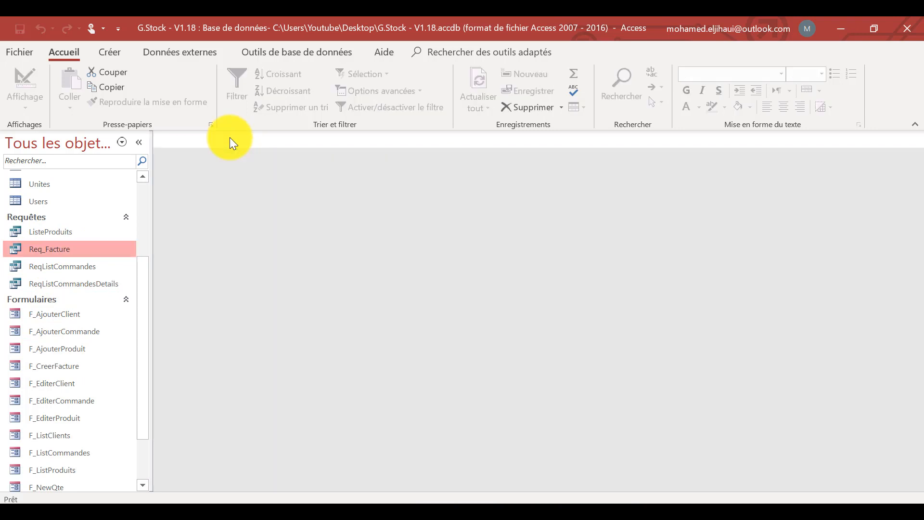
Create a blank report and switch it to design view.
{"action": "left_click", "coordinate": [107, 53]}
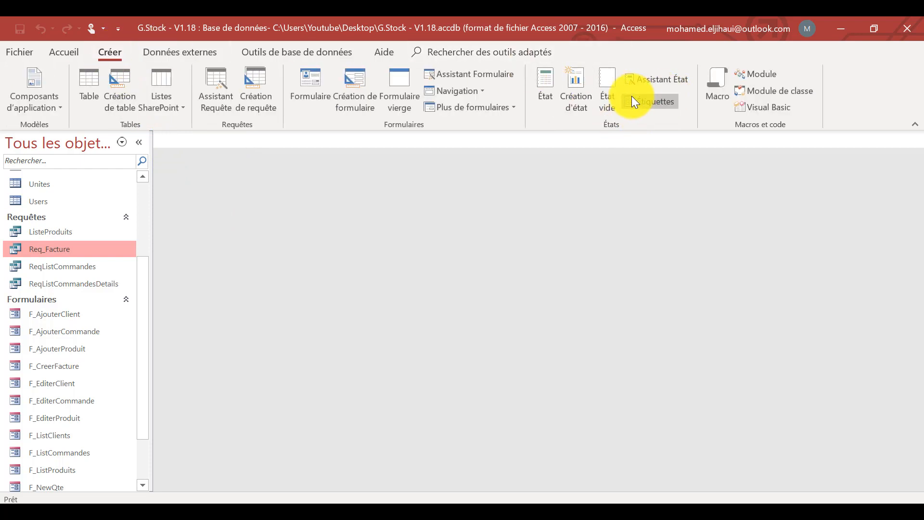
{"action": "left_click", "coordinate": [607, 78]}
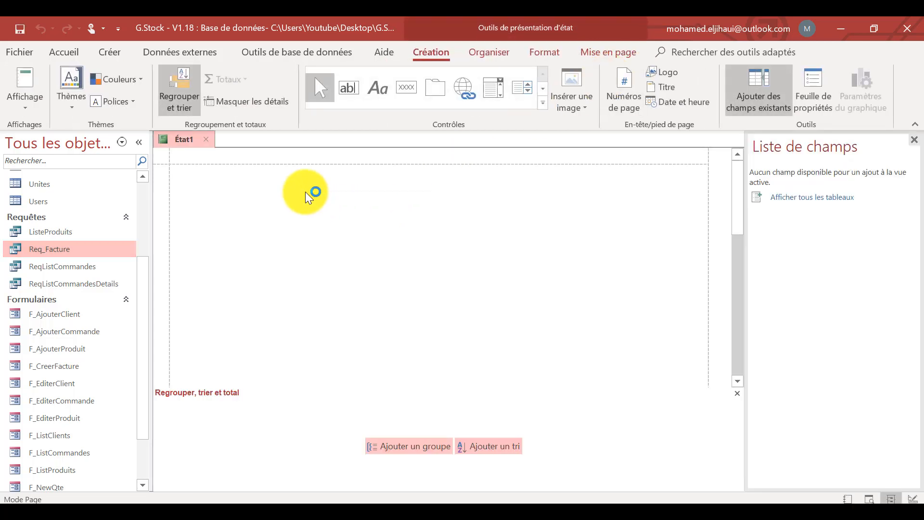
{"action": "right_click", "coordinate": [310, 190]}
{"action": "left_click", "coordinate": [331, 233]}
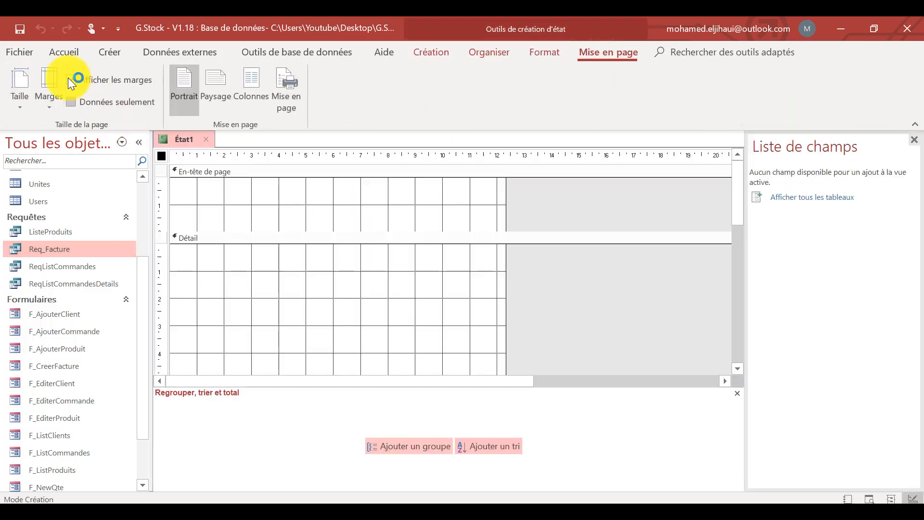
Save the blank report as E_Facture.
{"action": "left_click", "coordinate": [21, 27]}
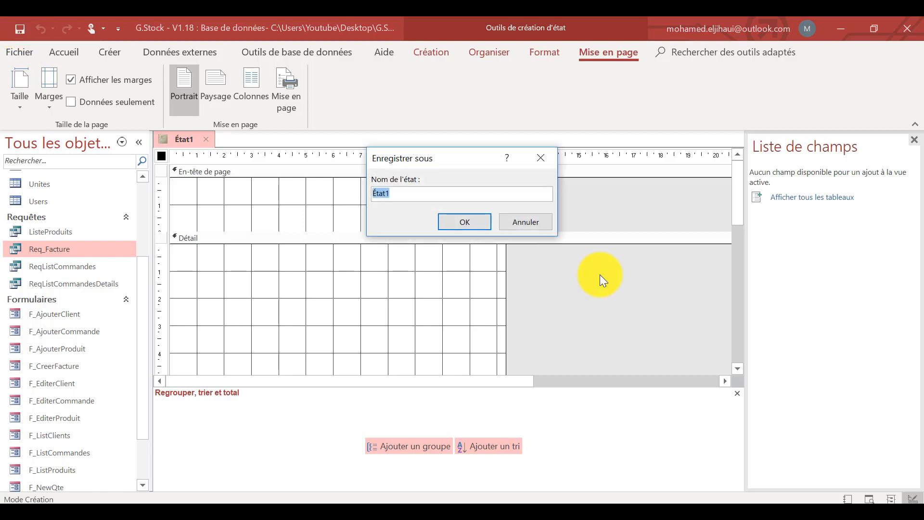
{"action": "type", "text": "E_Facture"}
{"action": "left_click", "coordinate": [472, 222]}
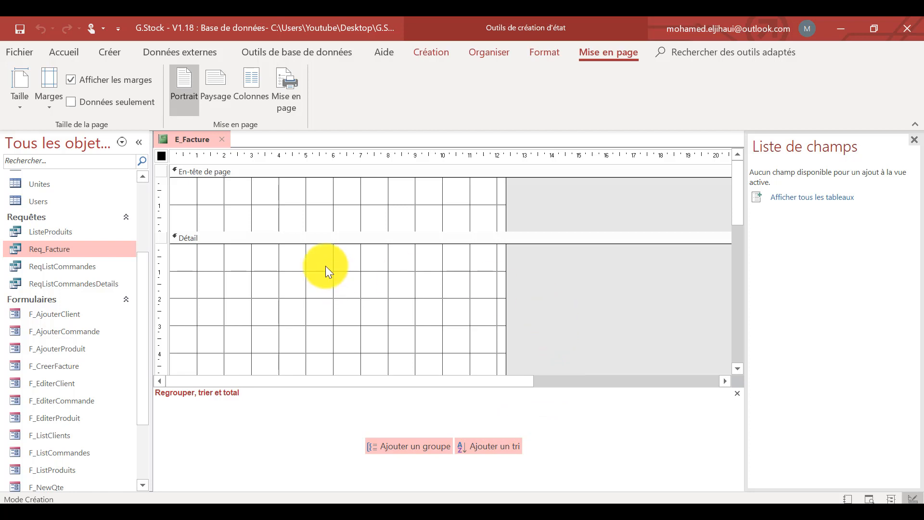
Open the query builder for the report's record source and add the Req_Facture query to it.
{"action": "left_click", "coordinate": [433, 50]}
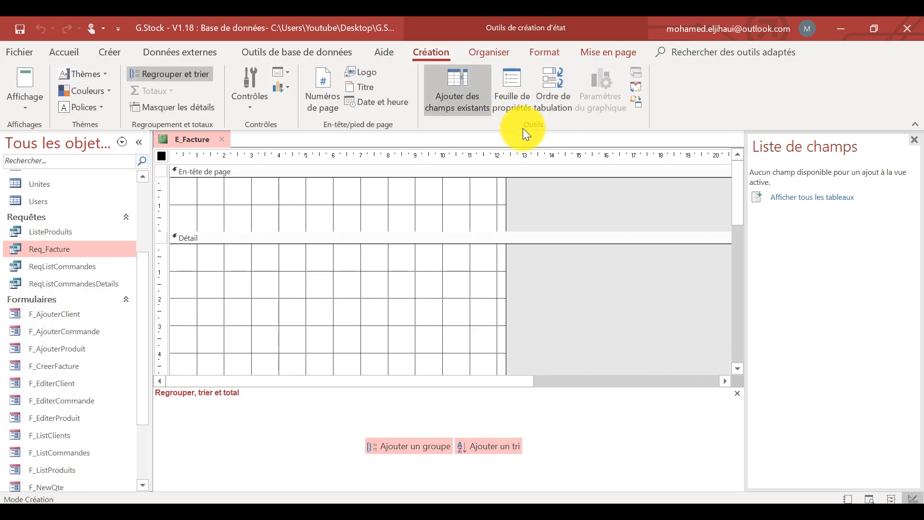
{"action": "left_click", "coordinate": [512, 86]}
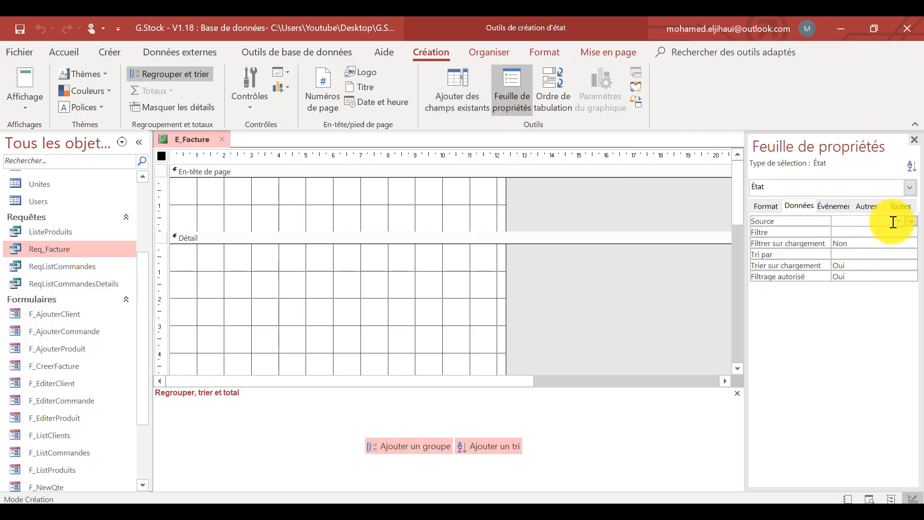
{"action": "left_click", "coordinate": [911, 221]}
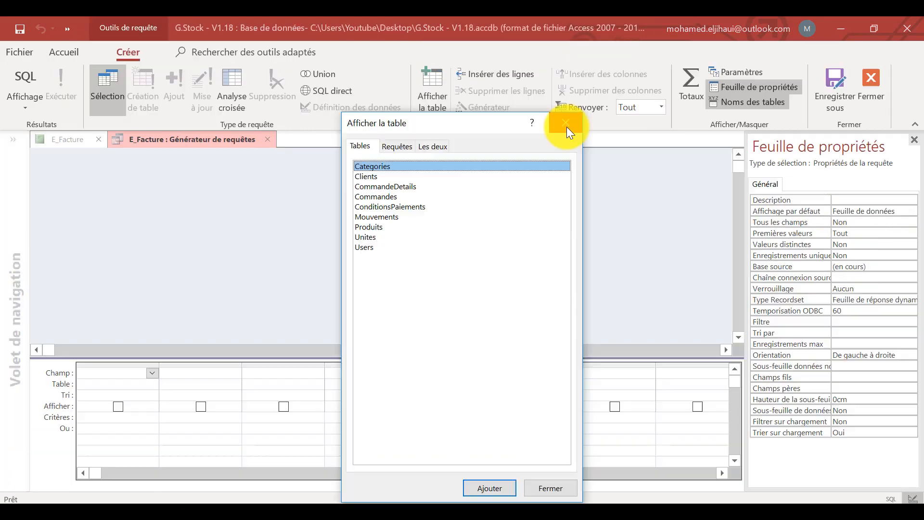
{"action": "left_click", "coordinate": [398, 147]}
{"action": "double_click", "coordinate": [376, 175]}
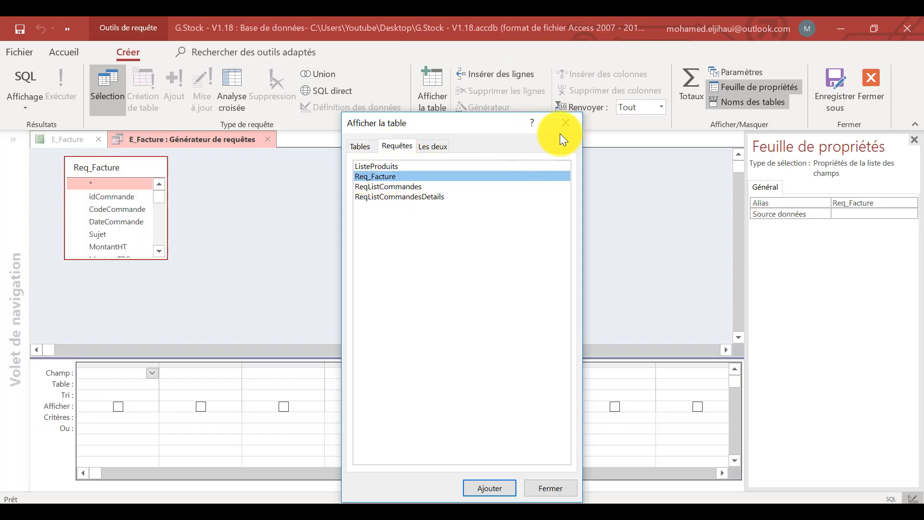
{"action": "left_click", "coordinate": [565, 123]}
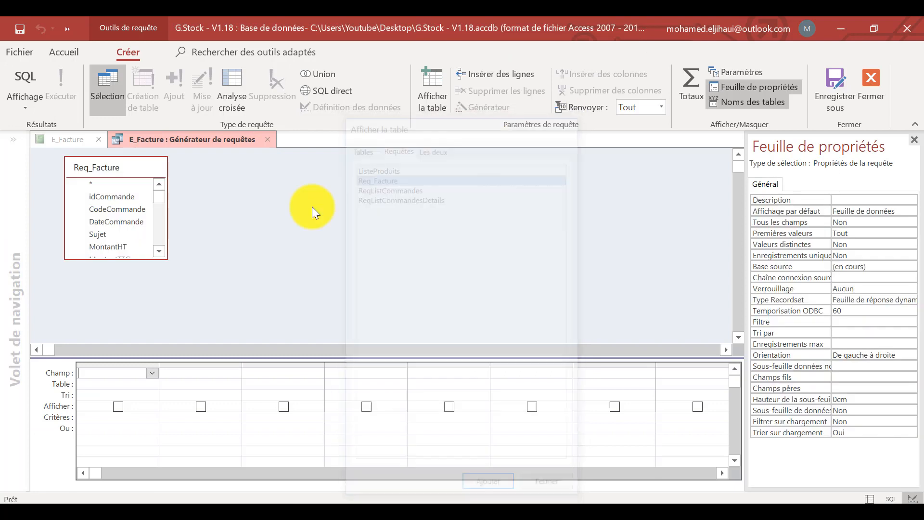
Add all Req_Facture fields from idCommande to LibUnite to the query grid, then close the builder, saving the record source.
{"action": "left_click", "coordinate": [95, 183]}
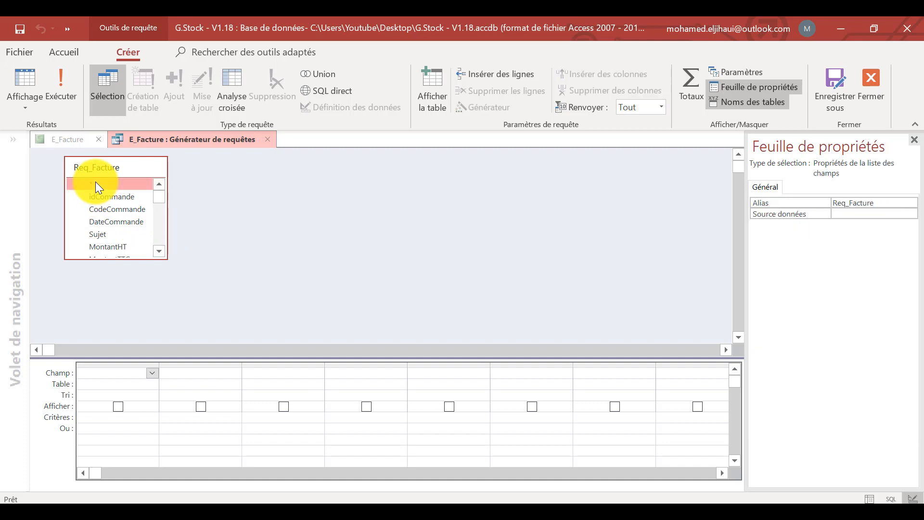
{"action": "left_click_drag", "start_coordinate": [149, 258], "coordinate": [151, 322]}
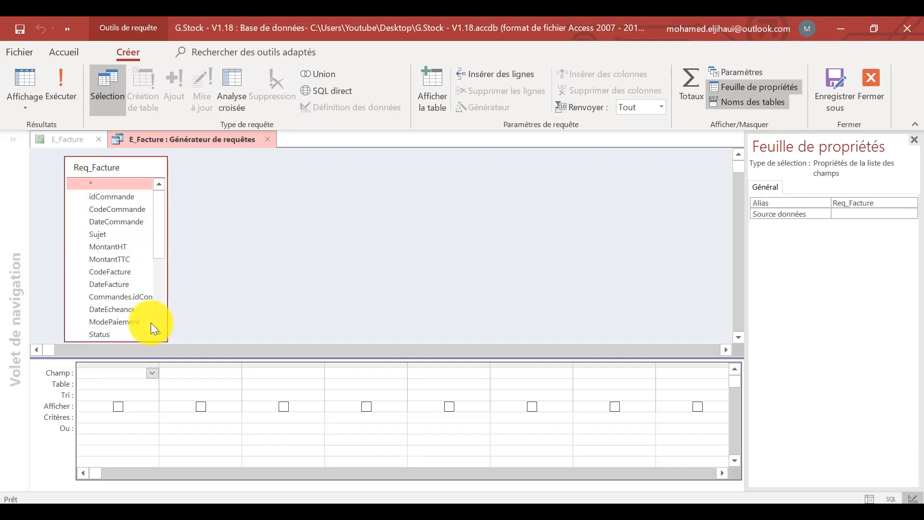
{"action": "left_click", "coordinate": [109, 194]}
{"action": "scroll", "coordinate": [108, 207], "scroll_direction": "down", "scroll_amount": 5}
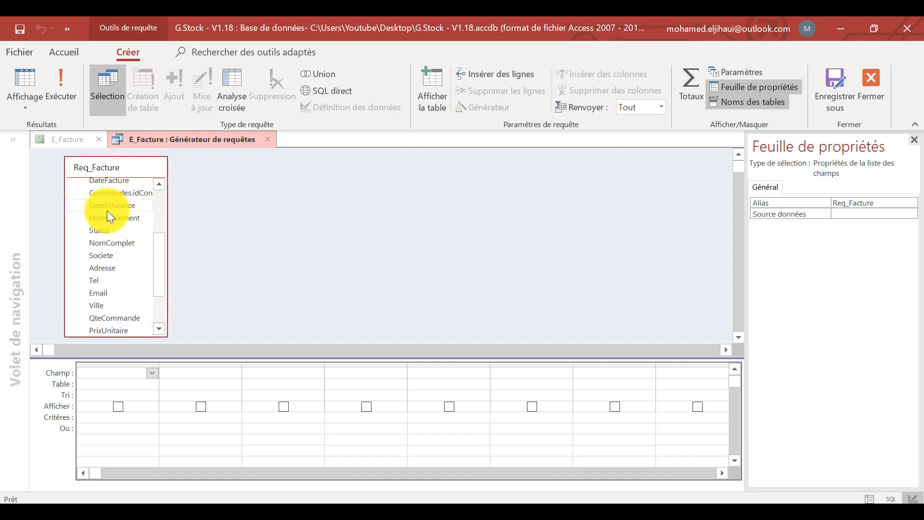
{"action": "left_click", "coordinate": [114, 329], "text": "shift"}
{"action": "left_click_drag", "start_coordinate": [114, 327], "coordinate": [106, 376]}
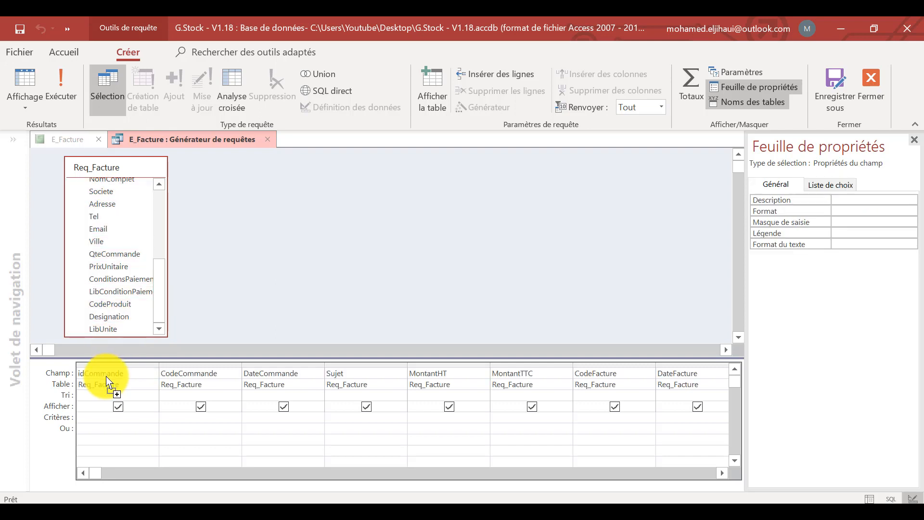
{"action": "left_click", "coordinate": [874, 78]}
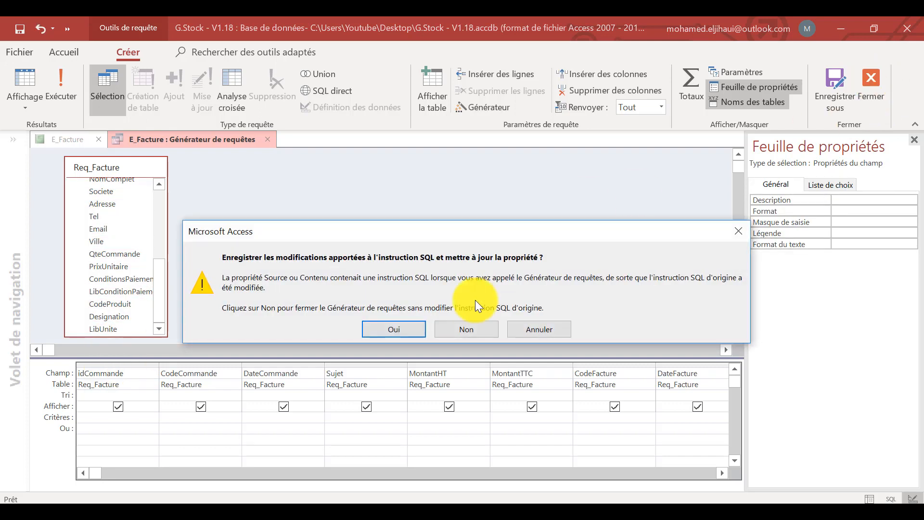
{"action": "left_click", "coordinate": [393, 329]}
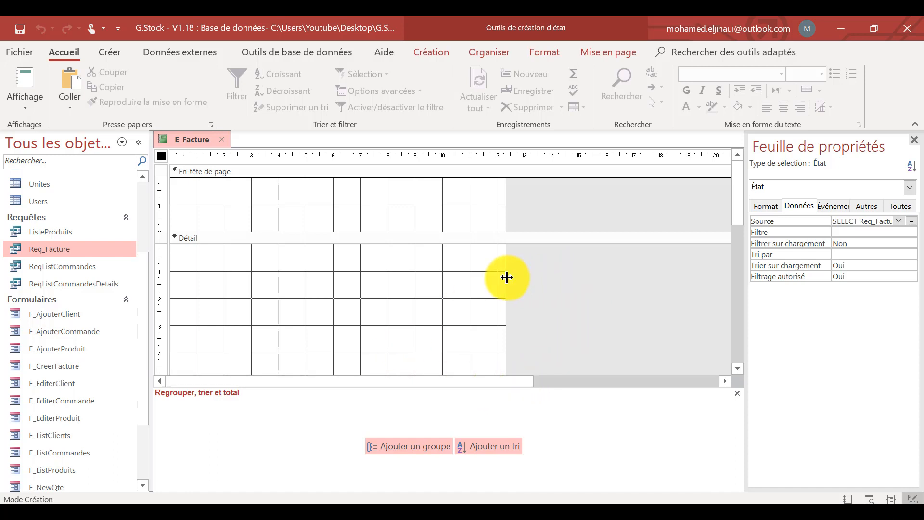
Widen the report to about 16.6 cm and display the list of available fields.
{"action": "left_click_drag", "start_coordinate": [505, 278], "coordinate": [622, 278]}
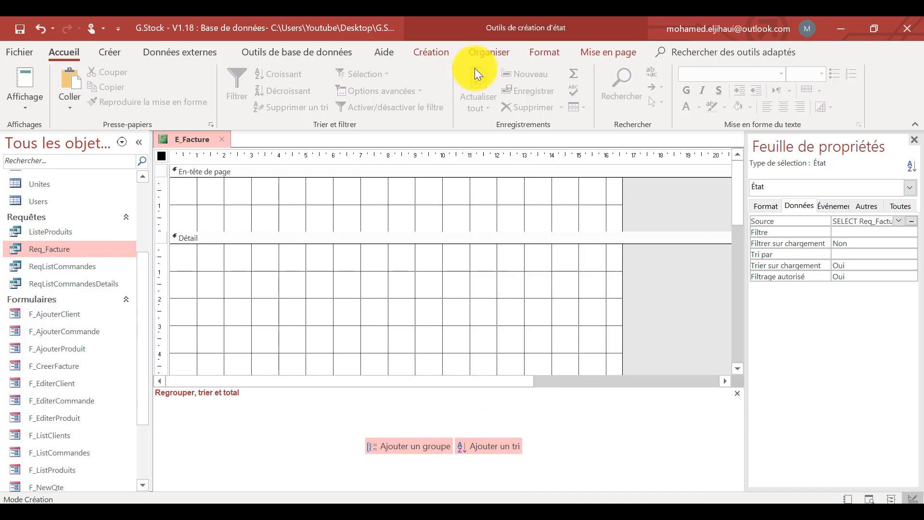
{"action": "left_click", "coordinate": [429, 51]}
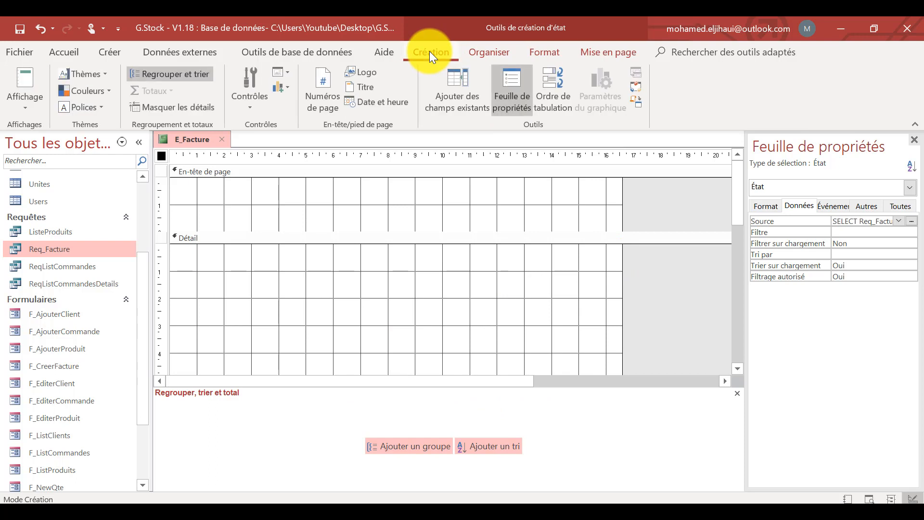
{"action": "left_click", "coordinate": [470, 94]}
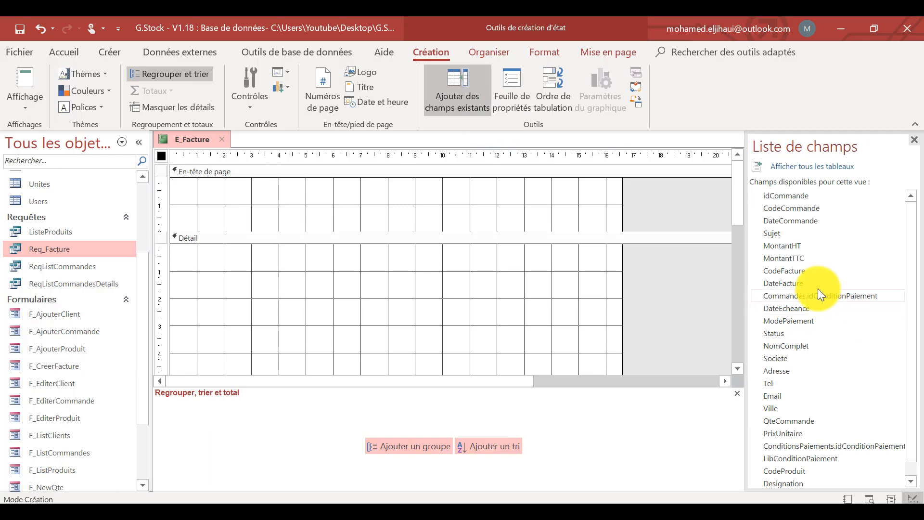
Add the QteCommande, PrixUnitaire, CodeProduit, Designation and LibUnite fields together to the Détail section.
{"action": "scroll", "coordinate": [817, 288], "scroll_direction": "down", "scroll_amount": 1}
{"action": "left_click", "coordinate": [789, 456]}
{"action": "left_click", "coordinate": [779, 469], "text": "ctrl"}
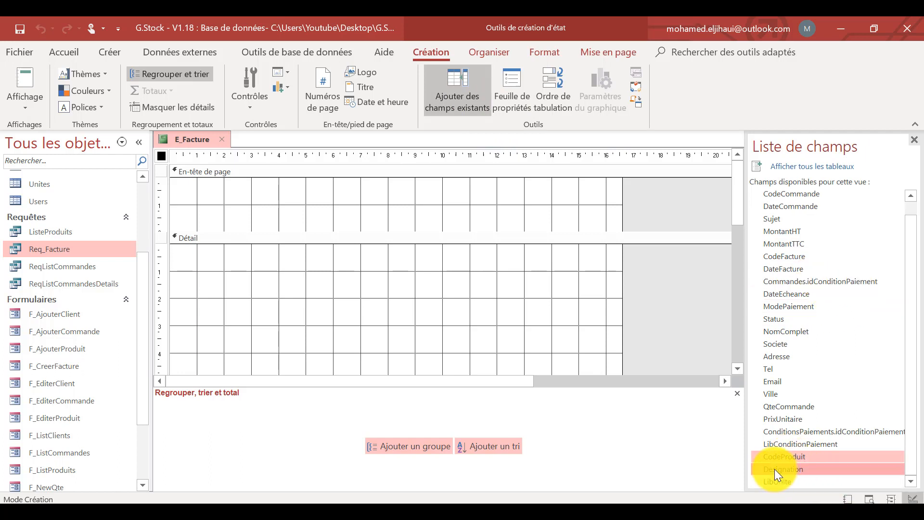
{"action": "left_click", "coordinate": [775, 481], "text": "ctrl"}
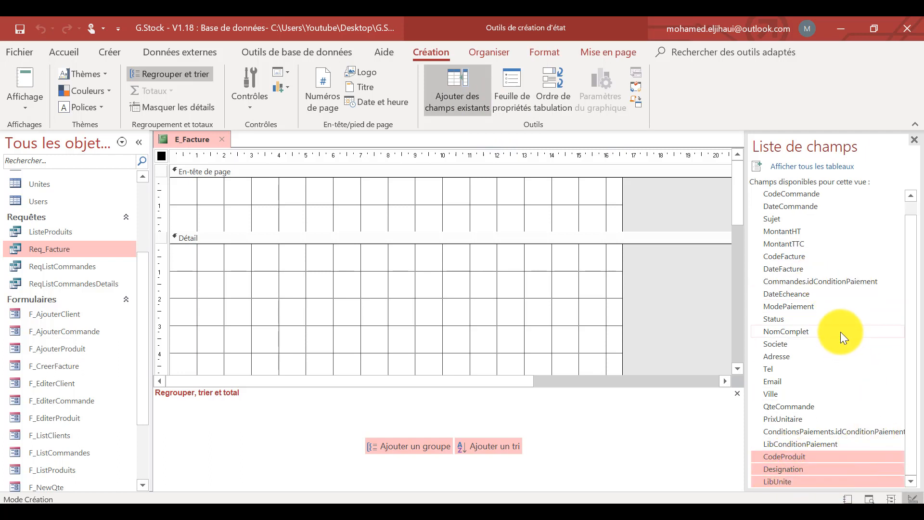
{"action": "scroll", "coordinate": [813, 285], "scroll_direction": "up", "scroll_amount": 1}
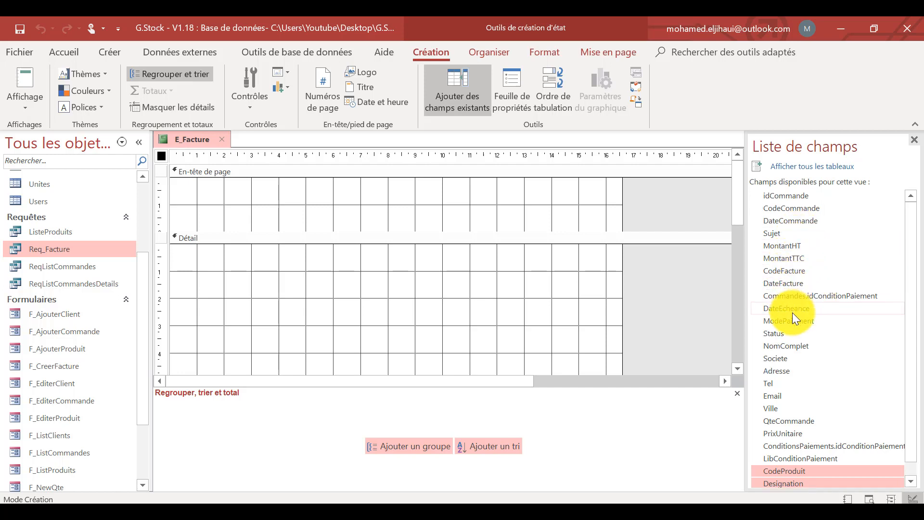
{"action": "scroll", "coordinate": [815, 401], "scroll_direction": "down", "scroll_amount": 1}
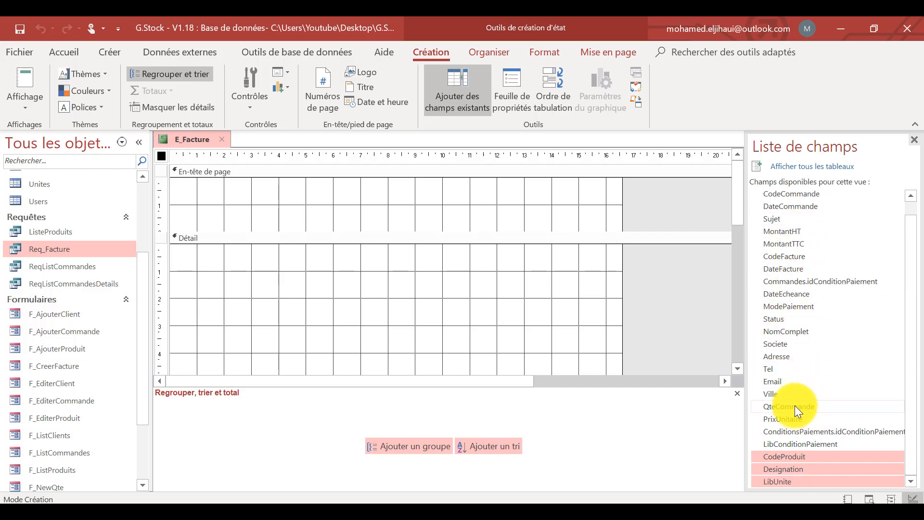
{"action": "left_click", "coordinate": [795, 406], "text": "ctrl"}
{"action": "left_click", "coordinate": [783, 418], "text": "ctrl"}
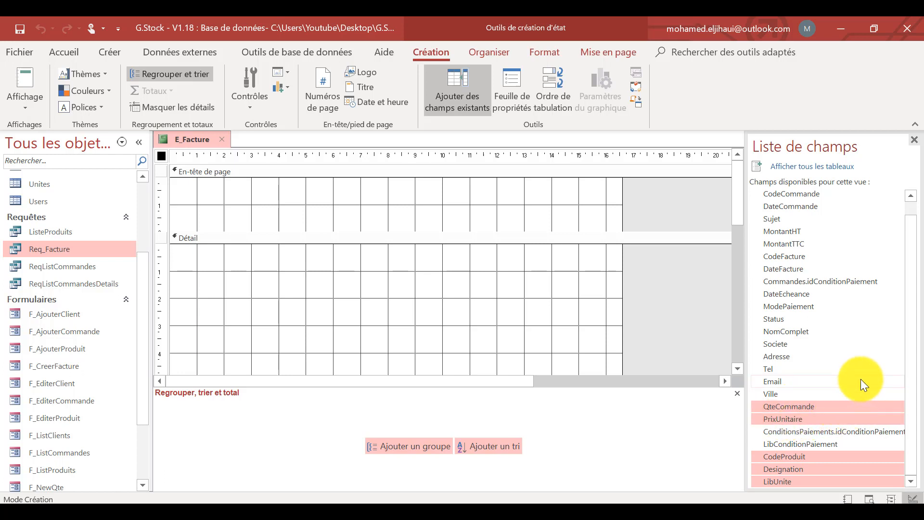
{"action": "left_click_drag", "start_coordinate": [847, 406], "coordinate": [450, 339]}
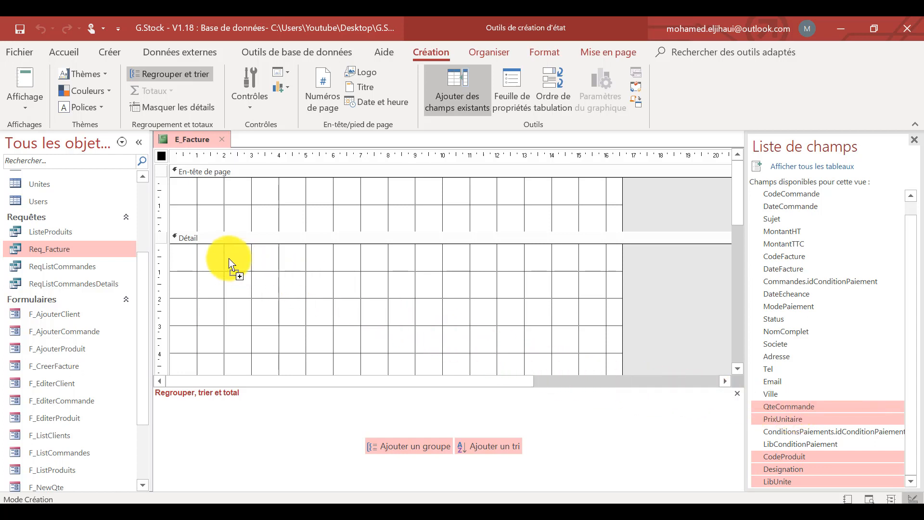
{"action": "left_click_drag", "start_coordinate": [192, 257], "coordinate": [238, 261]}
Arrange the five fields and their labels in a tabular layout and shift it toward the report's left margin.
{"action": "left_click", "coordinate": [350, 325]}
{"action": "left_click_drag", "start_coordinate": [347, 268], "coordinate": [159, 362]}
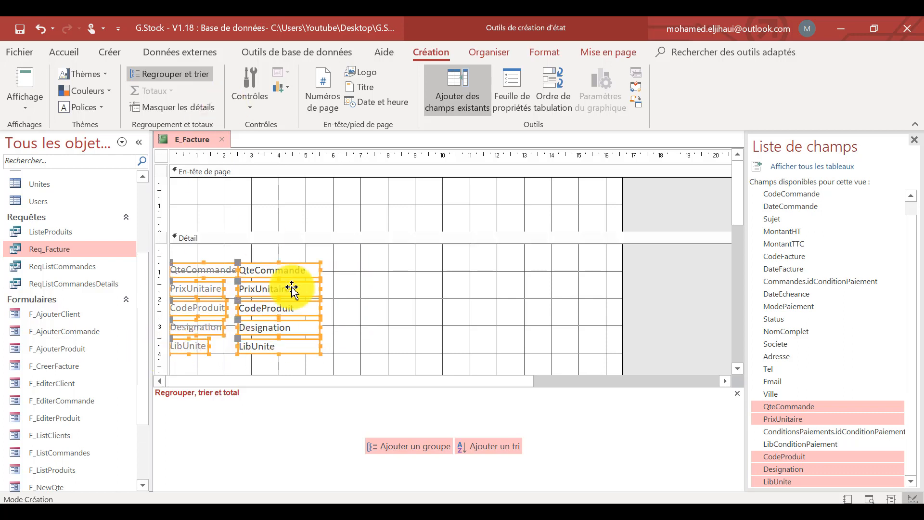
{"action": "left_click", "coordinate": [492, 50]}
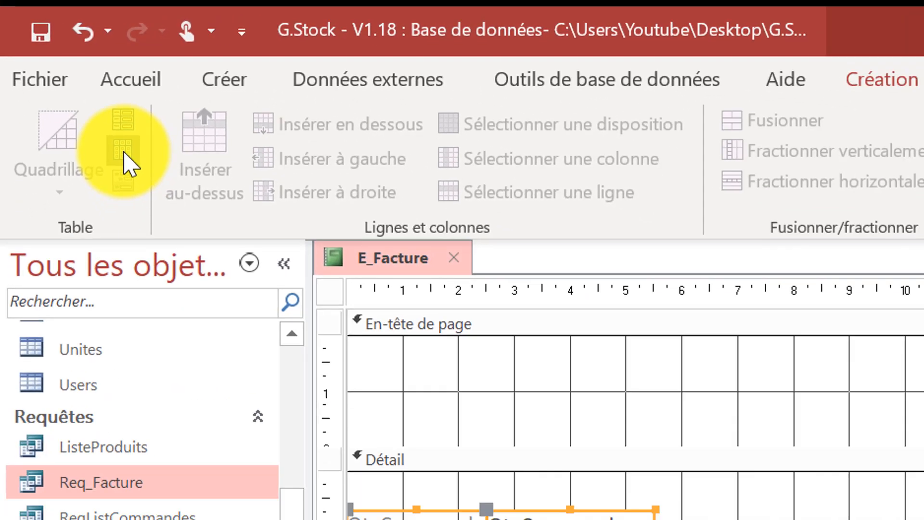
{"action": "left_click", "coordinate": [161, 189]}
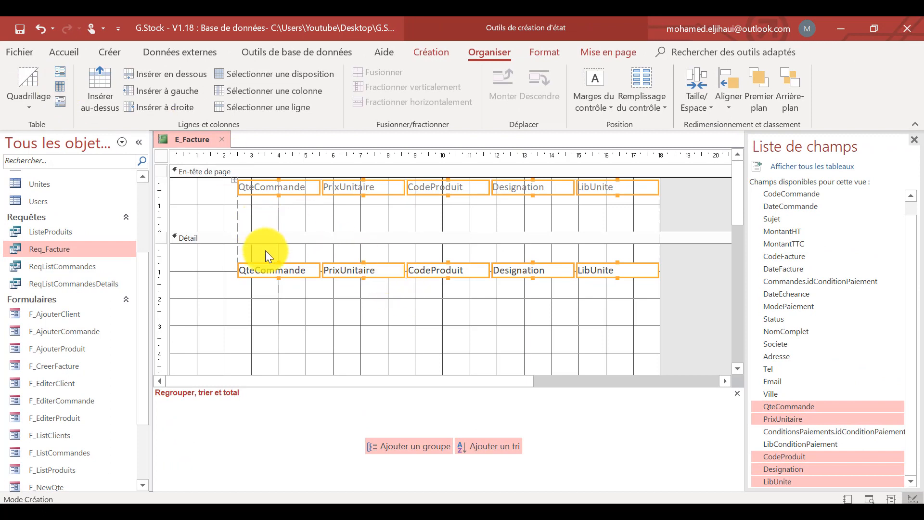
{"action": "left_click_drag", "start_coordinate": [262, 264], "coordinate": [205, 264]}
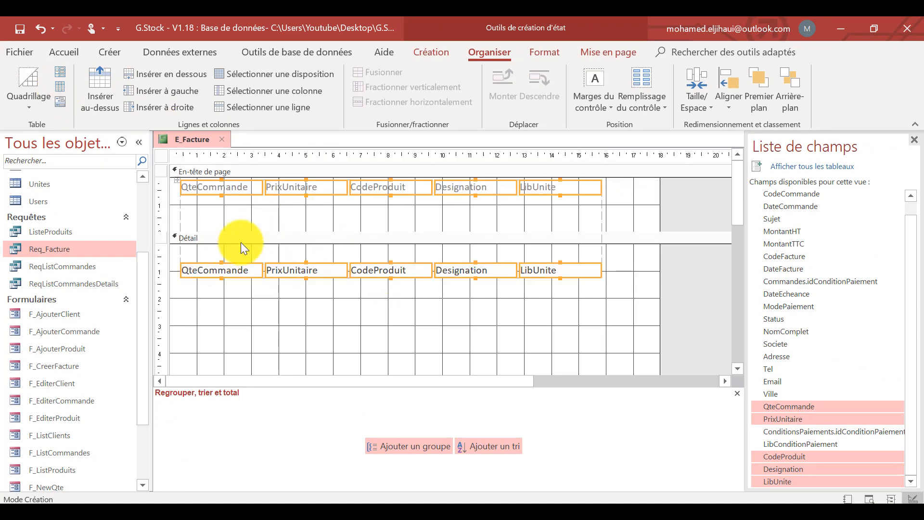
Move the column labels down to about 1.6 cm in the page header and the fields up near the top of Détail.
{"action": "left_click", "coordinate": [229, 201]}
{"action": "left_click", "coordinate": [165, 186]}
{"action": "left_click_drag", "start_coordinate": [216, 185], "coordinate": [220, 224]}
{"action": "left_click", "coordinate": [346, 309]}
{"action": "left_click", "coordinate": [165, 275]}
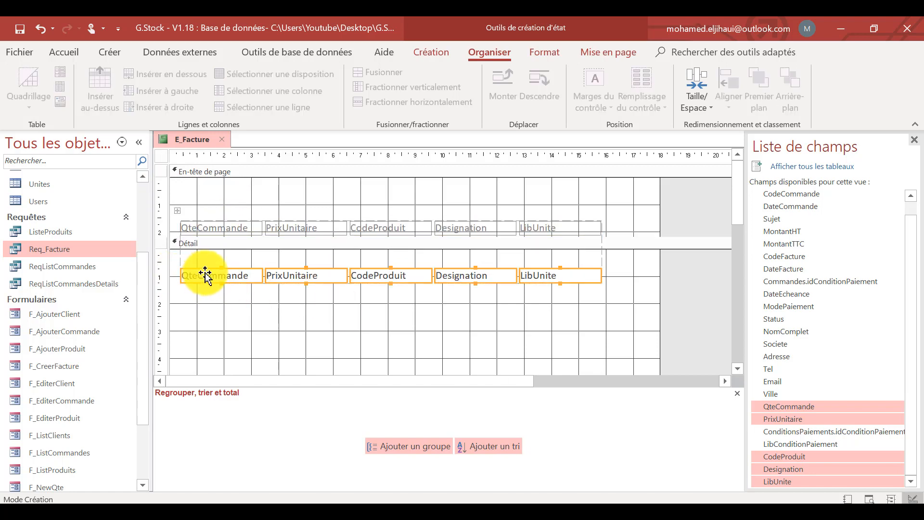
{"action": "left_click_drag", "start_coordinate": [205, 276], "coordinate": [204, 259]}
{"action": "left_click", "coordinate": [316, 311]}
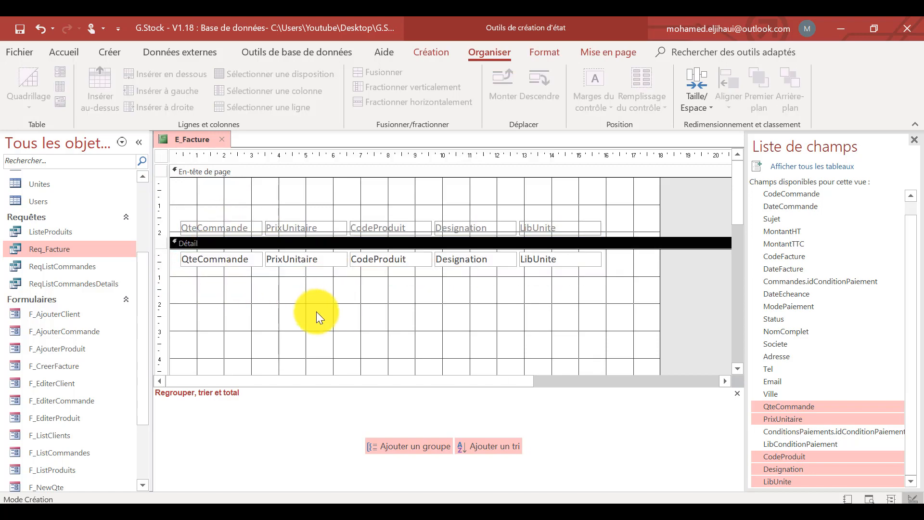
Shrink the Détail section to about 0.8 cm high so it fits closely around the row of fields.
{"action": "scroll", "coordinate": [342, 343], "scroll_direction": "down", "scroll_amount": 5}
{"action": "left_click", "coordinate": [328, 260]}
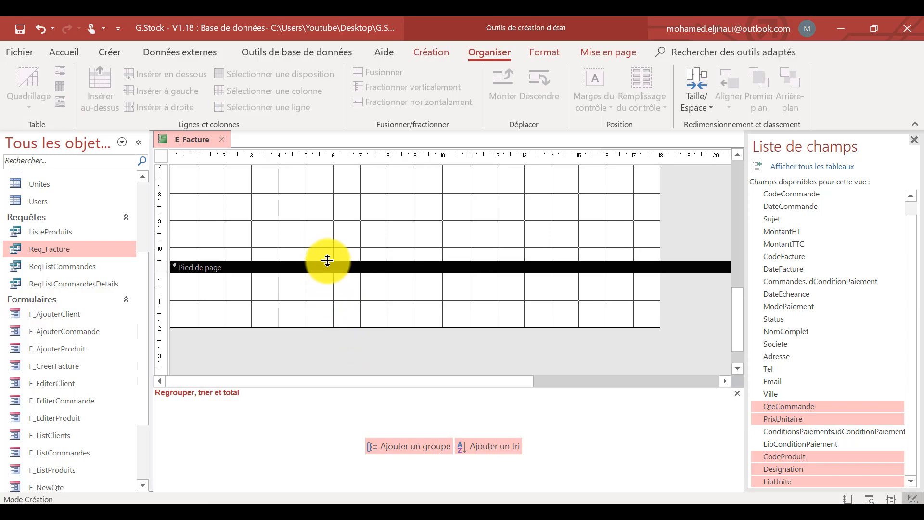
{"action": "scroll", "coordinate": [342, 200], "scroll_direction": "up", "scroll_amount": 5}
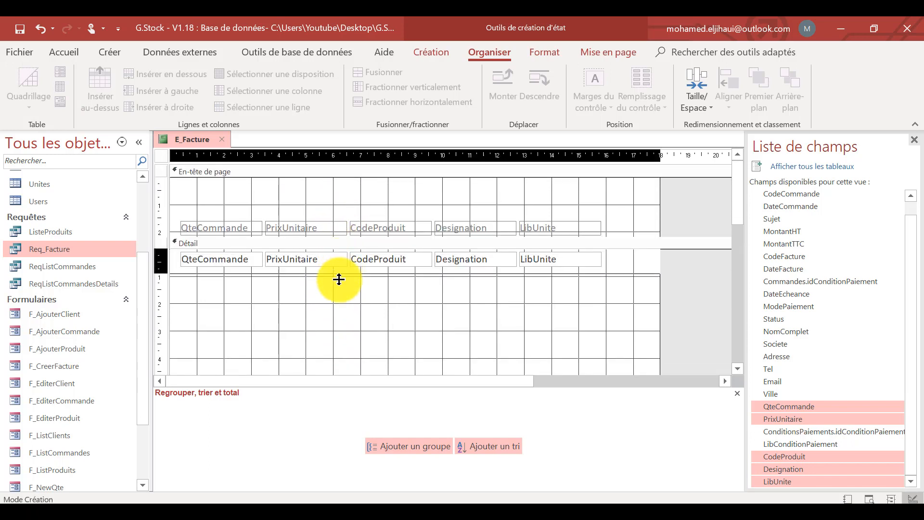
{"action": "left_click_drag", "start_coordinate": [338, 279], "coordinate": [339, 270]}
Set the report's default view to Aperçu avant impression and show the report in print preview.
{"action": "left_click", "coordinate": [61, 51]}
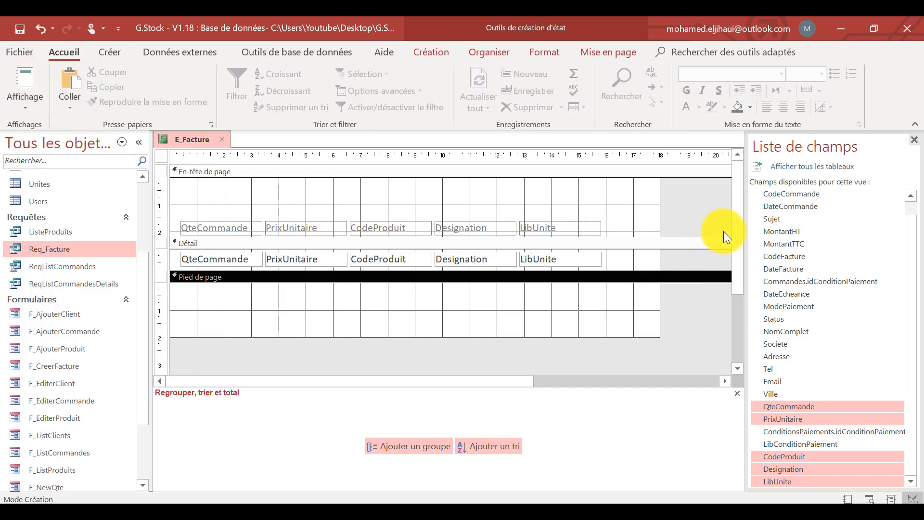
{"action": "left_click", "coordinate": [441, 48]}
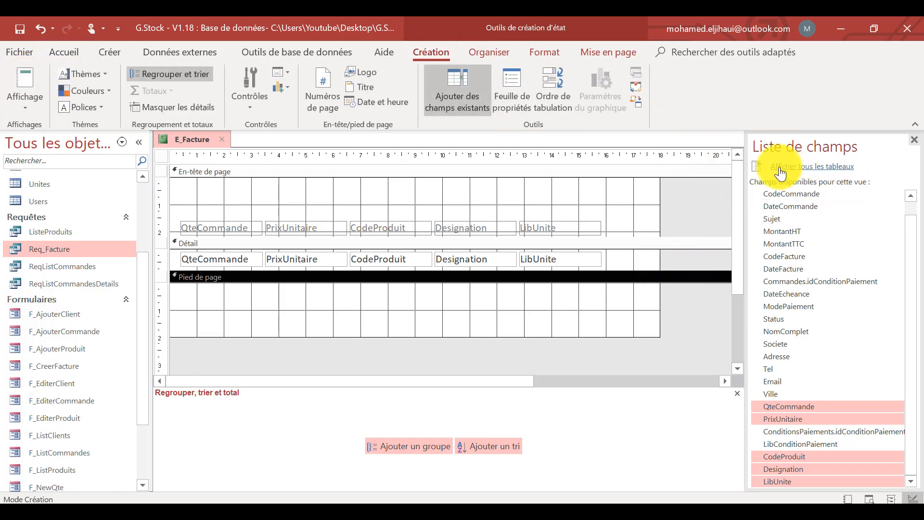
{"action": "left_click", "coordinate": [521, 81]}
{"action": "left_click", "coordinate": [766, 206]}
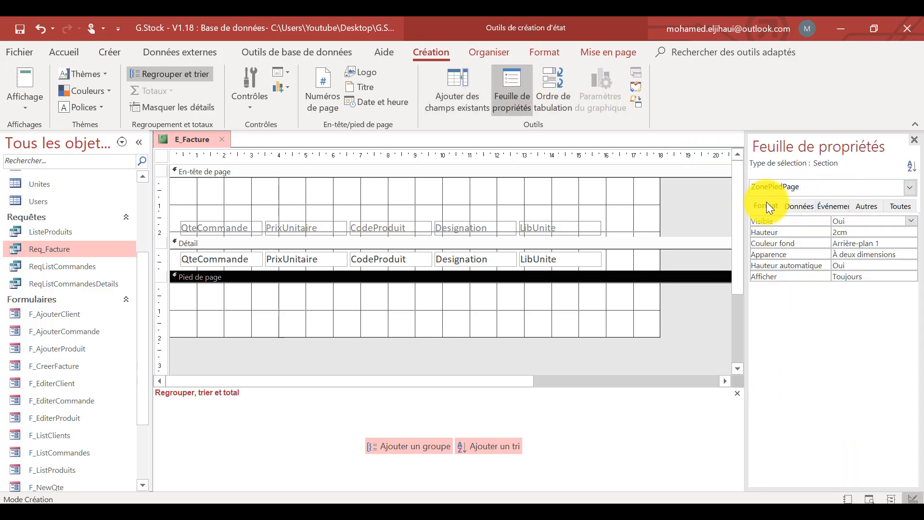
{"action": "left_click", "coordinate": [684, 212]}
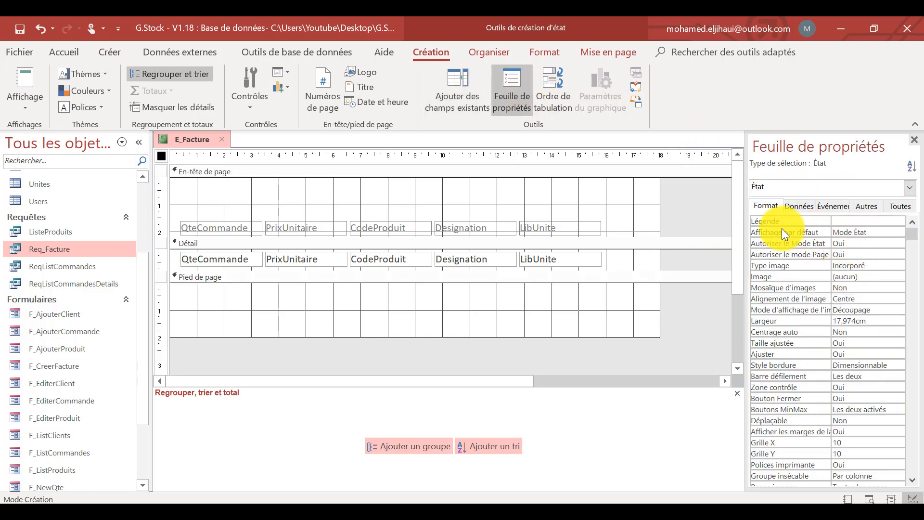
{"action": "left_click", "coordinate": [893, 232]}
{"action": "left_click", "coordinate": [897, 232]}
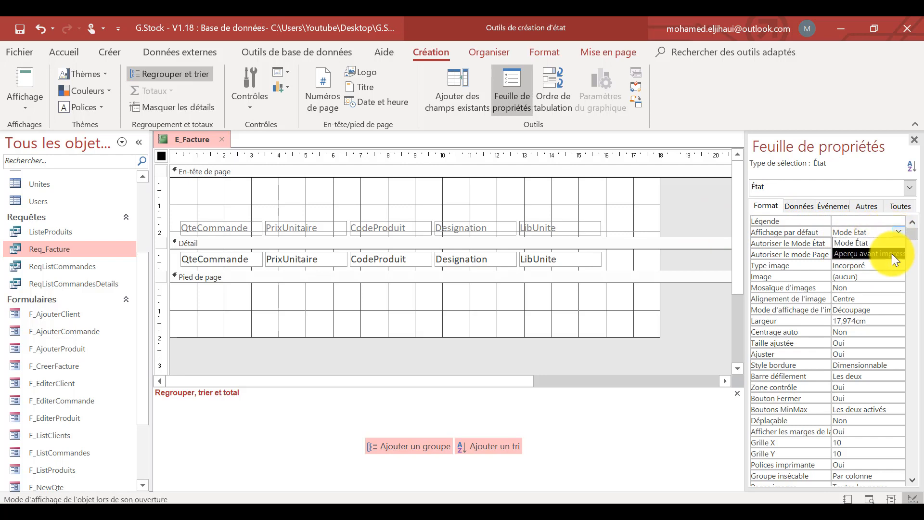
{"action": "left_click", "coordinate": [891, 253]}
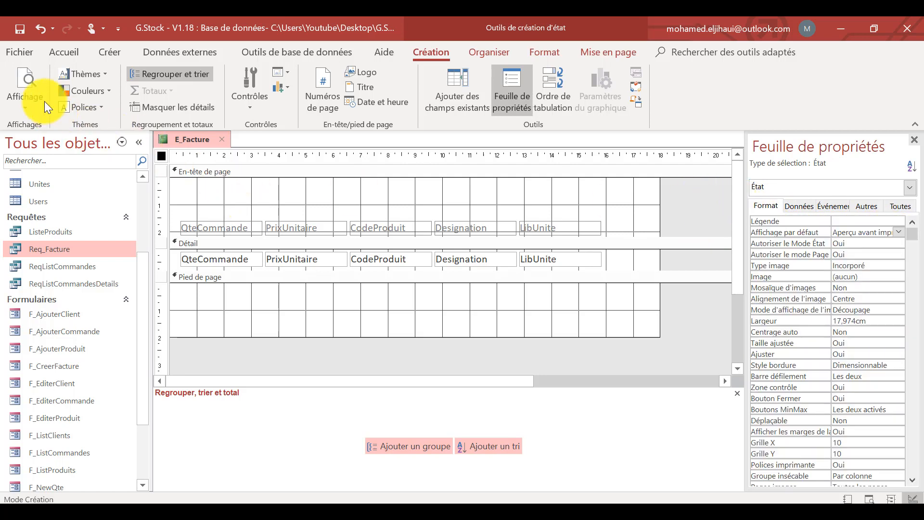
{"action": "left_click", "coordinate": [29, 82]}
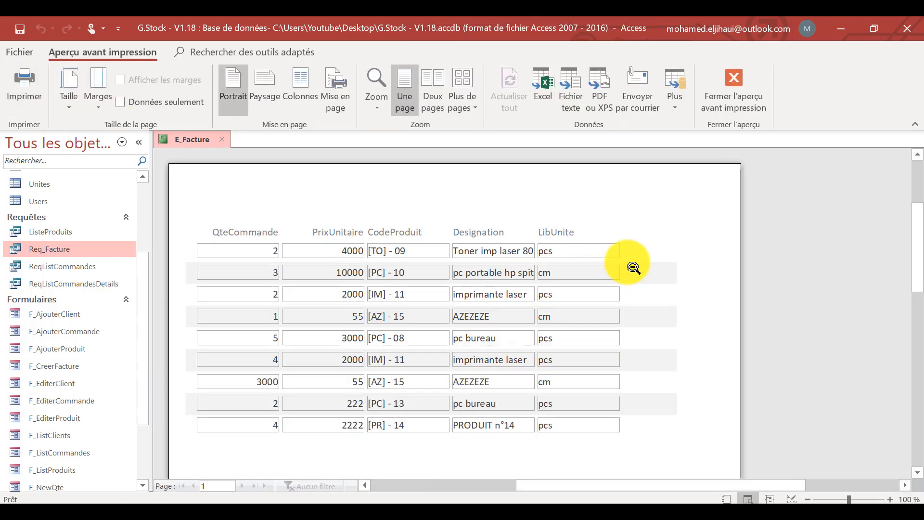
Look over the product lines in the print preview and return the report to design mode.
{"action": "scroll", "coordinate": [633, 267], "scroll_direction": "down", "scroll_amount": 3}
{"action": "scroll", "coordinate": [563, 289], "scroll_direction": "up", "scroll_amount": 2}
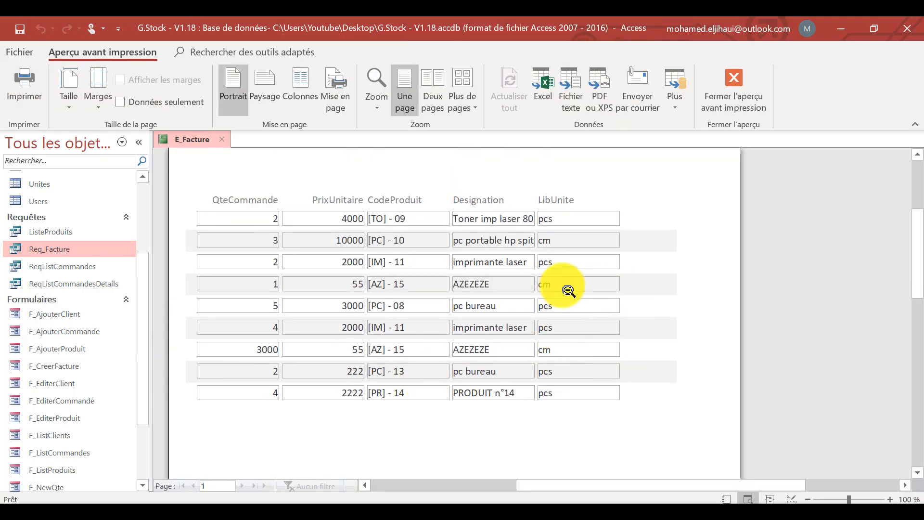
{"action": "scroll", "coordinate": [568, 290], "scroll_direction": "up", "scroll_amount": 1}
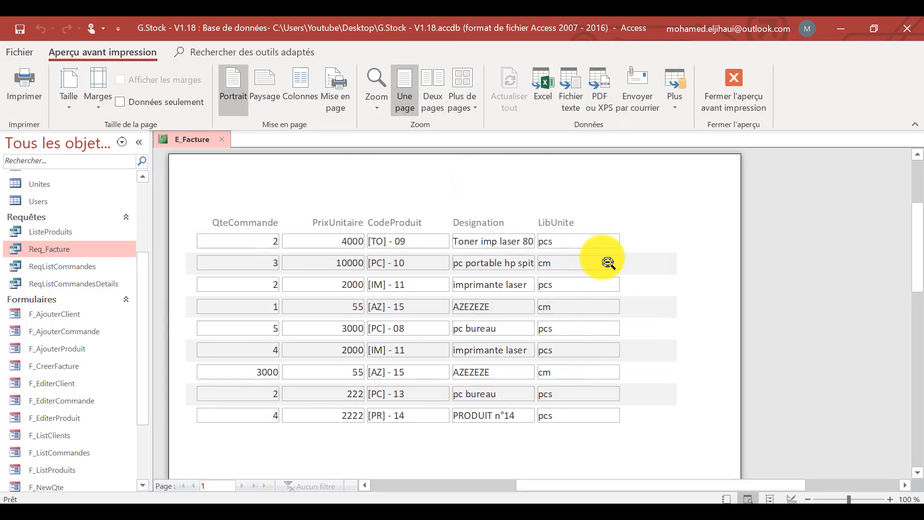
{"action": "key", "text": "Escape"}
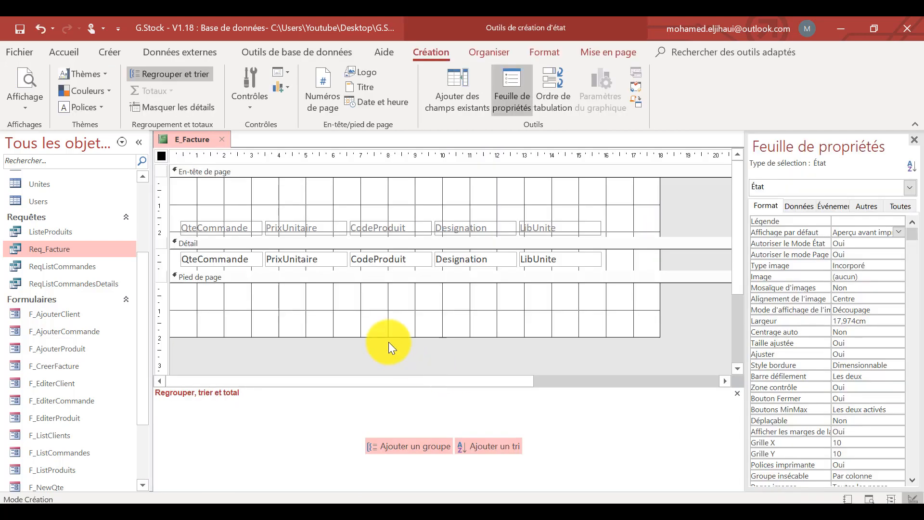
{"action": "left_click", "coordinate": [390, 329]}
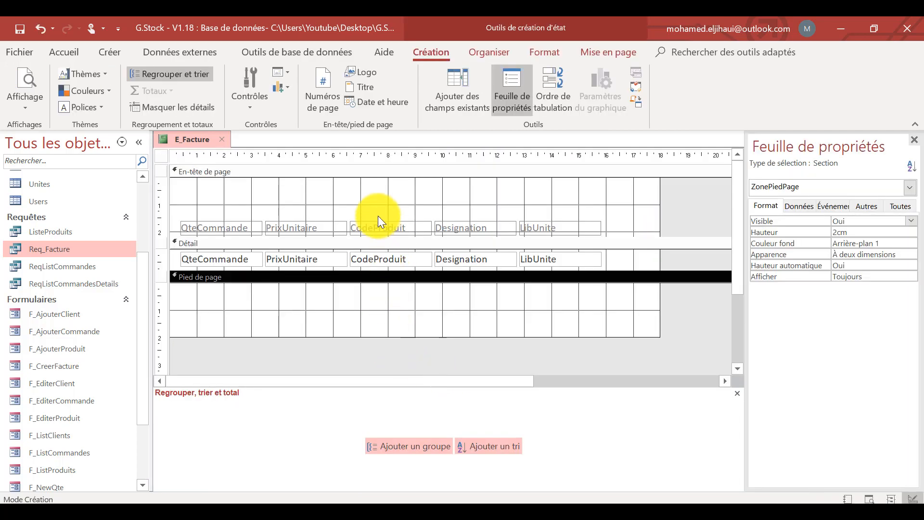
Reorder the table columns with their labels as CodeProduit, Designation, LibUnite, QteCommande, PrixUnitaire.
{"action": "left_click_drag", "start_coordinate": [376, 204], "coordinate": [382, 271]}
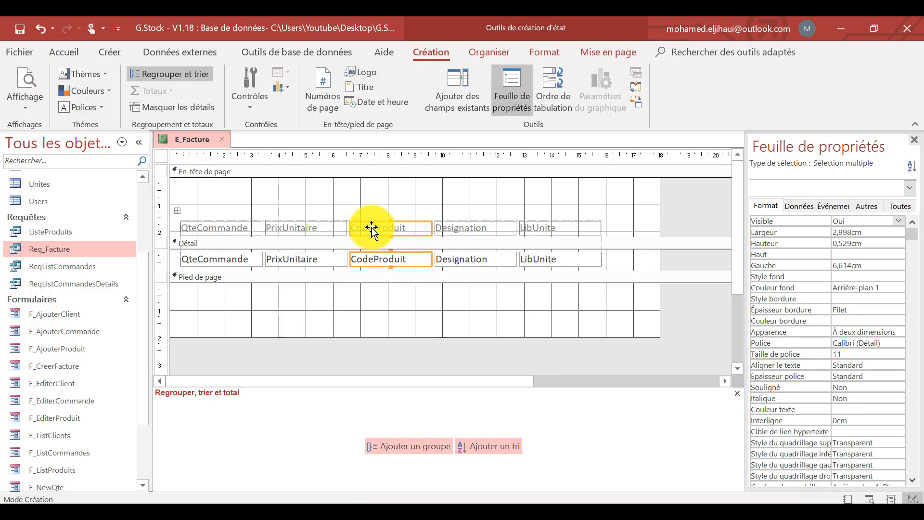
{"action": "left_click_drag", "start_coordinate": [372, 228], "coordinate": [183, 235]}
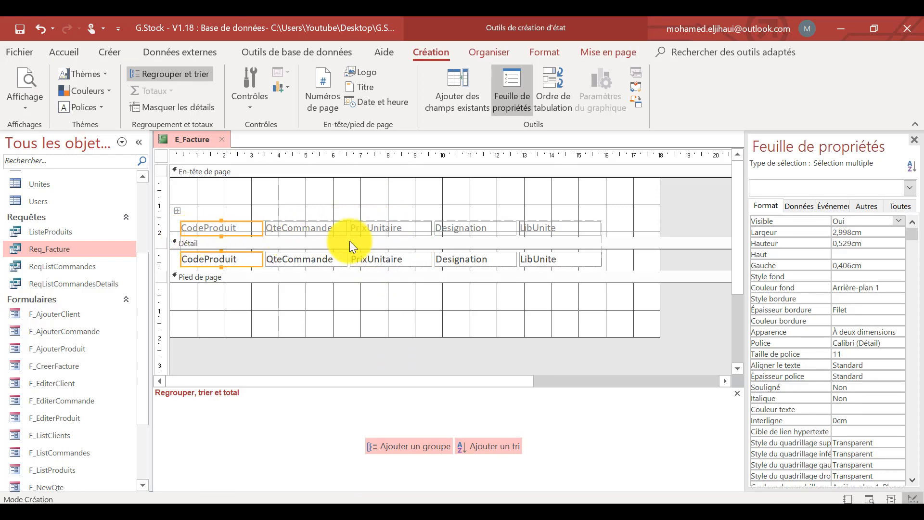
{"action": "left_click", "coordinate": [452, 228]}
{"action": "left_click", "coordinate": [469, 258], "text": "shift"}
{"action": "left_click_drag", "start_coordinate": [456, 233], "coordinate": [299, 238]}
{"action": "left_click", "coordinate": [536, 228]}
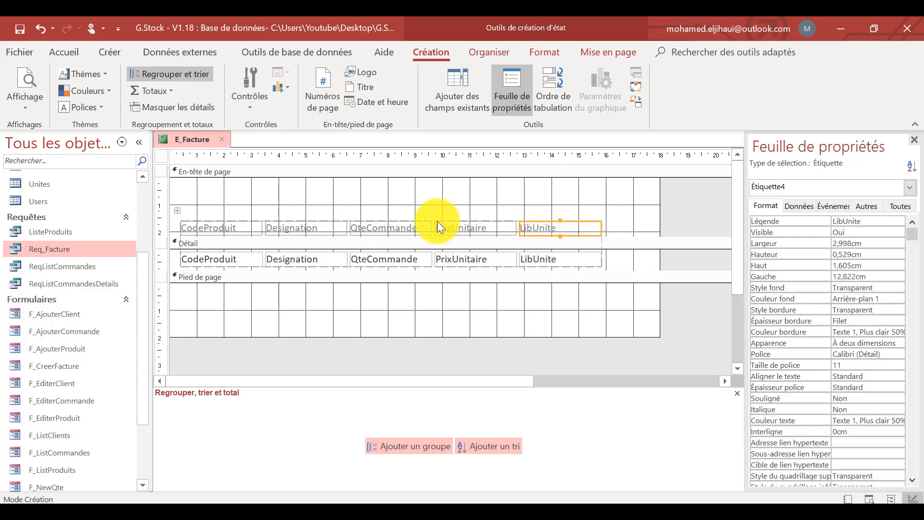
{"action": "left_click", "coordinate": [540, 258], "text": "shift"}
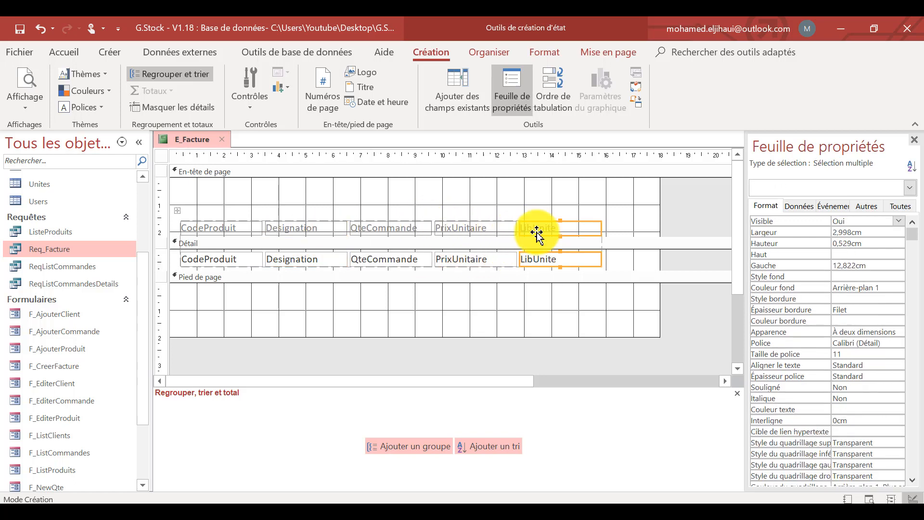
{"action": "left_click_drag", "start_coordinate": [531, 233], "coordinate": [355, 233]}
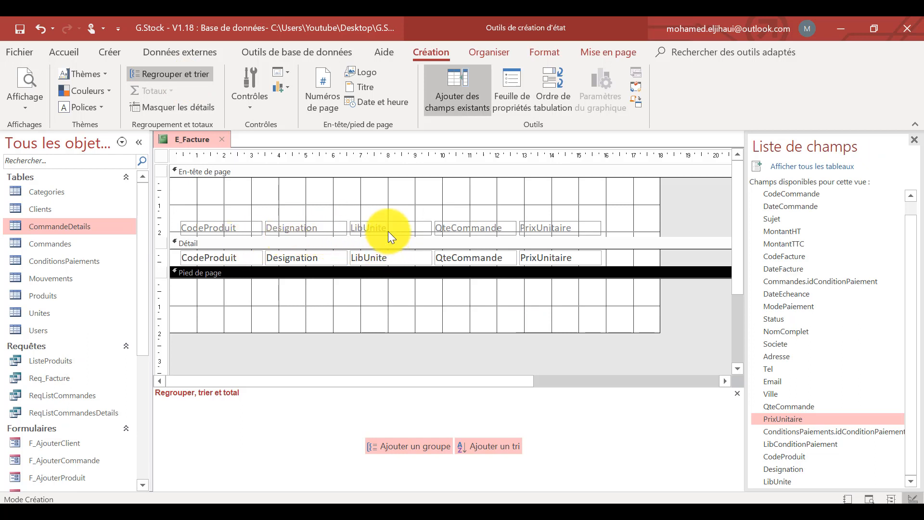
Reword the CodeProduit column label as "Code Produit" and the LibUnite label as "Unite".
{"action": "left_click", "coordinate": [387, 229]}
{"action": "left_click", "coordinate": [222, 231]}
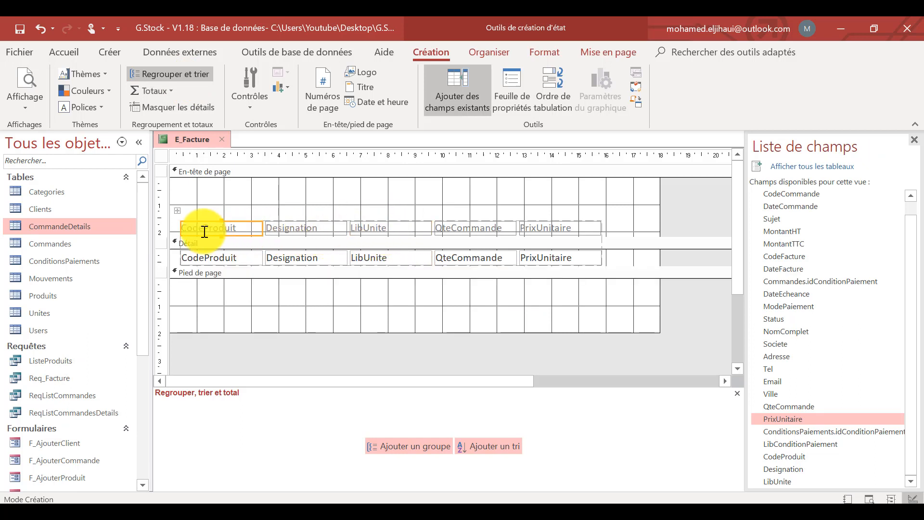
{"action": "left_click", "coordinate": [205, 231]}
{"action": "left_click", "coordinate": [298, 230]}
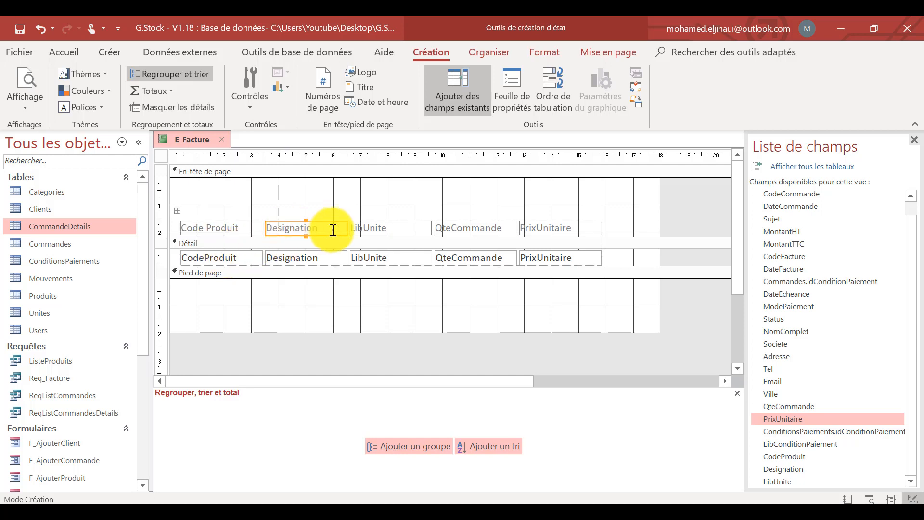
{"action": "left_click", "coordinate": [385, 226]}
{"action": "left_click", "coordinate": [363, 229]}
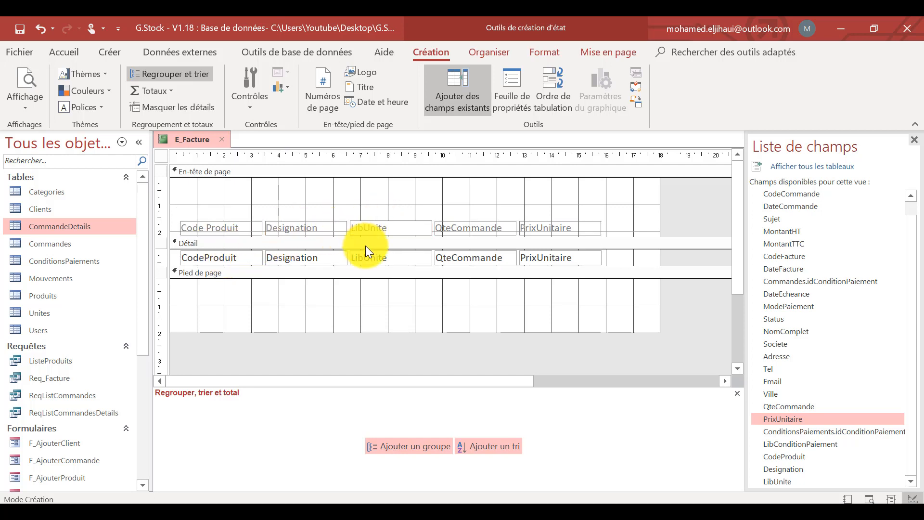
Shorten the QteCommande column label to "Qte" and reword the PrixUnitaire label as "Prix Unitaire".
{"action": "left_click", "coordinate": [454, 228]}
{"action": "left_click_drag", "start_coordinate": [447, 226], "coordinate": [530, 225]}
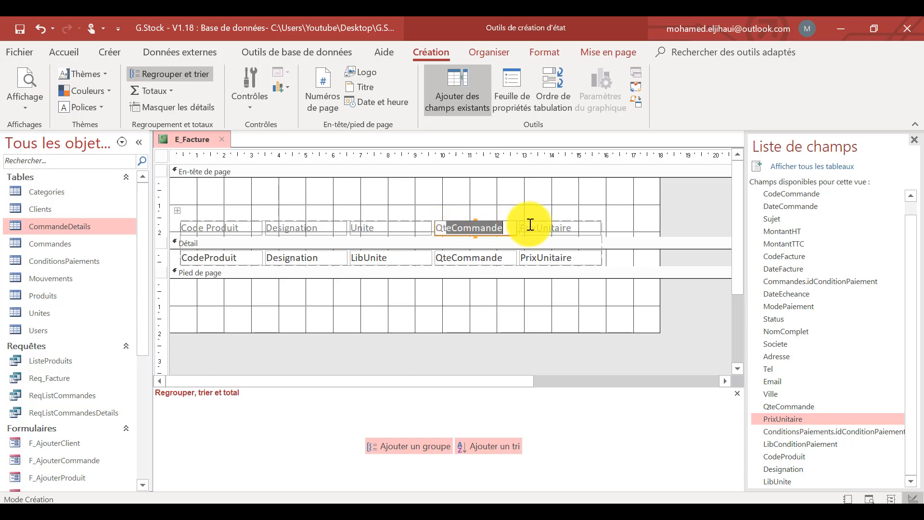
{"action": "key", "text": "Delete"}
{"action": "type", "text": "e"}
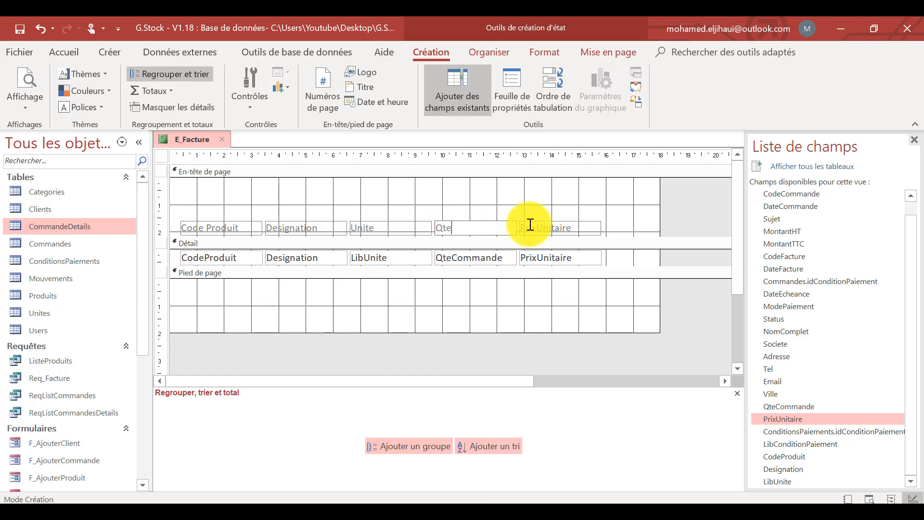
{"action": "left_click", "coordinate": [534, 226]}
{"action": "left_click", "coordinate": [536, 227]}
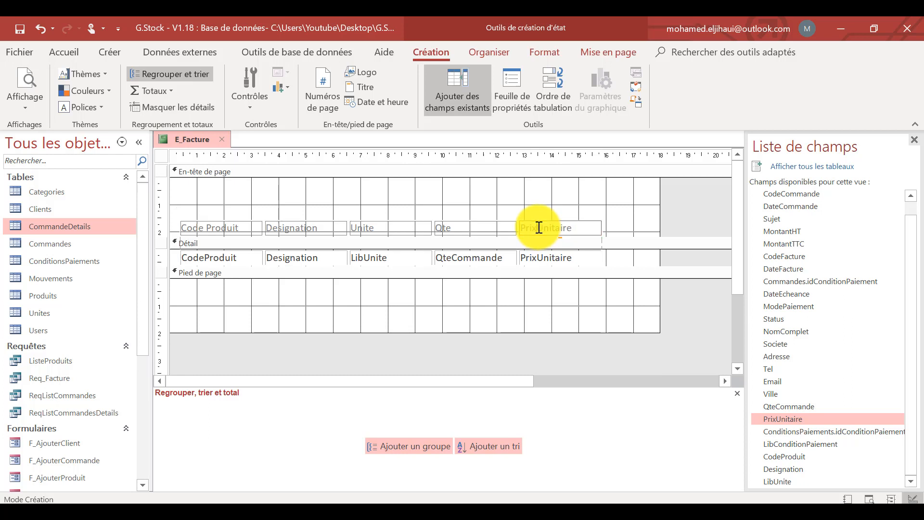
{"action": "key", "text": "Return"}
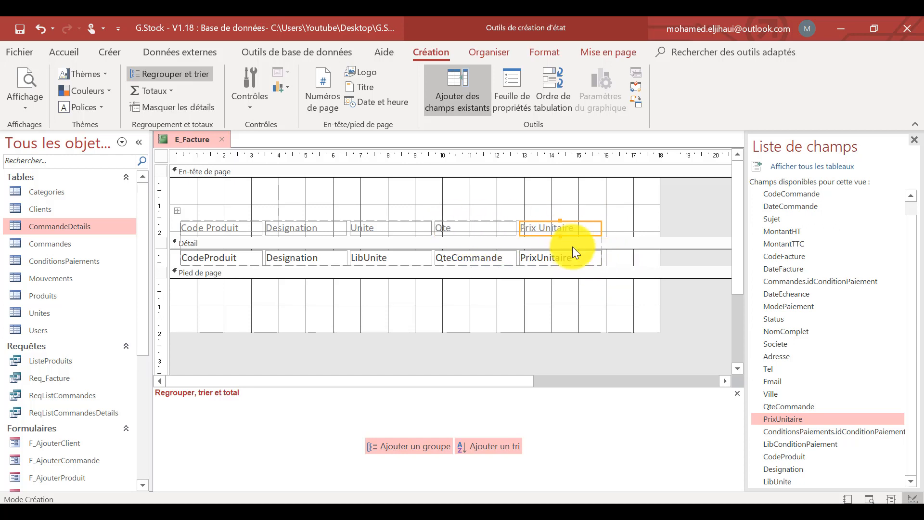
Duplicate the PrixUnitaire field in Détail and place the copy as a sixth column after the original.
{"action": "left_click", "coordinate": [575, 259]}
{"action": "key", "text": "ctrl+v"}
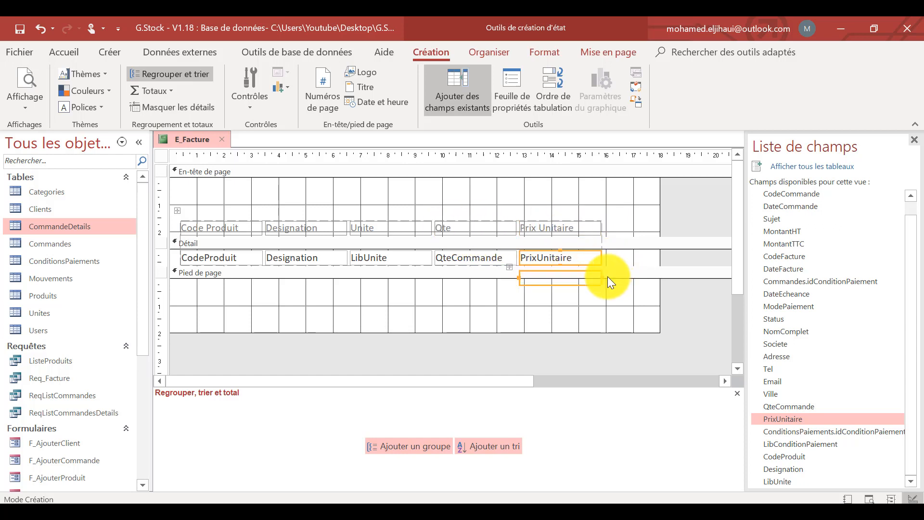
{"action": "left_click_drag", "start_coordinate": [543, 272], "coordinate": [596, 255]}
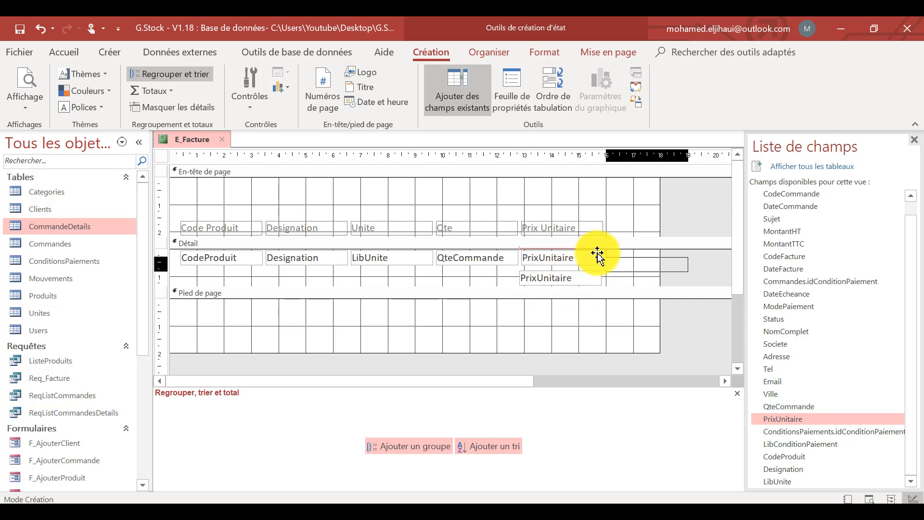
Duplicate the Prix Unitaire label above the sixth column and shrink the page header to end just below the labels.
{"action": "left_click", "coordinate": [585, 231]}
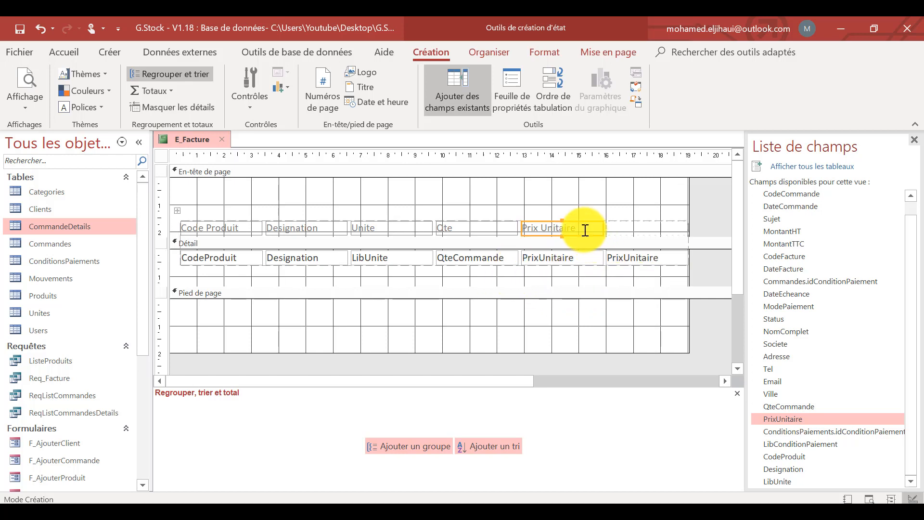
{"action": "key", "text": "ctrl+c"}
{"action": "key", "text": "ctrl+v"}
{"action": "left_click_drag", "start_coordinate": [519, 247], "coordinate": [604, 227]}
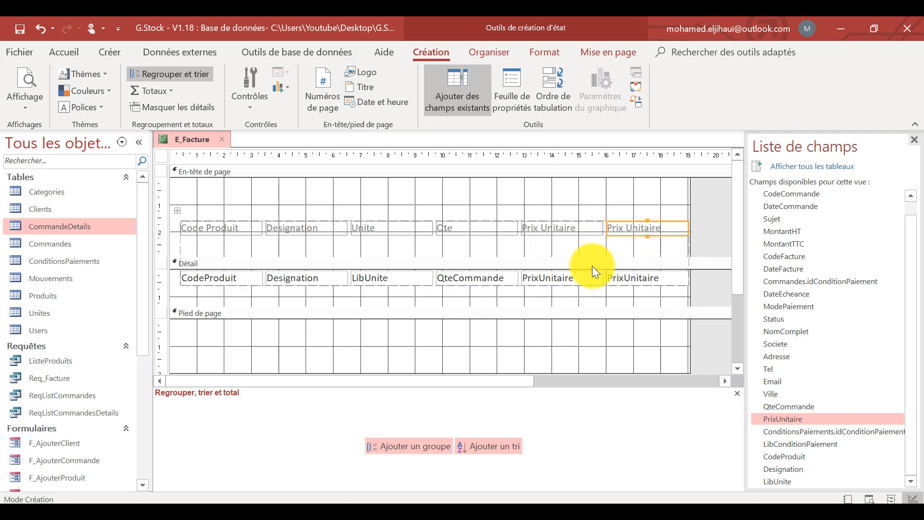
{"action": "left_click_drag", "start_coordinate": [592, 265], "coordinate": [573, 233]}
Change the sixth column's label to "Prix*Qte" and shrink the Détail section to fit the row of fields.
{"action": "type", "text": "P"}
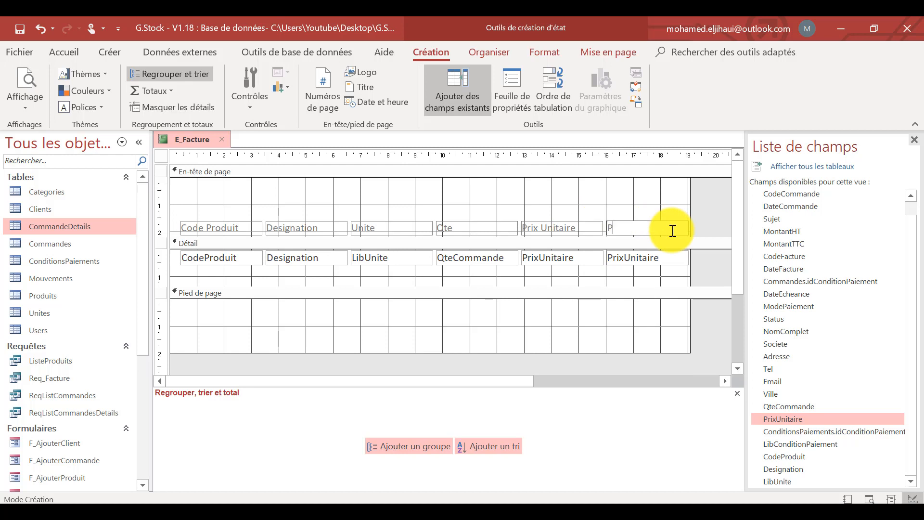
{"action": "type", "text": "ric"}
{"action": "left_click", "coordinate": [657, 296]}
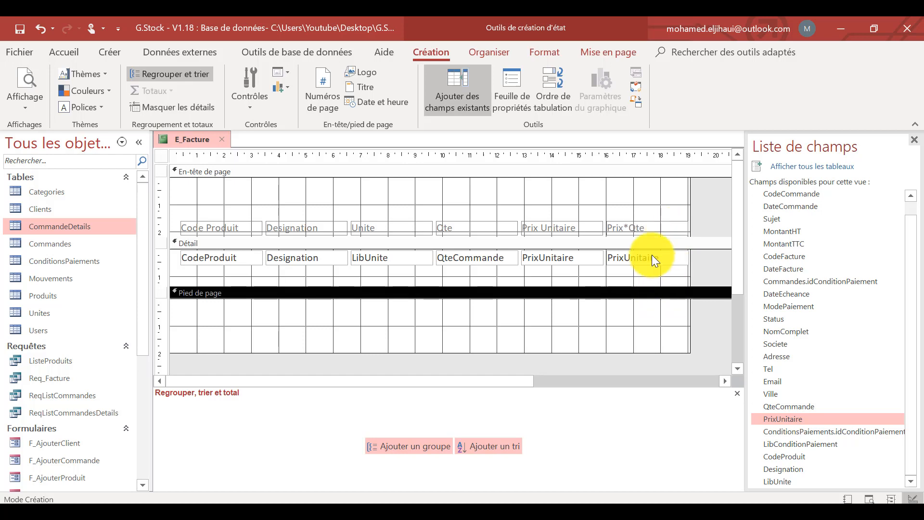
{"action": "left_click_drag", "start_coordinate": [641, 287], "coordinate": [664, 264]}
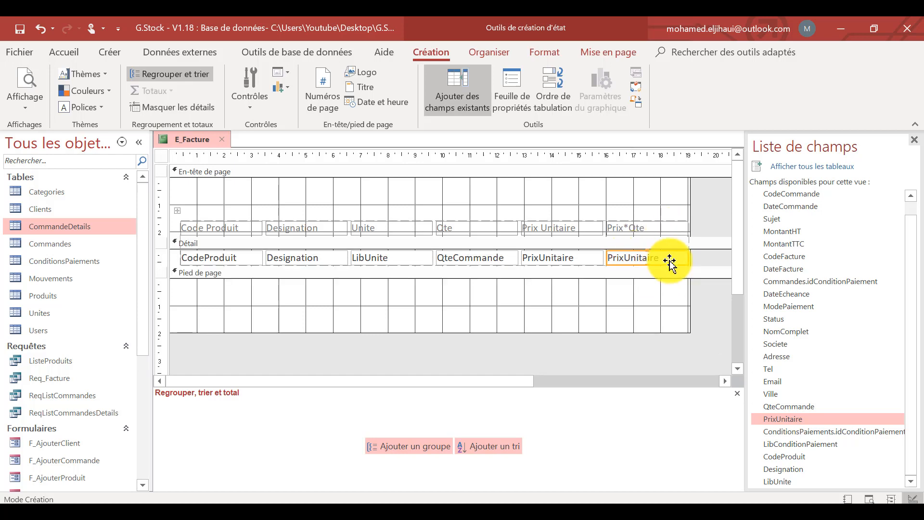
In the expression builder, replace the sixth column field's Source contrôle with [QteCommande]*[PrixUnitaire].
{"action": "left_click", "coordinate": [666, 260]}
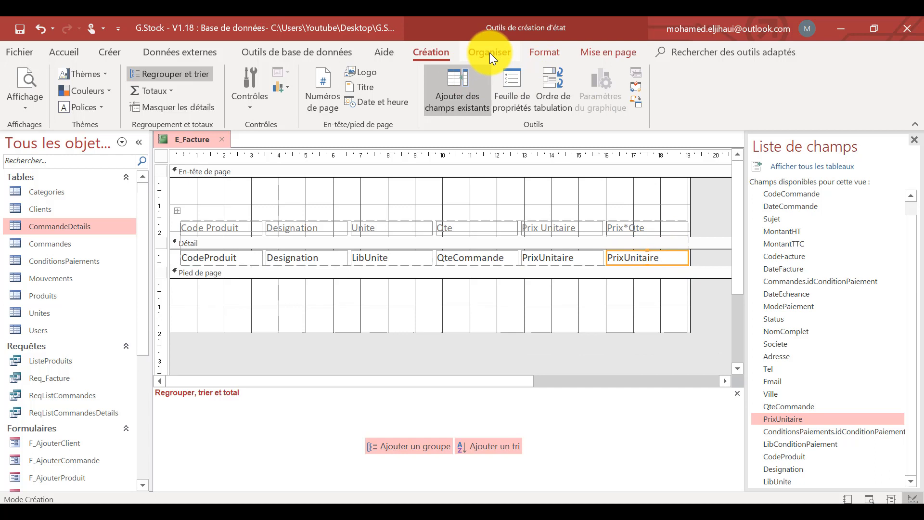
{"action": "left_click", "coordinate": [517, 83]}
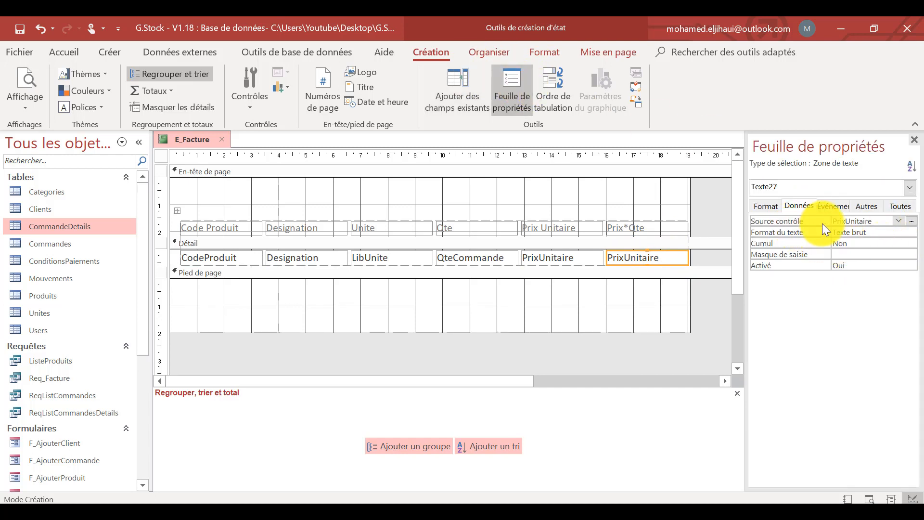
{"action": "left_click", "coordinate": [889, 222]}
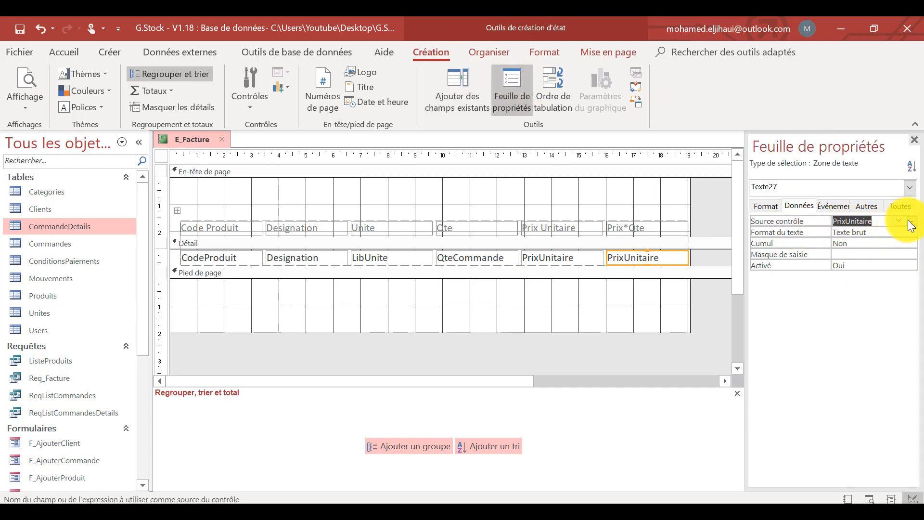
{"action": "left_click", "coordinate": [911, 221]}
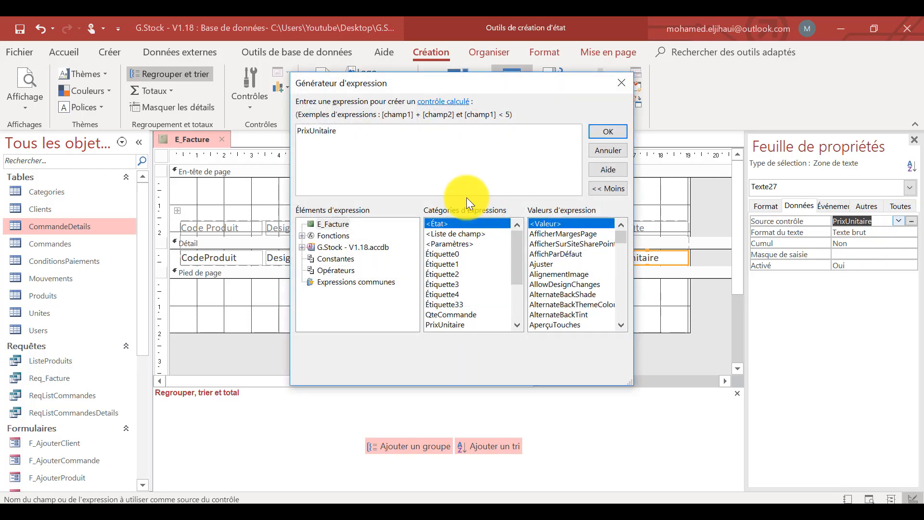
{"action": "left_click_drag", "start_coordinate": [339, 130], "coordinate": [216, 126]}
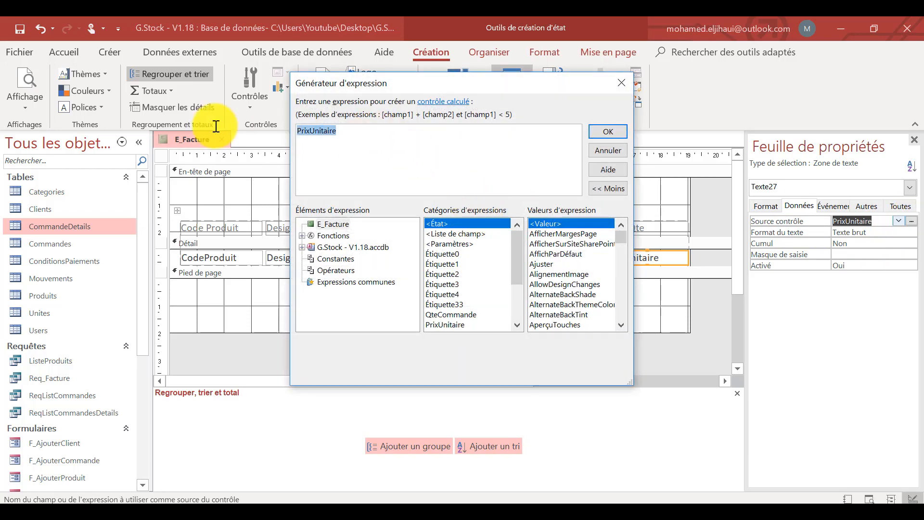
{"action": "type", "text": "qt"}
{"action": "key", "text": "Tab"}
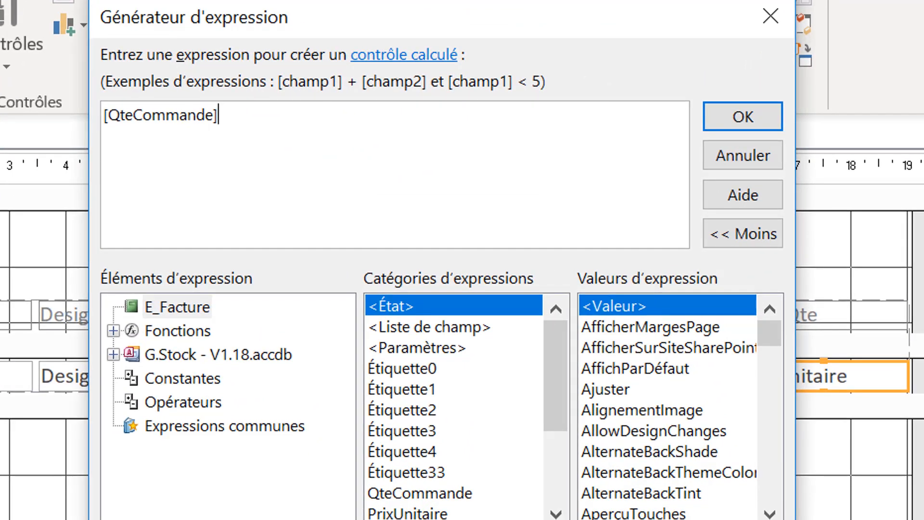
{"action": "type", "text": "*pr"}
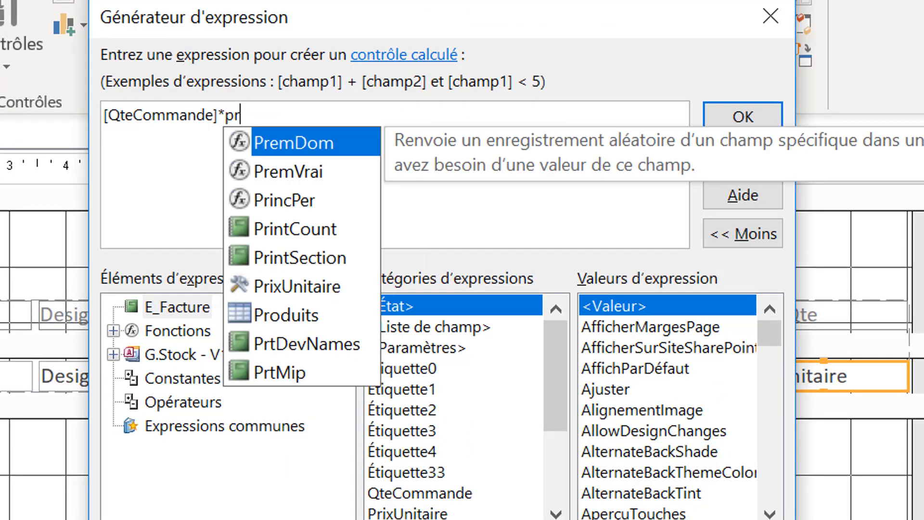
{"action": "type", "text": "i"}
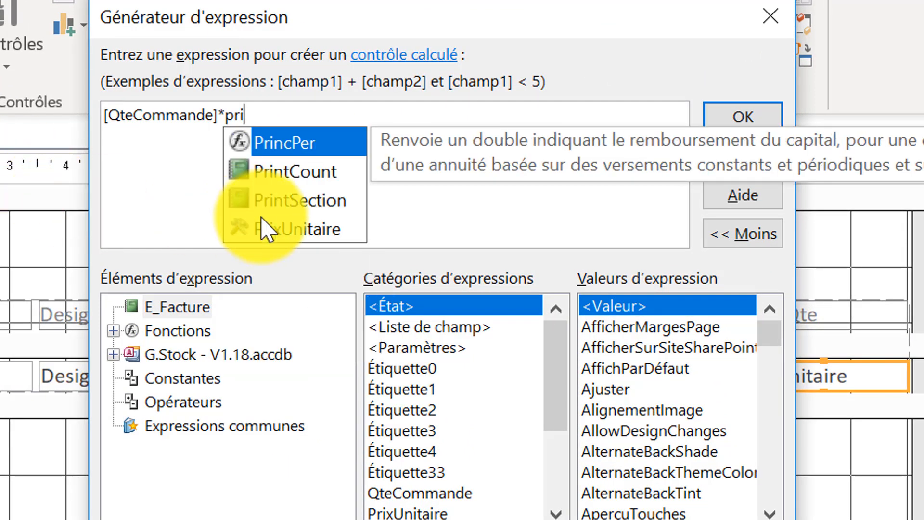
{"action": "double_click", "coordinate": [289, 230]}
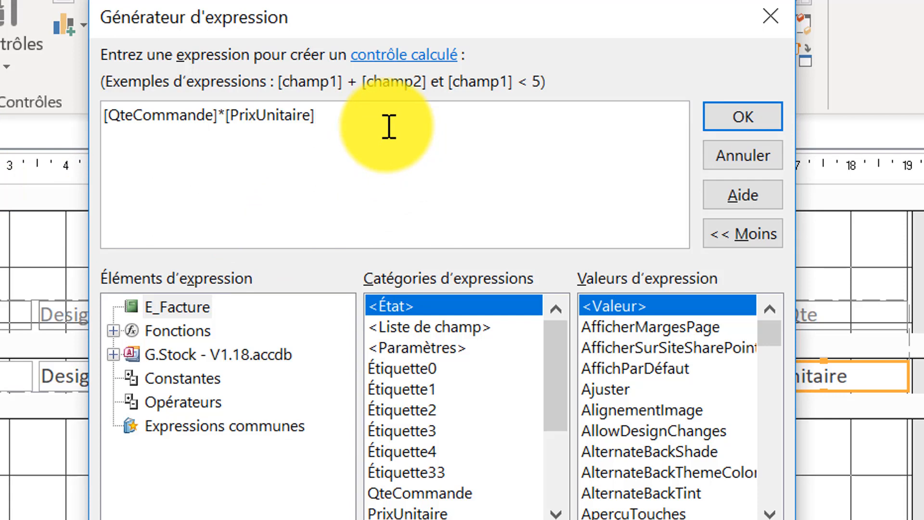
Wrap the sixth column's expression in Round with two decimals, as Round([QteCommande]*[PrixUnitaire];2), and accept it.
{"action": "key", "text": "Home"}
{"action": "type", "text": "rou"}
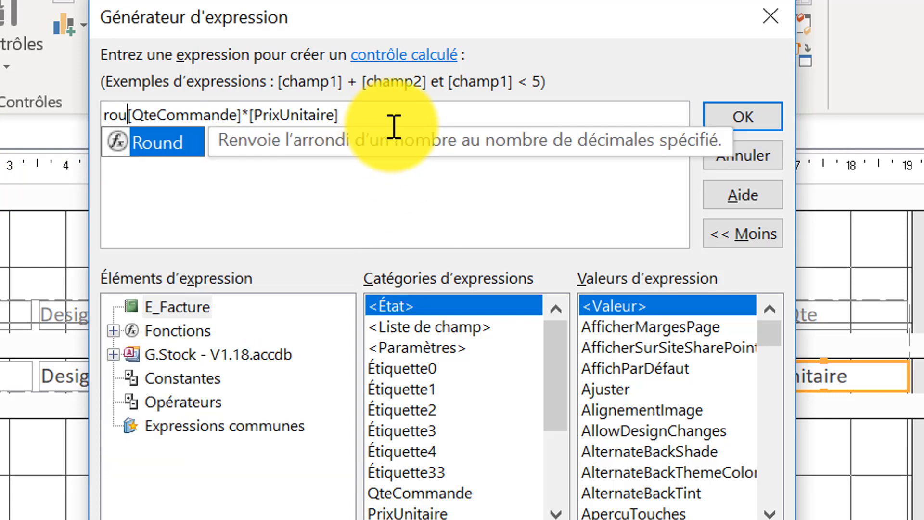
{"action": "double_click", "coordinate": [182, 143]}
{"action": "left_click", "coordinate": [401, 117]}
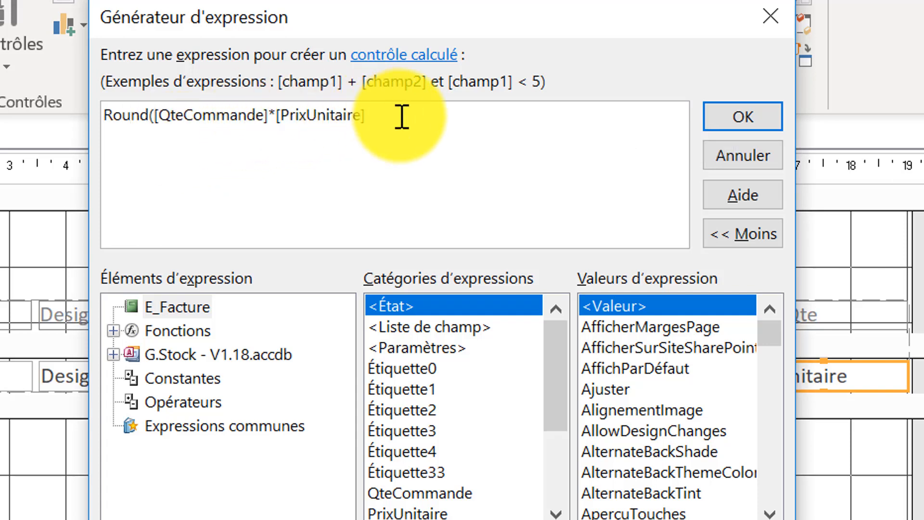
{"action": "type", "text": ";"}
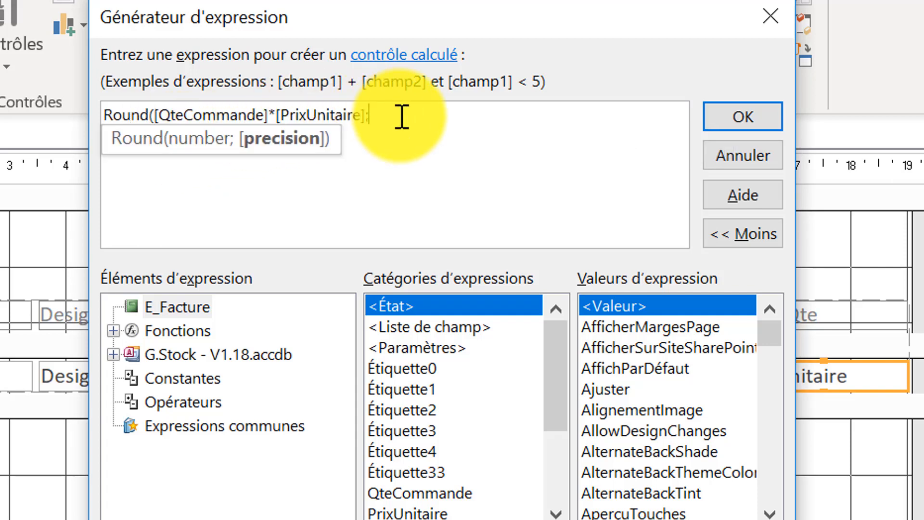
{"action": "type", "text": "é"}
{"action": "key", "text": "BackSpace"}
{"action": "type", "text": "2)"}
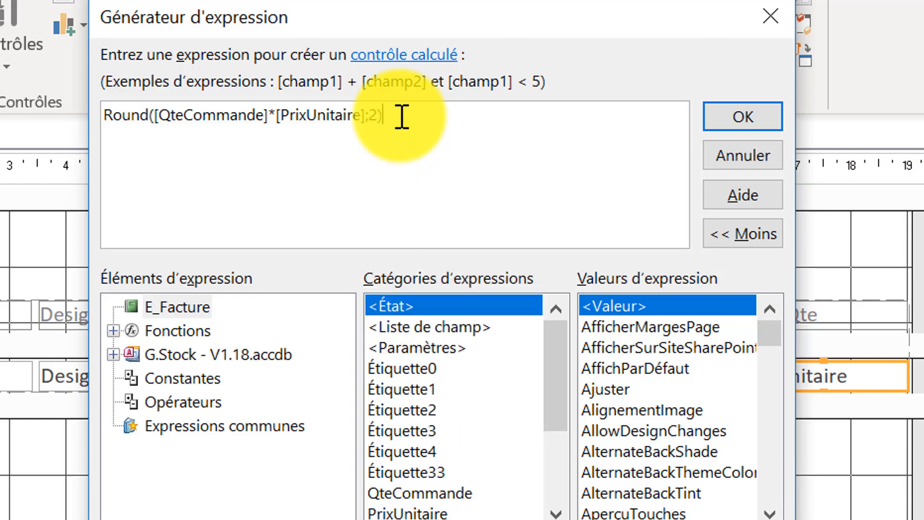
{"action": "left_click", "coordinate": [744, 118]}
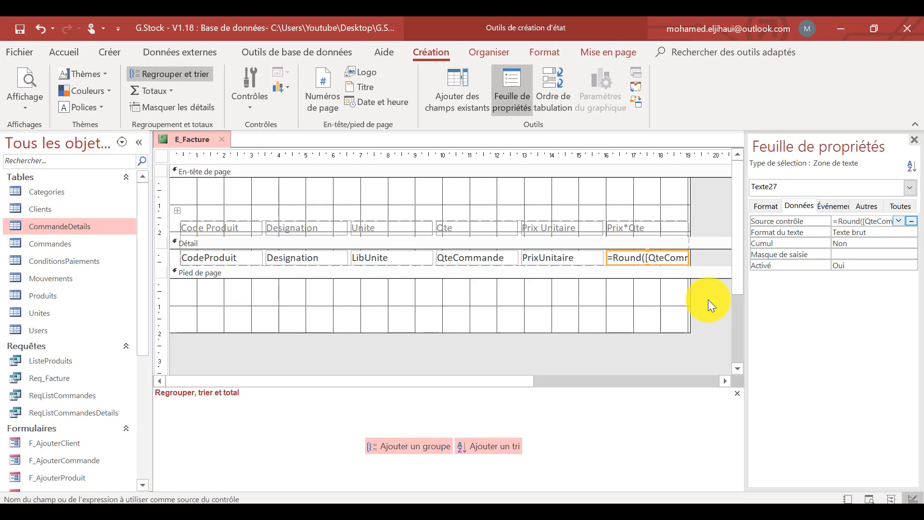
Check the rounded Prix*Qte column in the report's print preview and return to Design view.
{"action": "left_click", "coordinate": [28, 76]}
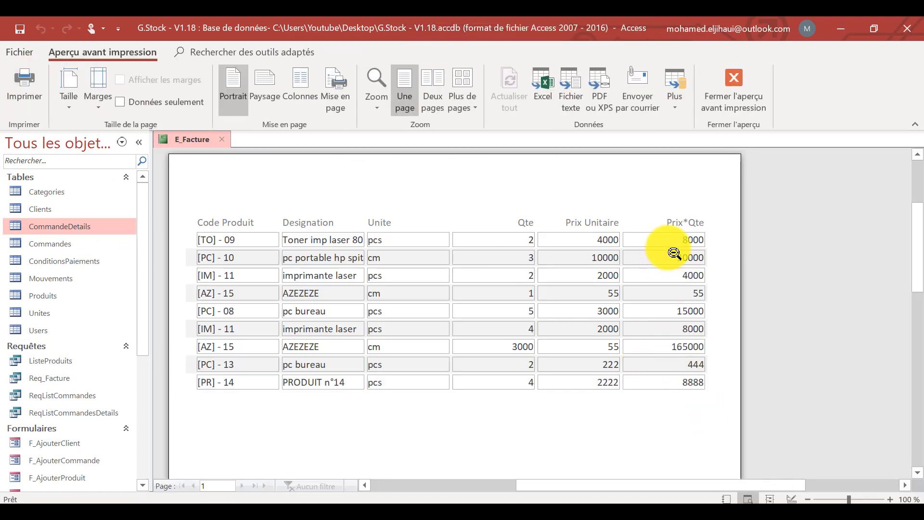
{"action": "right_click", "coordinate": [489, 192]}
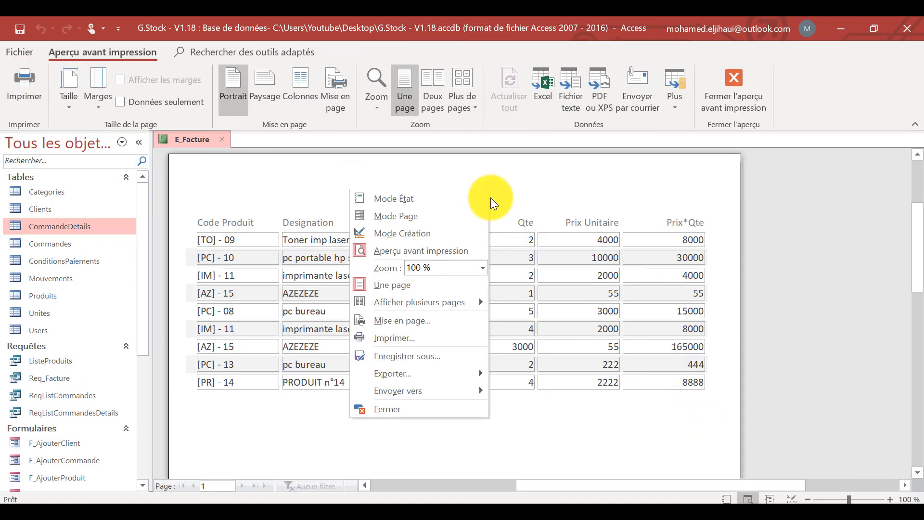
{"action": "left_click", "coordinate": [440, 229]}
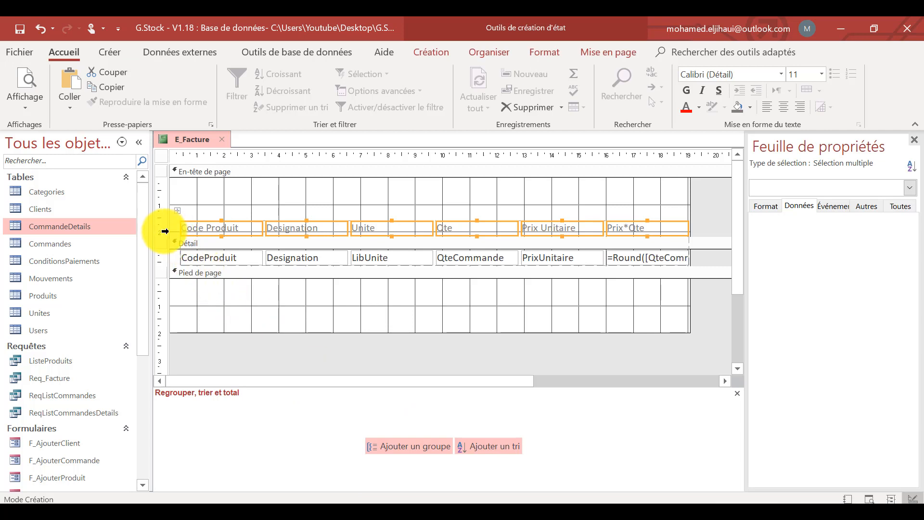
Move all column labels and Détail fields to the report's left edge and centre the header labels' text.
{"action": "left_click_drag", "start_coordinate": [178, 212], "coordinate": [165, 210]}
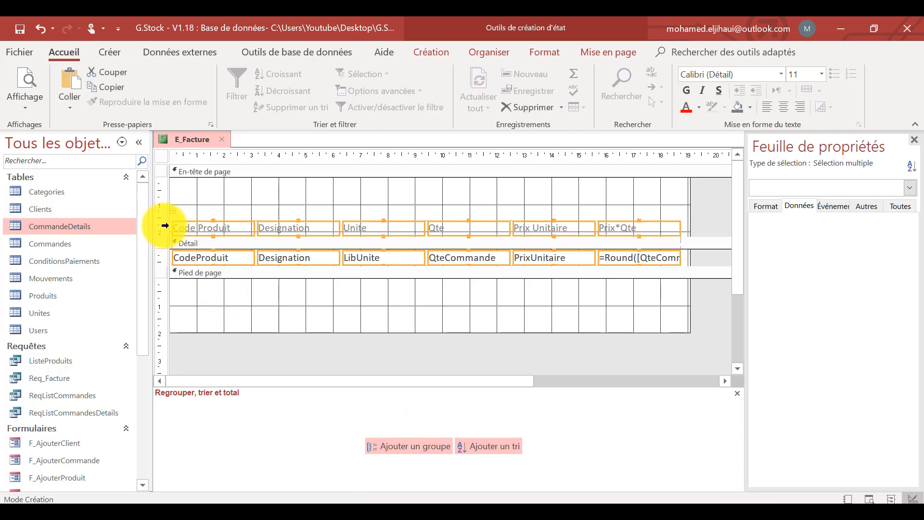
{"action": "left_click", "coordinate": [165, 226]}
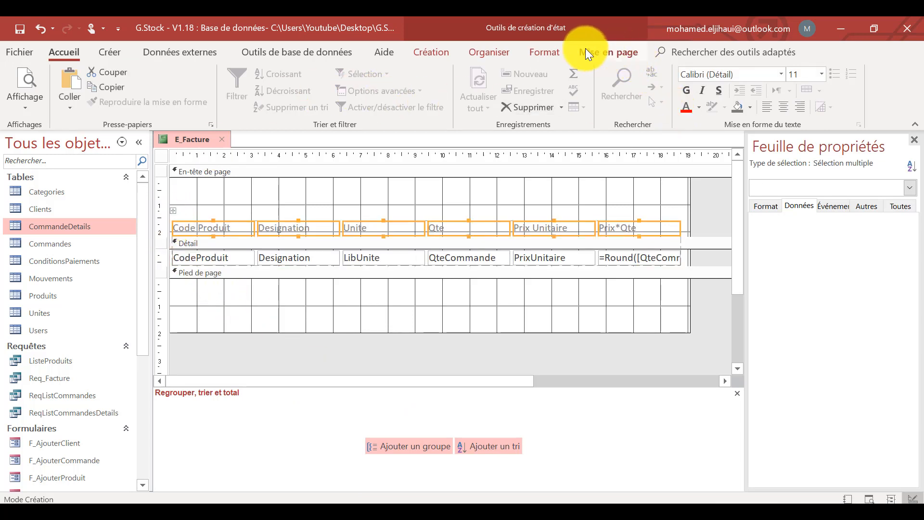
{"action": "left_click", "coordinate": [783, 107]}
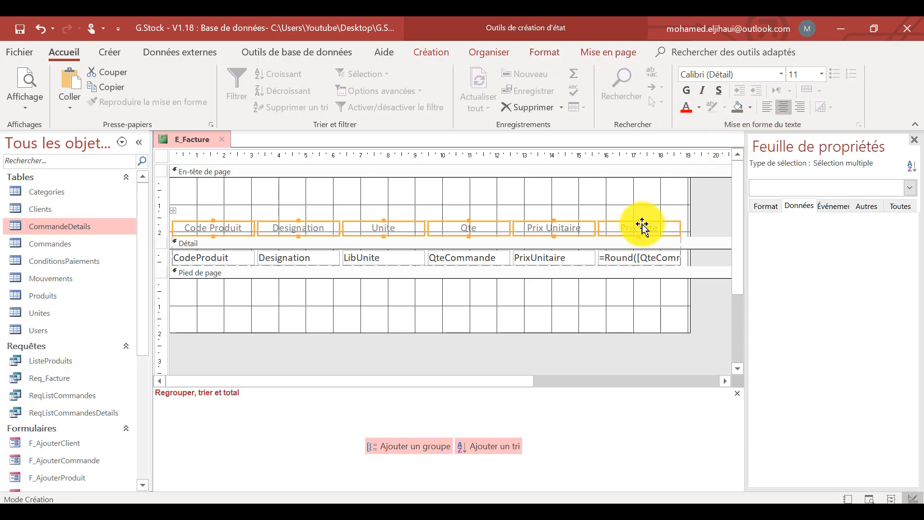
Set the font of the header labels and all Détail fields to Hyatheus.
{"action": "left_click", "coordinate": [743, 73]}
{"action": "type", "text": "Hyatheus"}
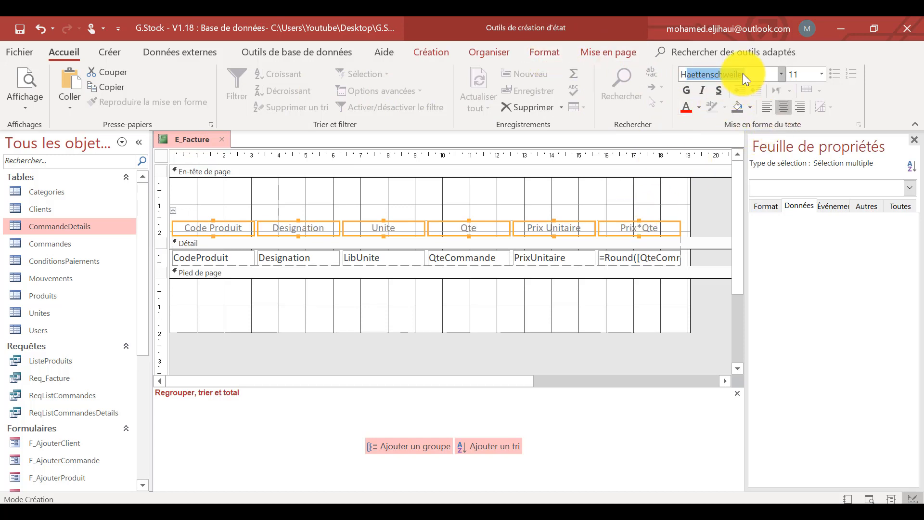
{"action": "key", "text": "Return"}
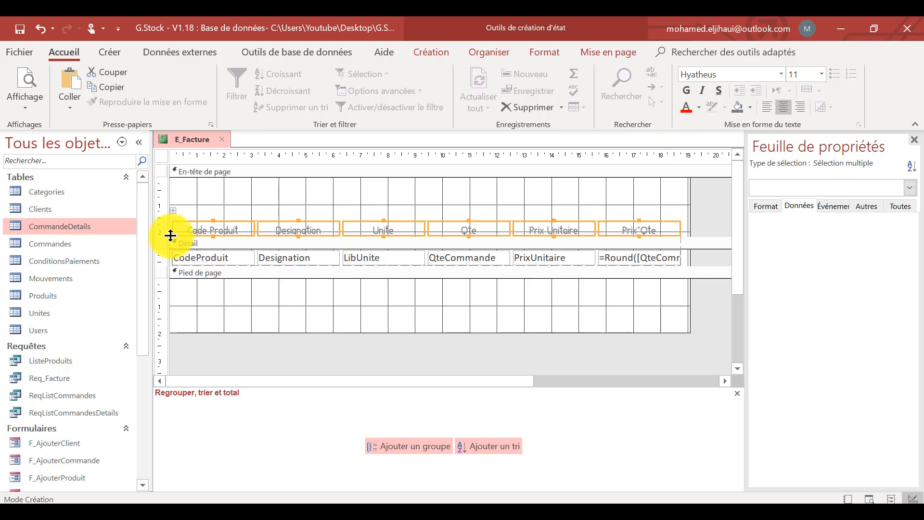
{"action": "left_click_drag", "start_coordinate": [166, 226], "coordinate": [166, 259]}
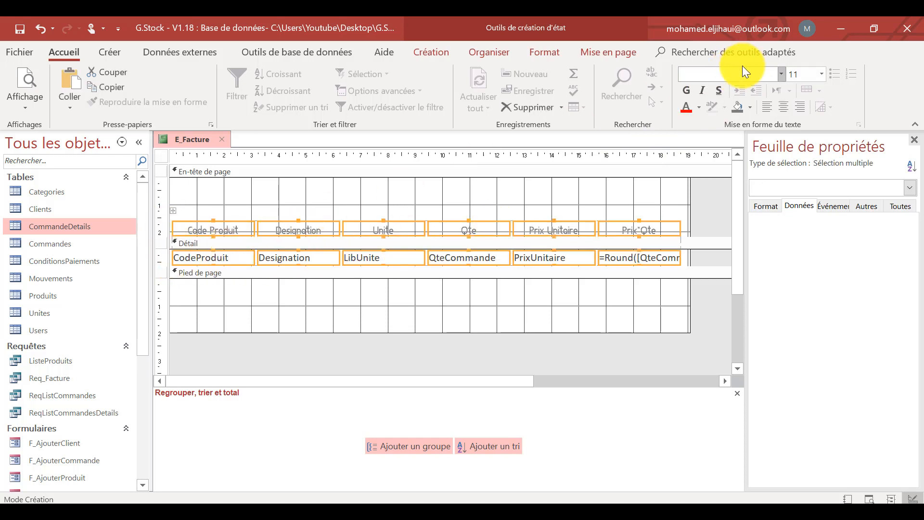
{"action": "left_click", "coordinate": [736, 78]}
{"action": "type", "text": "Hyatheus"}
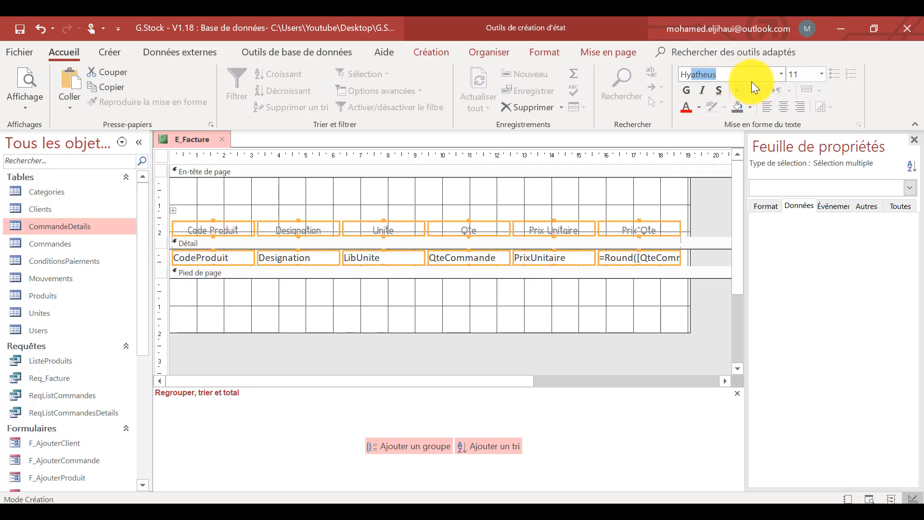
{"action": "key", "text": "Return"}
{"action": "left_click", "coordinate": [532, 274]}
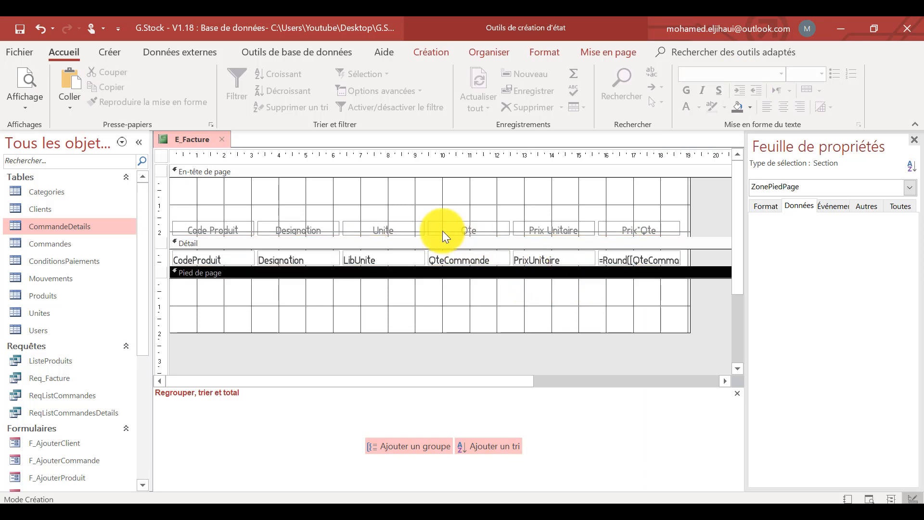
Slightly increase the height of the header label row and of the Détail field row.
{"action": "left_click", "coordinate": [445, 229]}
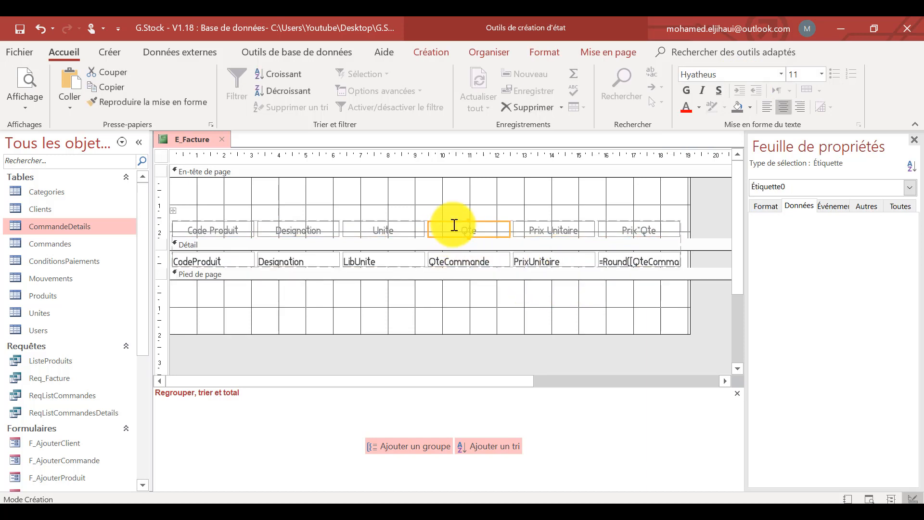
{"action": "left_click", "coordinate": [472, 260]}
{"action": "key", "text": "shift+Down"}
{"action": "key", "text": "shift+Down"}
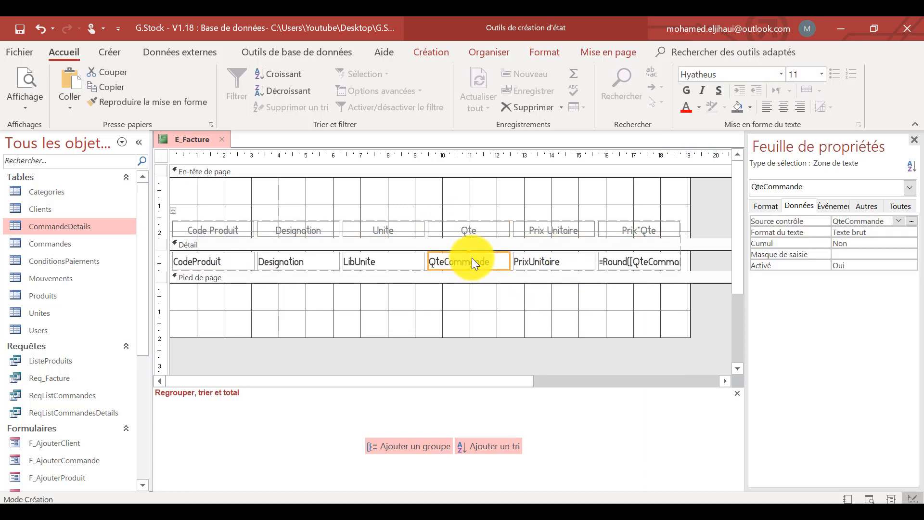
{"action": "left_click", "coordinate": [572, 314]}
{"action": "left_click", "coordinate": [572, 316]}
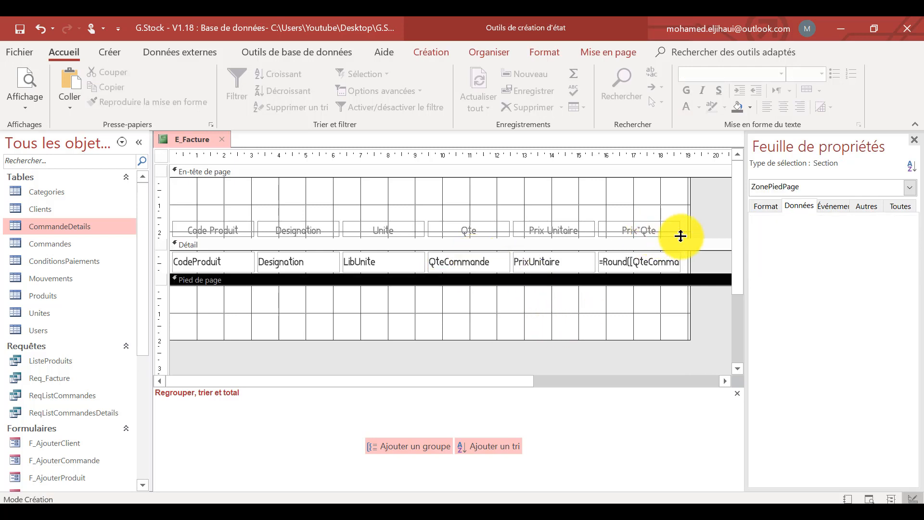
Fill all six column labels in the page header with the lightest grey theme shade.
{"action": "left_click_drag", "start_coordinate": [699, 226], "coordinate": [160, 230]}
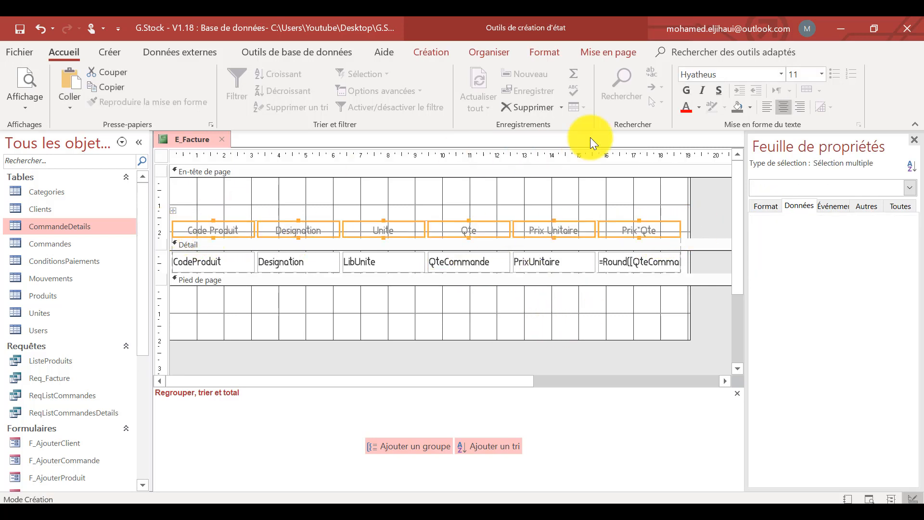
{"action": "left_click", "coordinate": [751, 108]}
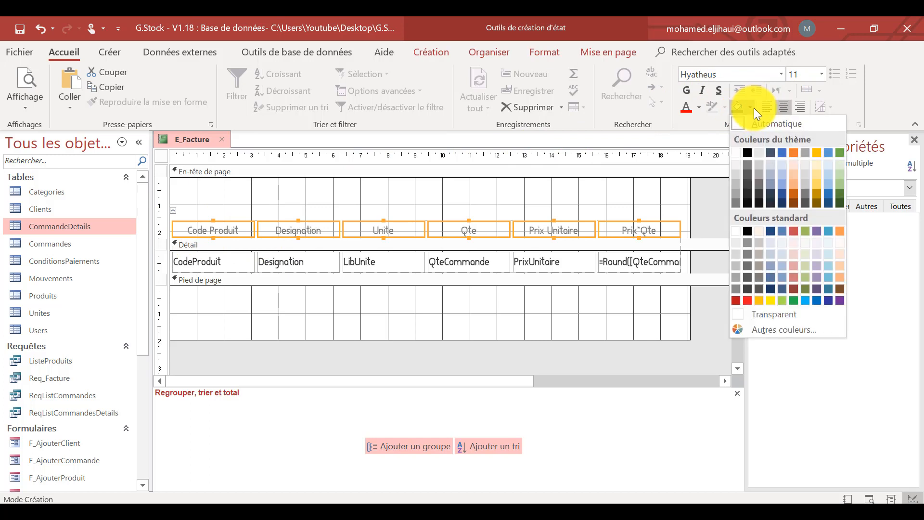
{"action": "left_click", "coordinate": [736, 164]}
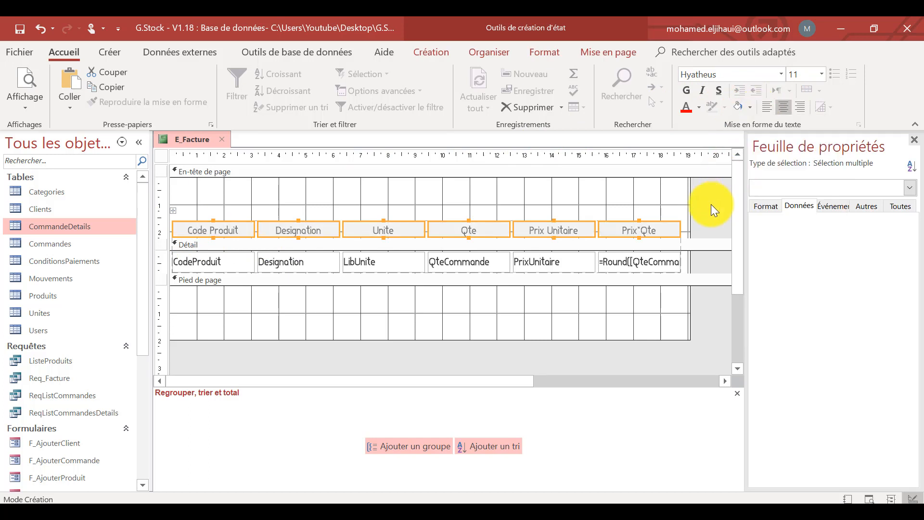
{"action": "left_click", "coordinate": [711, 203]}
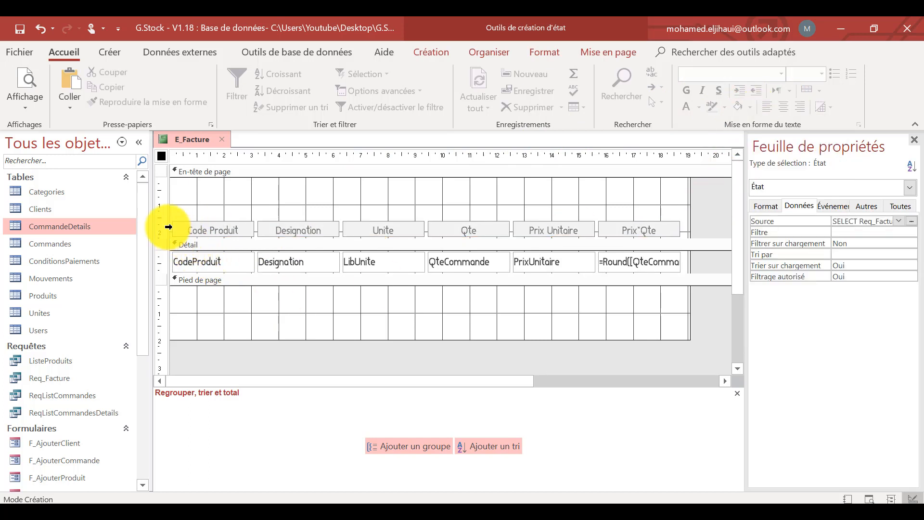
Select all header labels and Détail fields, check them in the print preview, and centre their text in Design view.
{"action": "left_click_drag", "start_coordinate": [165, 228], "coordinate": [172, 265]}
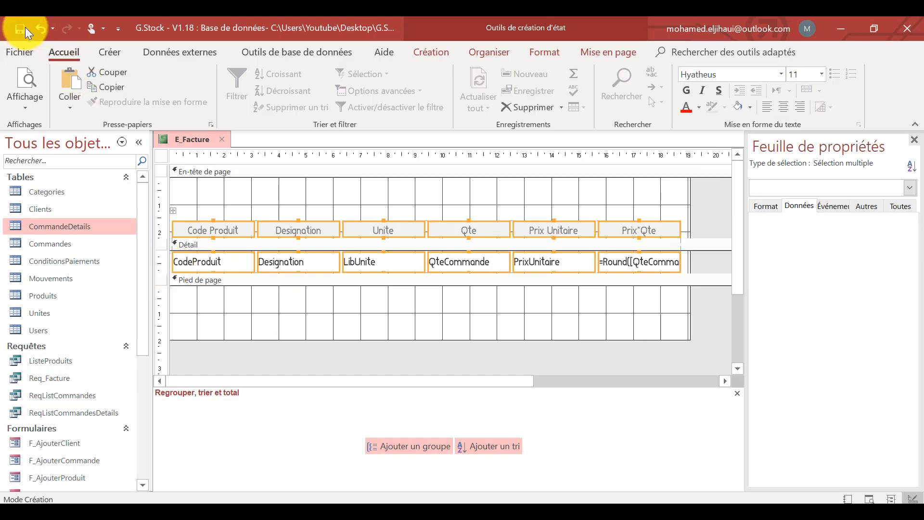
{"action": "left_click", "coordinate": [21, 81]}
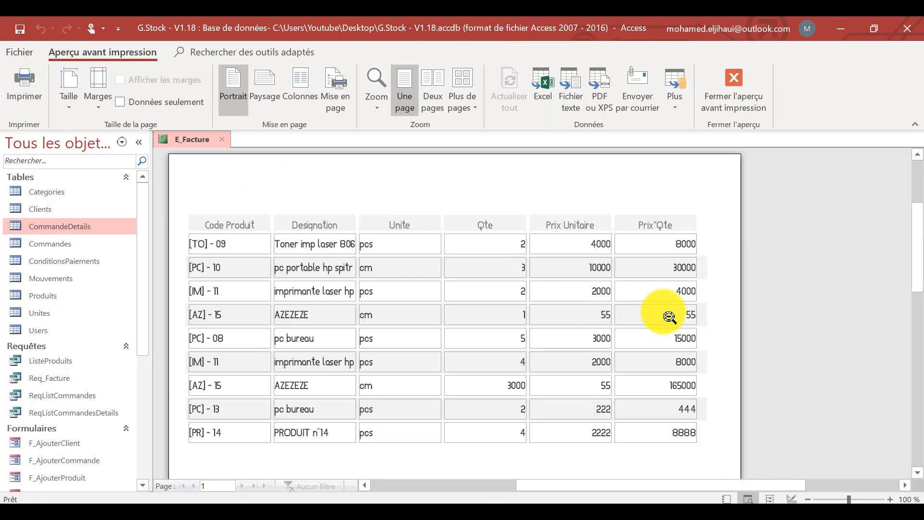
{"action": "right_click", "coordinate": [380, 194]}
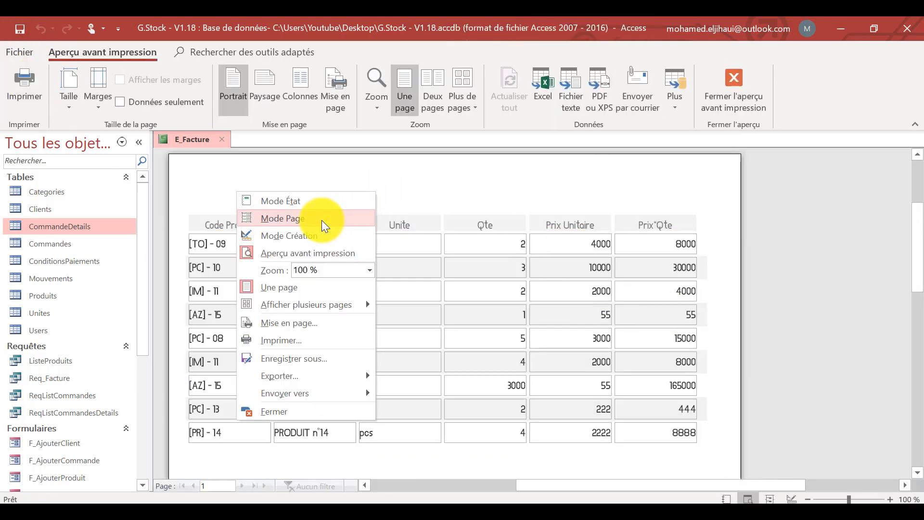
{"action": "left_click", "coordinate": [320, 235]}
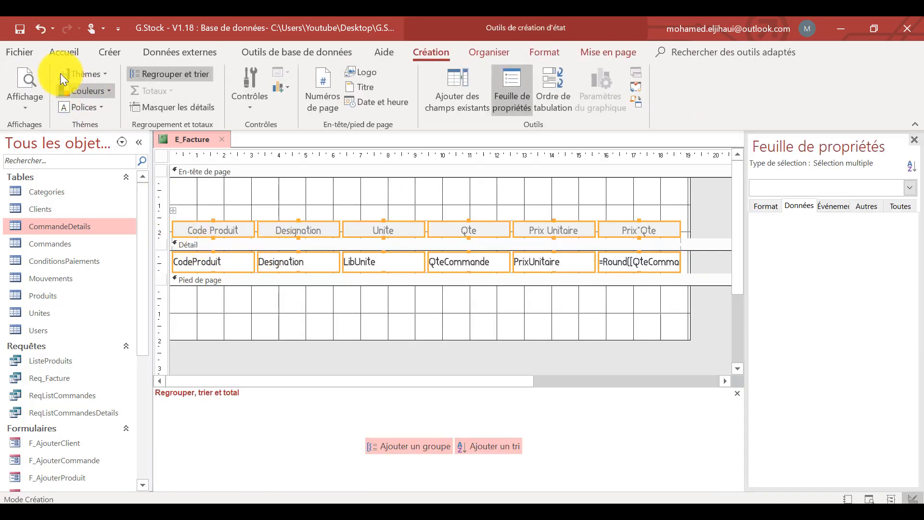
{"action": "left_click", "coordinate": [85, 50]}
{"action": "left_click", "coordinate": [783, 109]}
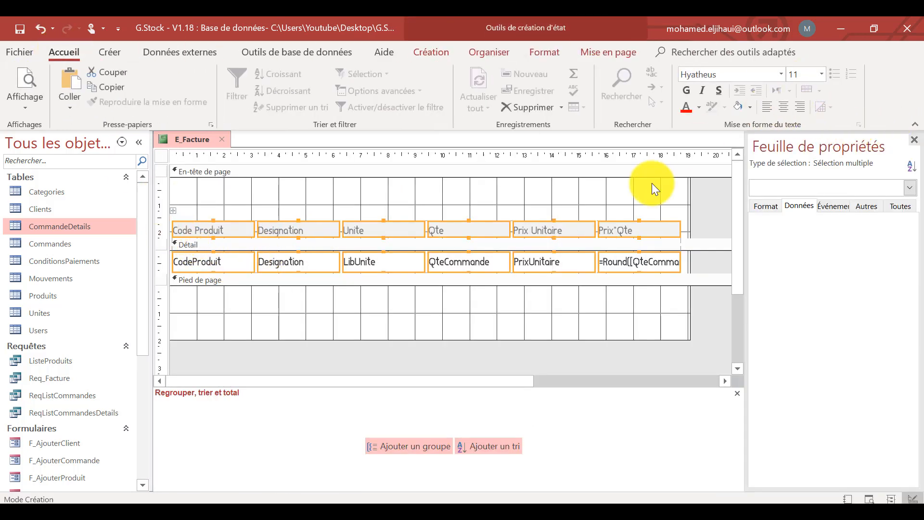
{"action": "left_click", "coordinate": [779, 110]}
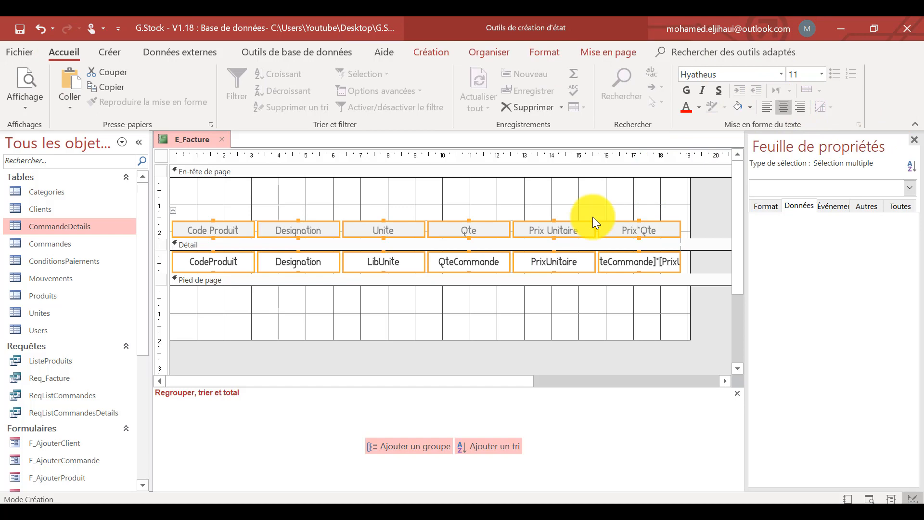
{"action": "left_click", "coordinate": [480, 308]}
Check the centred columns in the print preview and switch the report to Layout view (Mode Page).
{"action": "left_click", "coordinate": [21, 80]}
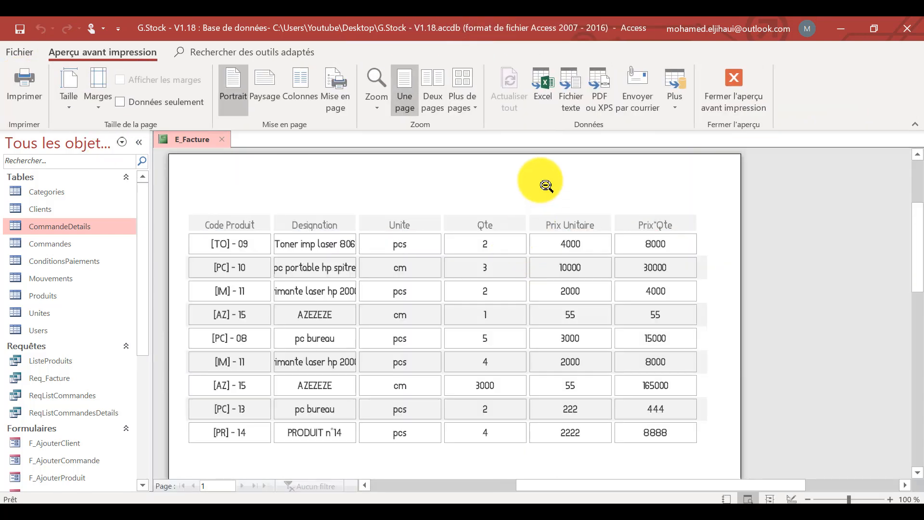
{"action": "right_click", "coordinate": [541, 180]}
{"action": "left_click", "coordinate": [486, 208]}
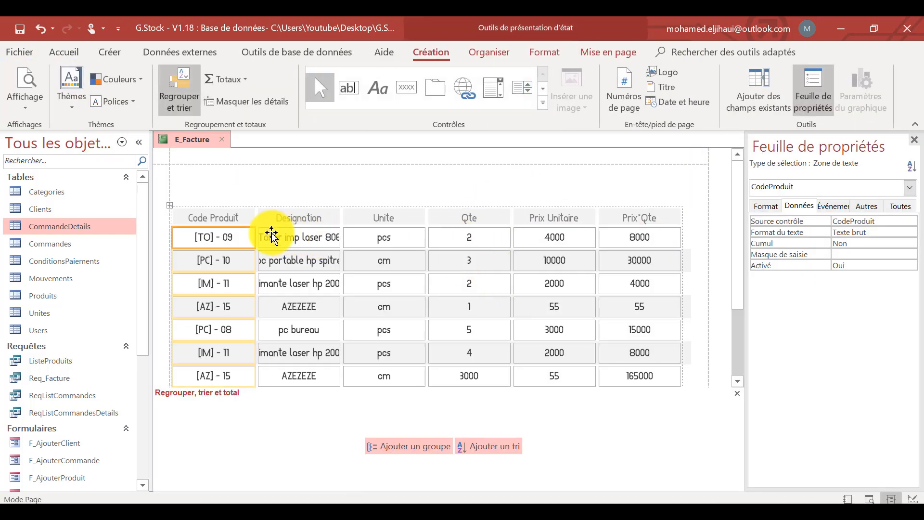
Narrow the Code Produit column and widen the Designation column until the full product names fit.
{"action": "left_click", "coordinate": [221, 216]}
{"action": "left_click_drag", "start_coordinate": [251, 216], "coordinate": [233, 215]}
{"action": "left_click", "coordinate": [271, 222]}
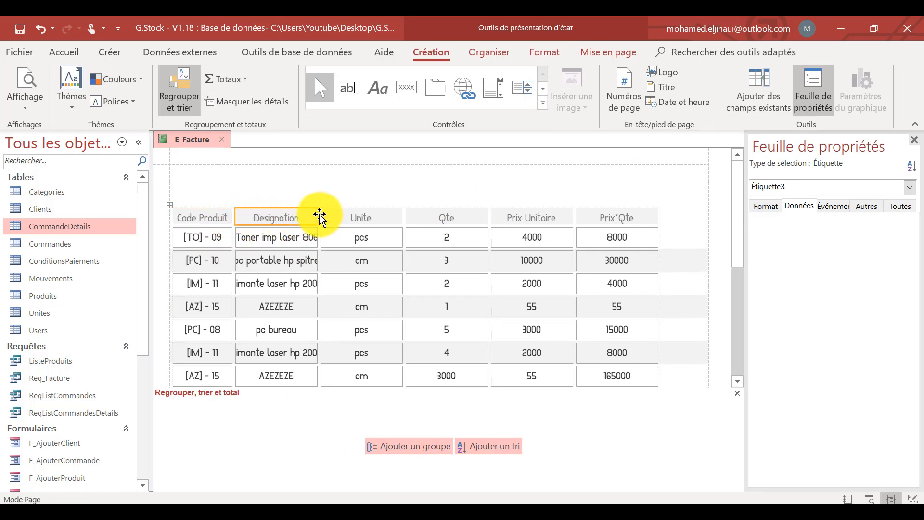
{"action": "left_click_drag", "start_coordinate": [315, 215], "coordinate": [396, 224]}
Close the property sheet and narrow the Unite and Qte columns so the table fits within the page width.
{"action": "left_click", "coordinate": [913, 139]}
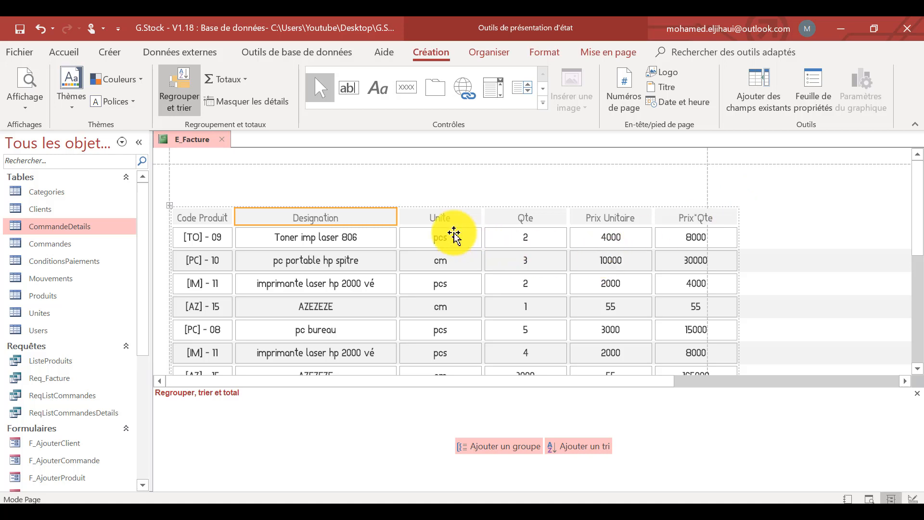
{"action": "left_click", "coordinate": [463, 219]}
{"action": "left_click_drag", "start_coordinate": [481, 218], "coordinate": [446, 217]}
{"action": "left_click", "coordinate": [514, 221]}
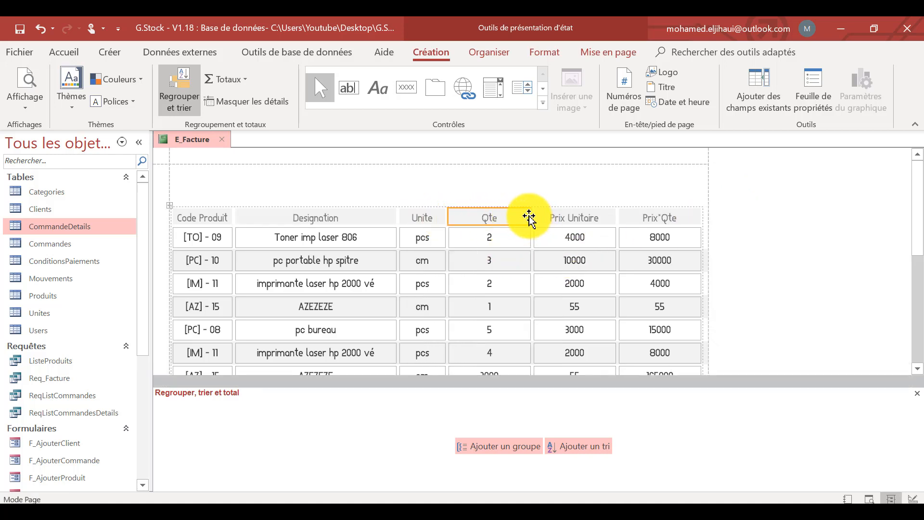
{"action": "left_click_drag", "start_coordinate": [530, 218], "coordinate": [498, 217]}
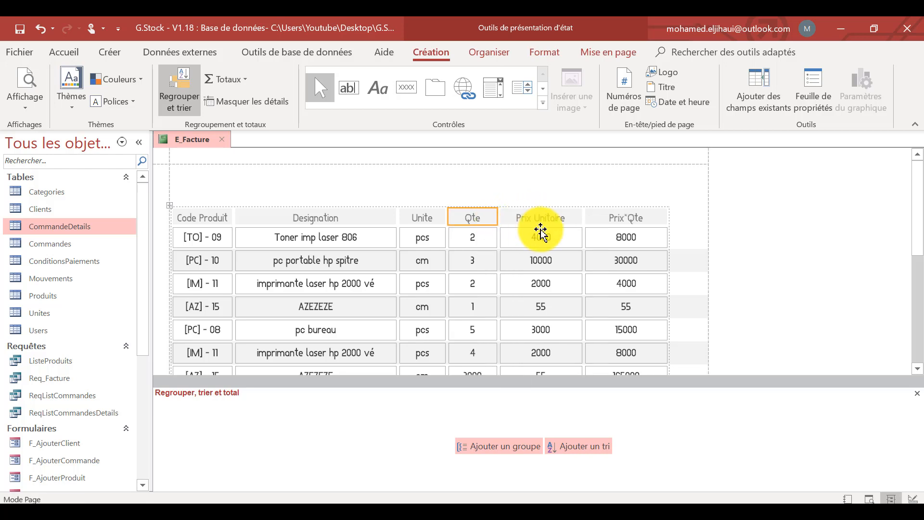
Widen the Designation column and the Prix*Qte column so the table fills the page width.
{"action": "left_click", "coordinate": [389, 218]}
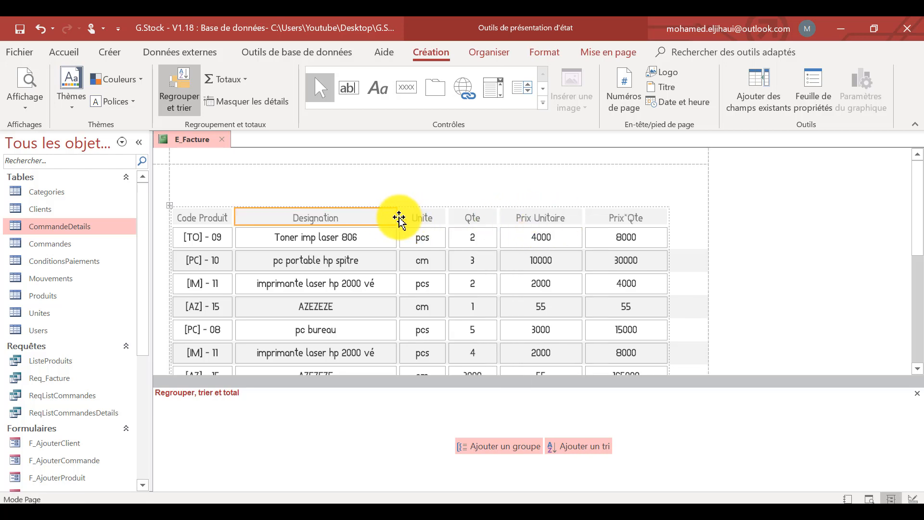
{"action": "left_click_drag", "start_coordinate": [397, 217], "coordinate": [427, 219]}
{"action": "left_click", "coordinate": [666, 217]}
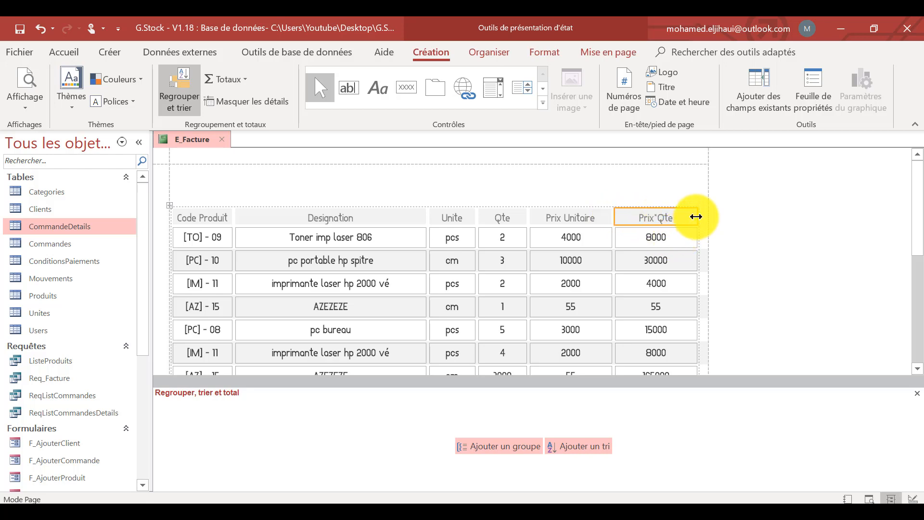
{"action": "left_click_drag", "start_coordinate": [697, 215], "coordinate": [705, 218]}
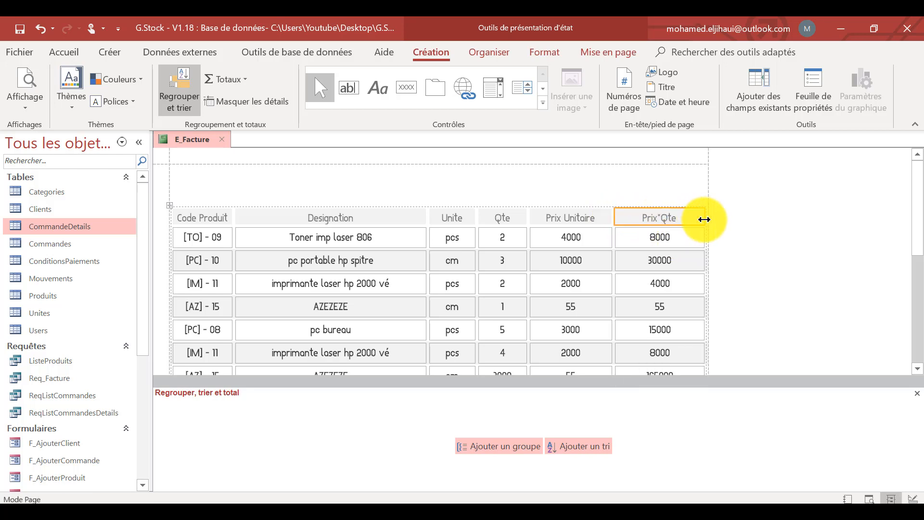
Switch the report to Design view (Mode Création) and set the Prix*Qte calculated field's format to Monétaire.
{"action": "right_click", "coordinate": [824, 175]}
{"action": "left_click", "coordinate": [765, 218]}
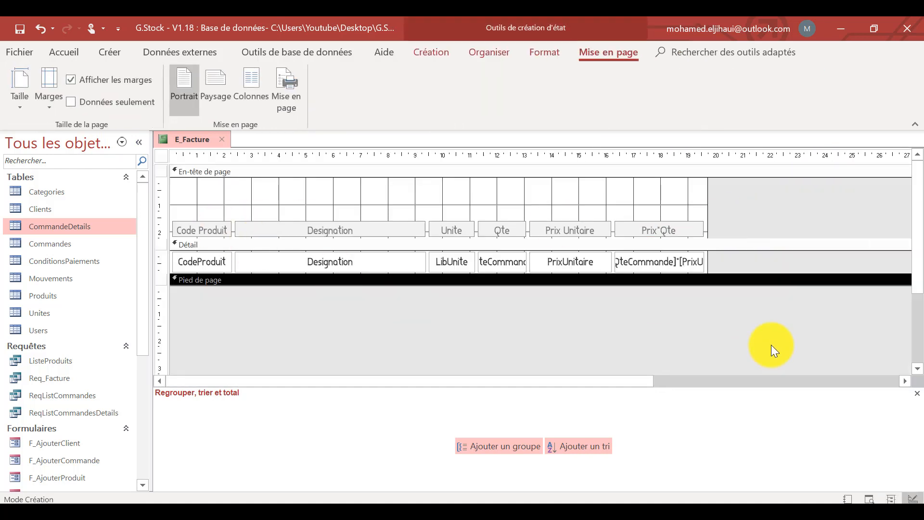
{"action": "left_click", "coordinate": [667, 261]}
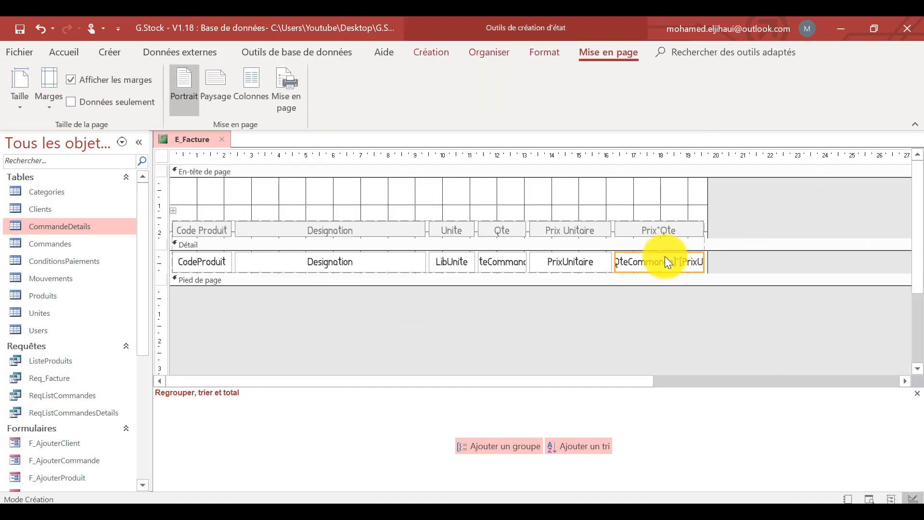
{"action": "left_click", "coordinate": [70, 46]}
{"action": "left_click", "coordinate": [451, 50]}
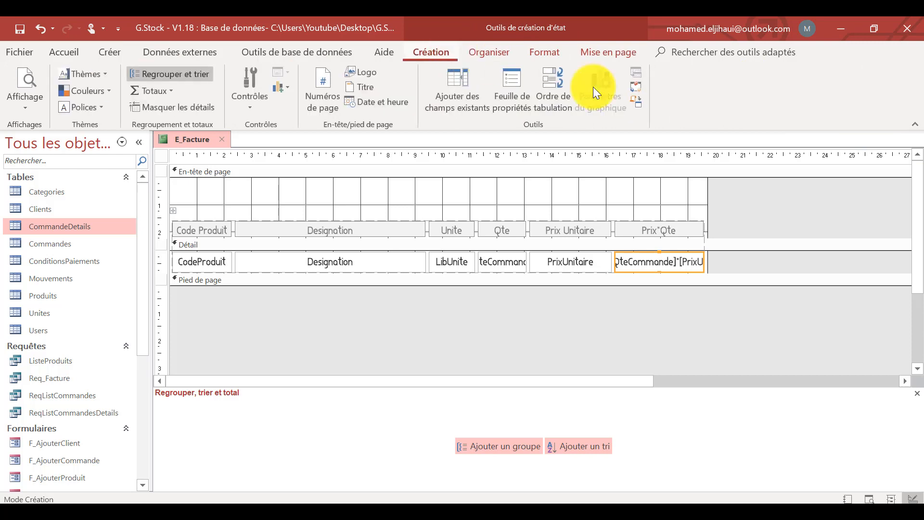
{"action": "left_click", "coordinate": [505, 87]}
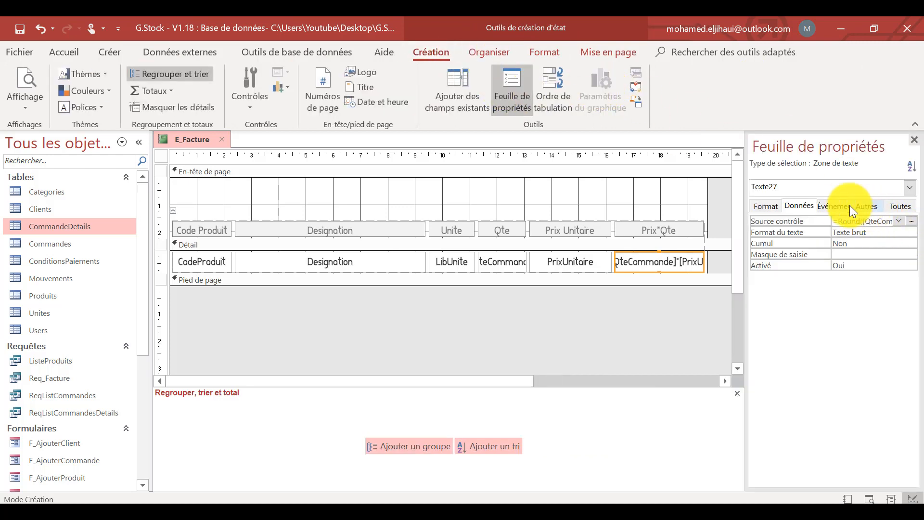
{"action": "left_click", "coordinate": [765, 206]}
{"action": "left_click", "coordinate": [899, 220]}
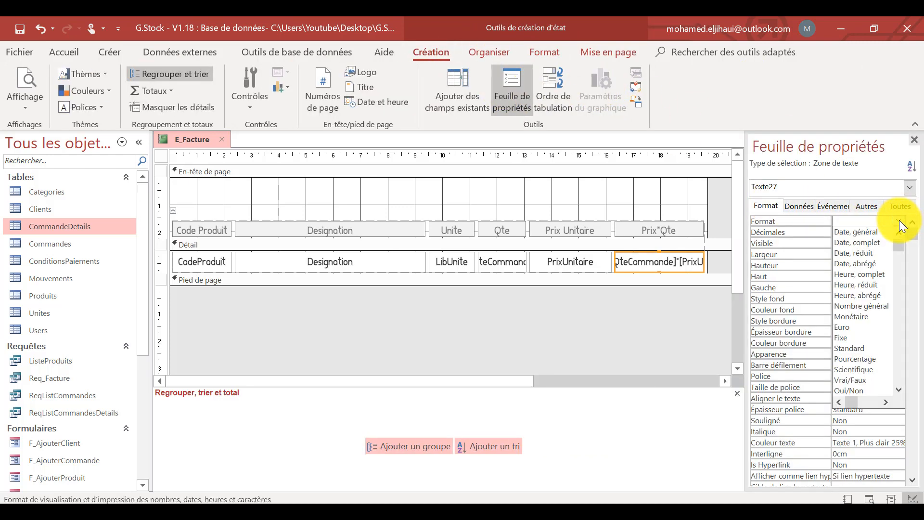
{"action": "left_click", "coordinate": [879, 316]}
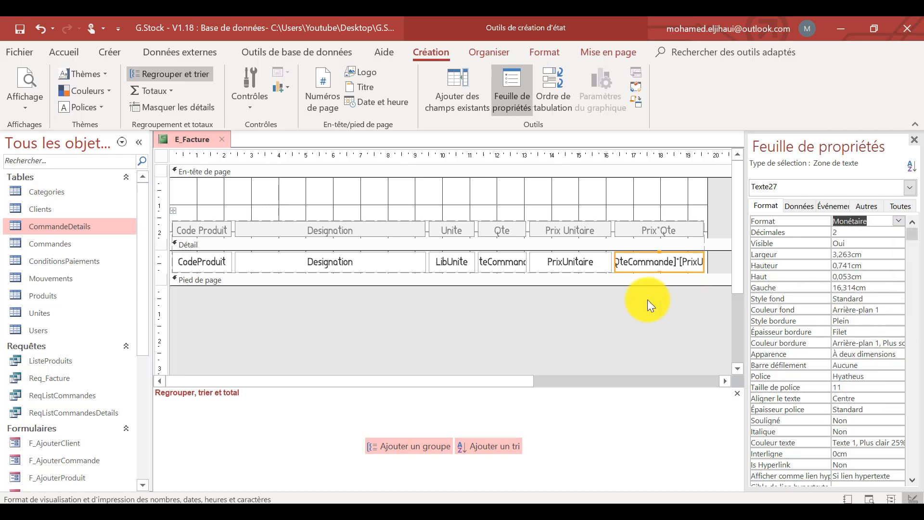
Set the PrixUnitaire field's format to Monétaire and check both price columns in the print preview.
{"action": "left_click", "coordinate": [585, 267]}
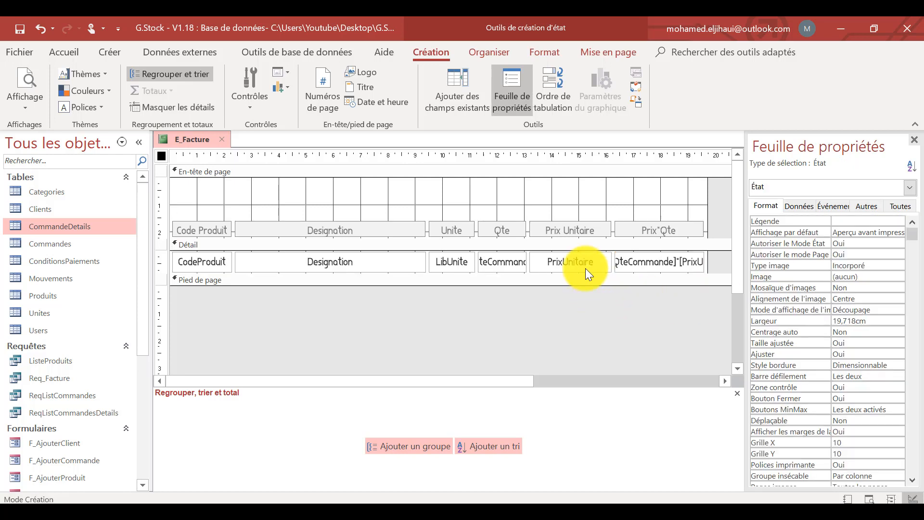
{"action": "left_click", "coordinate": [899, 220]}
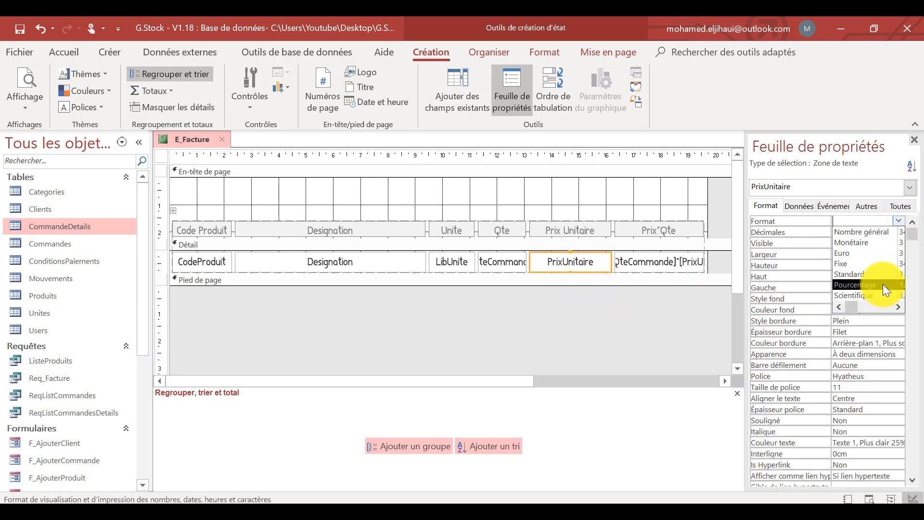
{"action": "left_click", "coordinate": [855, 251]}
{"action": "left_click", "coordinate": [629, 305]}
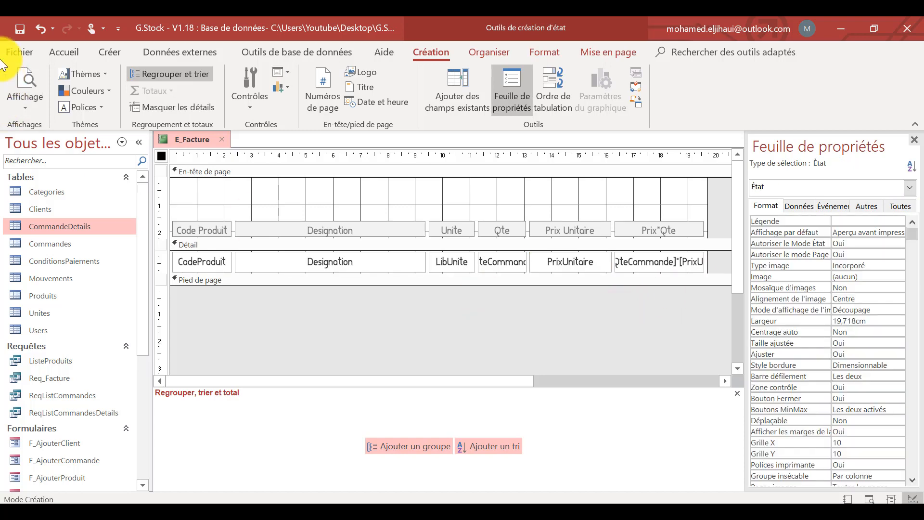
{"action": "left_click", "coordinate": [28, 81]}
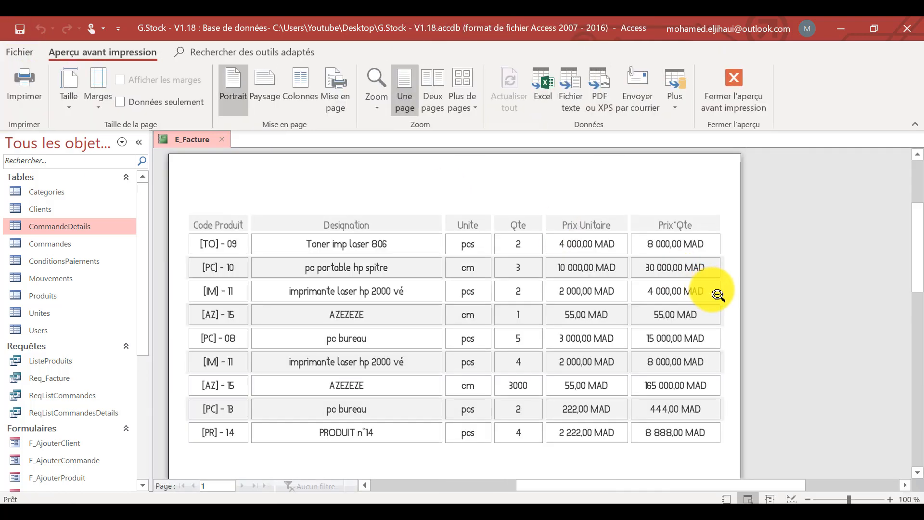
{"action": "left_click", "coordinate": [734, 89]}
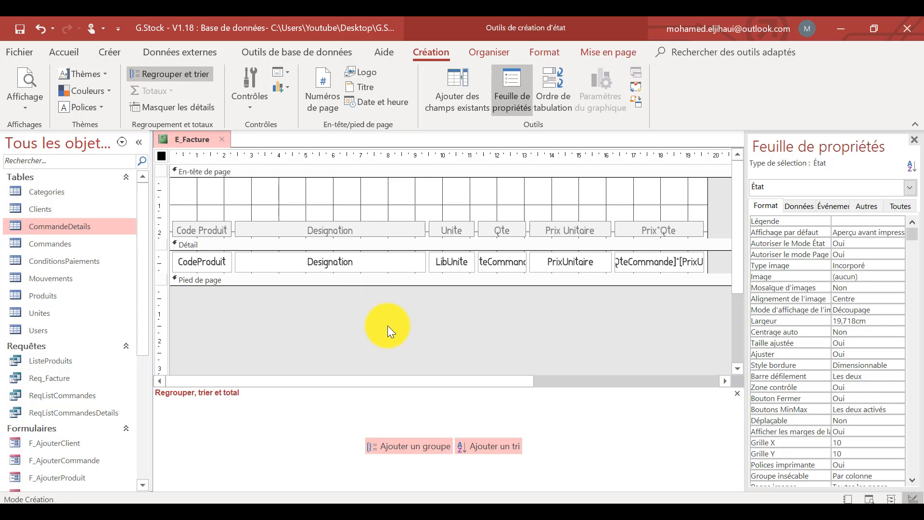
Add a group level on idCommande to the report.
{"action": "left_click", "coordinate": [415, 446]}
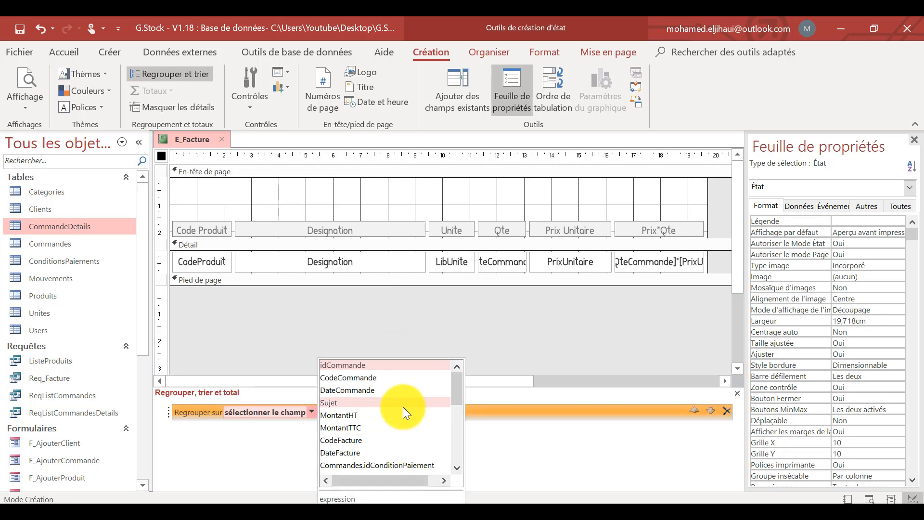
{"action": "left_click", "coordinate": [347, 365]}
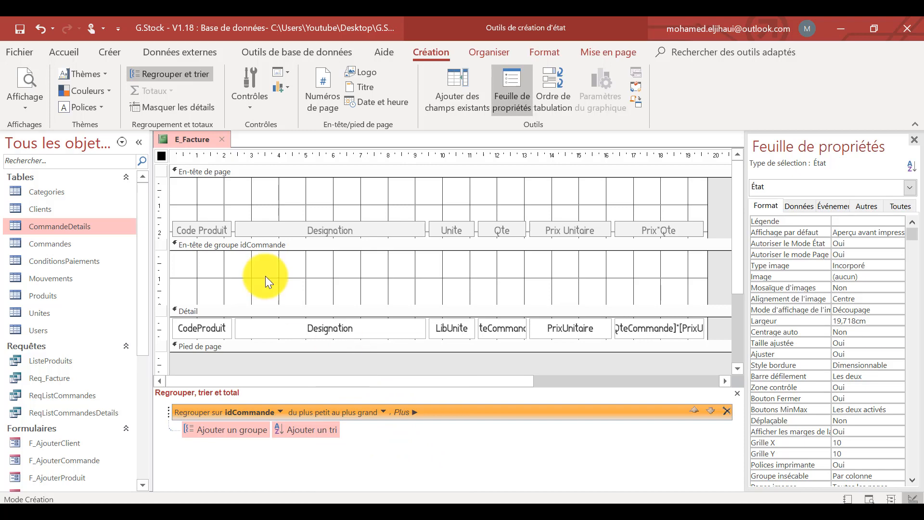
Move the column header labels down into the idCommande group header and increase their height to about 0.78 cm.
{"action": "left_click", "coordinate": [169, 226]}
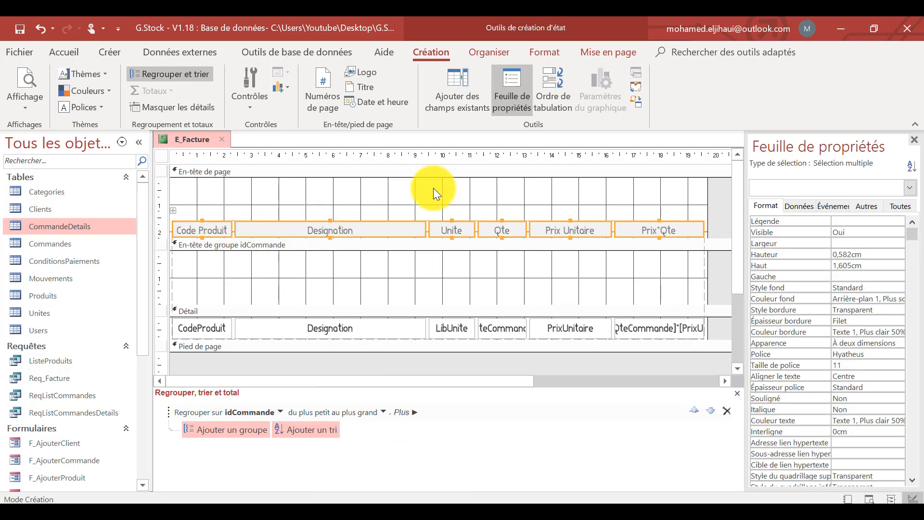
{"action": "left_click", "coordinate": [489, 52]}
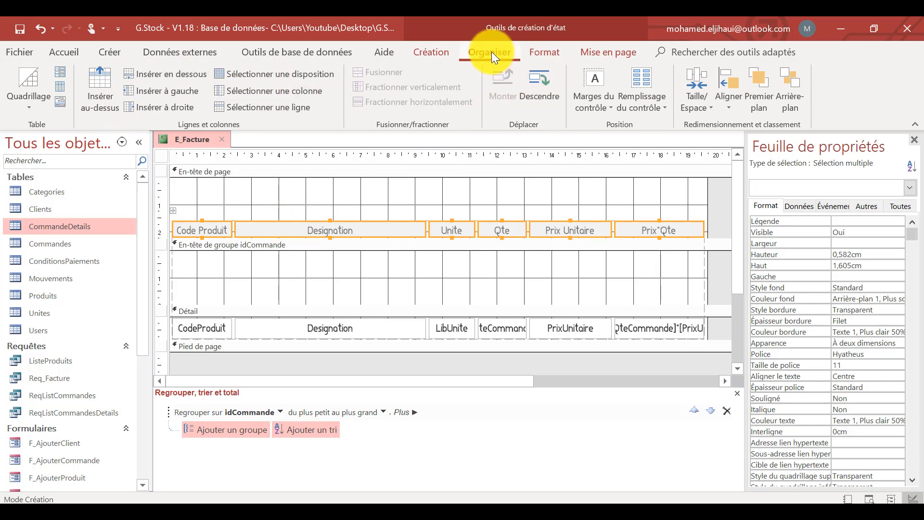
{"action": "left_click", "coordinate": [539, 83]}
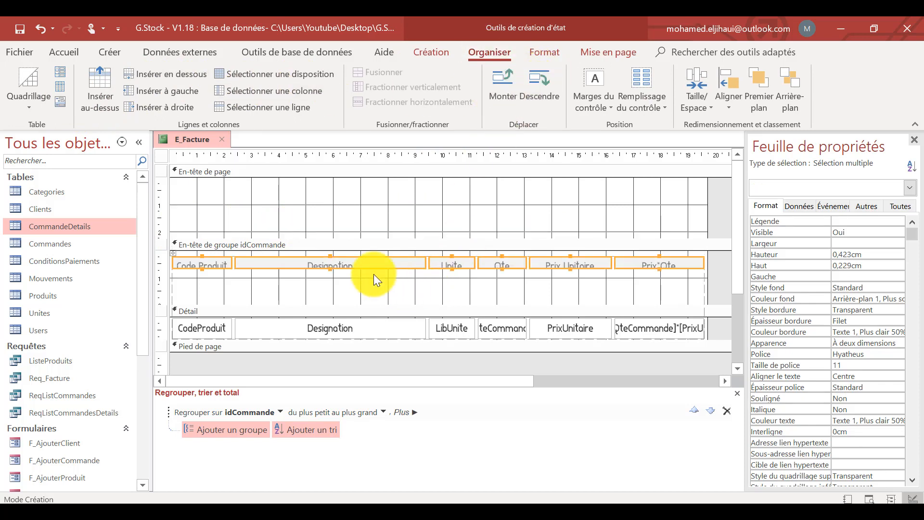
{"action": "left_click_drag", "start_coordinate": [331, 267], "coordinate": [331, 277]}
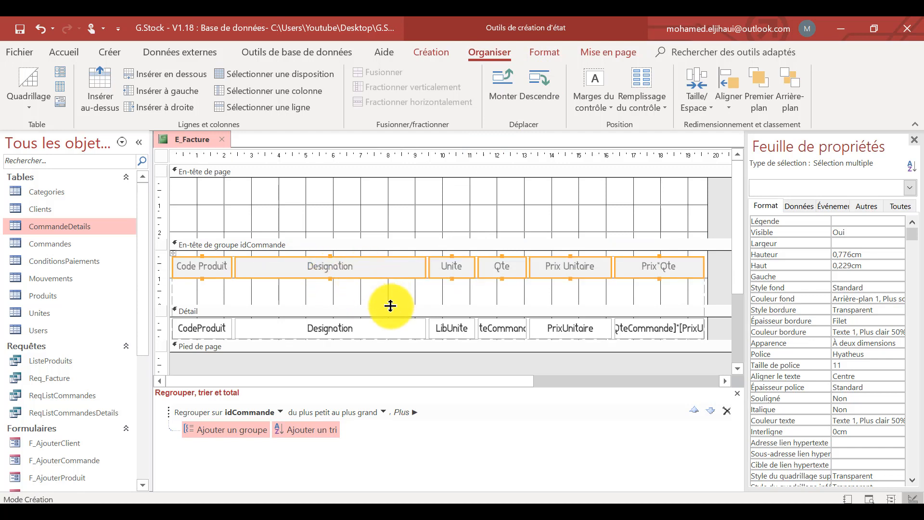
Enlarge the idCommande group header to about 9.1 cm high and move the column labels to its lower edge.
{"action": "mouse_move", "coordinate": [385, 303]}
{"action": "left_mouse_down"}
{"action": "mouse_move", "coordinate": [389, 404]}
{"action": "mouse_move", "coordinate": [382, 321]}
{"action": "left_mouse_up"}
{"action": "scroll", "coordinate": [371, 316], "scroll_direction": "up", "scroll_amount": 3}
{"action": "left_click", "coordinate": [160, 200]}
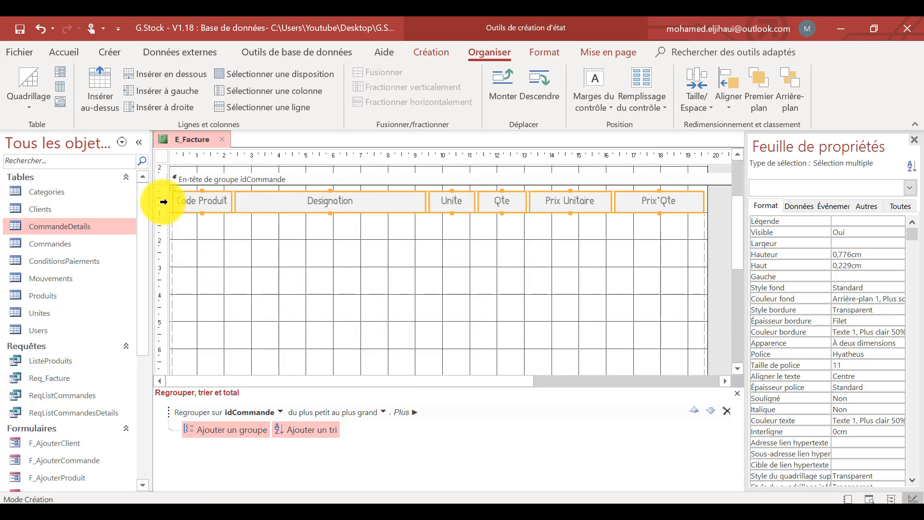
{"action": "left_click_drag", "start_coordinate": [202, 200], "coordinate": [291, 342]}
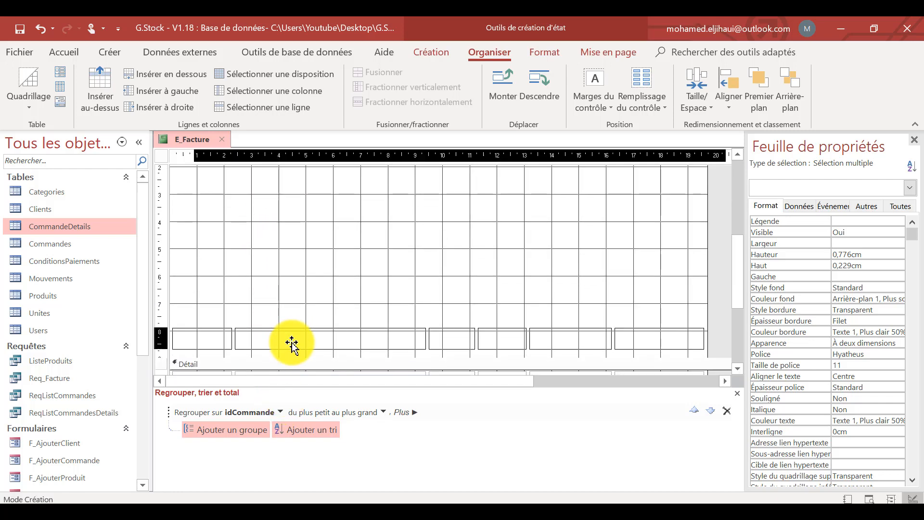
{"action": "left_click", "coordinate": [537, 233]}
{"action": "scroll", "coordinate": [537, 234], "scroll_direction": "down", "scroll_amount": 3}
{"action": "scroll", "coordinate": [549, 230], "scroll_direction": "up", "scroll_amount": 4}
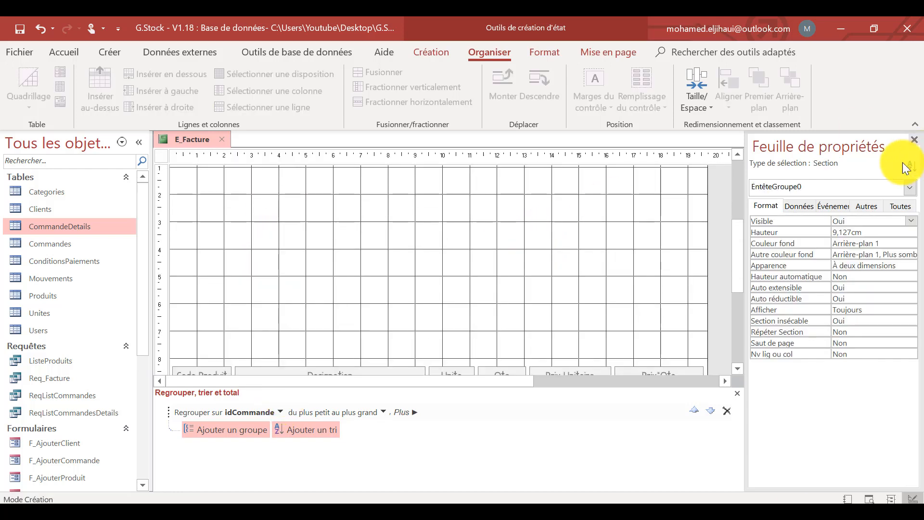
{"action": "scroll", "coordinate": [178, 291], "scroll_direction": "up", "scroll_amount": 3}
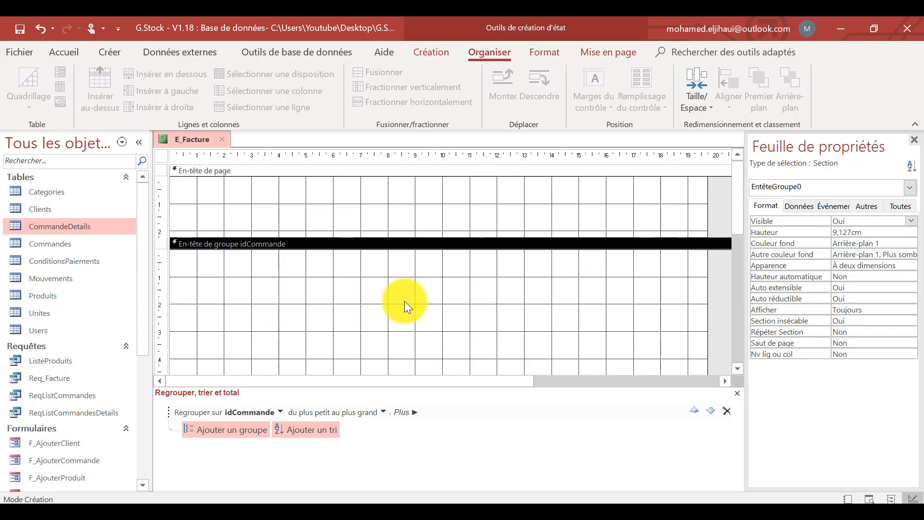
{"action": "scroll", "coordinate": [404, 301], "scroll_direction": "down", "scroll_amount": 2}
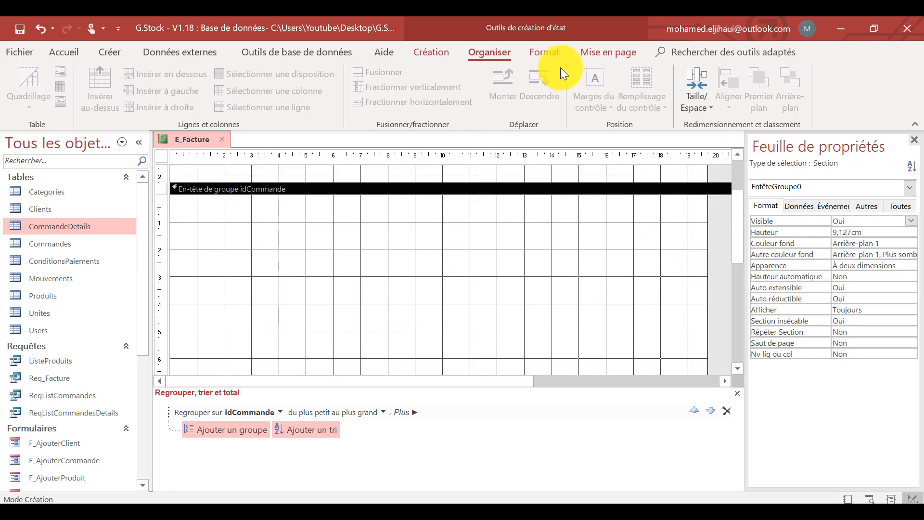
Show the list of existing fields, collapse the navigation pane, and place CodeFacture near the upper edge of the idCommande group header.
{"action": "left_click", "coordinate": [439, 52]}
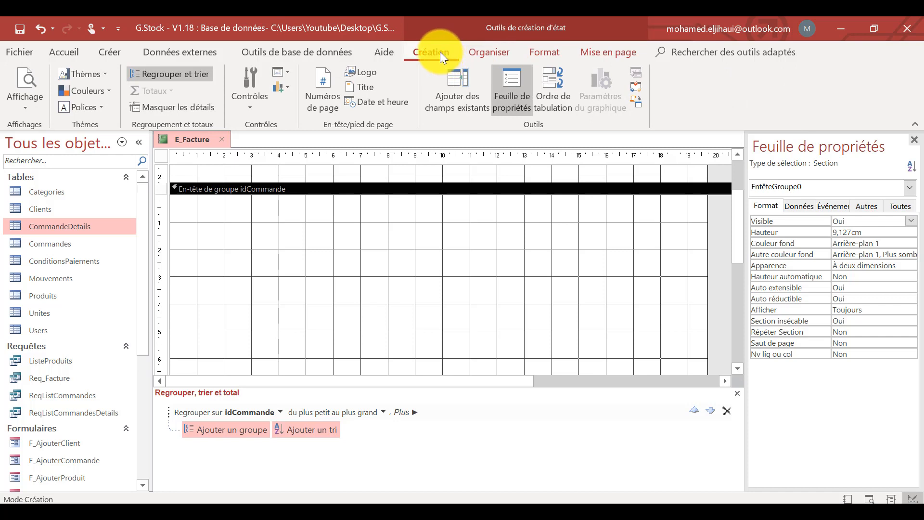
{"action": "left_click", "coordinate": [463, 85]}
{"action": "left_click", "coordinate": [138, 142]}
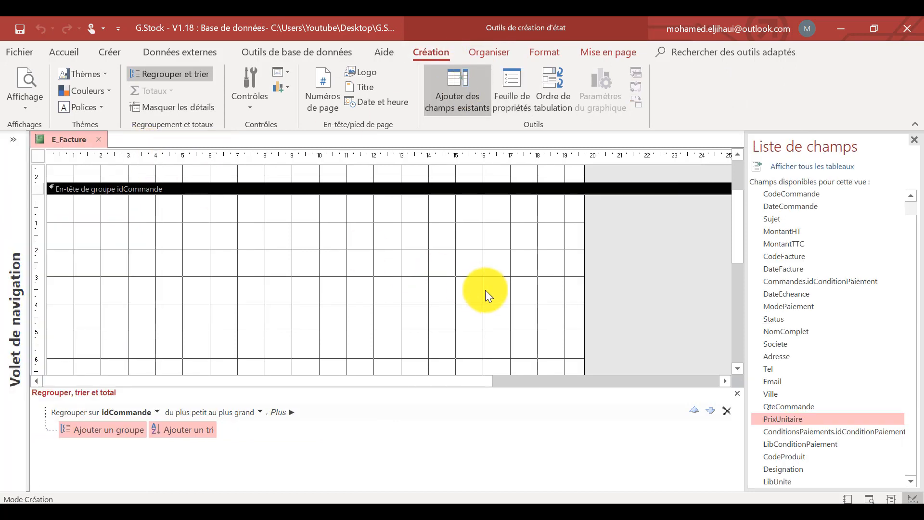
{"action": "scroll", "coordinate": [501, 278], "scroll_direction": "up", "scroll_amount": 2}
{"action": "scroll", "coordinate": [501, 279], "scroll_direction": "down", "scroll_amount": 3}
{"action": "scroll", "coordinate": [661, 289], "scroll_direction": "up", "scroll_amount": 1}
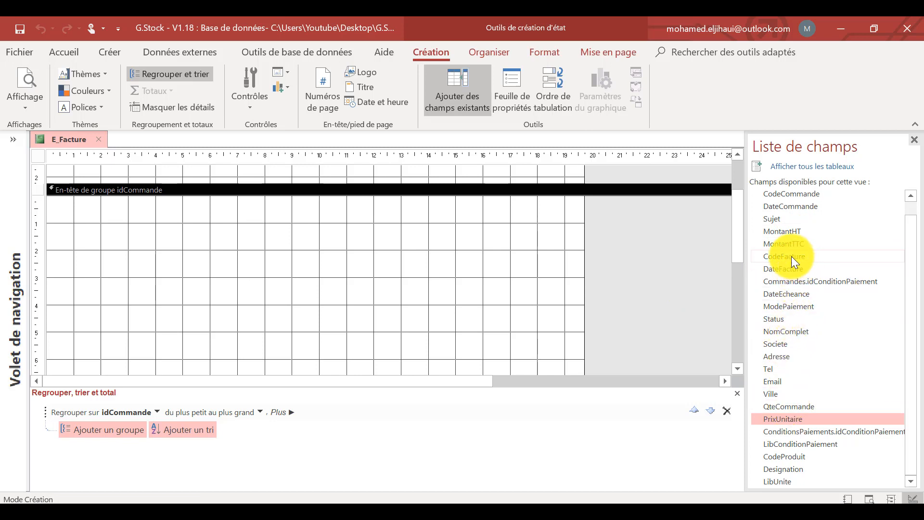
{"action": "left_click_drag", "start_coordinate": [788, 256], "coordinate": [244, 230]}
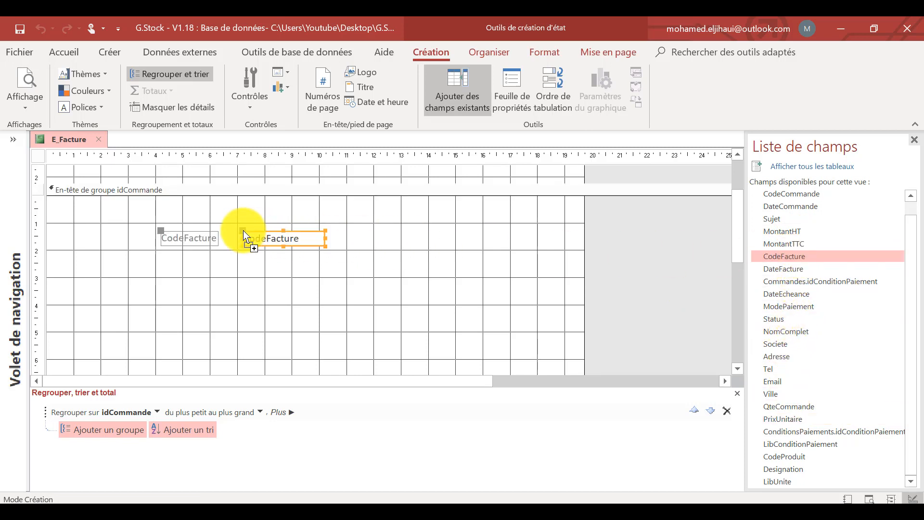
{"action": "left_click", "coordinate": [277, 280]}
{"action": "scroll", "coordinate": [288, 283], "scroll_direction": "up", "scroll_amount": 1}
{"action": "left_click_drag", "start_coordinate": [262, 285], "coordinate": [283, 275]}
{"action": "scroll", "coordinate": [315, 309], "scroll_direction": "down", "scroll_amount": 1}
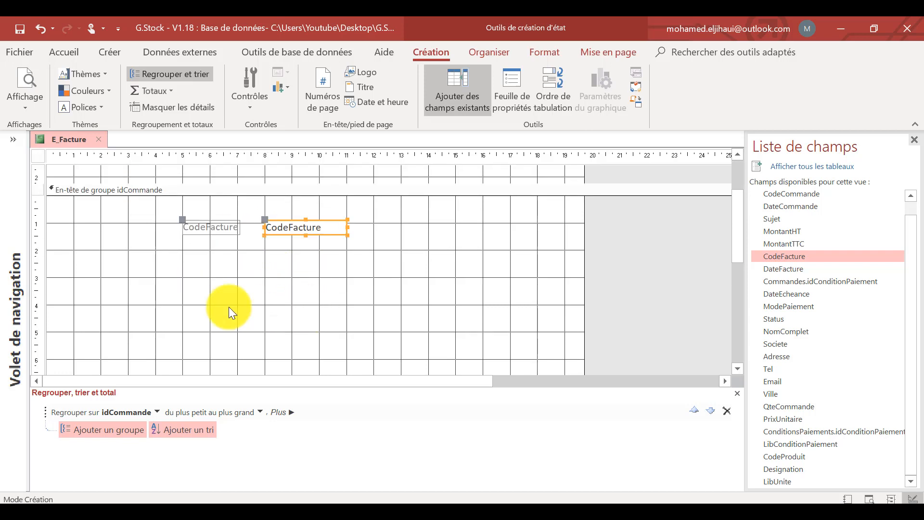
Add the NomComplet, Societe, Adresse, Tel and Email fields together to the idCommande group header, below CodeFacture at the left margin.
{"action": "scroll", "coordinate": [73, 264], "scroll_direction": "down", "scroll_amount": 3}
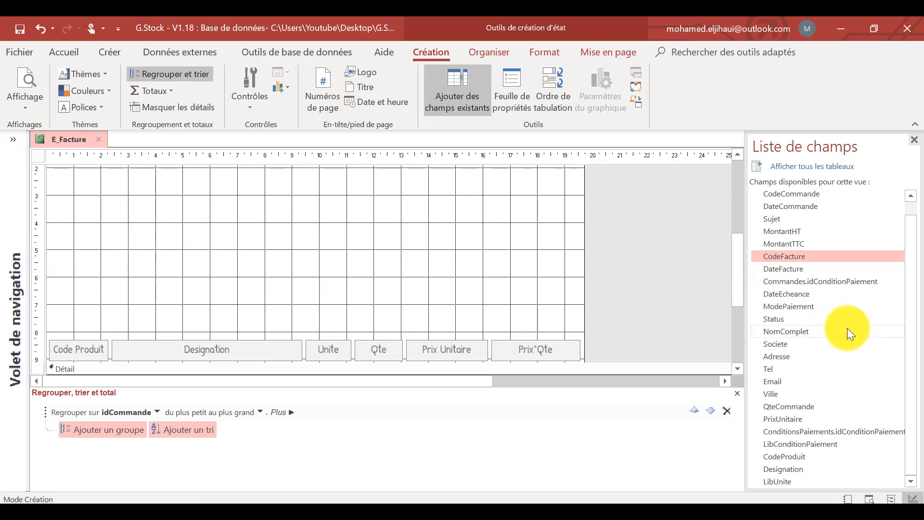
{"action": "left_click", "coordinate": [780, 330]}
{"action": "left_click_drag", "start_coordinate": [775, 344], "coordinate": [773, 392]}
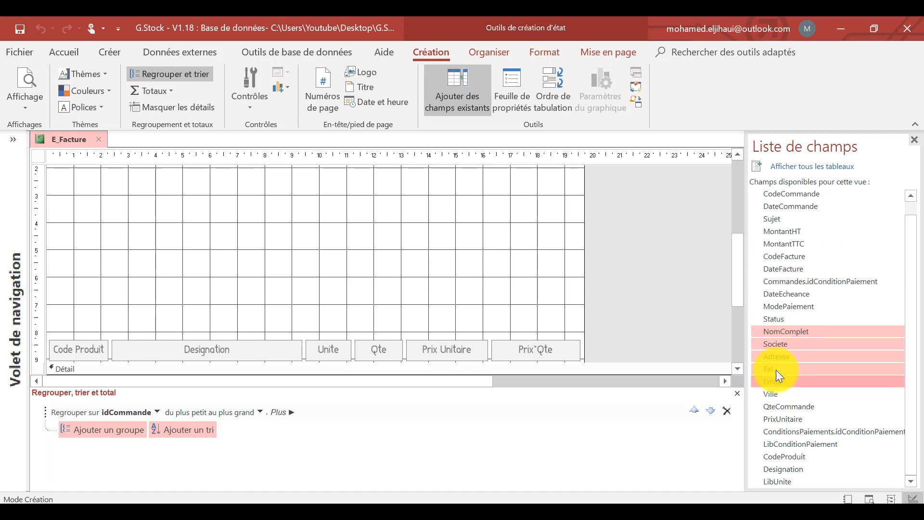
{"action": "left_click_drag", "start_coordinate": [775, 330], "coordinate": [50, 195]}
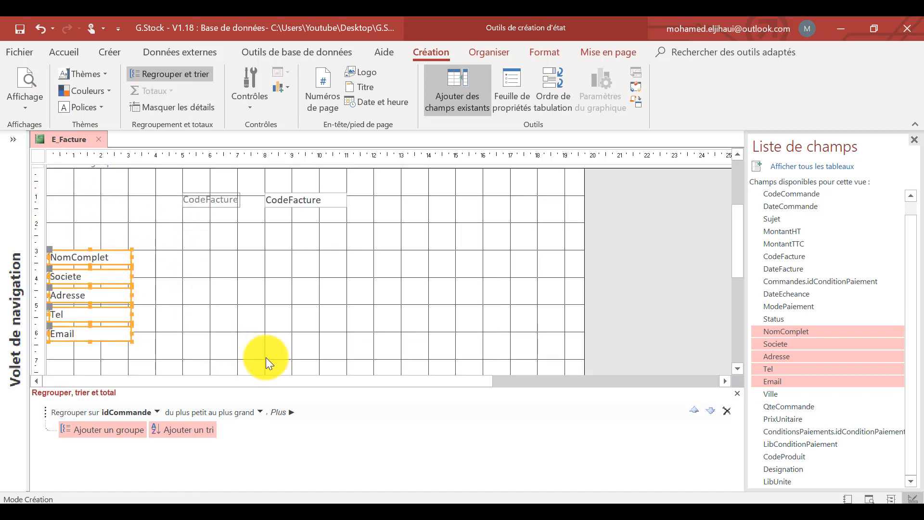
Arrange the NomComplet, Societe, Adresse, Tel and Email fields in a stacked layout near the left margin of the group header.
{"action": "left_click_drag", "start_coordinate": [182, 255], "coordinate": [63, 337]}
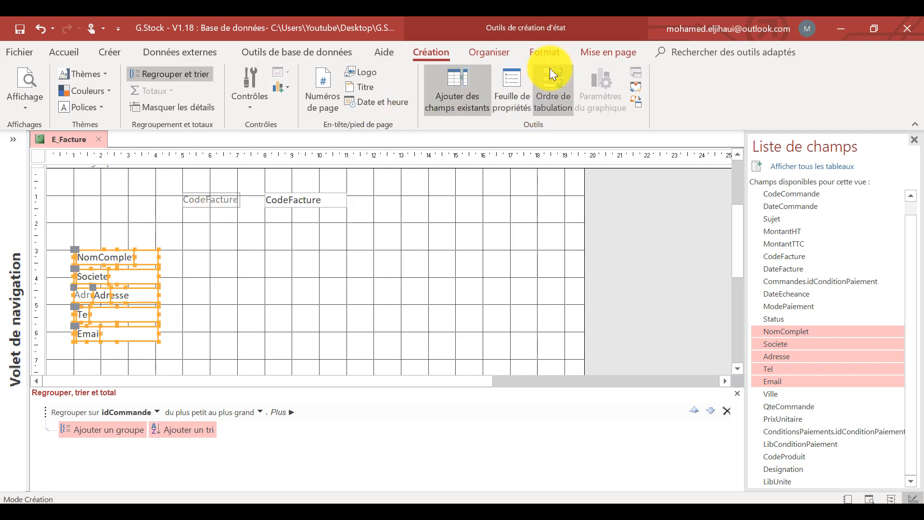
{"action": "left_click", "coordinate": [498, 50]}
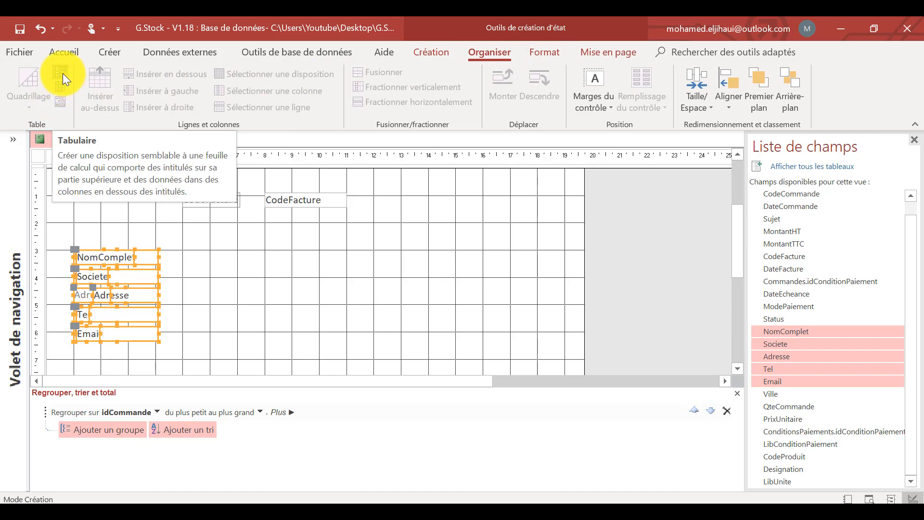
{"action": "left_click", "coordinate": [61, 86]}
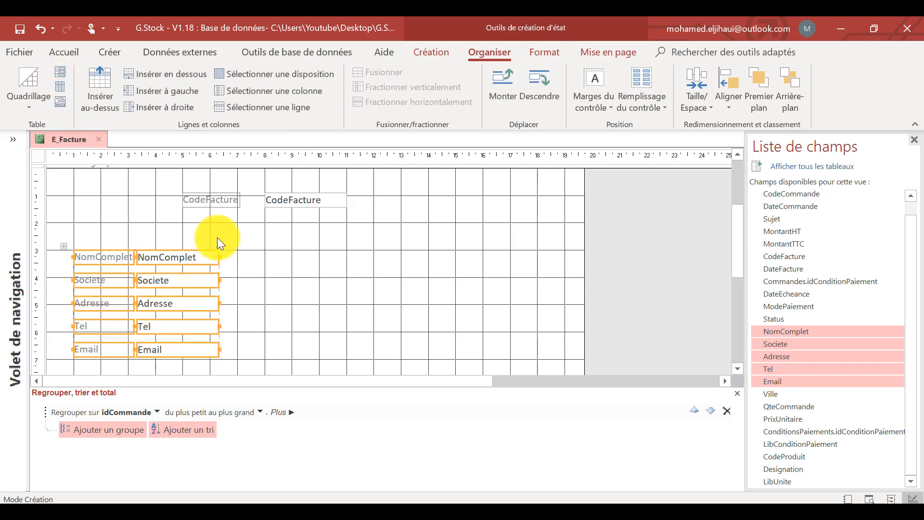
{"action": "left_click_drag", "start_coordinate": [63, 246], "coordinate": [49, 247]}
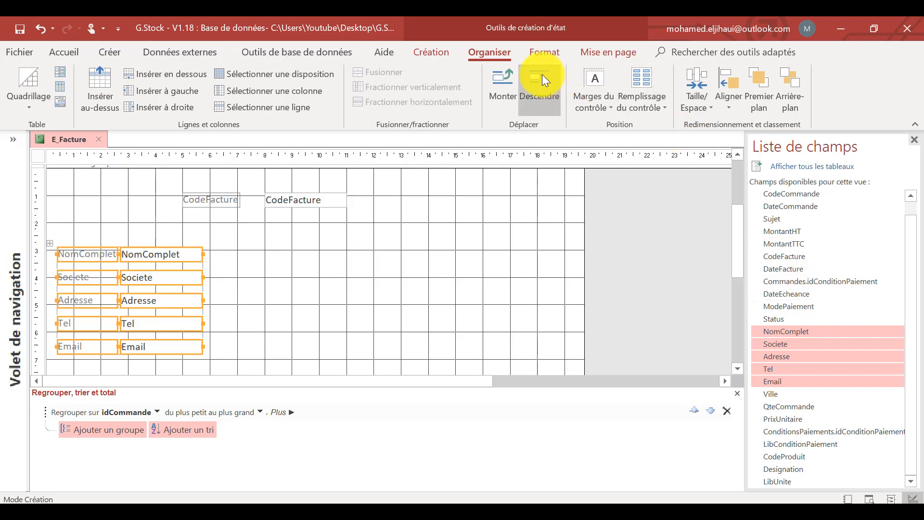
Set the top, bottom, left and right inner padding of the stacked client fields to 0 cm.
{"action": "left_click", "coordinate": [432, 52]}
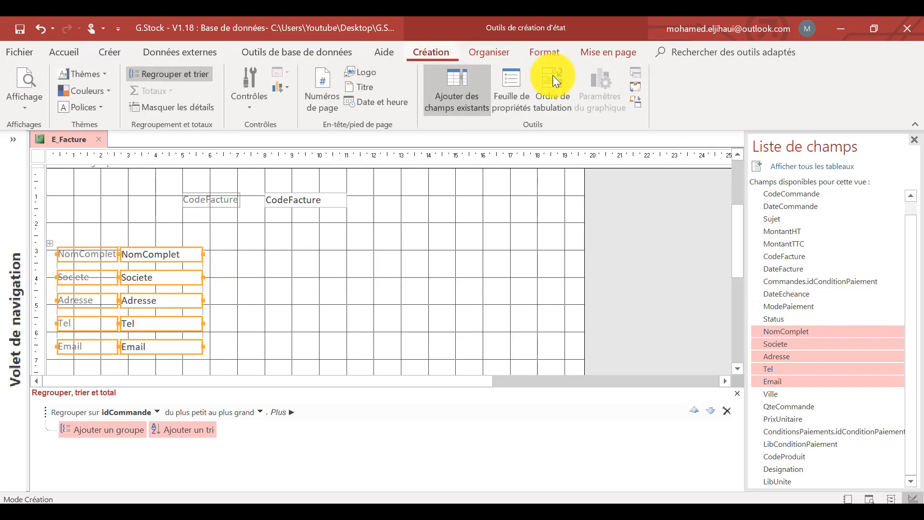
{"action": "left_click", "coordinate": [519, 81]}
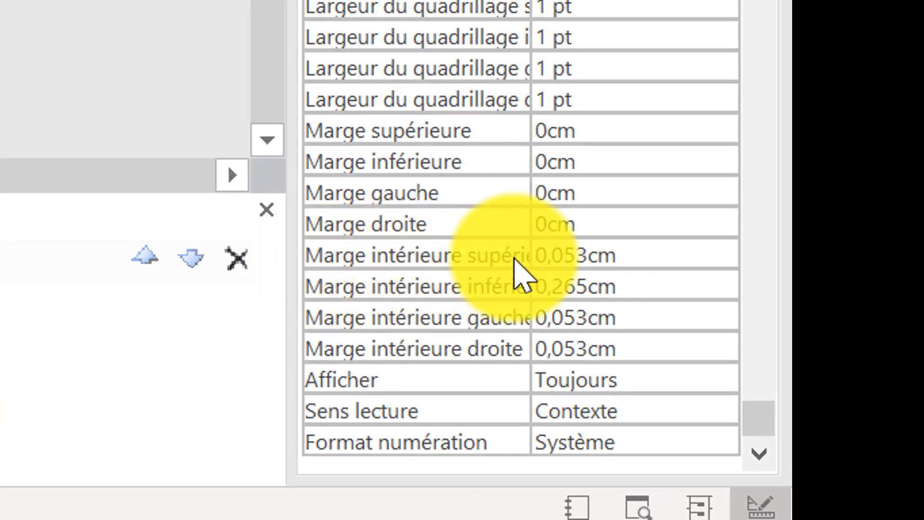
{"action": "left_click", "coordinate": [517, 260]}
{"action": "key", "text": "Caps_Lock"}
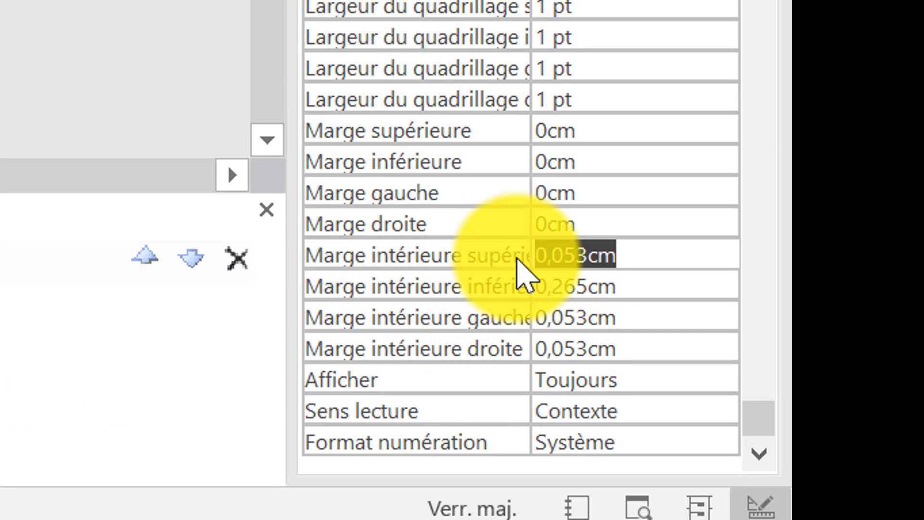
{"action": "type", "text": "0"}
{"action": "key", "text": "Return"}
{"action": "left_click", "coordinate": [481, 284]}
{"action": "type", "text": "0"}
{"action": "key", "text": "Return"}
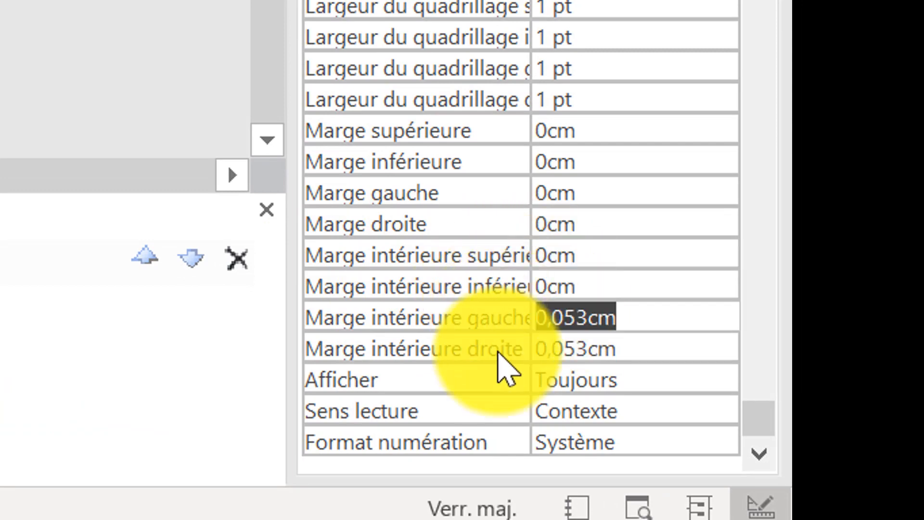
{"action": "type", "text": "0"}
{"action": "key", "text": "Return"}
{"action": "type", "text": "0"}
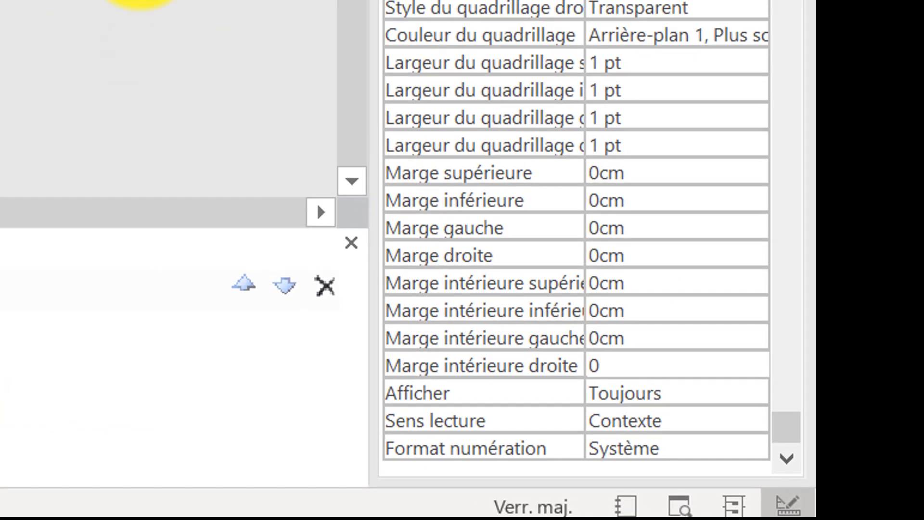
{"action": "key", "text": "Return"}
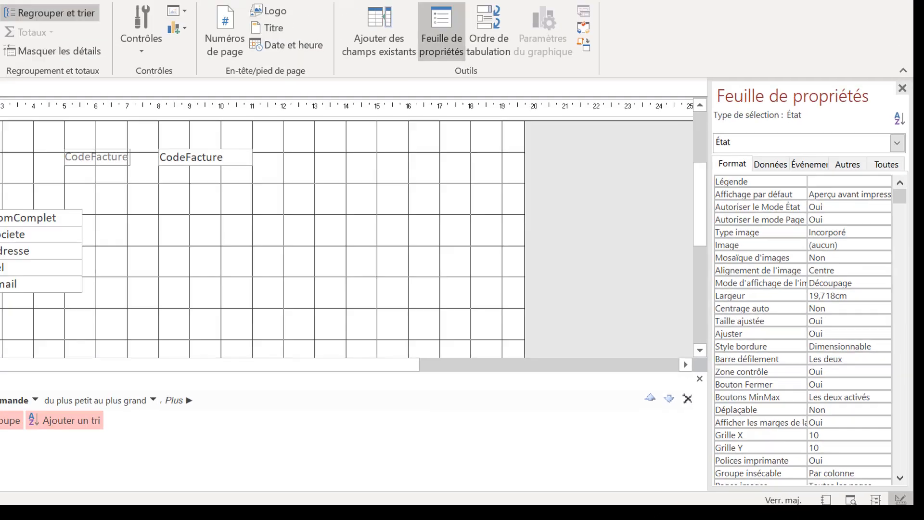
Enlarge the stacked client field layout slightly and apply the Hyatheus font to its labels and fields.
{"action": "left_click_drag", "start_coordinate": [207, 332], "coordinate": [78, 248]}
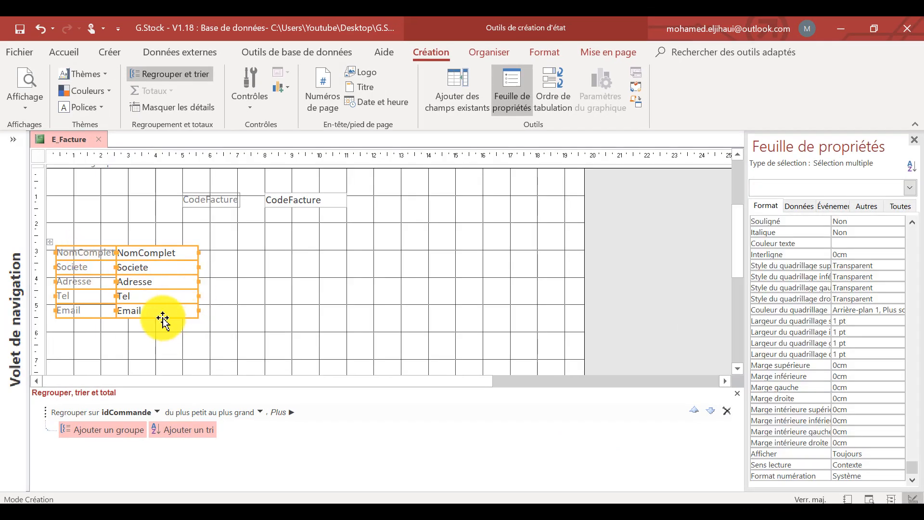
{"action": "left_click_drag", "start_coordinate": [197, 316], "coordinate": [204, 323]}
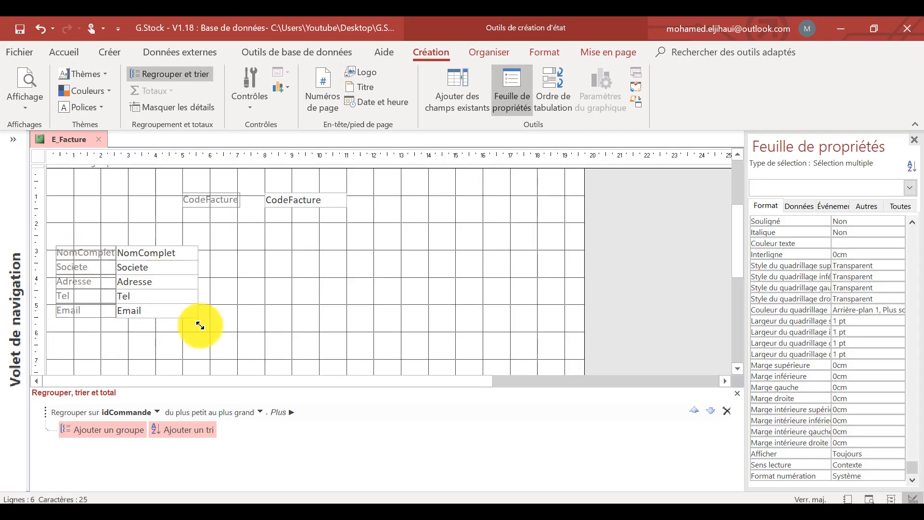
{"action": "left_click", "coordinate": [88, 46]}
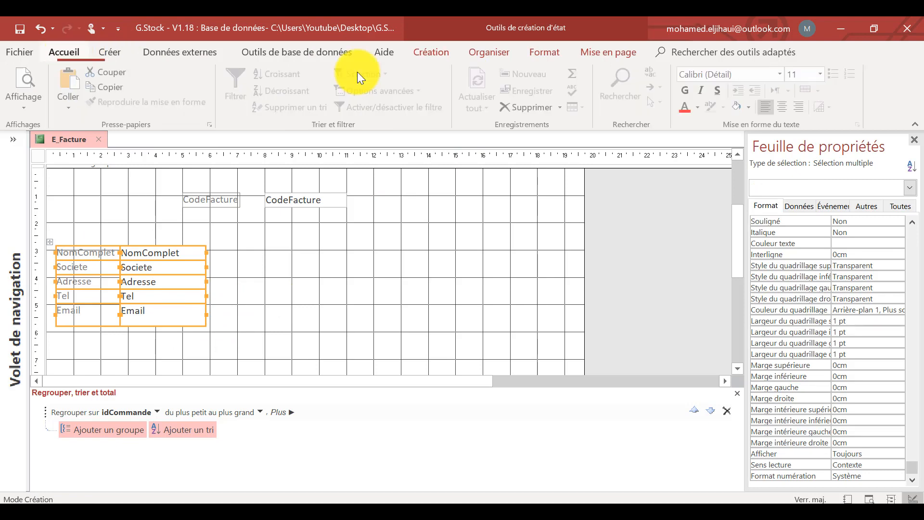
{"action": "left_click", "coordinate": [753, 76]}
{"action": "type", "text": "Hyatheus"}
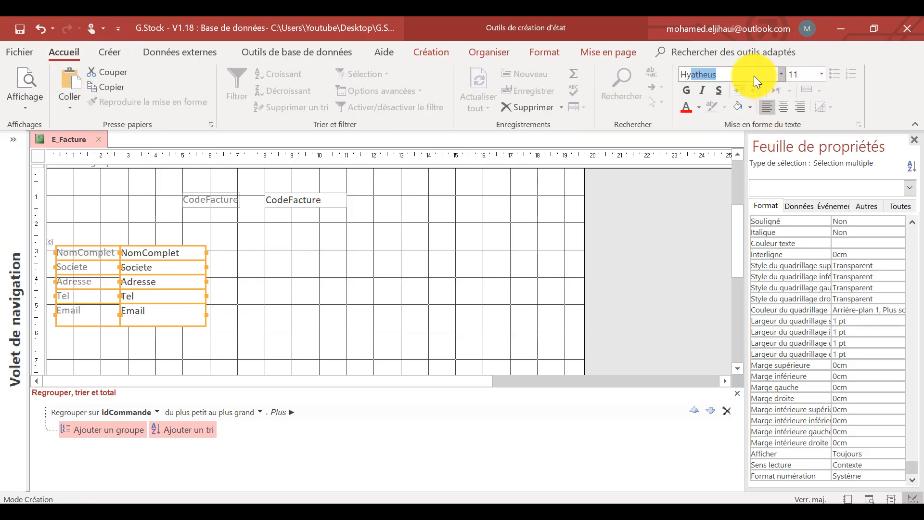
{"action": "key", "text": "Return"}
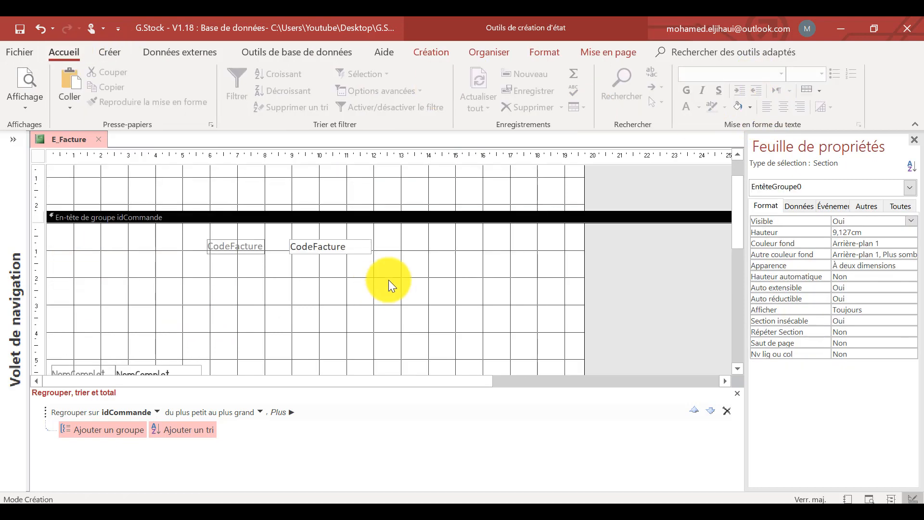
Move the CodeFacture label and field together slightly right and down, to about 1 cm below the top of the idCommande group header.
{"action": "scroll", "coordinate": [691, 279], "scroll_direction": "down", "scroll_amount": 1}
{"action": "scroll", "coordinate": [276, 296], "scroll_direction": "up", "scroll_amount": 1}
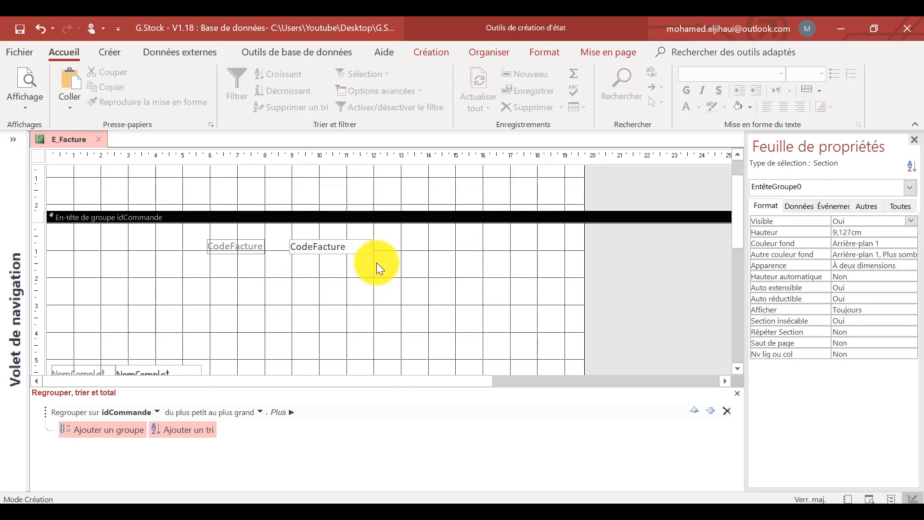
{"action": "left_click_drag", "start_coordinate": [376, 262], "coordinate": [260, 243]}
{"action": "left_click_drag", "start_coordinate": [334, 245], "coordinate": [344, 256]}
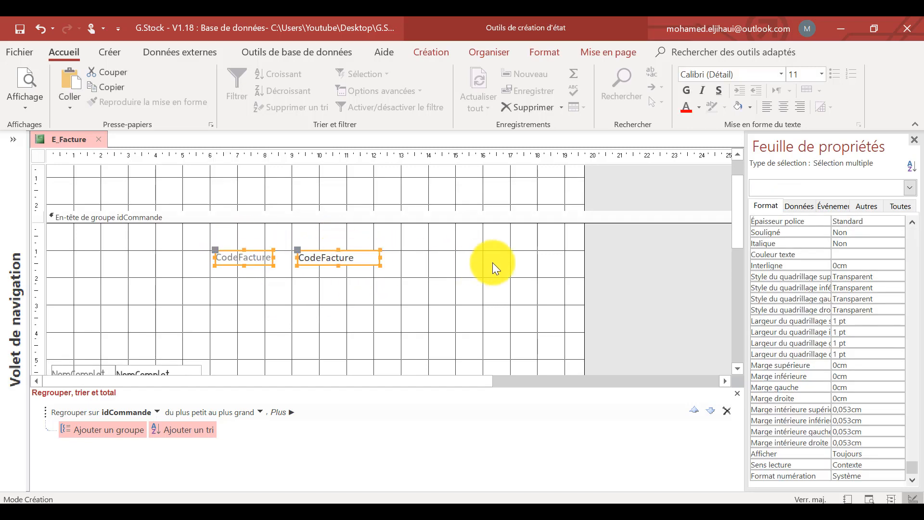
{"action": "left_click", "coordinate": [493, 262]}
{"action": "left_click", "coordinate": [604, 246]}
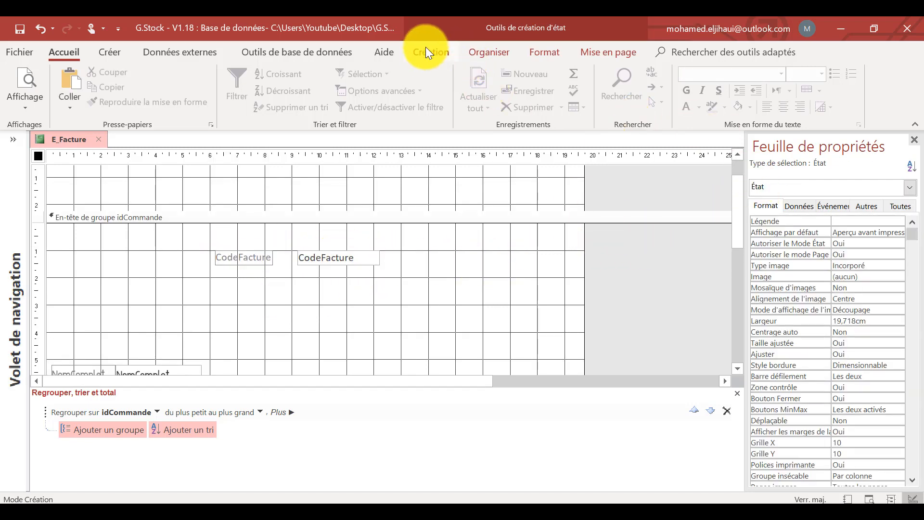
Add the DateFacture field from the existing fields to the left side of the group header, slightly lower than CodeFacture.
{"action": "left_click", "coordinate": [429, 51]}
{"action": "left_click", "coordinate": [490, 80]}
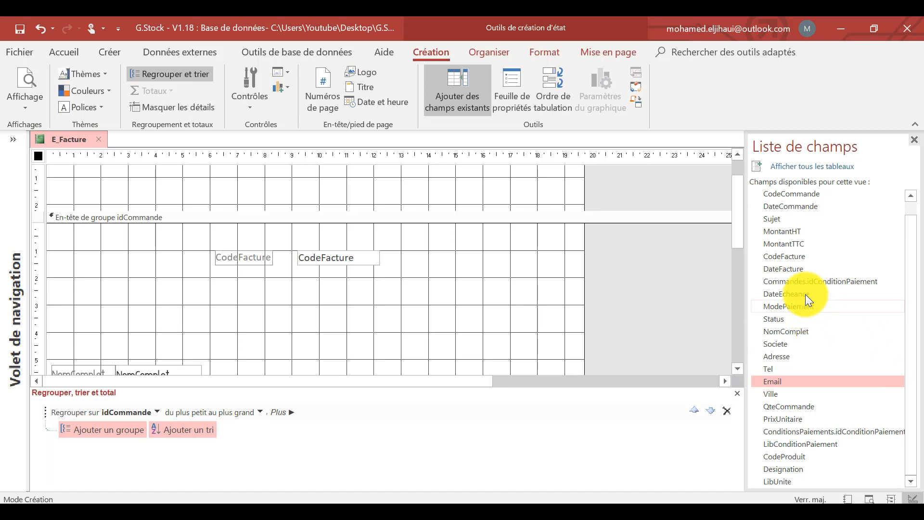
{"action": "left_click_drag", "start_coordinate": [786, 266], "coordinate": [529, 273]}
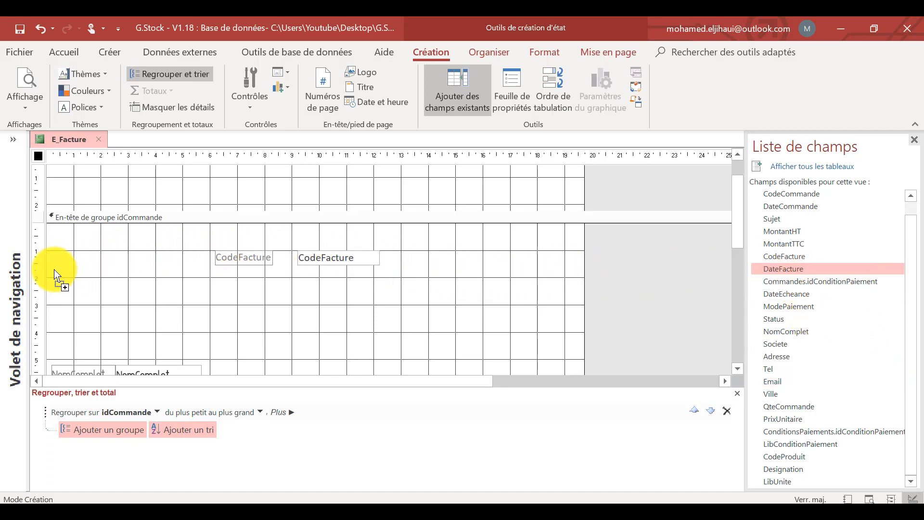
{"action": "left_click_drag", "start_coordinate": [59, 270], "coordinate": [57, 271]}
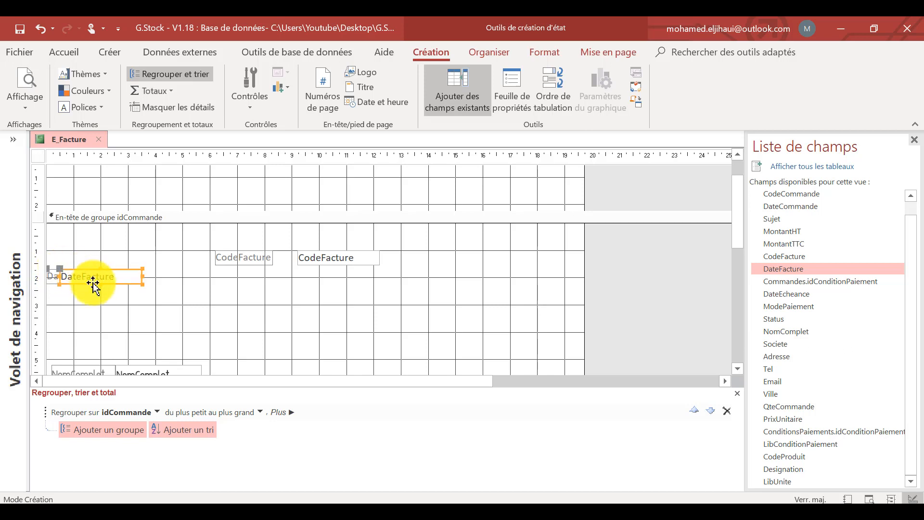
{"action": "left_click_drag", "start_coordinate": [116, 284], "coordinate": [118, 284]}
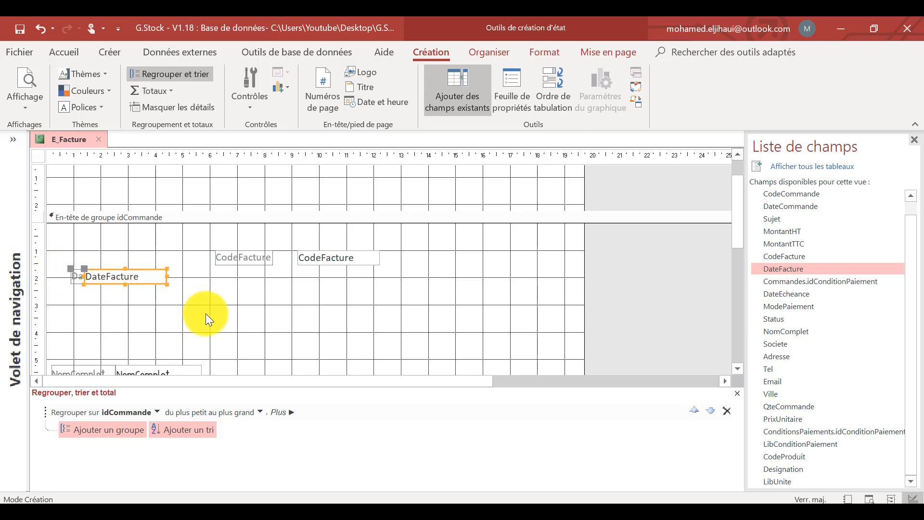
{"action": "left_click", "coordinate": [241, 312]}
Add the CodeCommande field to the group header and align it just below DateFacture.
{"action": "scroll", "coordinate": [829, 255], "scroll_direction": "up", "scroll_amount": 1}
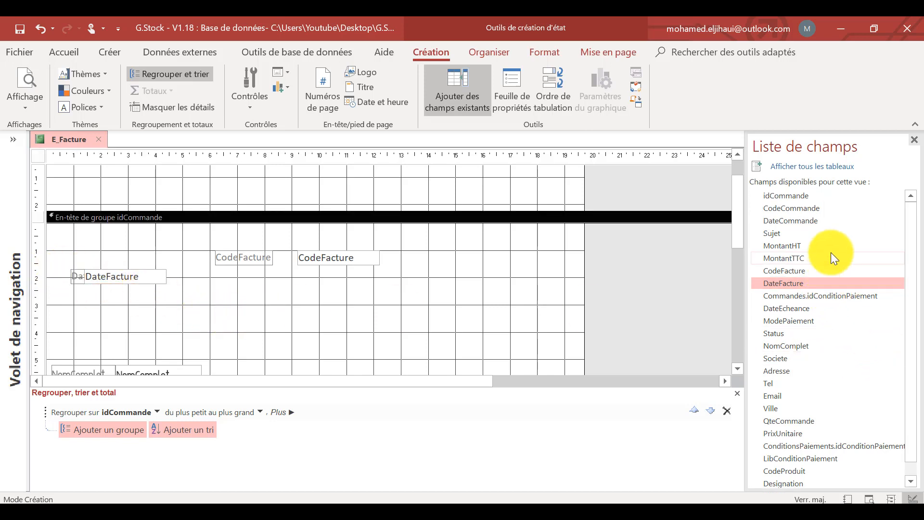
{"action": "left_click_drag", "start_coordinate": [789, 195], "coordinate": [129, 327]}
{"action": "left_click_drag", "start_coordinate": [92, 297], "coordinate": [91, 296]}
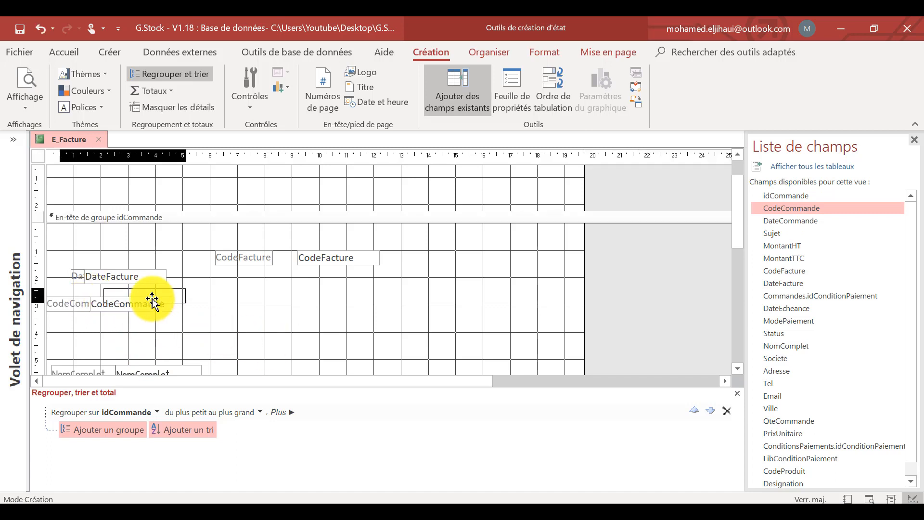
{"action": "left_click_drag", "start_coordinate": [140, 301], "coordinate": [142, 293]}
{"action": "left_click", "coordinate": [250, 293]}
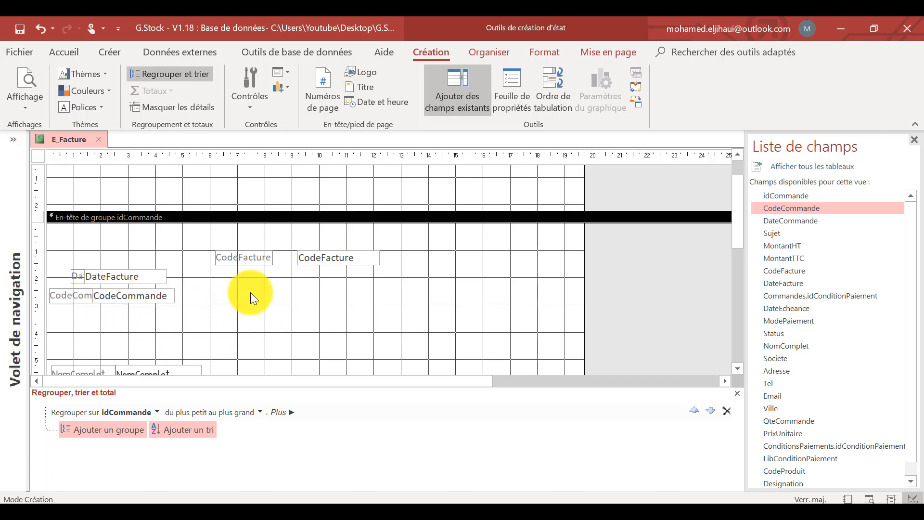
Draw a text box in the upper left corner of the idCommande group header and narrow it to about 3.3 cm, clear of its label.
{"action": "left_click", "coordinate": [256, 110]}
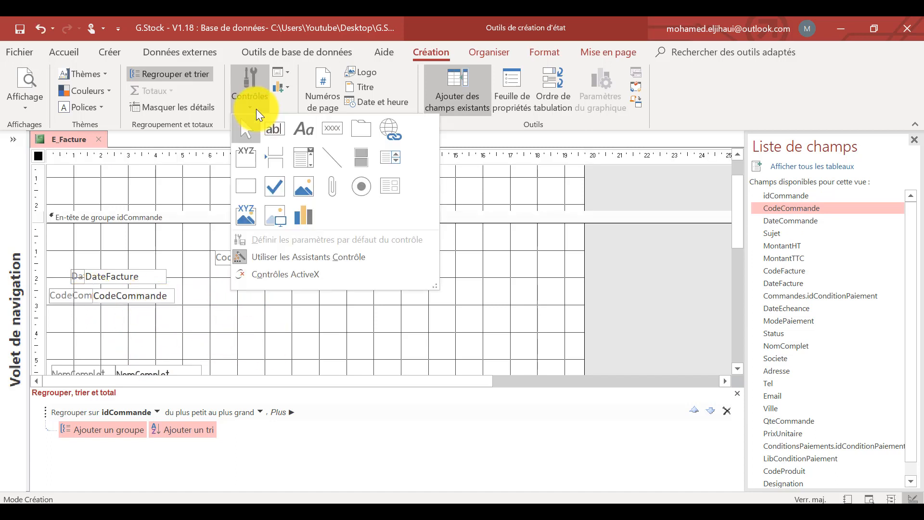
{"action": "left_click", "coordinate": [274, 129]}
{"action": "left_click_drag", "start_coordinate": [55, 229], "coordinate": [175, 243]}
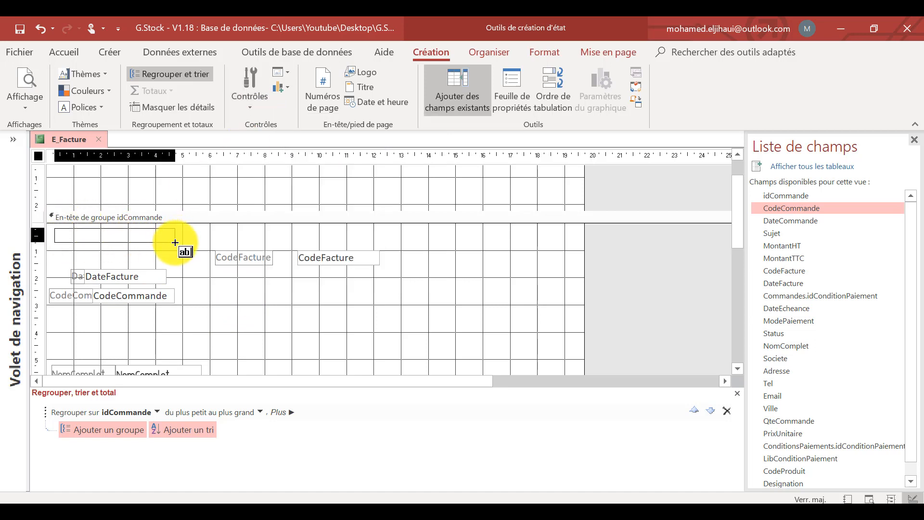
{"action": "left_click", "coordinate": [125, 257]}
{"action": "left_click", "coordinate": [70, 243]}
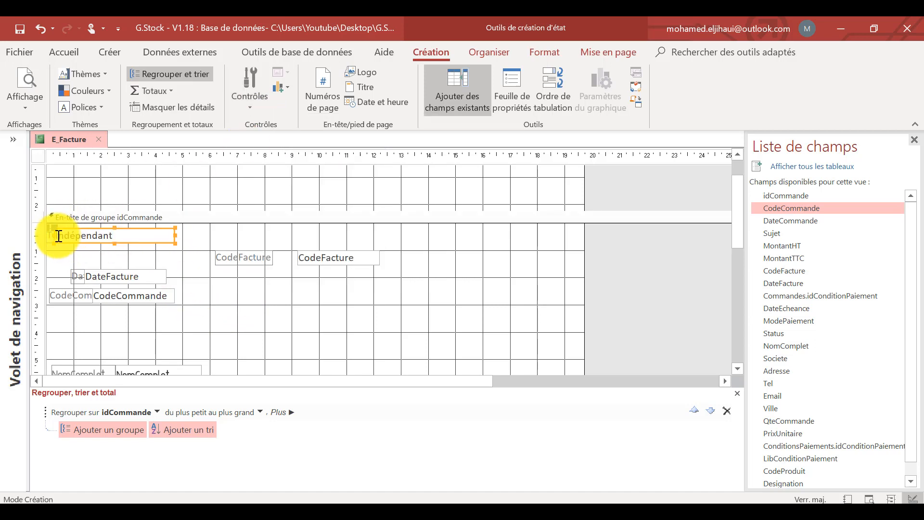
{"action": "left_click_drag", "start_coordinate": [50, 228], "coordinate": [88, 234]}
{"action": "left_click", "coordinate": [89, 249]}
{"action": "left_click", "coordinate": [91, 234]}
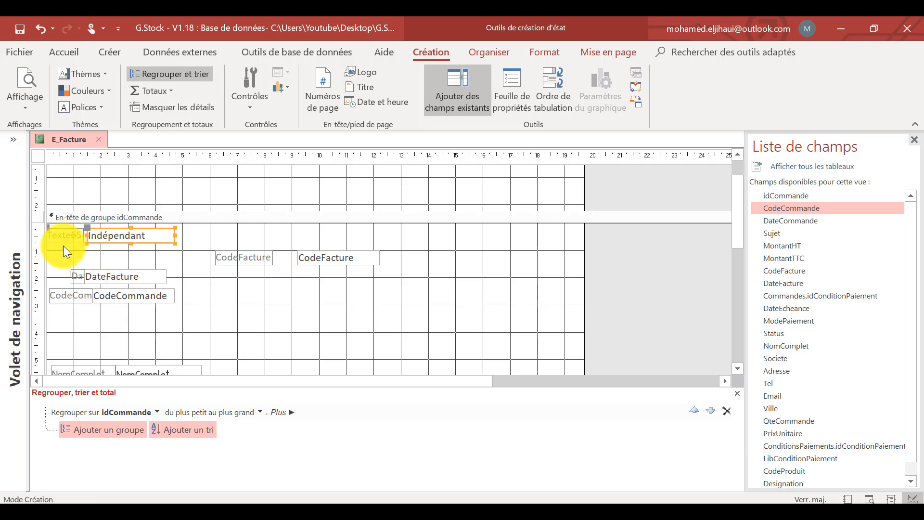
Change the new text box's label to "Fait le :".
{"action": "left_click", "coordinate": [74, 236]}
{"action": "double_click", "coordinate": [75, 238]}
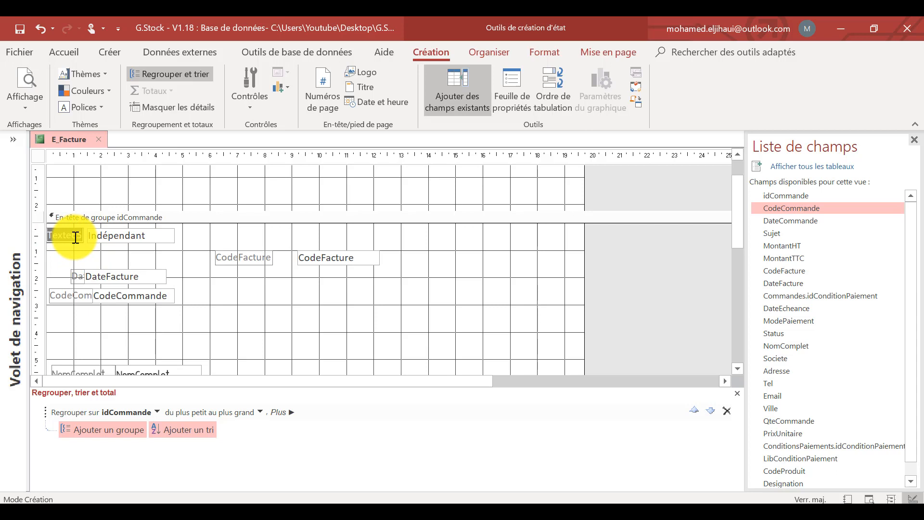
{"action": "type", "text": "f"}
{"action": "key", "text": "Caps_Lock"}
{"action": "left_click", "coordinate": [208, 284]}
Set the control source of the text box beside "Fait le :" to =Date().
{"action": "left_click", "coordinate": [157, 235]}
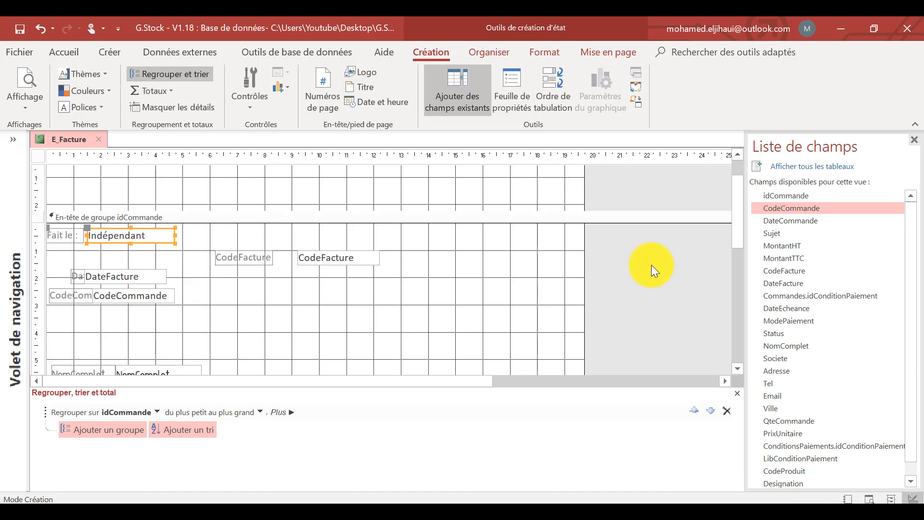
{"action": "left_click", "coordinate": [510, 86]}
{"action": "left_click", "coordinate": [810, 207]}
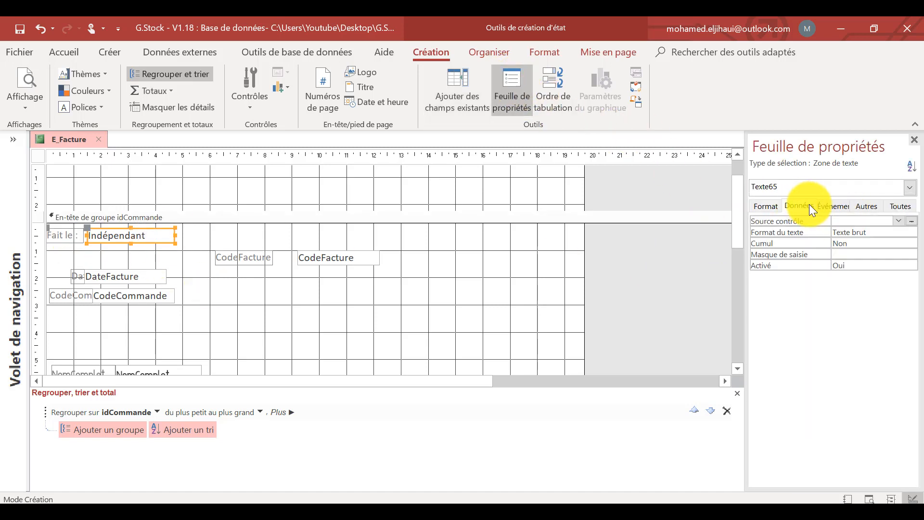
{"action": "left_click", "coordinate": [858, 221]}
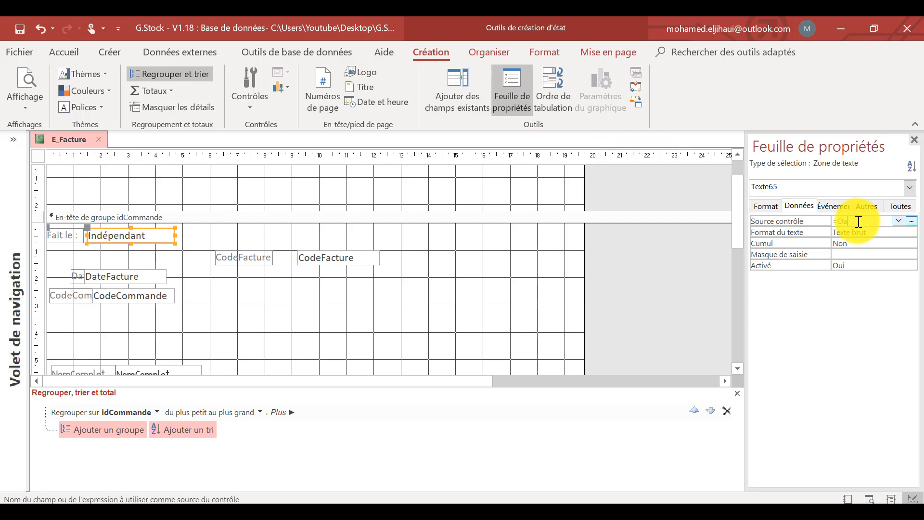
{"action": "type", "text": "=Date()"}
{"action": "left_click", "coordinate": [685, 285]}
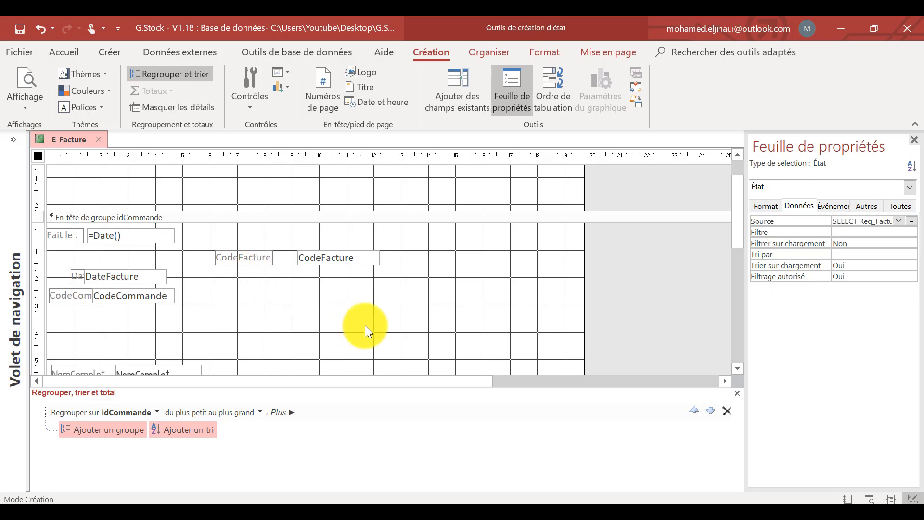
{"action": "left_click", "coordinate": [324, 251]}
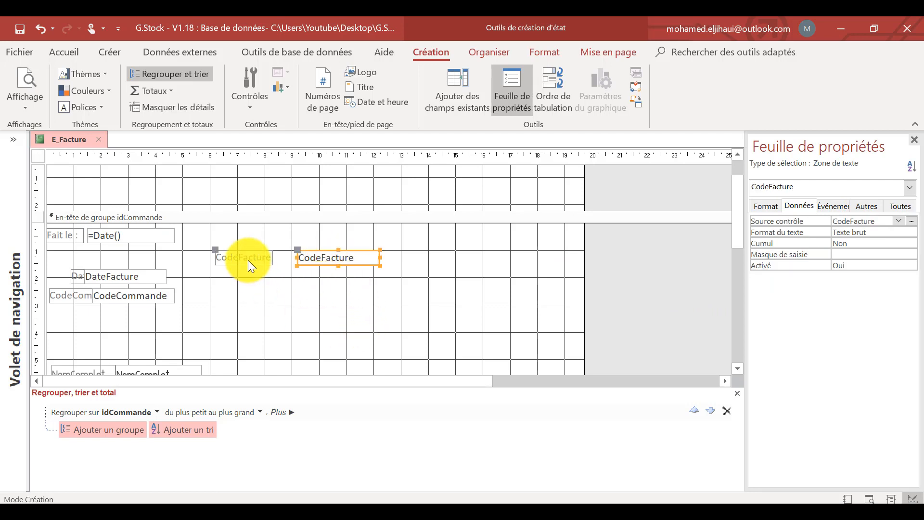
{"action": "scroll", "coordinate": [457, 275], "scroll_direction": "down", "scroll_amount": 4}
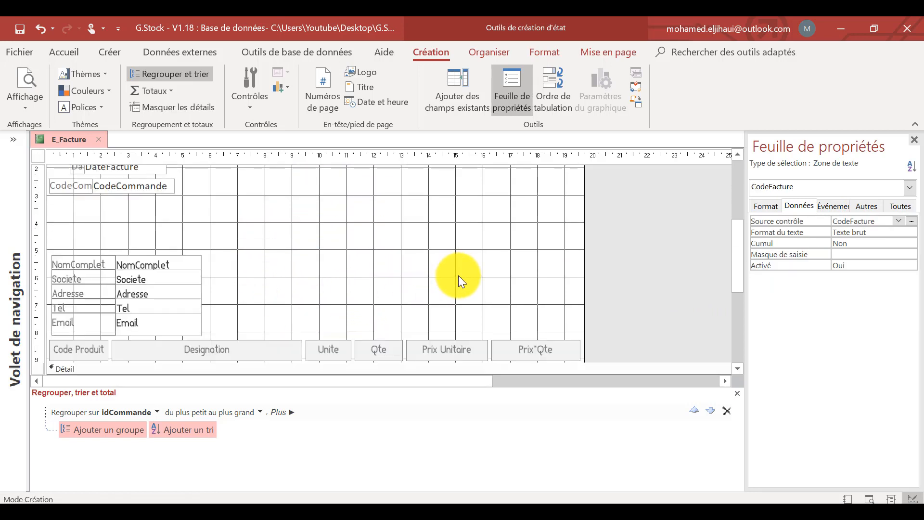
Collapse the page header section so it takes up no height above the idCommande group header.
{"action": "scroll", "coordinate": [458, 276], "scroll_direction": "up", "scroll_amount": 5}
{"action": "left_click", "coordinate": [271, 245]}
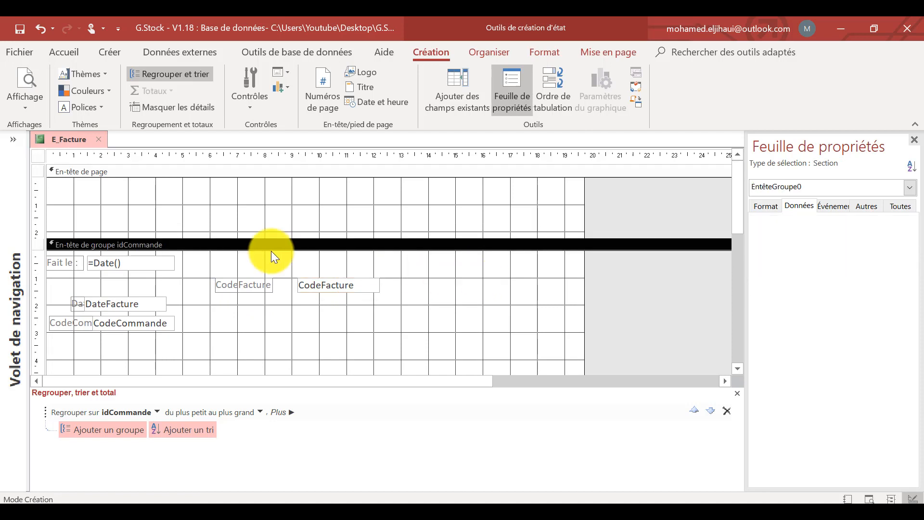
{"action": "left_click_drag", "start_coordinate": [274, 238], "coordinate": [294, 180]}
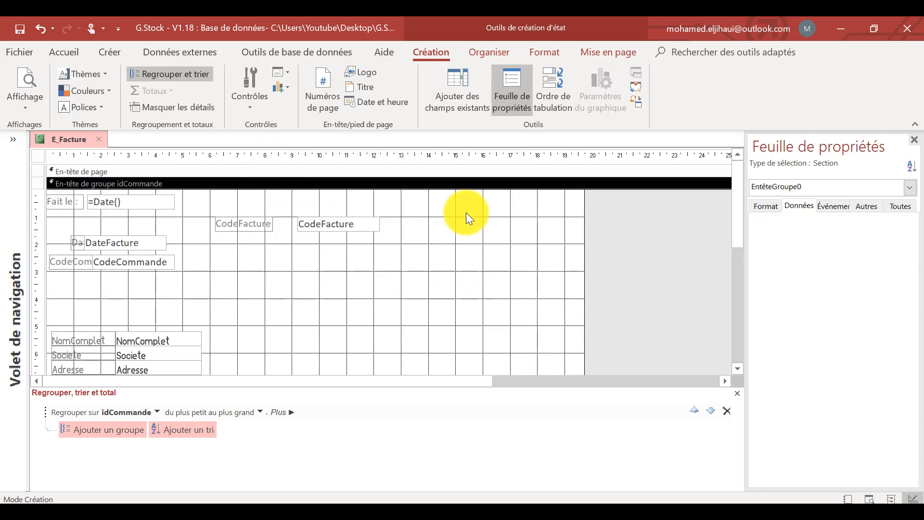
Draw an image control about 5.9 by 2.2 cm in the group header's upper right corner and load logo GStock2.png from the ICONES folder.
{"action": "left_click", "coordinate": [257, 105]}
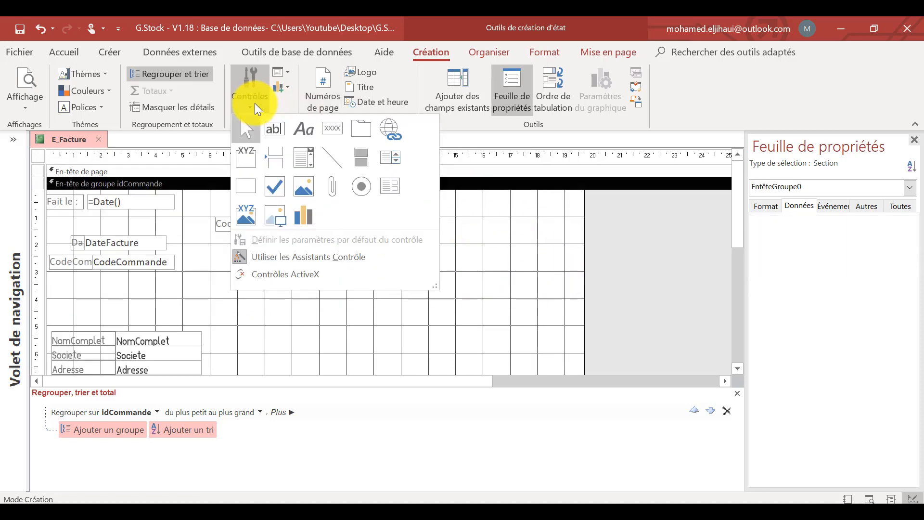
{"action": "left_click", "coordinate": [276, 216]}
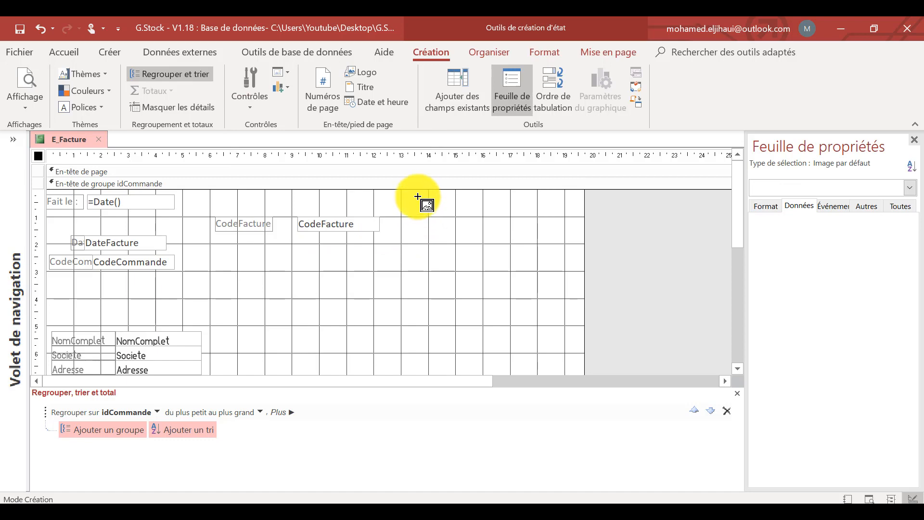
{"action": "left_click_drag", "start_coordinate": [417, 197], "coordinate": [579, 257]}
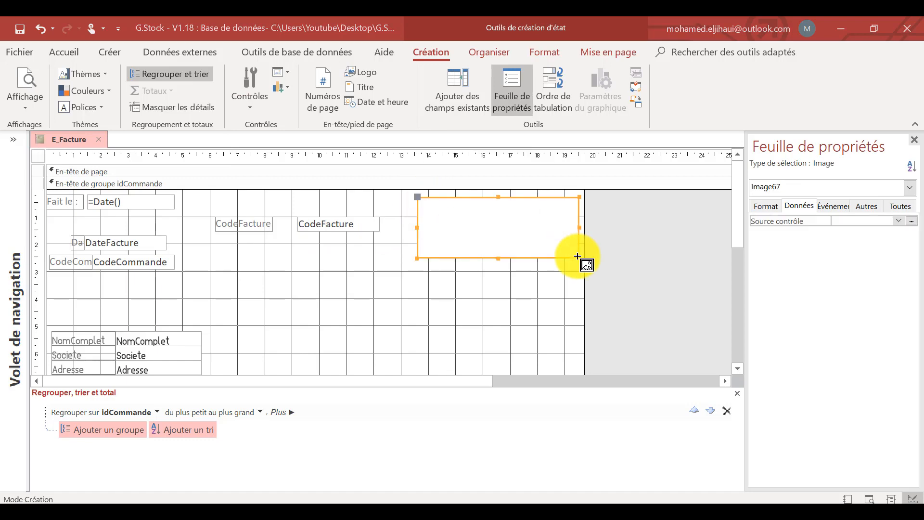
{"action": "scroll", "coordinate": [196, 144], "scroll_direction": "up", "scroll_amount": 2}
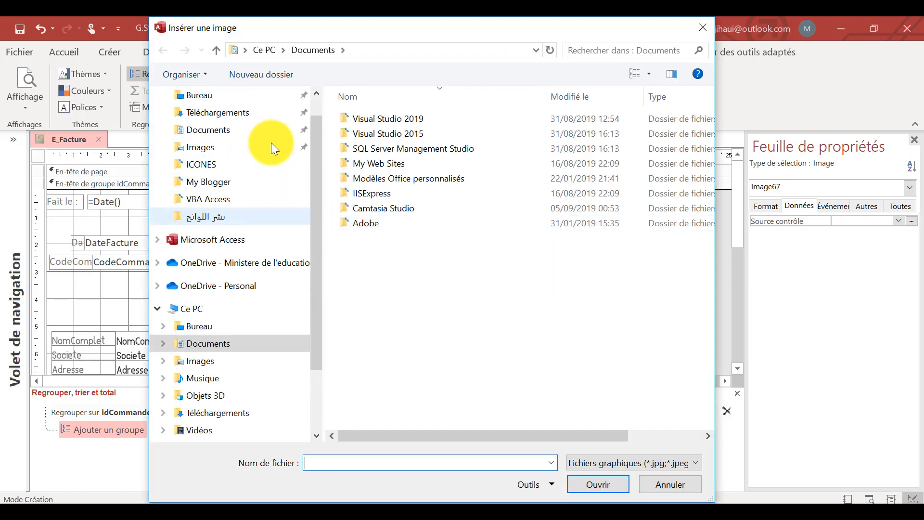
{"action": "left_click", "coordinate": [209, 195]}
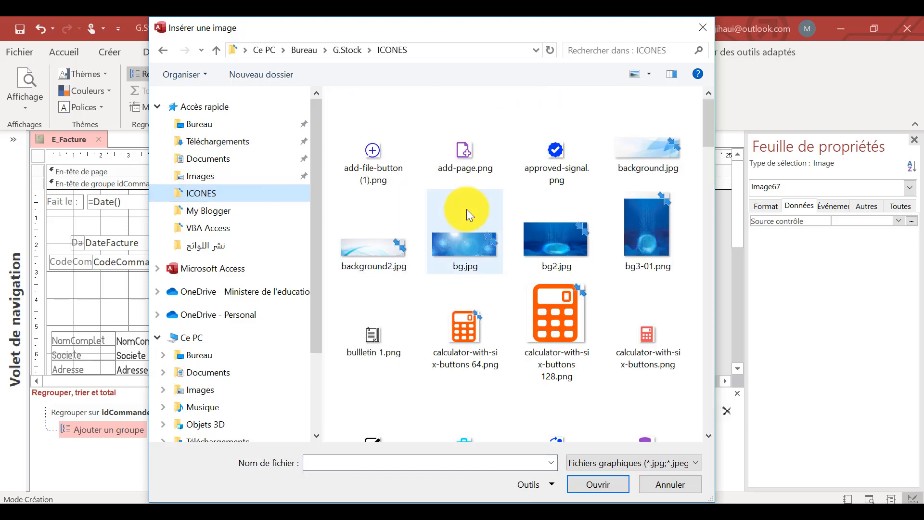
{"action": "scroll", "coordinate": [466, 209], "scroll_direction": "down", "scroll_amount": 12}
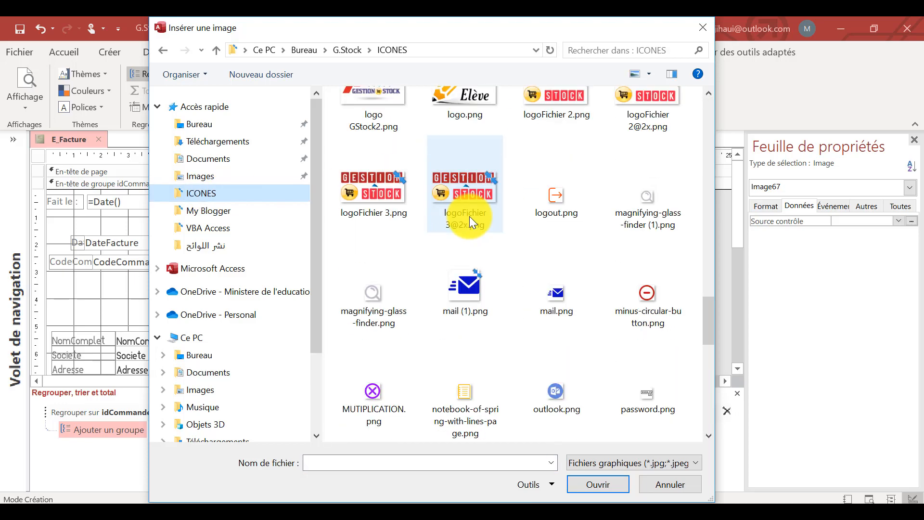
{"action": "scroll", "coordinate": [469, 216], "scroll_direction": "down", "scroll_amount": 10}
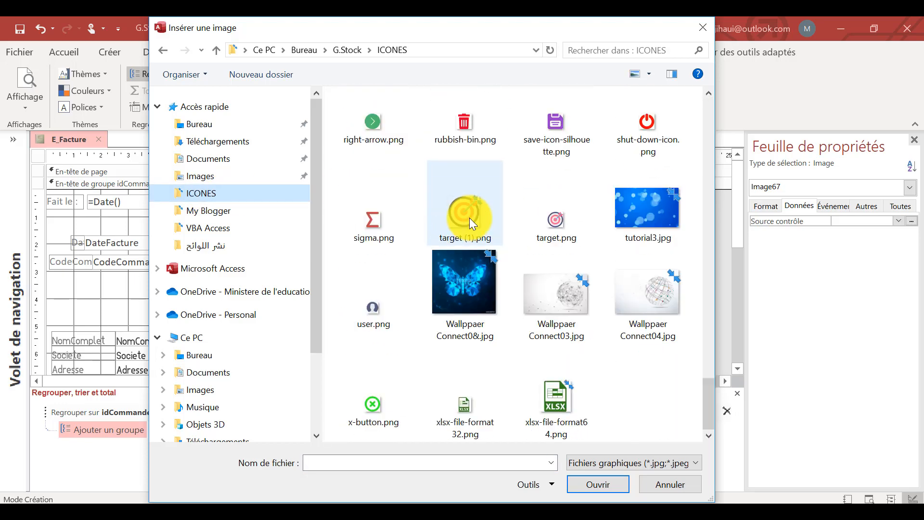
{"action": "scroll", "coordinate": [470, 218], "scroll_direction": "up", "scroll_amount": 10}
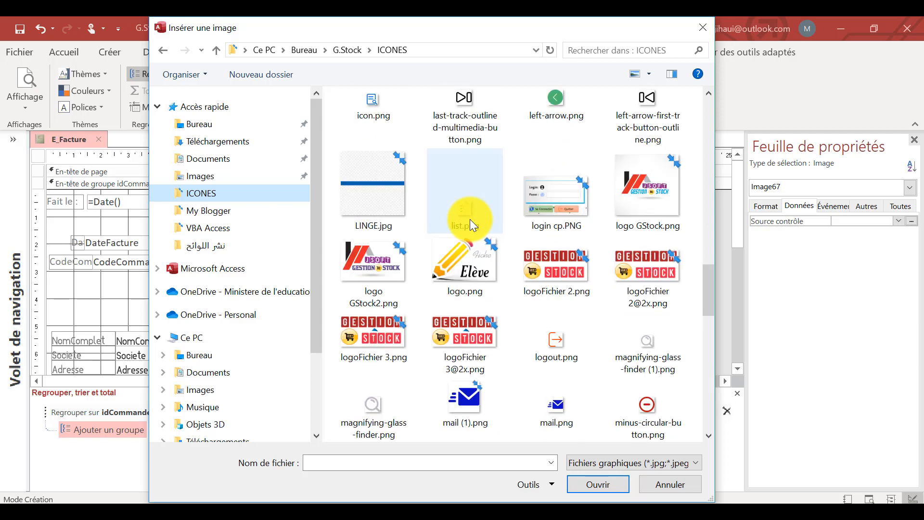
{"action": "double_click", "coordinate": [374, 260]}
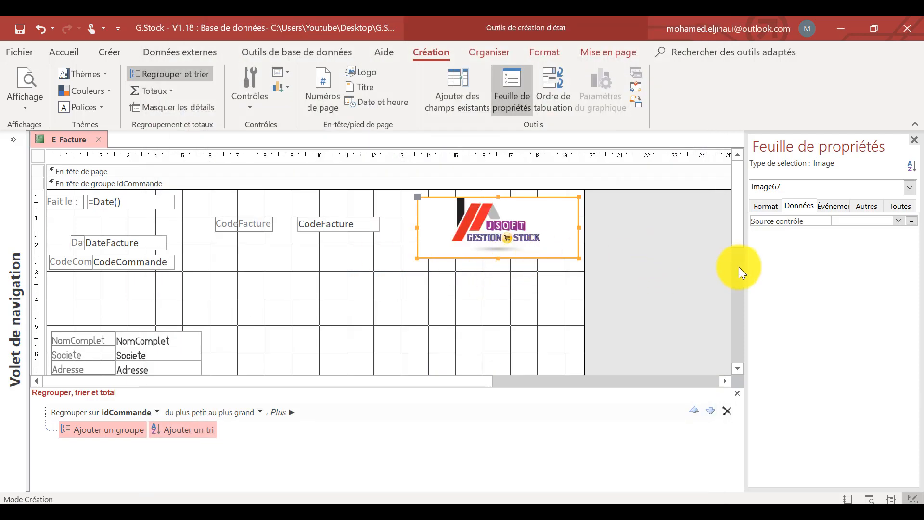
Set the logo image's background style to Transparent.
{"action": "left_click", "coordinate": [765, 207]}
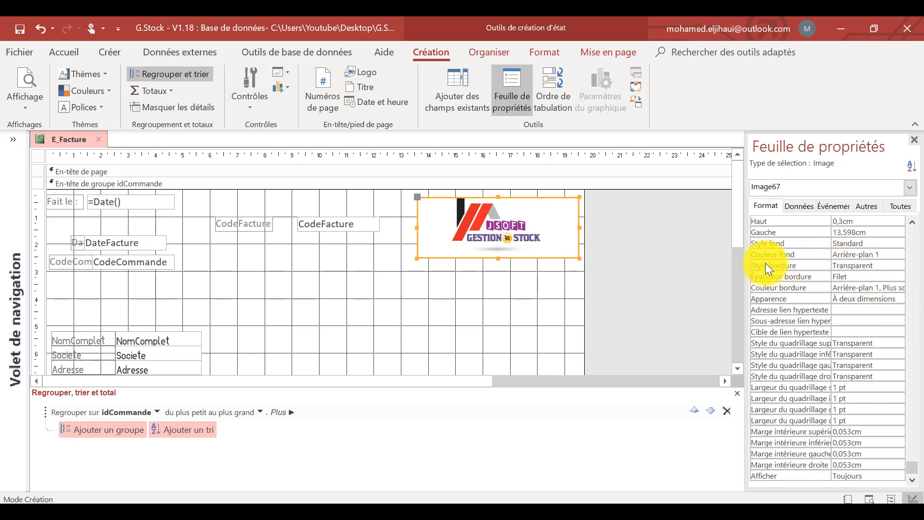
{"action": "left_click", "coordinate": [898, 254]}
{"action": "left_click", "coordinate": [788, 245]}
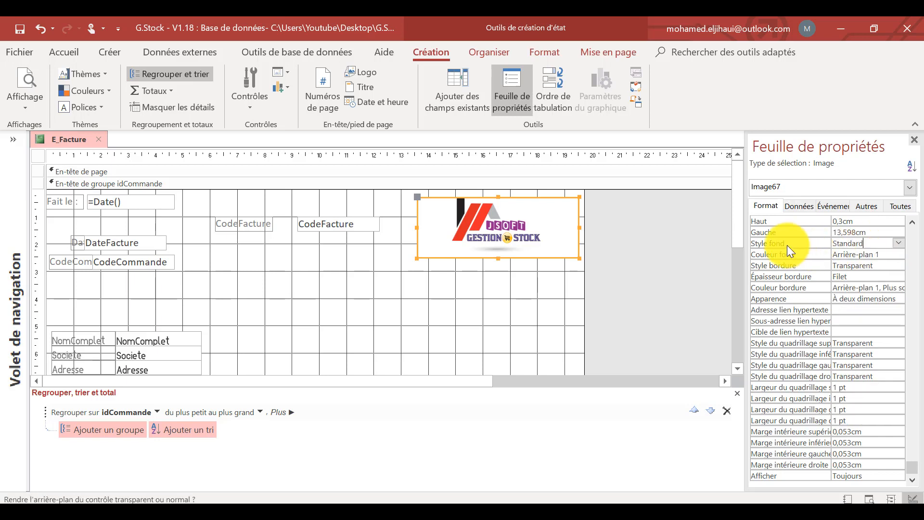
{"action": "left_click", "coordinate": [893, 243]}
{"action": "left_click", "coordinate": [873, 253]}
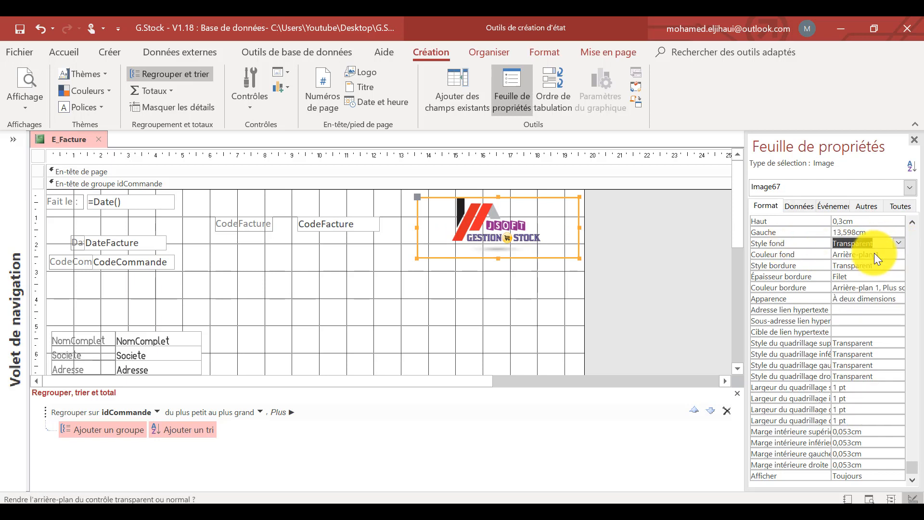
Set the logo image's display mode to Échelle.
{"action": "scroll", "coordinate": [818, 239], "scroll_direction": "up", "scroll_amount": 3}
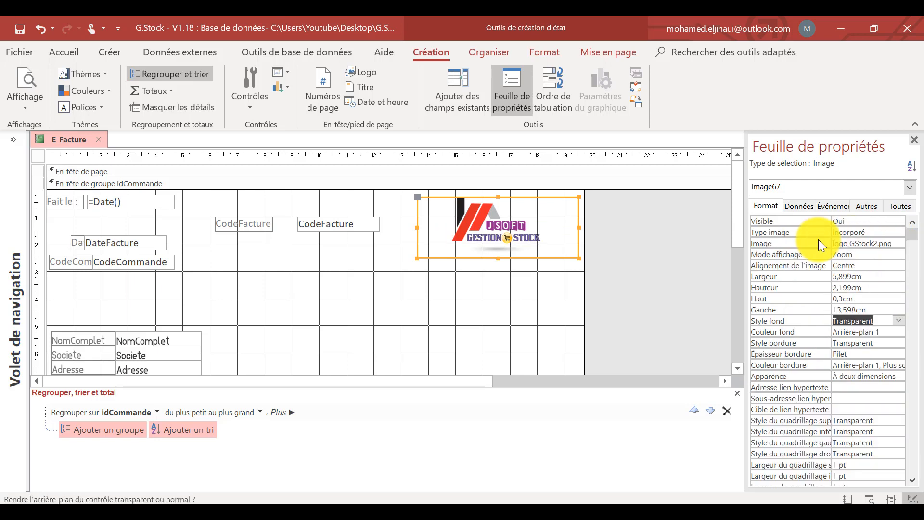
{"action": "left_click", "coordinate": [869, 252]}
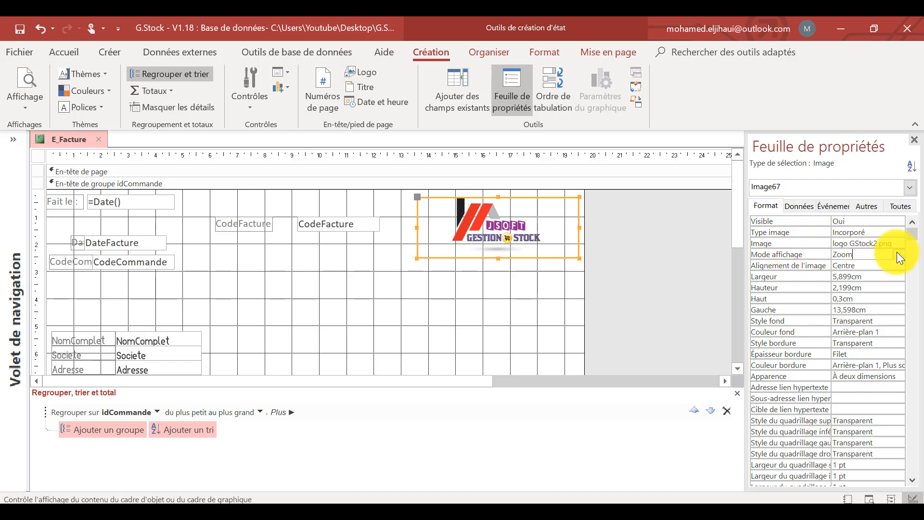
{"action": "left_click", "coordinate": [897, 252]}
{"action": "left_click", "coordinate": [862, 272]}
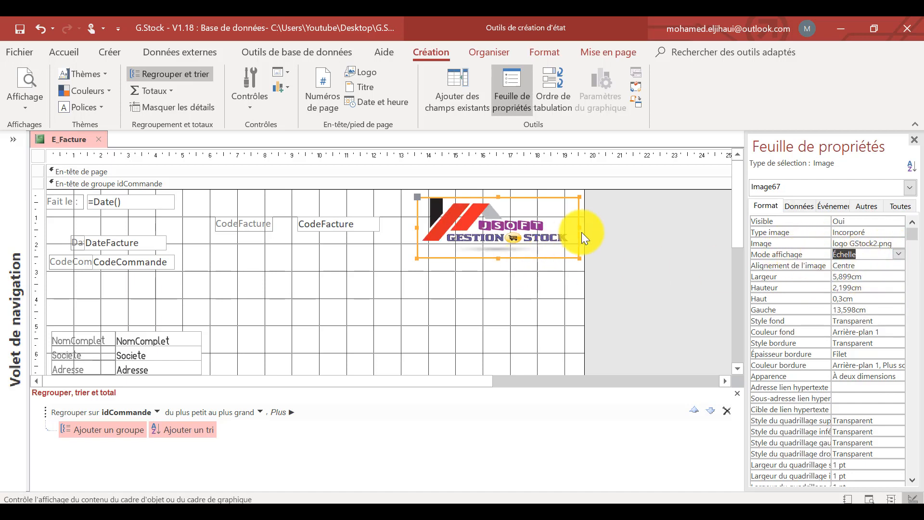
Widen the logo image to about 5.97 cm and extend its lower edge down to the 3 cm gridline.
{"action": "left_click_drag", "start_coordinate": [579, 225], "coordinate": [579, 225]}
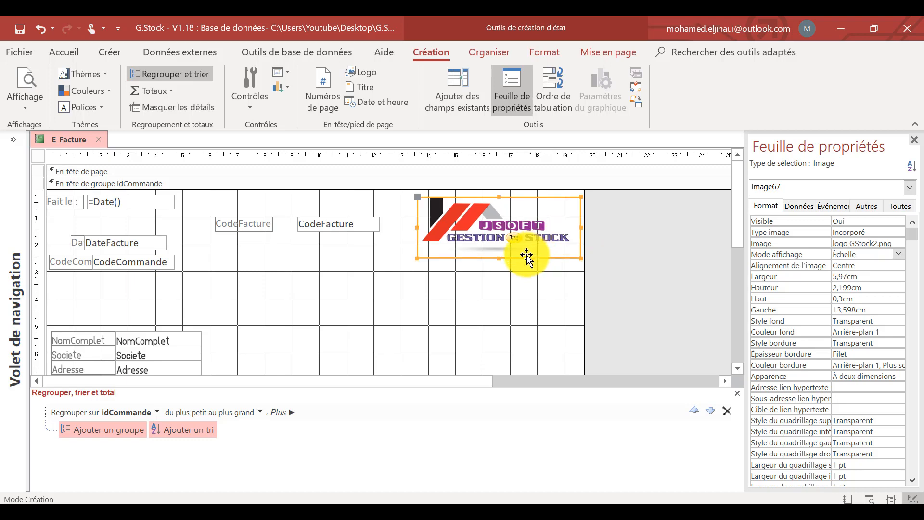
{"action": "left_click", "coordinate": [519, 272]}
{"action": "scroll", "coordinate": [223, 308], "scroll_direction": "down", "scroll_amount": 2}
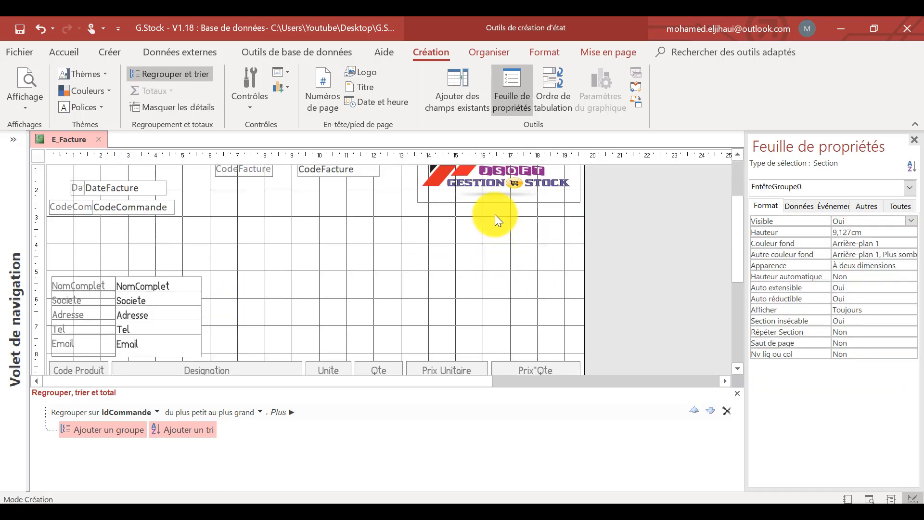
{"action": "scroll", "coordinate": [487, 251], "scroll_direction": "up", "scroll_amount": 2}
{"action": "left_click", "coordinate": [488, 252]}
{"action": "left_click_drag", "start_coordinate": [498, 266], "coordinate": [498, 270]}
{"action": "left_click", "coordinate": [498, 288]}
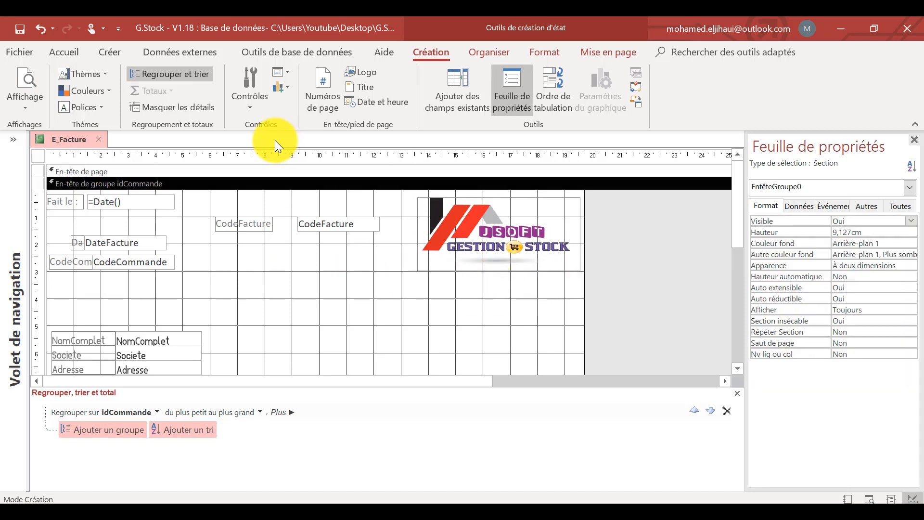
Draw a label about 5.5 cm wide just below the logo and enter the company's postal code and city as its first line.
{"action": "left_click", "coordinate": [257, 108]}
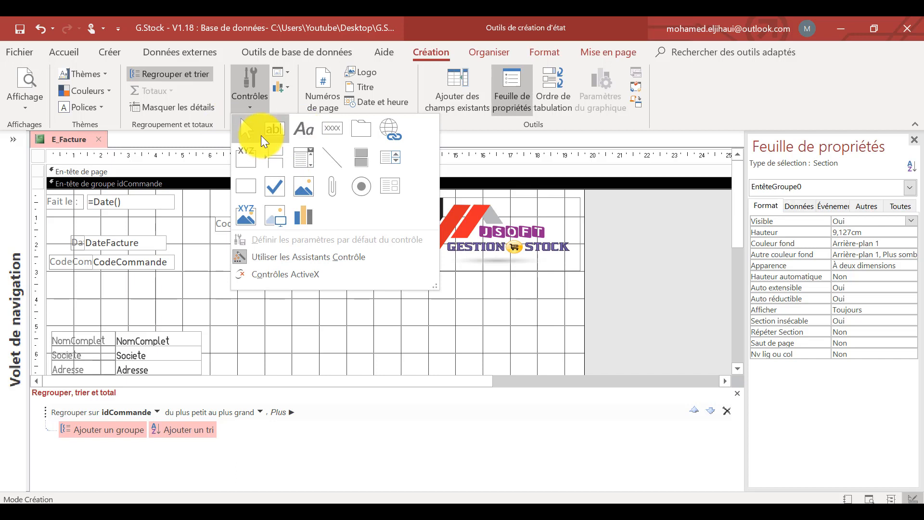
{"action": "left_click", "coordinate": [300, 133]}
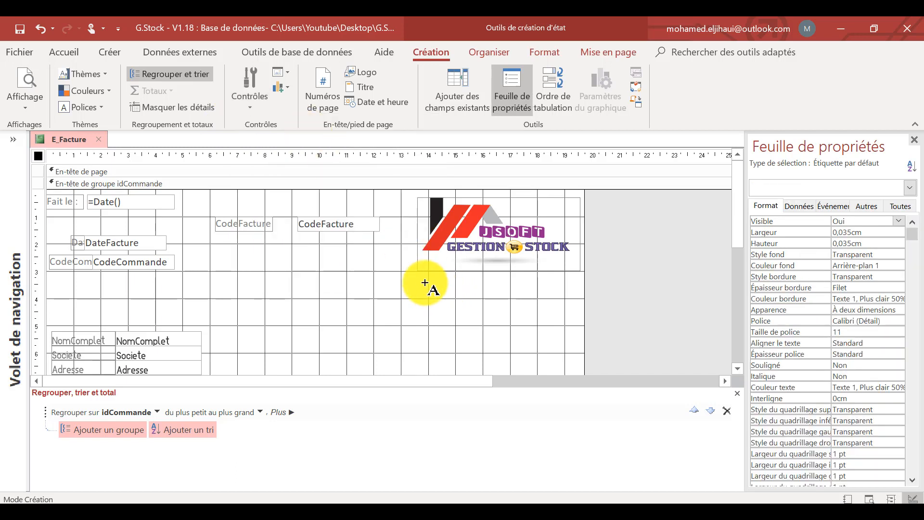
{"action": "left_click_drag", "start_coordinate": [420, 274], "coordinate": [524, 296]}
{"action": "left_click_drag", "start_coordinate": [564, 295], "coordinate": [570, 299]}
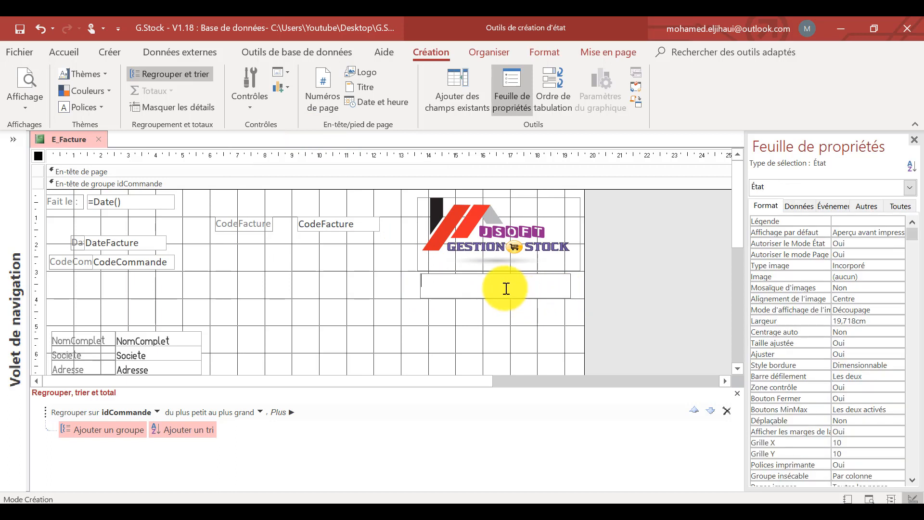
{"action": "type", "text": "10110"}
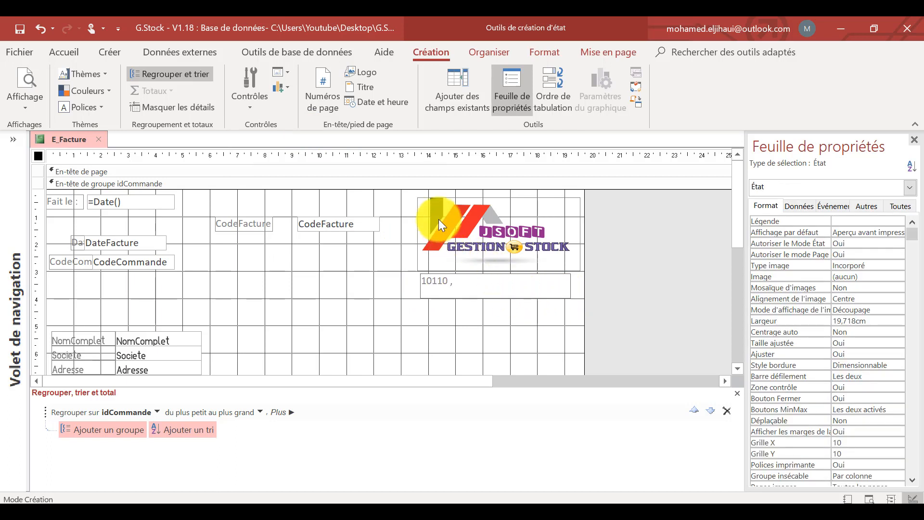
{"action": "type", "text": " , Rabat"}
Add a "Tel :" line with the company's phone number and an "Email :" line with its e-mail address to the label below the logo.
{"action": "key", "text": "ctrl+Return"}
{"action": "type", "text": "Tel : "}
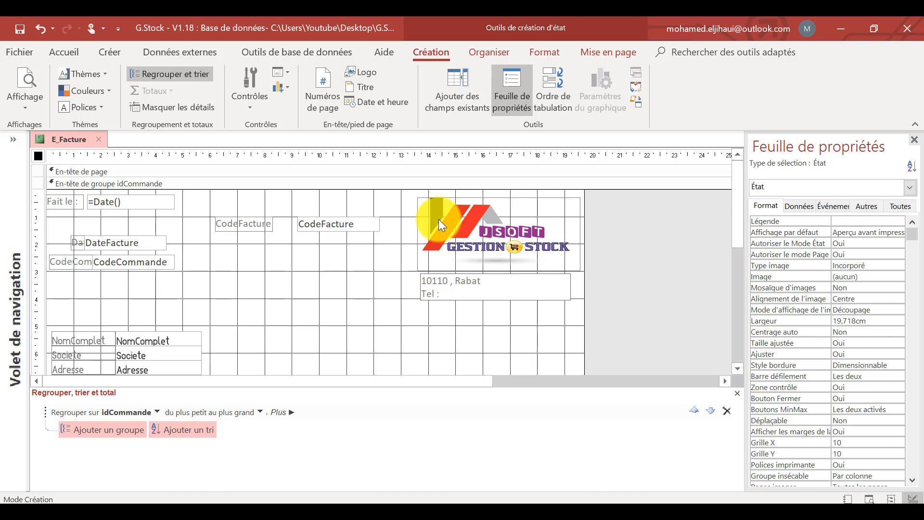
{"action": "key", "text": "ctrl+Return"}
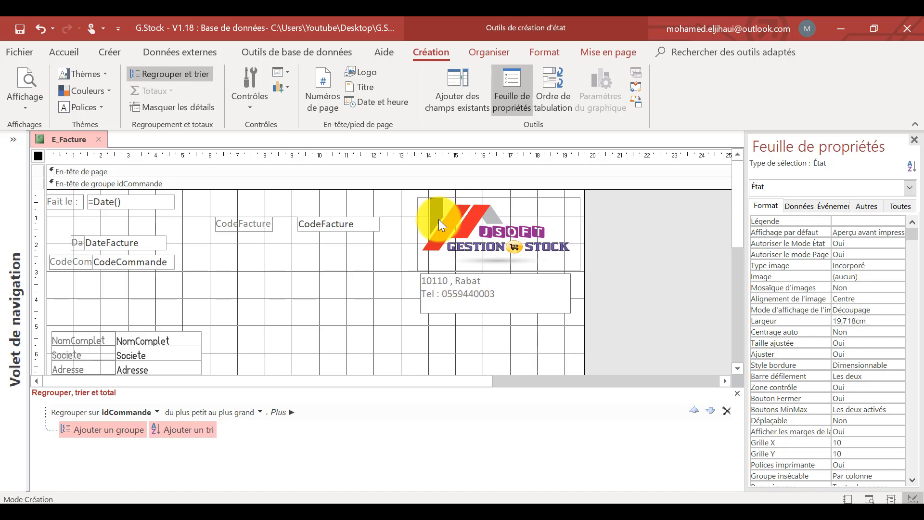
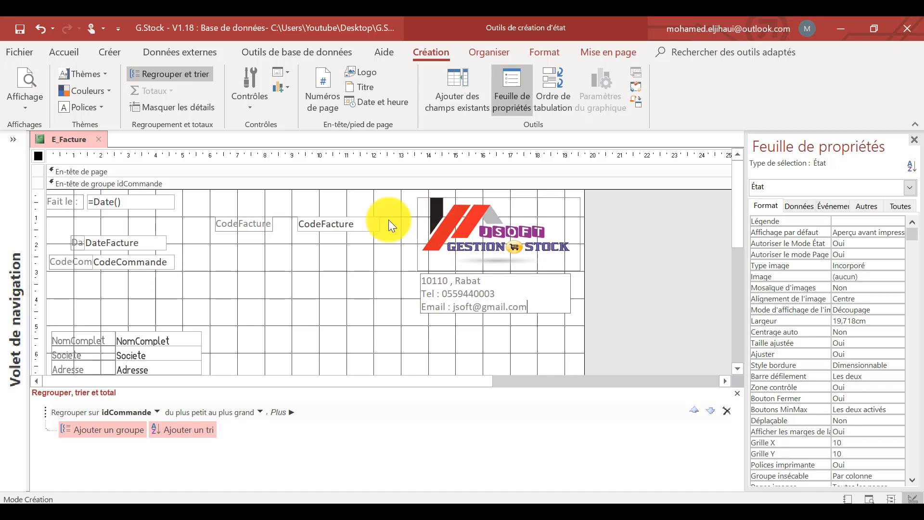
{"action": "left_click", "coordinate": [334, 296]}
{"action": "scroll", "coordinate": [334, 295], "scroll_direction": "down", "scroll_amount": 5}
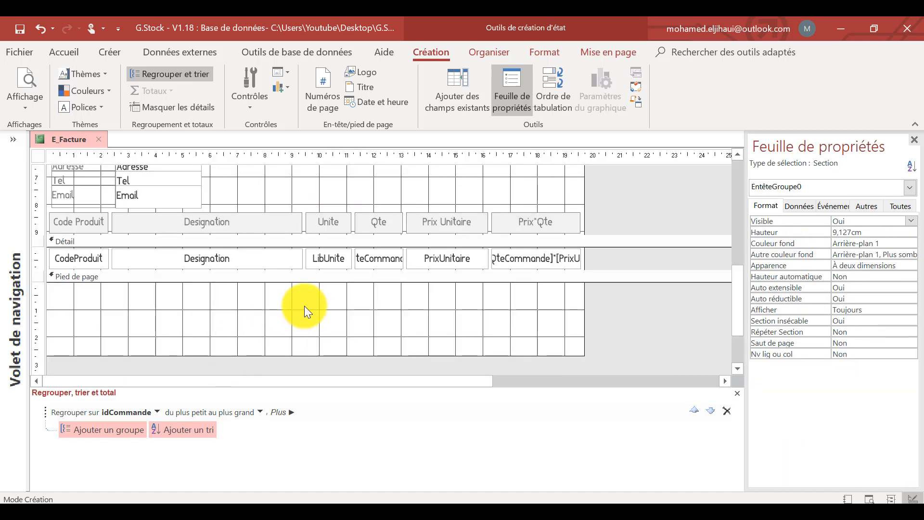
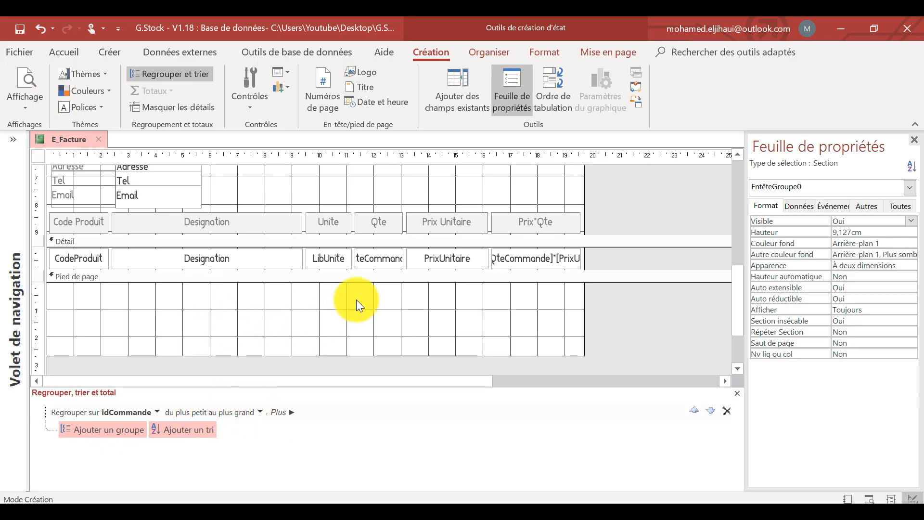
Add a footer section to the idCommande group in the report's grouping options.
{"action": "scroll", "coordinate": [192, 249], "scroll_direction": "up", "scroll_amount": 6}
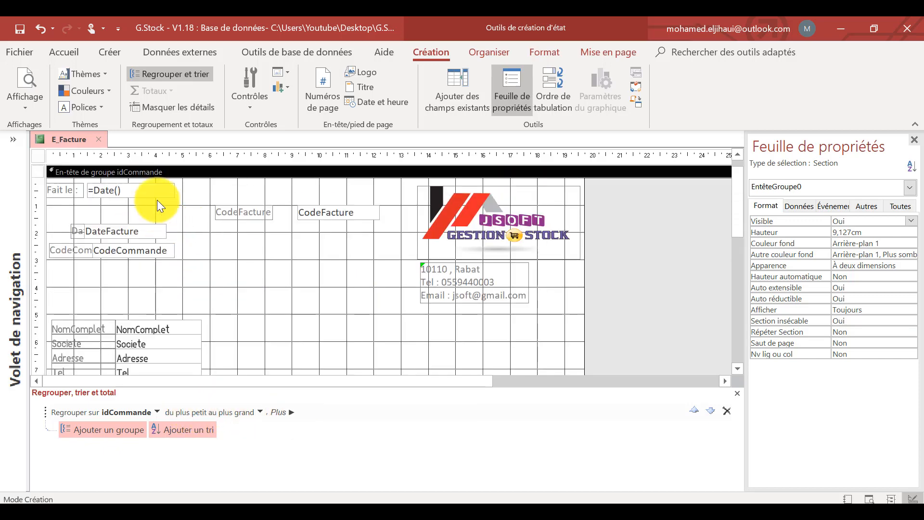
{"action": "scroll", "coordinate": [279, 288], "scroll_direction": "down", "scroll_amount": 5}
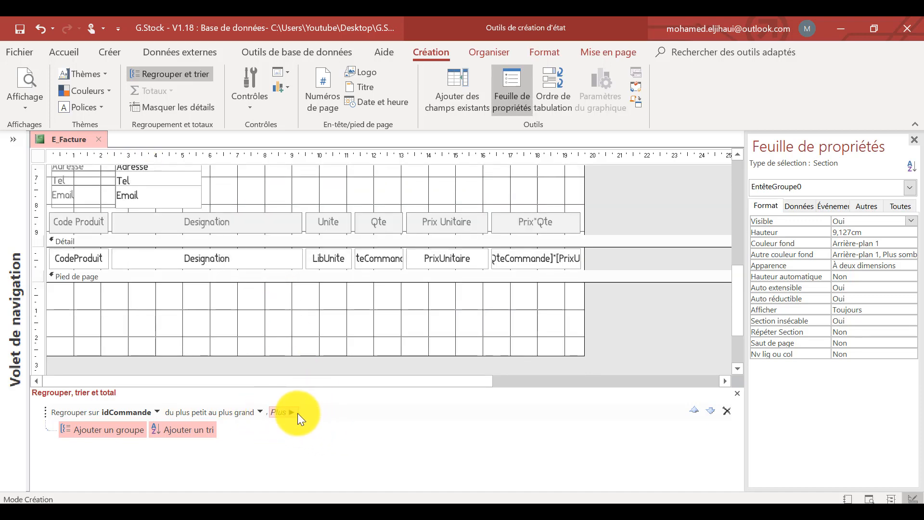
{"action": "left_click", "coordinate": [291, 412]}
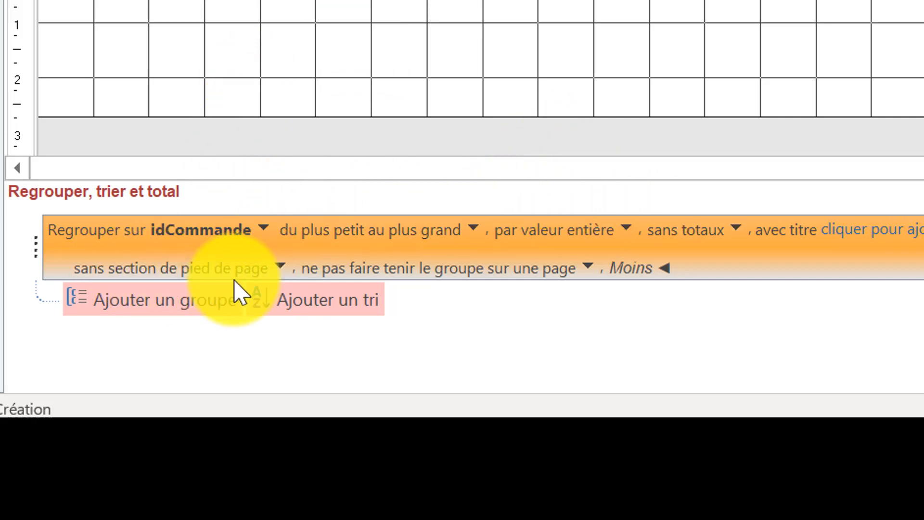
{"action": "left_click", "coordinate": [285, 269]}
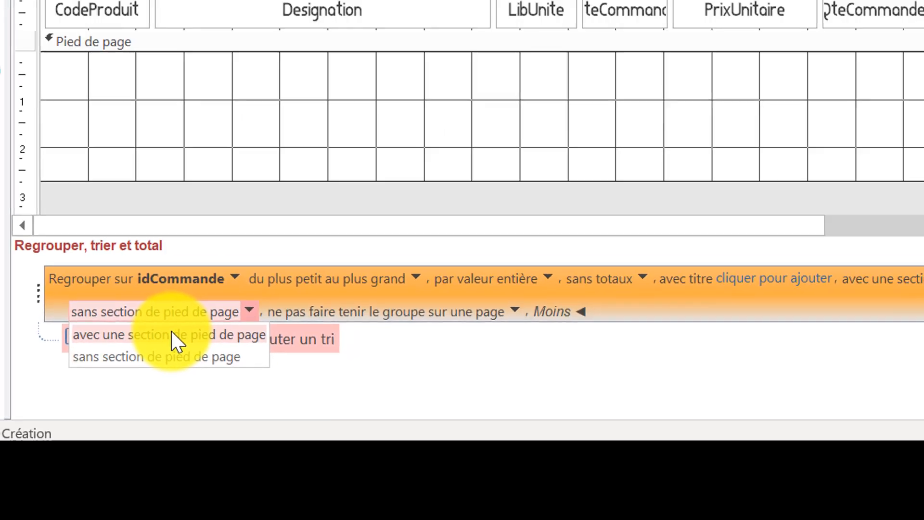
{"action": "left_click", "coordinate": [204, 295]}
{"action": "left_click", "coordinate": [301, 307]}
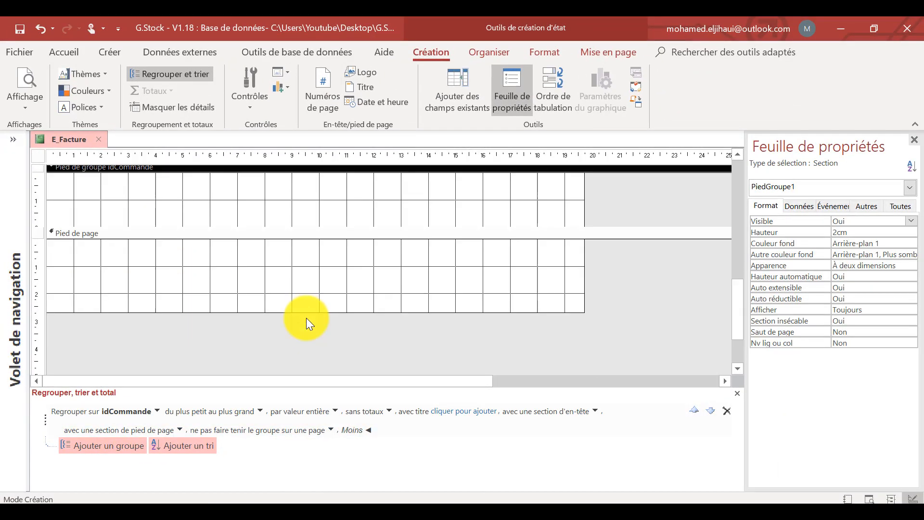
{"action": "scroll", "coordinate": [306, 319], "scroll_direction": "up", "scroll_amount": 2}
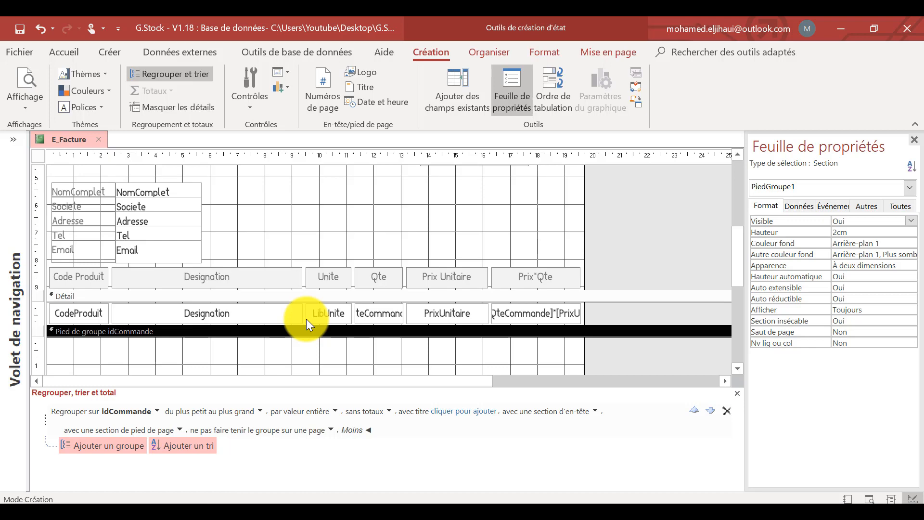
{"action": "scroll", "coordinate": [306, 319], "scroll_direction": "down", "scroll_amount": 3}
{"action": "scroll", "coordinate": [306, 318], "scroll_direction": "up", "scroll_amount": 2}
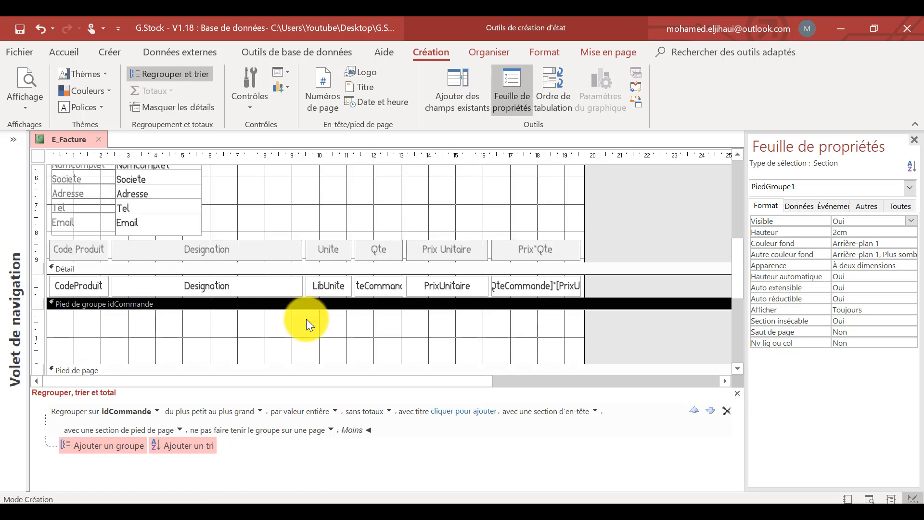
Draw a text box about 4.9 cm wide in the idCommande group footer, widen its label and caption it "Total HT".
{"action": "scroll", "coordinate": [306, 319], "scroll_direction": "down", "scroll_amount": 2}
{"action": "left_click", "coordinate": [258, 106]}
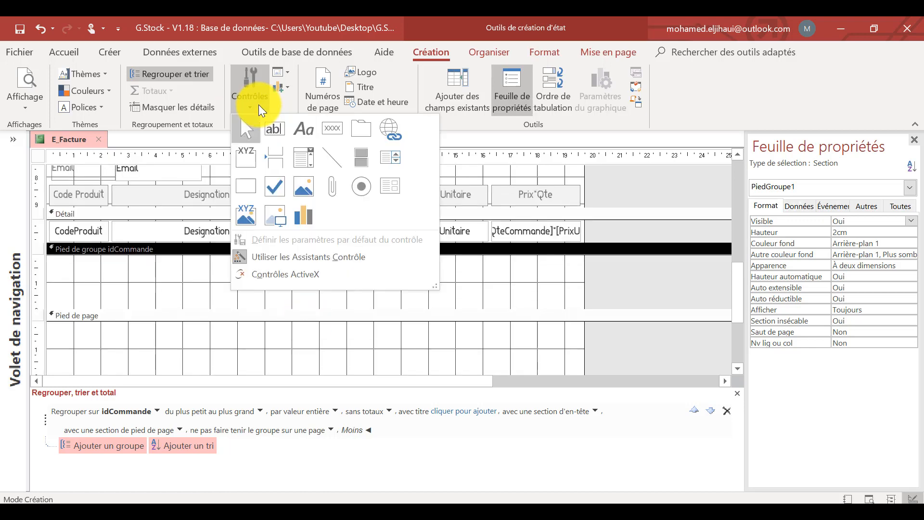
{"action": "left_click", "coordinate": [278, 131]}
{"action": "left_click_drag", "start_coordinate": [420, 261], "coordinate": [554, 287]}
{"action": "left_click", "coordinate": [370, 274]}
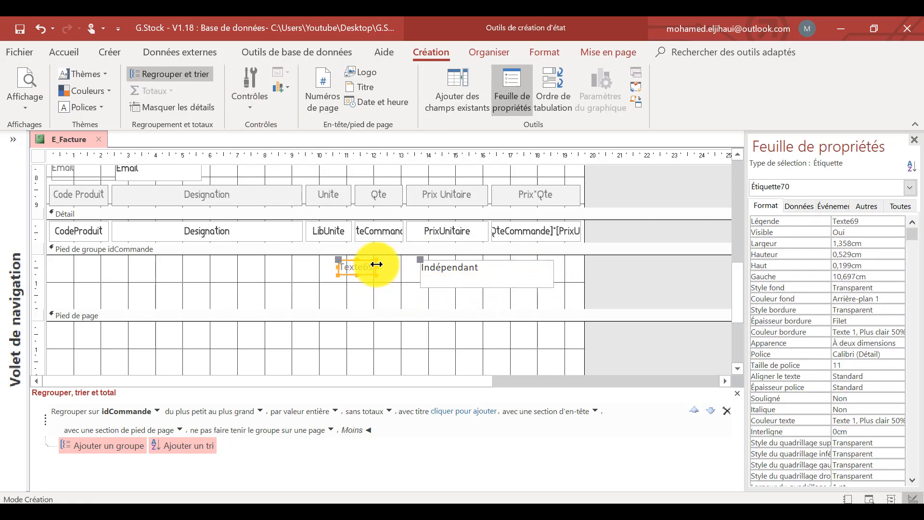
{"action": "left_click_drag", "start_coordinate": [377, 265], "coordinate": [420, 270]}
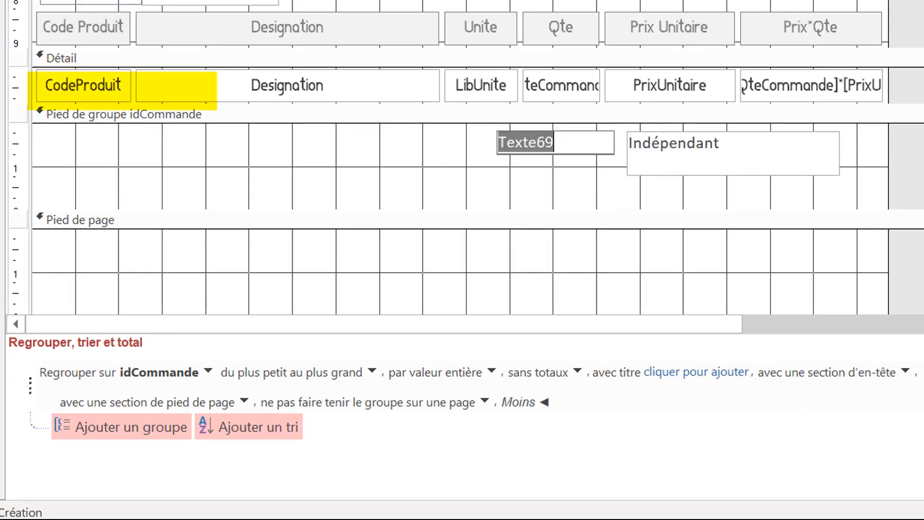
{"action": "type", "text": "Total"}
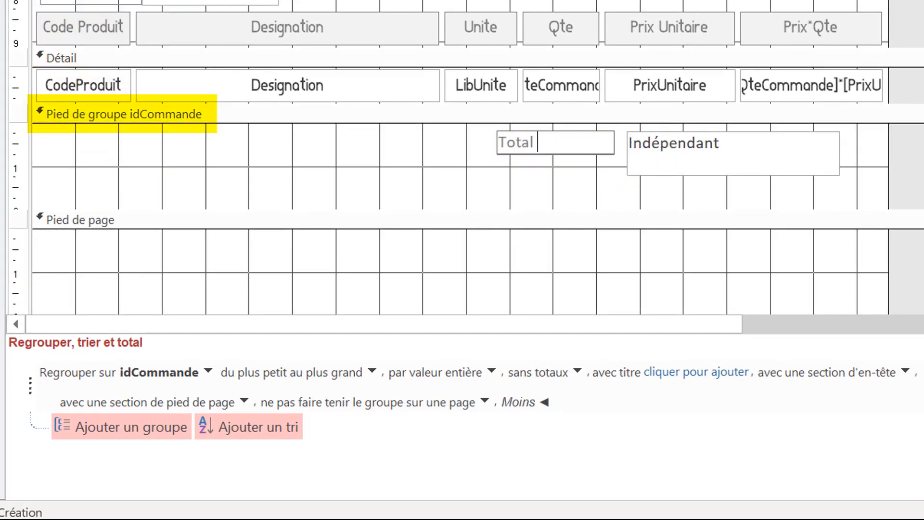
{"action": "type", "text": " HT"}
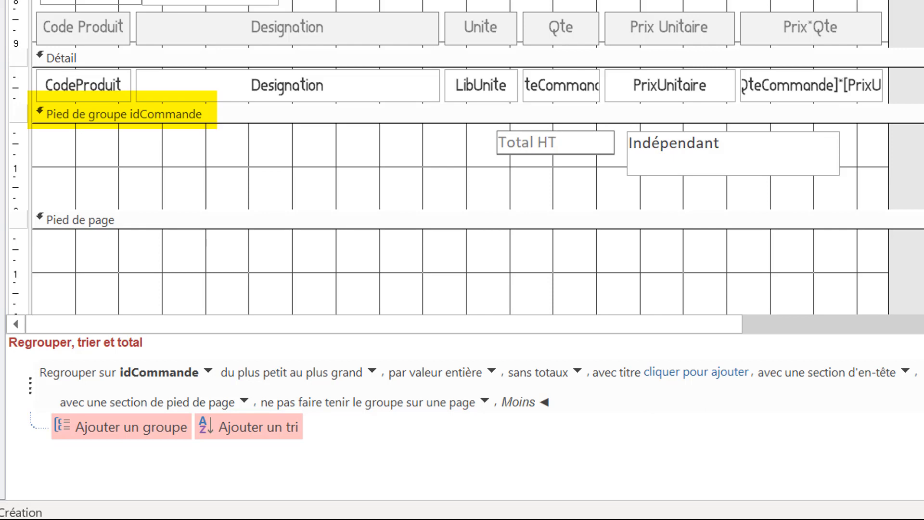
{"action": "left_click", "coordinate": [619, 174]}
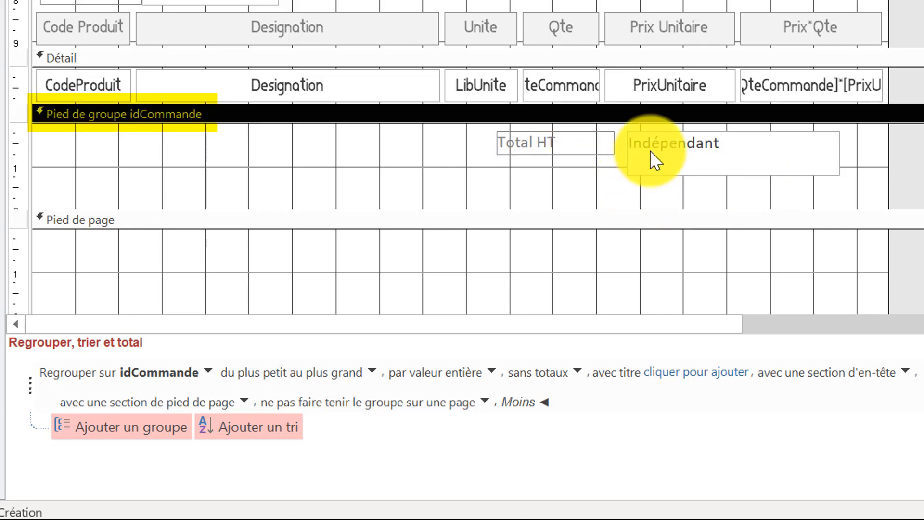
Reduce the height of the text box beside the Total HT label to 0.6 cm.
{"action": "left_click", "coordinate": [654, 158]}
{"action": "left_click", "coordinate": [731, 169]}
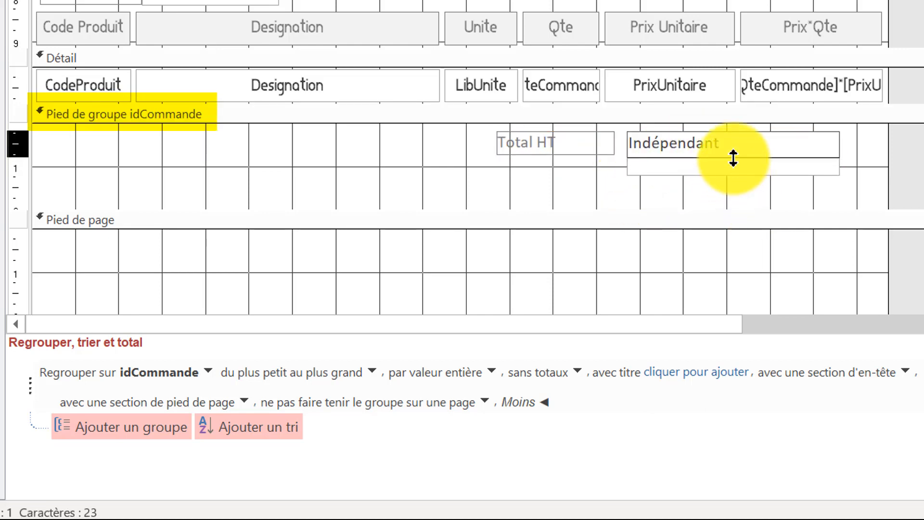
{"action": "left_click", "coordinate": [733, 157]}
{"action": "left_click", "coordinate": [708, 169]}
{"action": "left_click_drag", "start_coordinate": [709, 169], "coordinate": [593, 136]}
{"action": "left_click", "coordinate": [621, 187]}
Duplicate the Total HT label twice below the original and move the second copy just under the text box.
{"action": "left_click", "coordinate": [589, 150]}
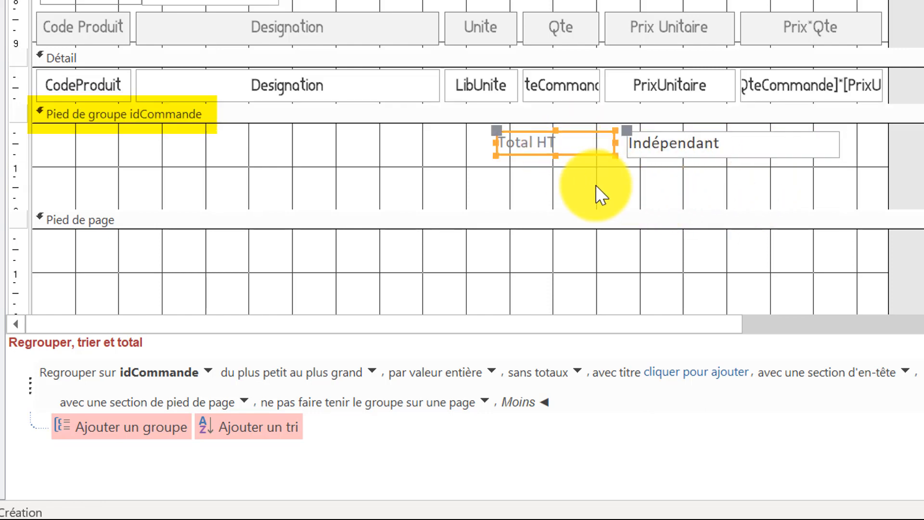
{"action": "key", "text": "ctrl+c"}
{"action": "key", "text": "ctrl+v"}
{"action": "key", "text": "ctrl+v"}
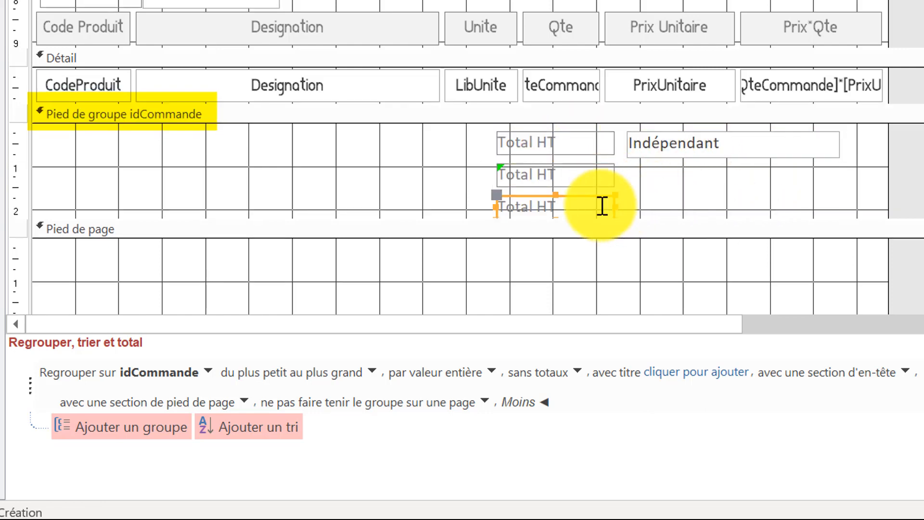
{"action": "left_click_drag", "start_coordinate": [588, 196], "coordinate": [718, 172]}
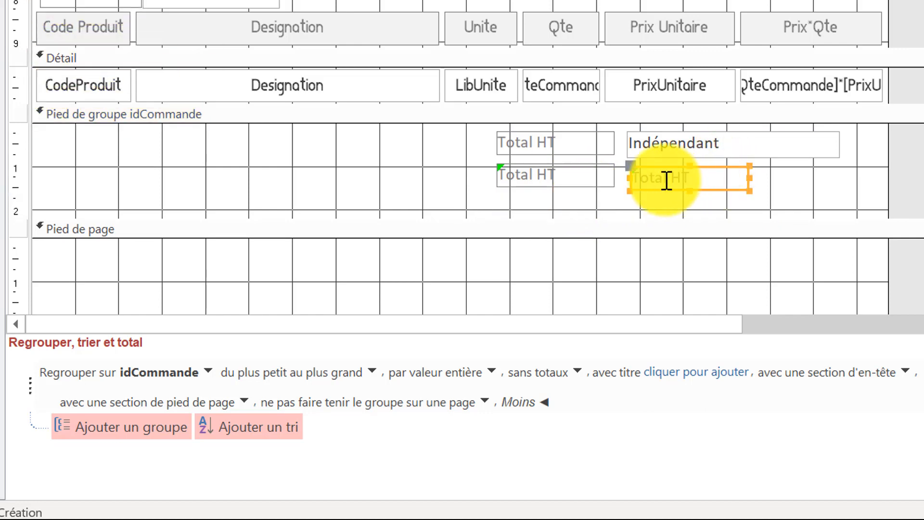
Change the caption of the label copy under the text box to "20 %".
{"action": "double_click", "coordinate": [666, 182]}
{"action": "key", "text": "Delete"}
{"action": "key", "text": "Delete"}
{"action": "key", "text": "Delete"}
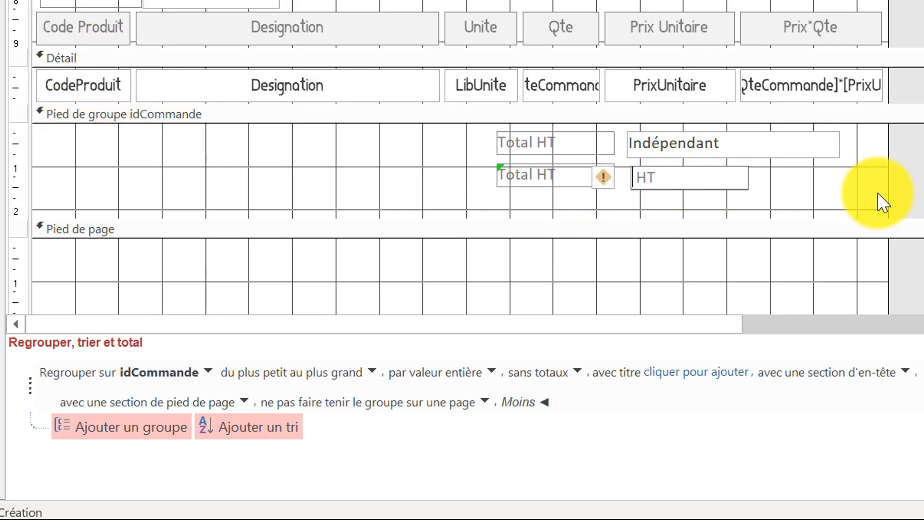
{"action": "type", "text": "20 %"}
Change the caption of the label copy directly below Total HT to "TVA".
{"action": "left_click", "coordinate": [540, 181]}
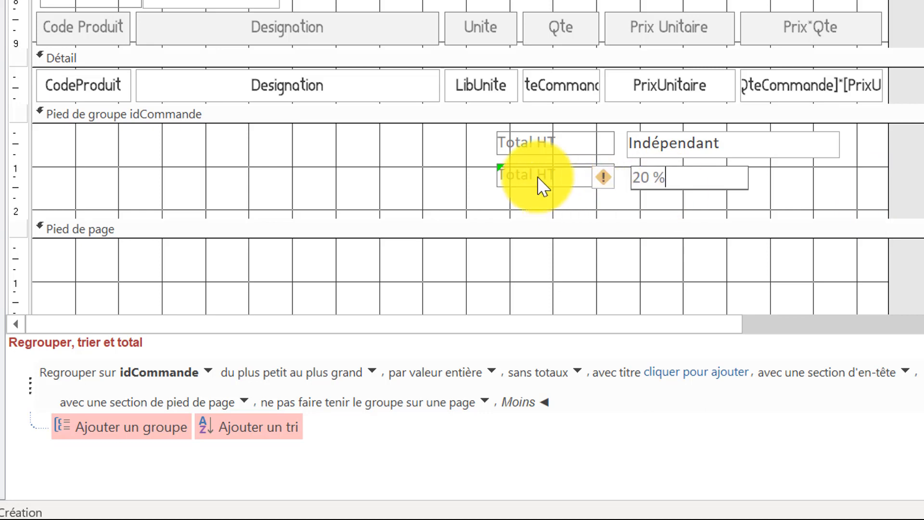
{"action": "left_click_drag", "start_coordinate": [584, 182], "coordinate": [471, 183]}
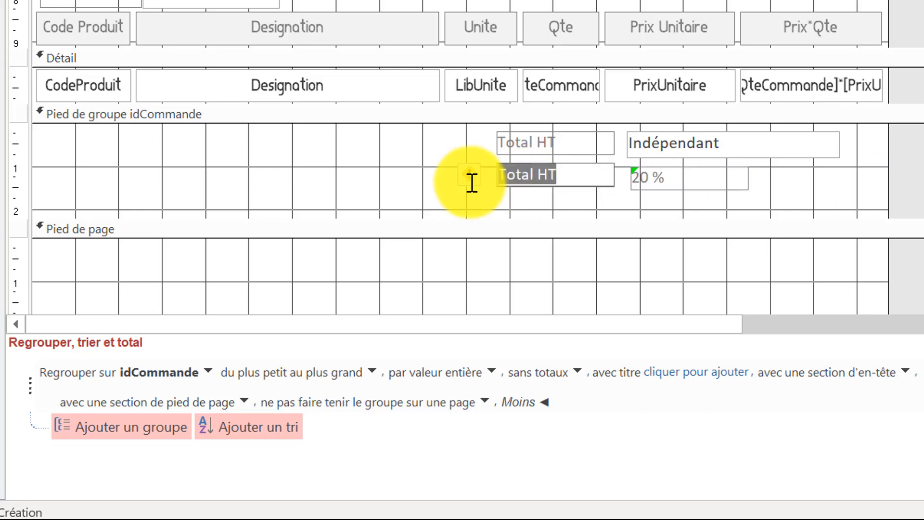
{"action": "type", "text": "TVA"}
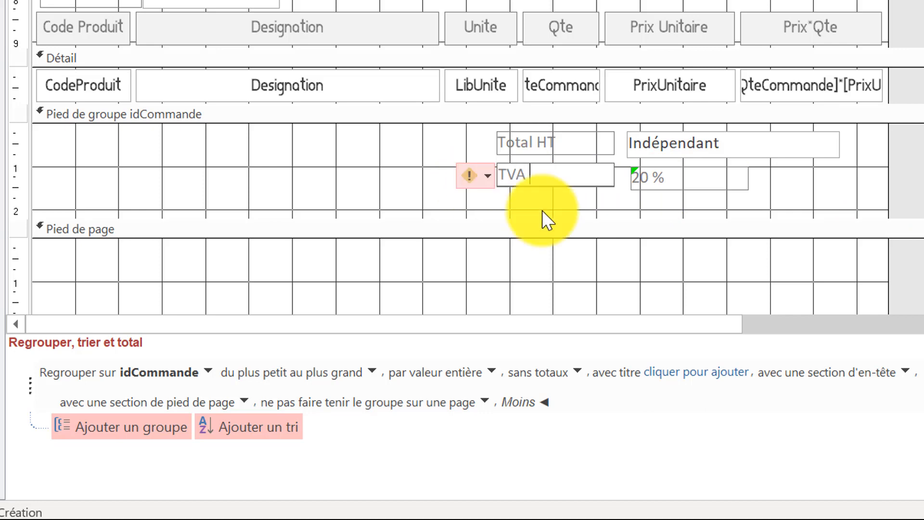
{"action": "left_click", "coordinate": [783, 191]}
Duplicate the Total HT text box with its label and place the copy below the TVA row.
{"action": "left_click", "coordinate": [656, 149]}
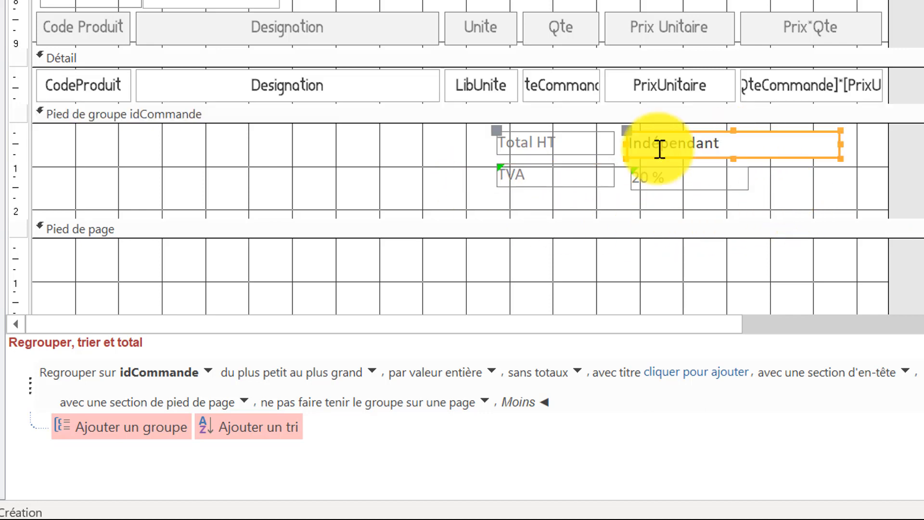
{"action": "left_click", "coordinate": [521, 147], "text": "shift"}
{"action": "key", "text": "ctrl+c"}
{"action": "key", "text": "ctrl+v"}
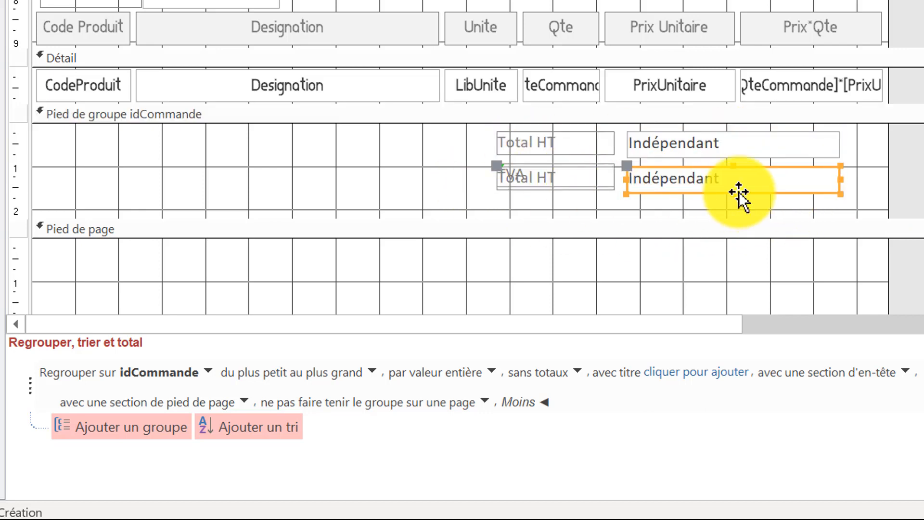
{"action": "left_click_drag", "start_coordinate": [780, 192], "coordinate": [784, 222]}
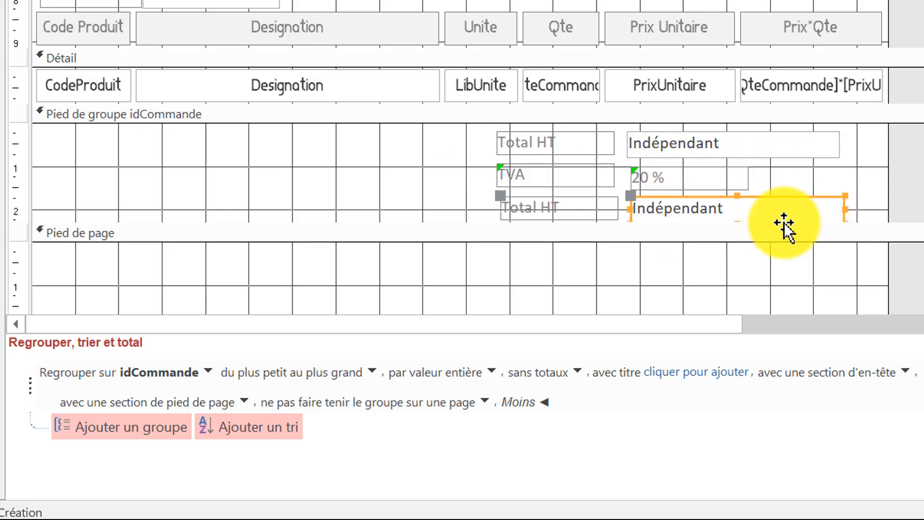
Change the caption of the copied text box's label below TVA to "Total (TTC)".
{"action": "left_click", "coordinate": [561, 202]}
{"action": "double_click", "coordinate": [567, 202]}
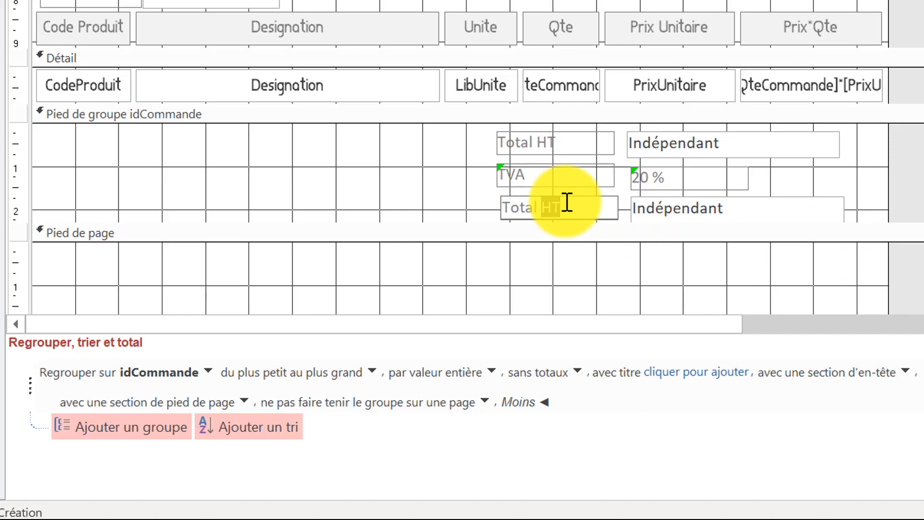
{"action": "type", "text": "(TTC)"}
{"action": "key", "text": "Return"}
Set the format of both the Total HT and Total (TTC) text boxes to Monétaire.
{"action": "left_click", "coordinate": [789, 153]}
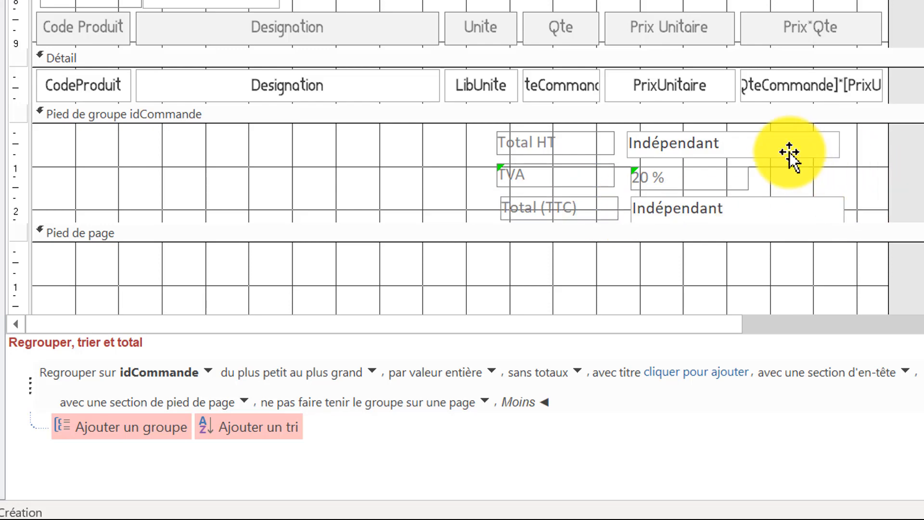
{"action": "left_click", "coordinate": [774, 201], "text": "shift"}
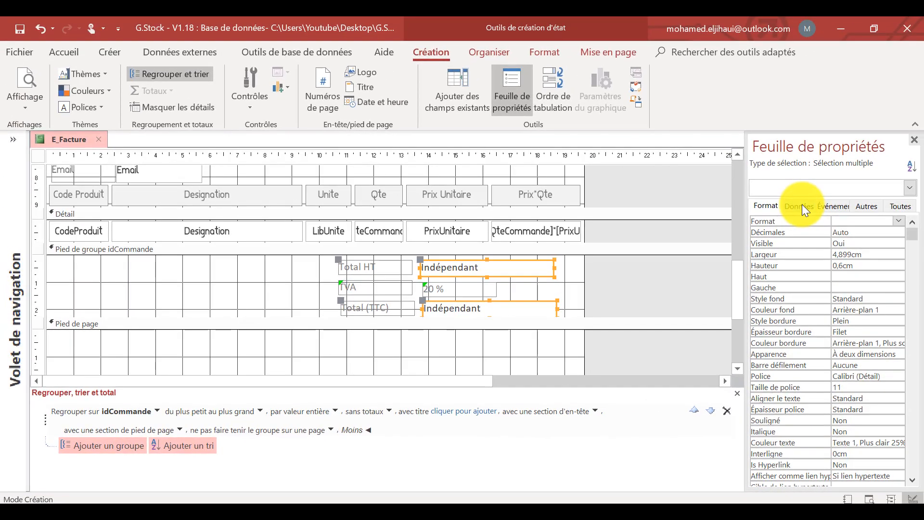
{"action": "left_click", "coordinate": [897, 211]}
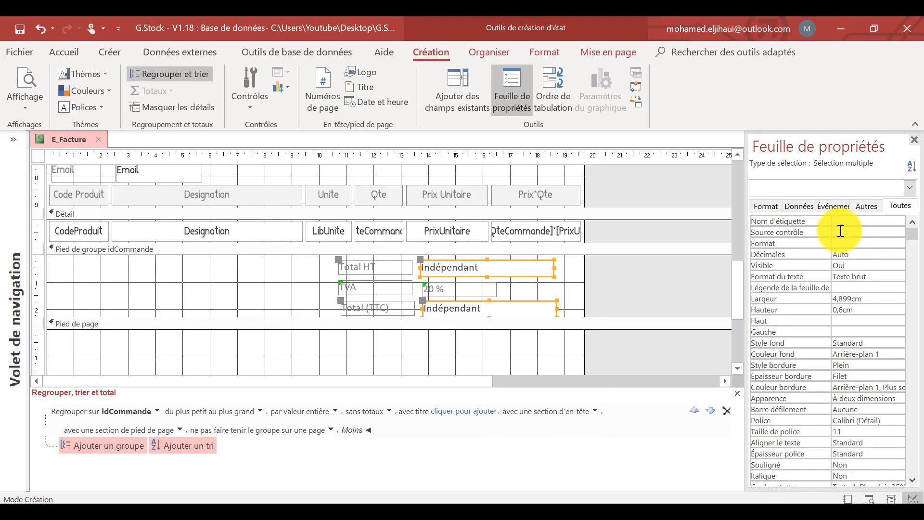
{"action": "left_click", "coordinate": [760, 206]}
{"action": "left_click", "coordinate": [897, 222]}
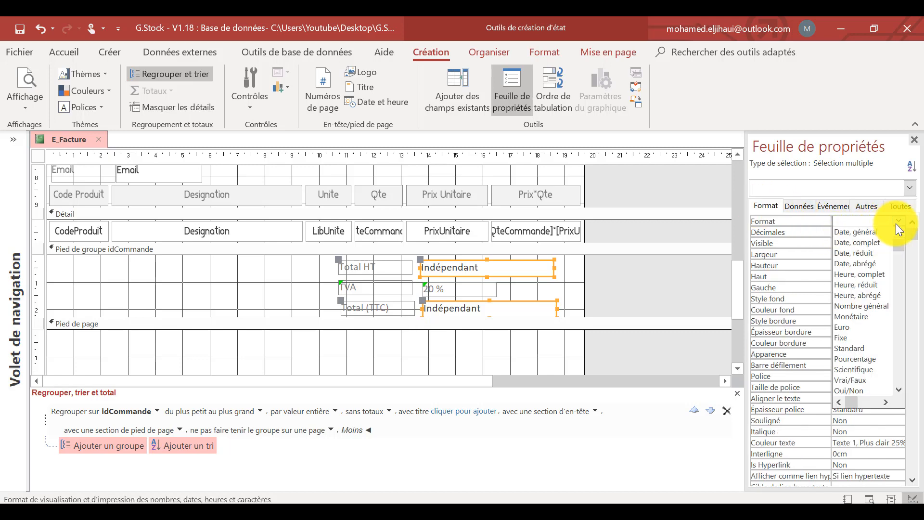
{"action": "left_click", "coordinate": [876, 315]}
{"action": "left_click", "coordinate": [617, 254]}
Enlarge the idCommande group footer section to about 3.3 cm high.
{"action": "scroll", "coordinate": [211, 346], "scroll_direction": "down", "scroll_amount": 1}
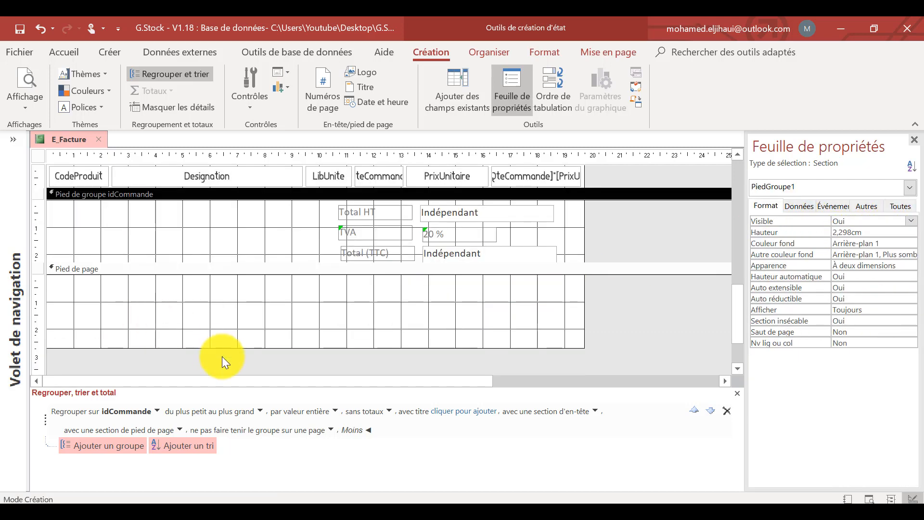
{"action": "left_click_drag", "start_coordinate": [222, 346], "coordinate": [198, 371]}
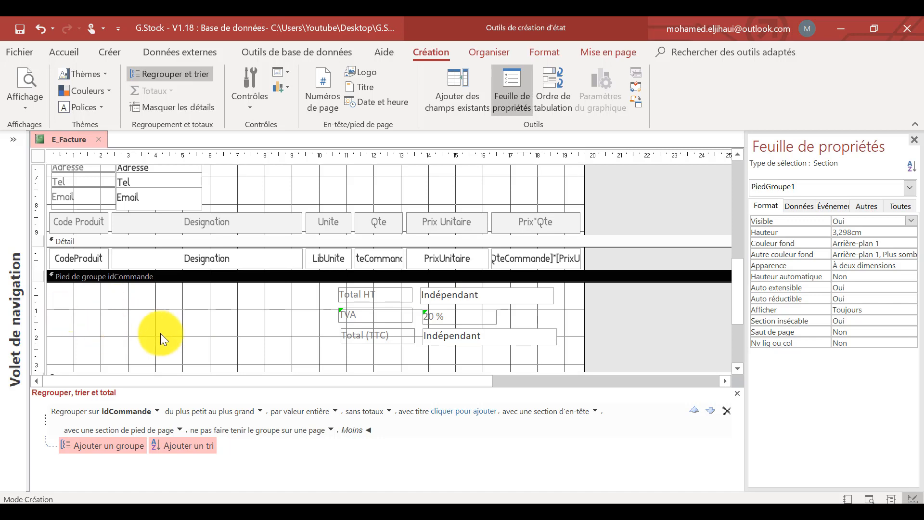
{"action": "scroll", "coordinate": [221, 344], "scroll_direction": "down", "scroll_amount": 1}
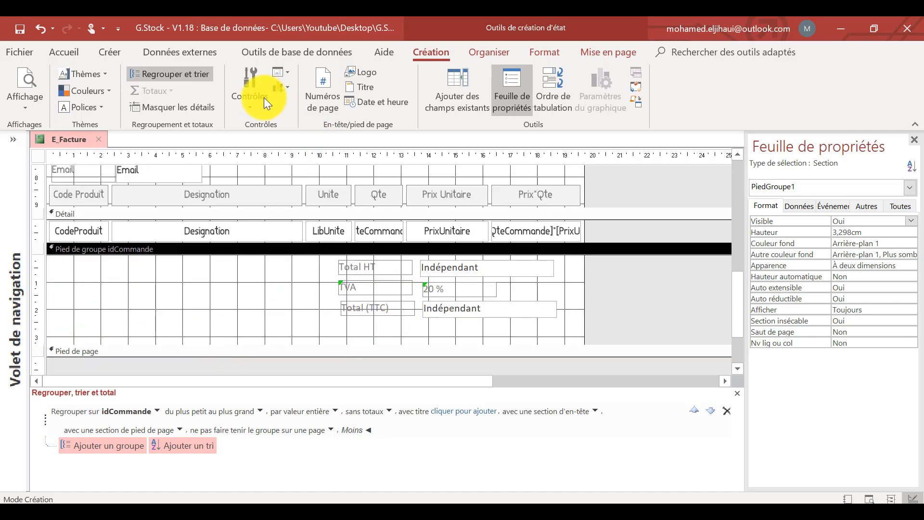
Add the LibConditionPaiement and DateEcheance fields to the idCommande group footer, stacked beside the totals.
{"action": "left_click", "coordinate": [241, 100]}
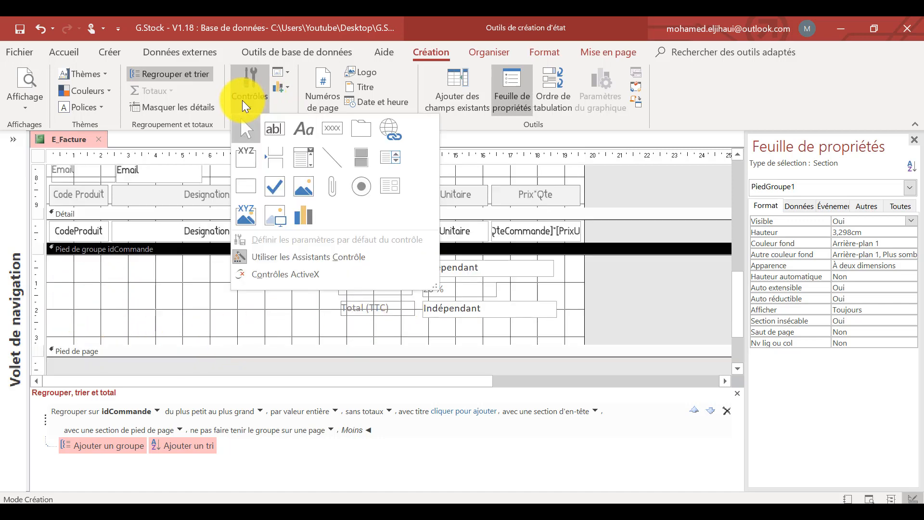
{"action": "left_click", "coordinate": [458, 87]}
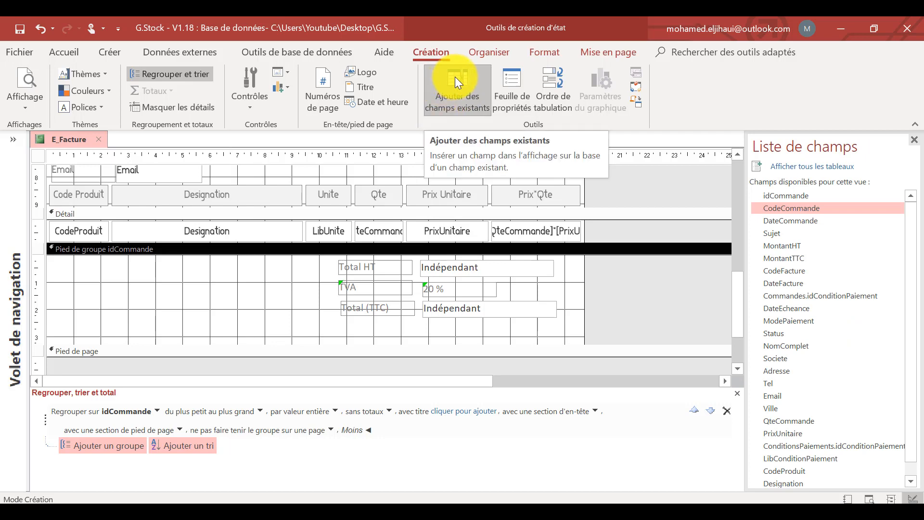
{"action": "scroll", "coordinate": [847, 304], "scroll_direction": "down", "scroll_amount": 1}
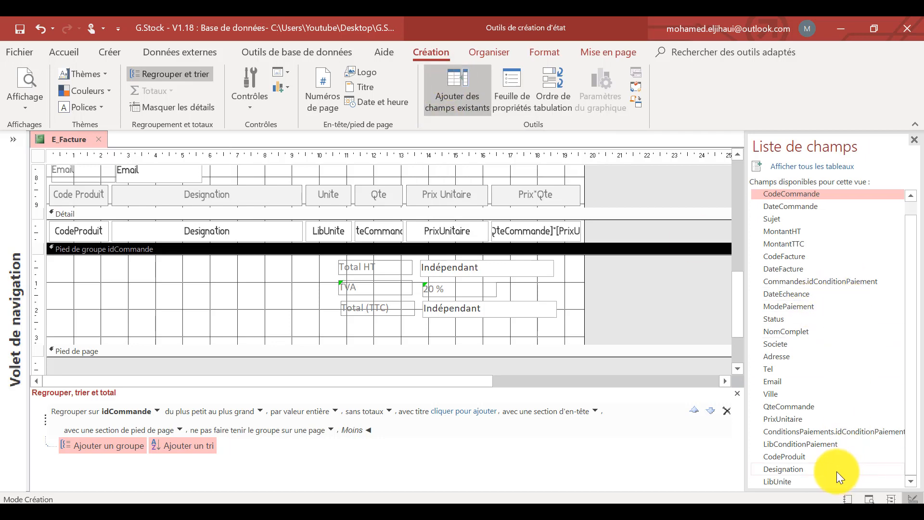
{"action": "left_click_drag", "start_coordinate": [849, 442], "coordinate": [156, 298]}
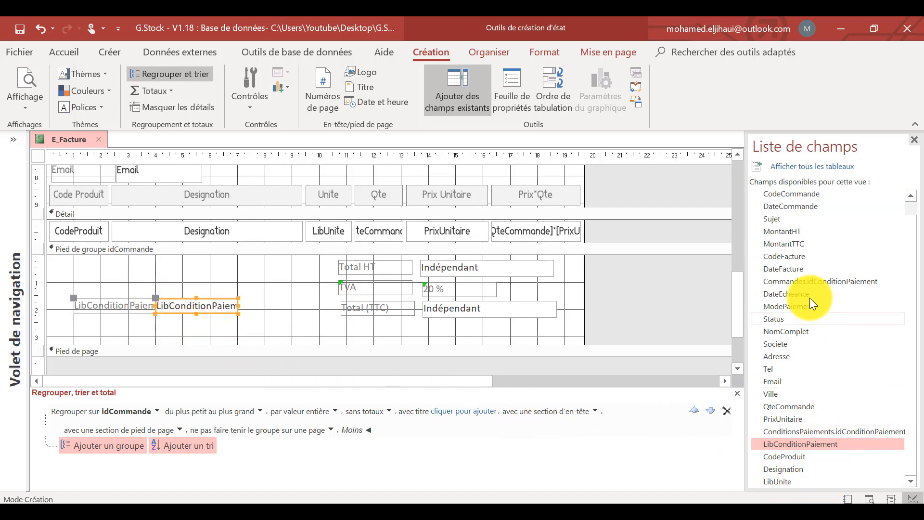
{"action": "left_click_drag", "start_coordinate": [790, 295], "coordinate": [199, 333]}
{"action": "left_click", "coordinate": [269, 333]}
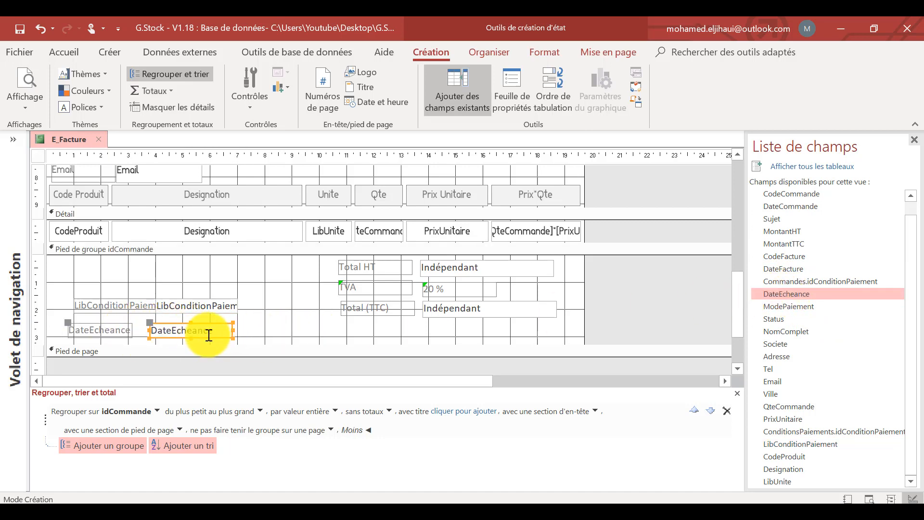
{"action": "left_click", "coordinate": [288, 331]}
Widen the company contact details label below the logo so it extends to the logo's outer edge.
{"action": "scroll", "coordinate": [288, 331], "scroll_direction": "up", "scroll_amount": 10}
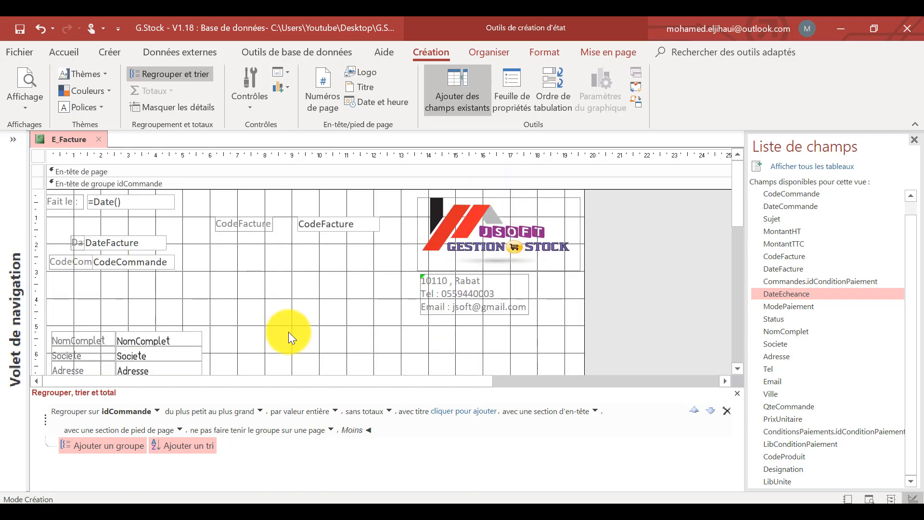
{"action": "left_click", "coordinate": [293, 293]}
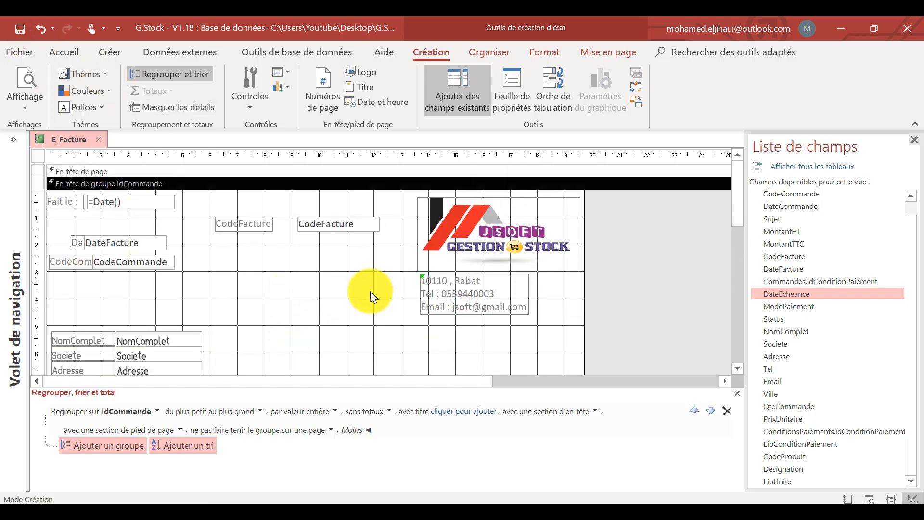
{"action": "left_click", "coordinate": [524, 295]}
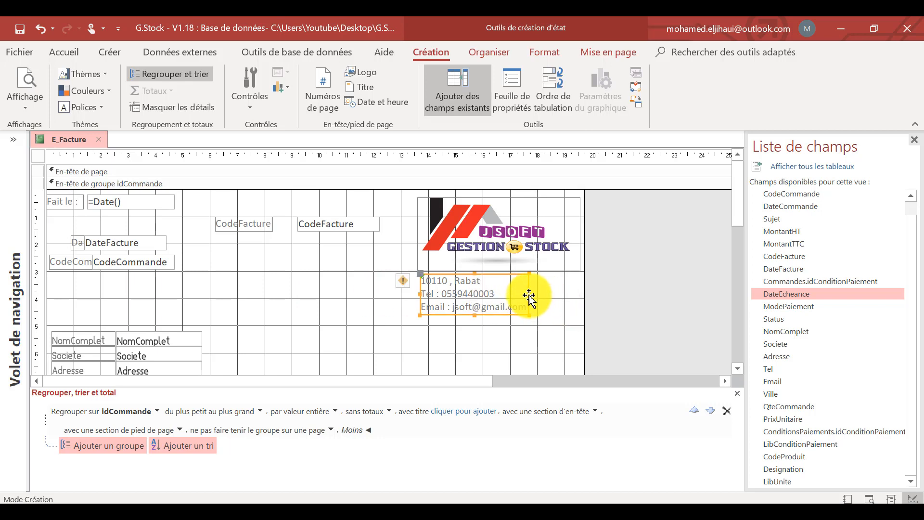
{"action": "left_click_drag", "start_coordinate": [529, 295], "coordinate": [582, 295]}
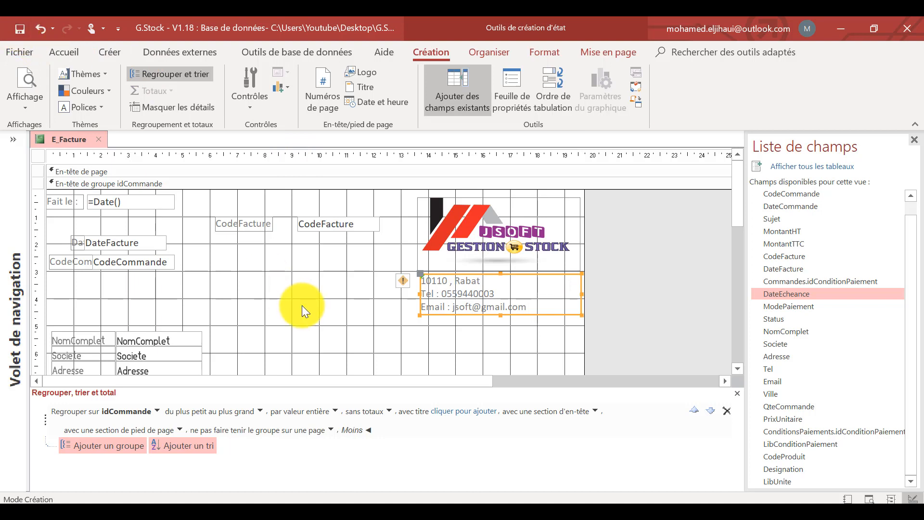
Set the font of all the report's controls to Hyatheus.
{"action": "scroll", "coordinate": [302, 305], "scroll_direction": "down", "scroll_amount": 5}
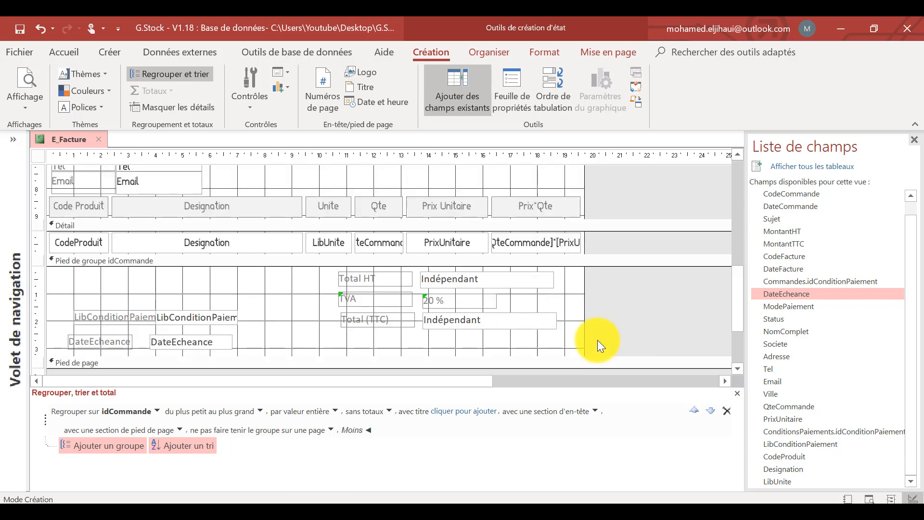
{"action": "scroll", "coordinate": [597, 339], "scroll_direction": "up", "scroll_amount": 6}
{"action": "left_click_drag", "start_coordinate": [42, 195], "coordinate": [167, 345]}
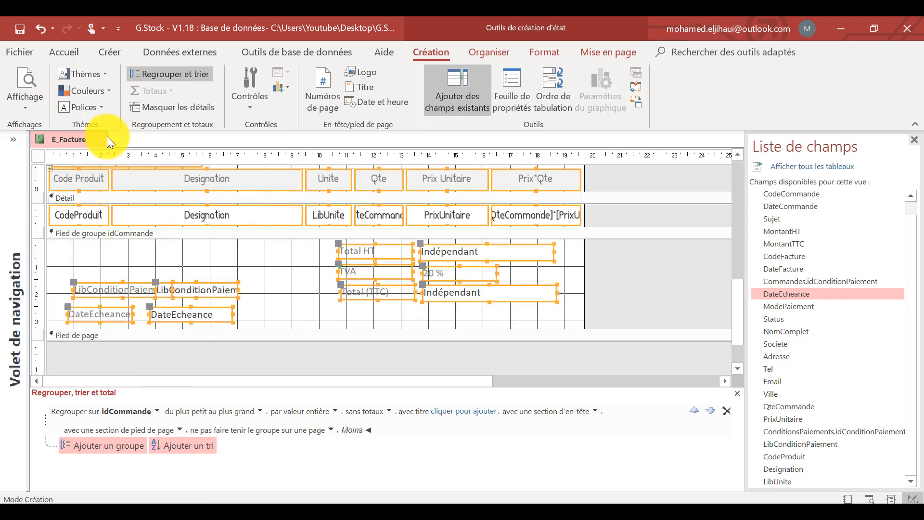
{"action": "left_click", "coordinate": [72, 51]}
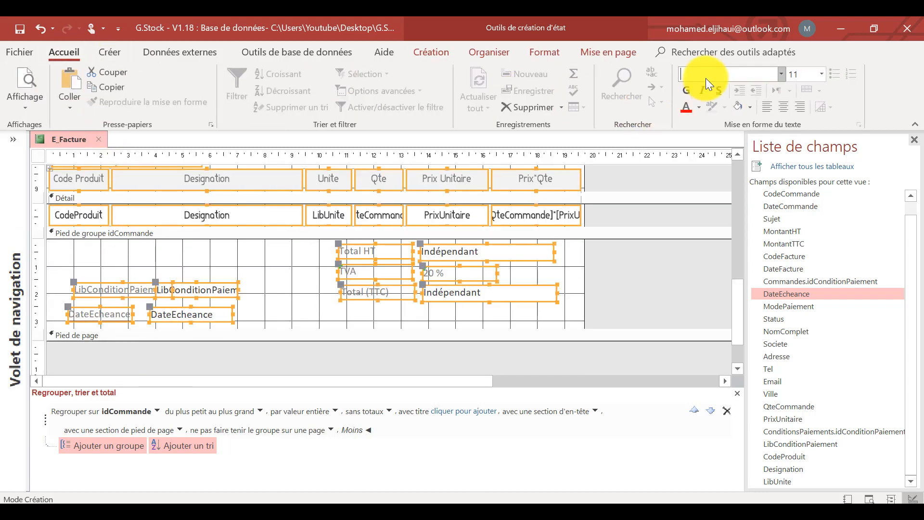
{"action": "key", "text": "Return"}
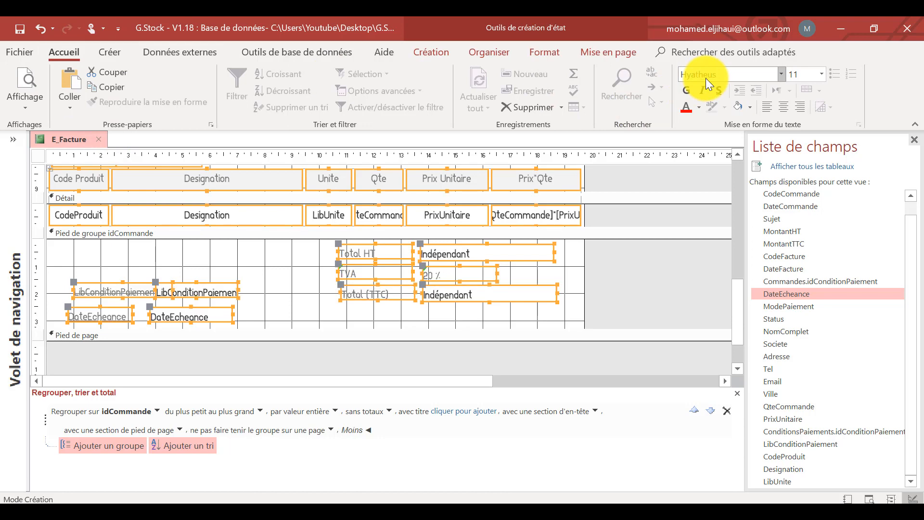
{"action": "left_click", "coordinate": [642, 278]}
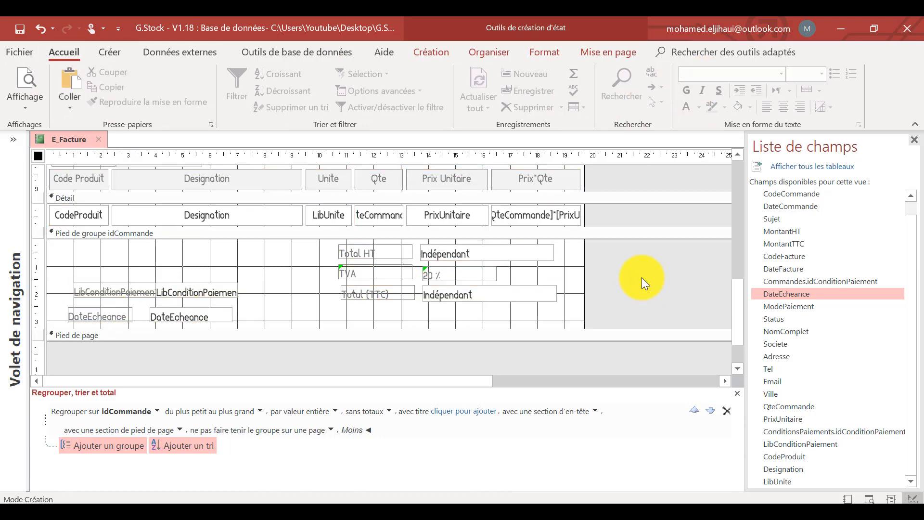
Delete the CodeFacture label in the group header and enlarge its text box to about 4.3 cm by 1 cm.
{"action": "scroll", "coordinate": [642, 277], "scroll_direction": "up", "scroll_amount": 10}
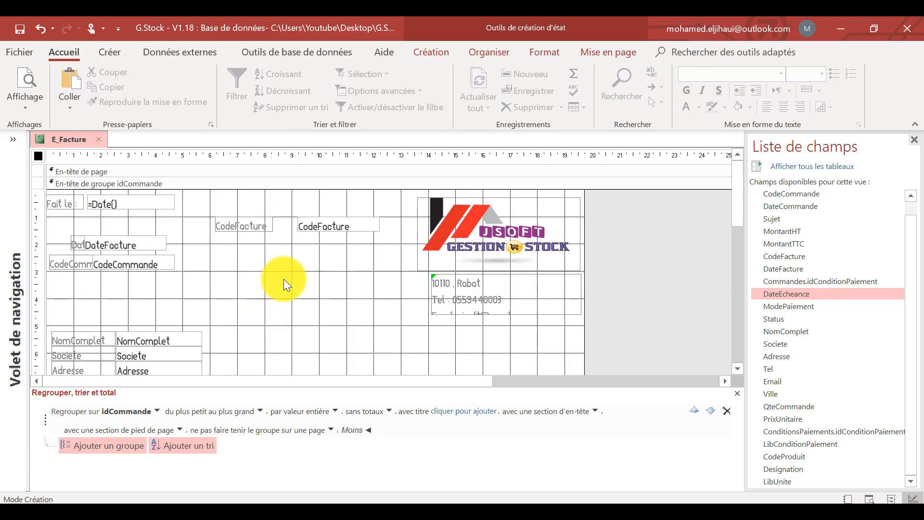
{"action": "left_click", "coordinate": [260, 230]}
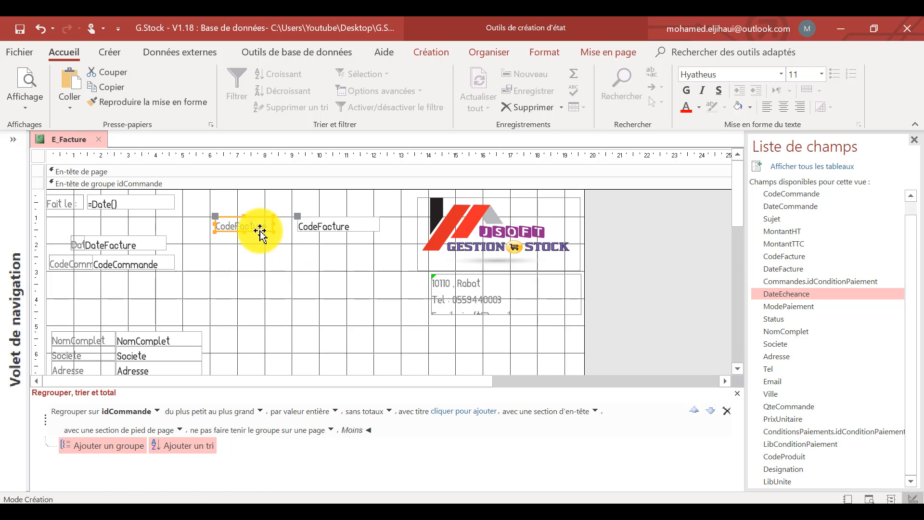
{"action": "key", "text": "Delete"}
{"action": "left_click", "coordinate": [314, 222]}
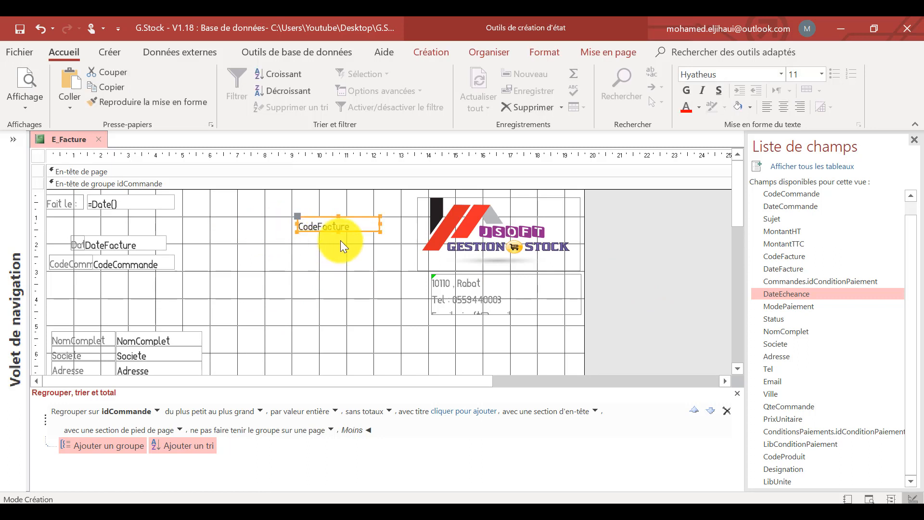
{"action": "left_click_drag", "start_coordinate": [338, 232], "coordinate": [261, 231]}
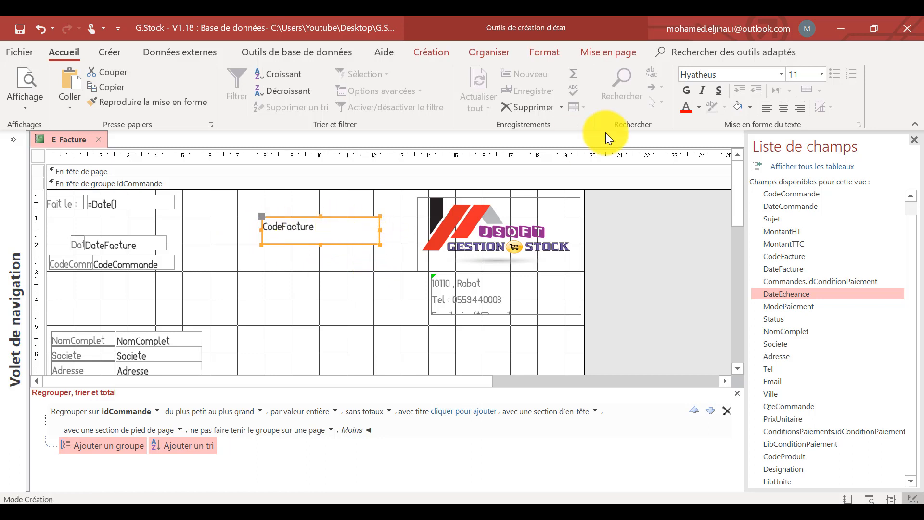
Rename the CodeFacture text box as txtCodeFacture.
{"action": "left_click", "coordinate": [430, 50]}
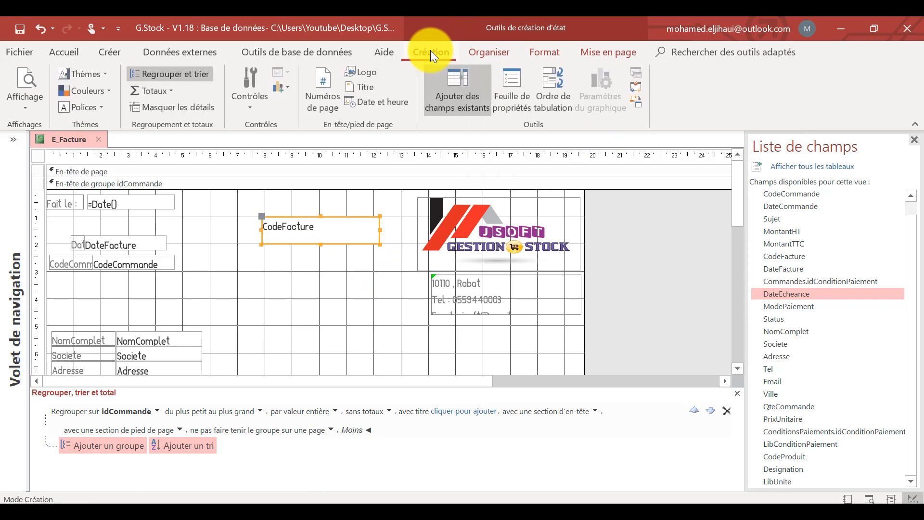
{"action": "left_click", "coordinate": [512, 94]}
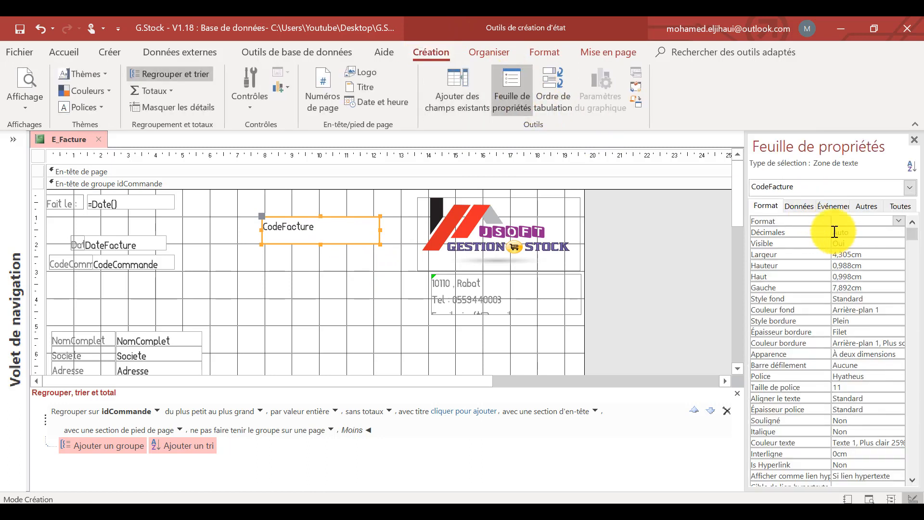
{"action": "left_click", "coordinate": [804, 207]}
{"action": "left_click", "coordinate": [906, 212]}
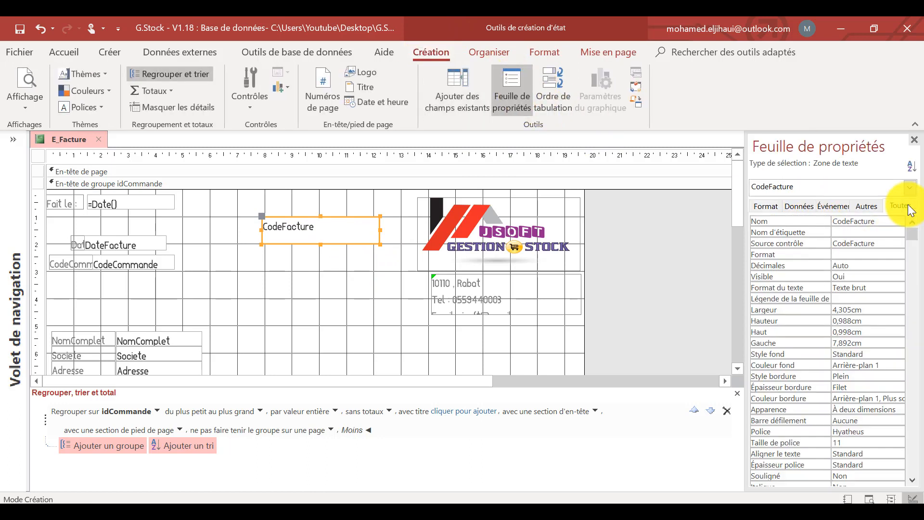
{"action": "left_click", "coordinate": [837, 219]}
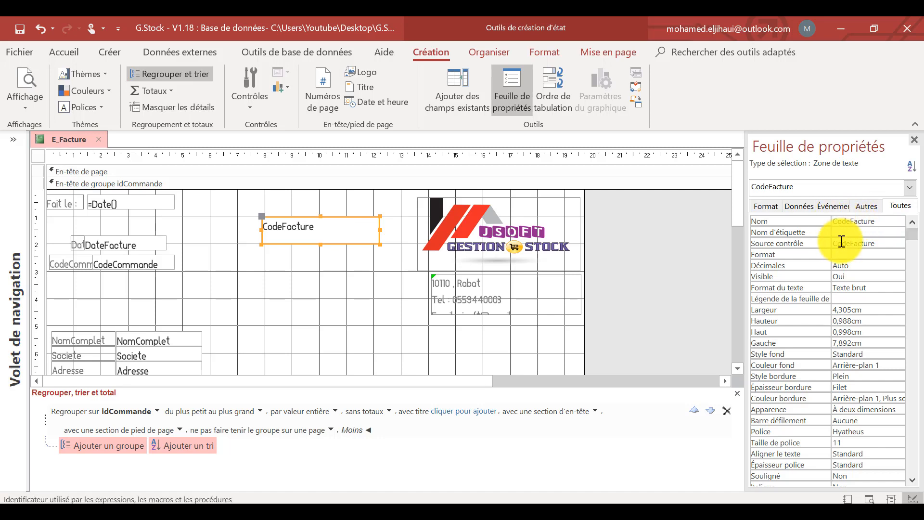
{"action": "key", "text": "Delete"}
{"action": "type", "text": "xt"}
{"action": "left_click", "coordinate": [841, 242]}
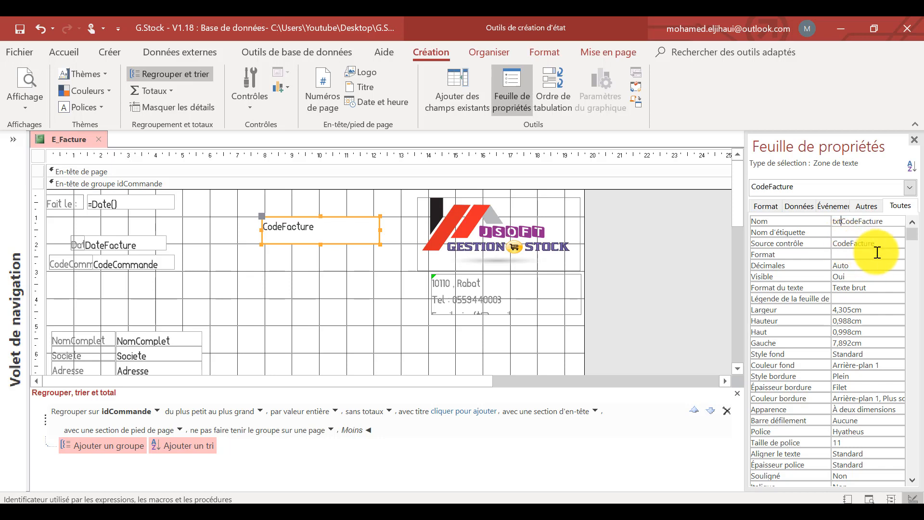
Set the control source of txtCodeFacture to the expression "Facture N° :" & CodeFacture using the expression builder.
{"action": "left_click", "coordinate": [883, 243]}
{"action": "left_click", "coordinate": [823, 244]}
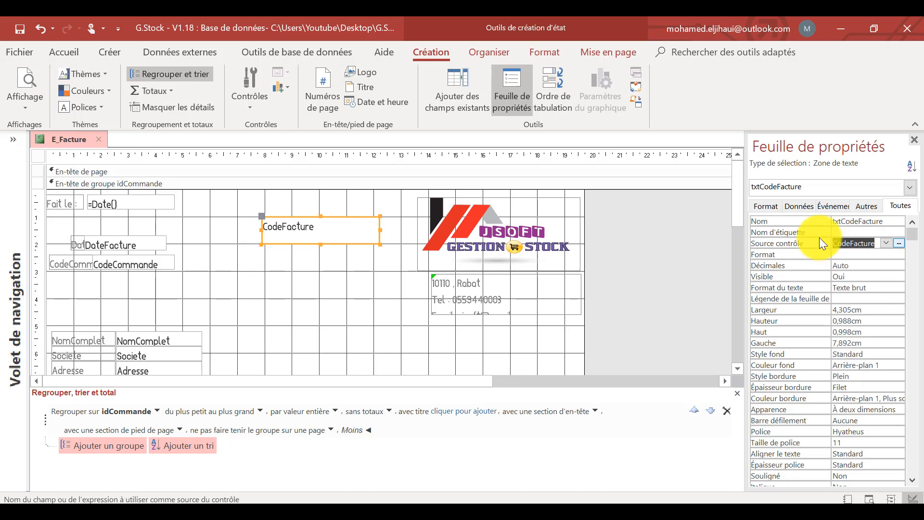
{"action": "left_click", "coordinate": [850, 244]}
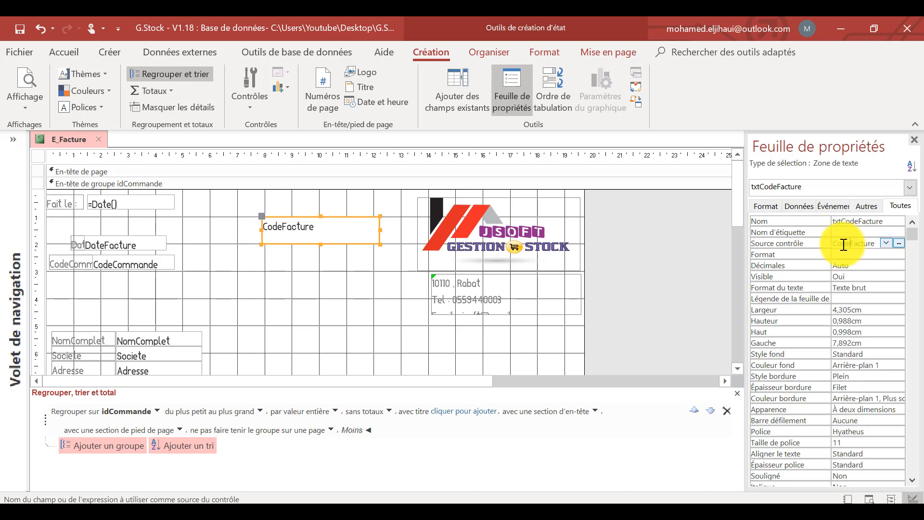
{"action": "left_click", "coordinate": [852, 222]}
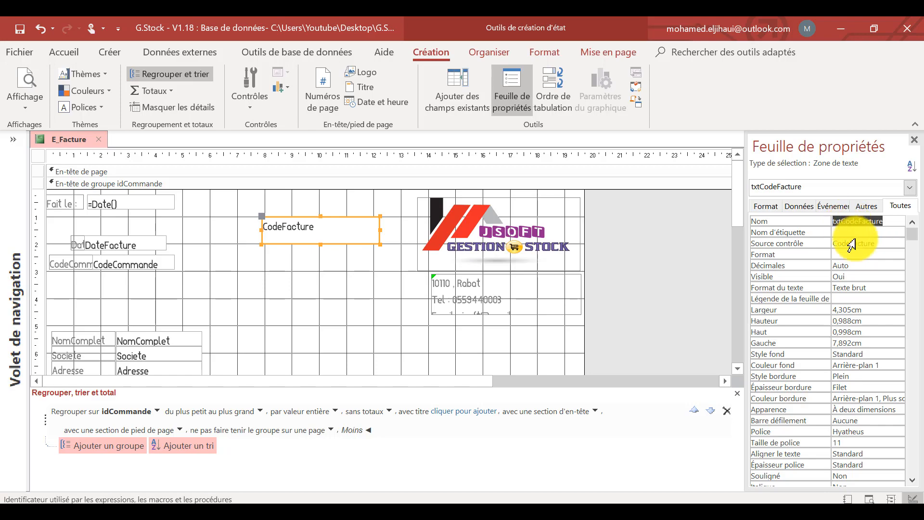
{"action": "left_click", "coordinate": [866, 243]}
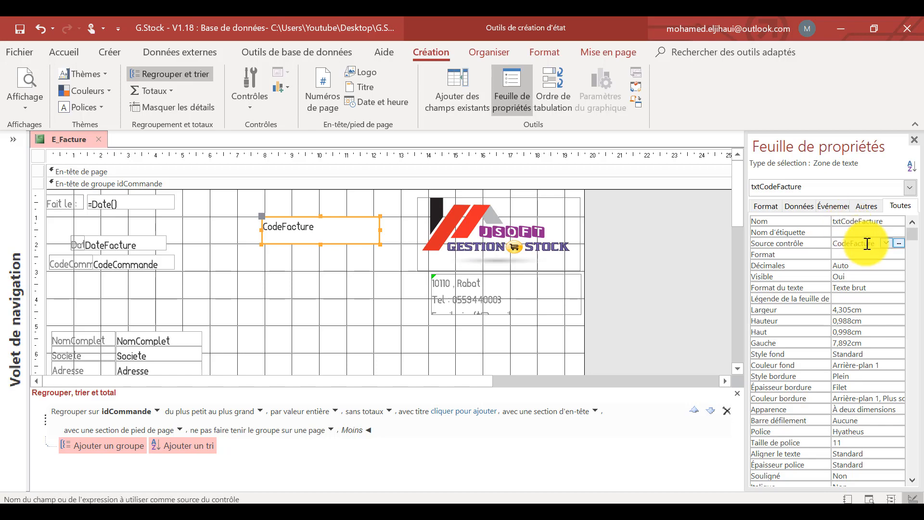
{"action": "left_click", "coordinate": [900, 243]}
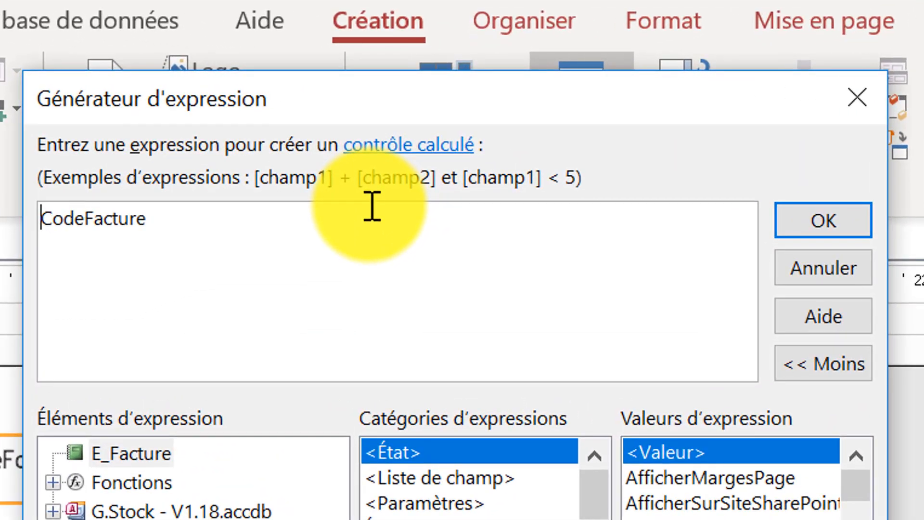
{"action": "type", "text": "\"Fact"}
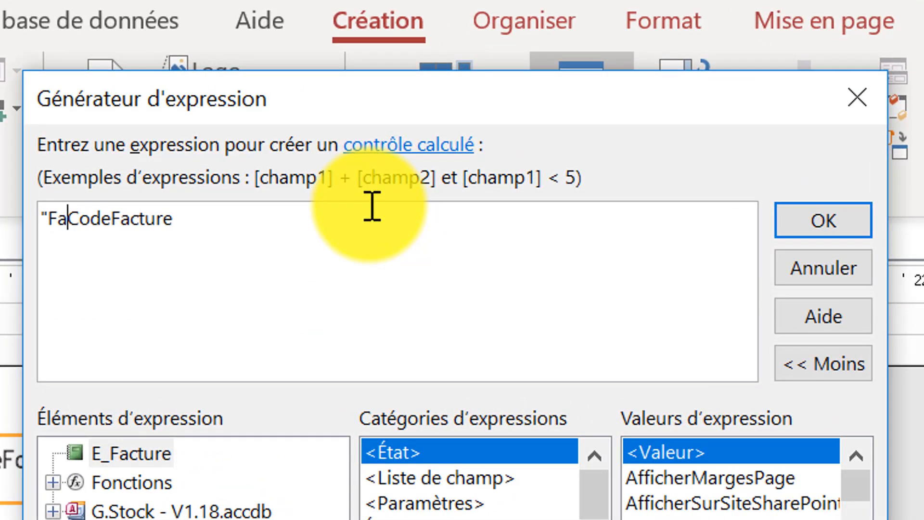
{"action": "type", "text": "ure "}
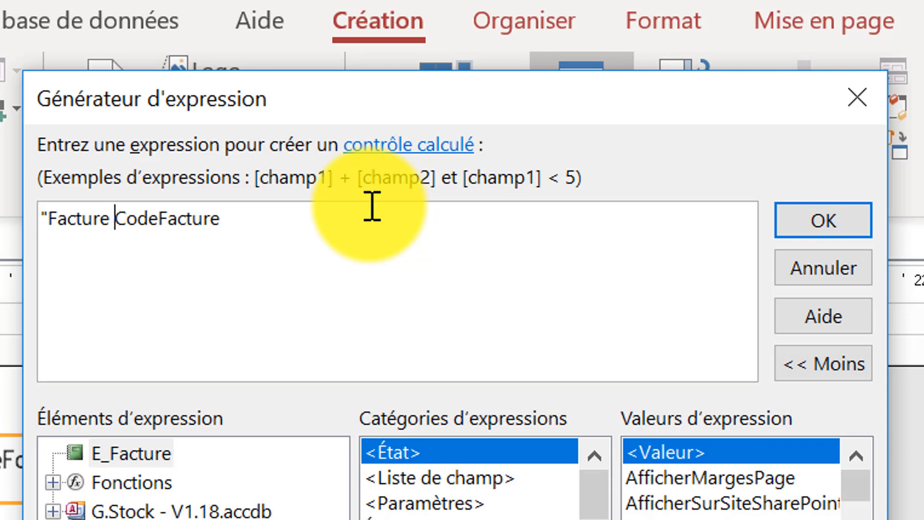
{"action": "type", "text": "N° "}
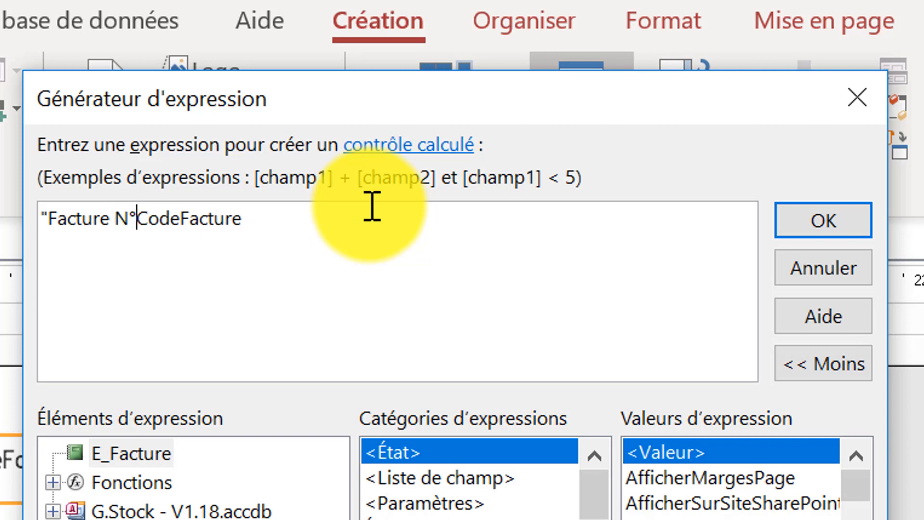
{"action": "type", "text": "\""}
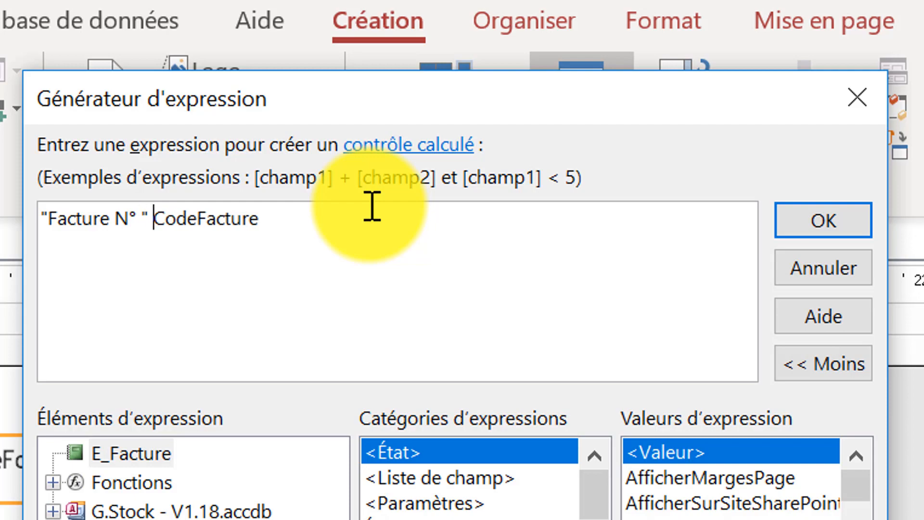
{"action": "key", "text": "BackSpace"}
{"action": "key", "text": "BackSpace"}
{"action": "type", "text": ":\" &"}
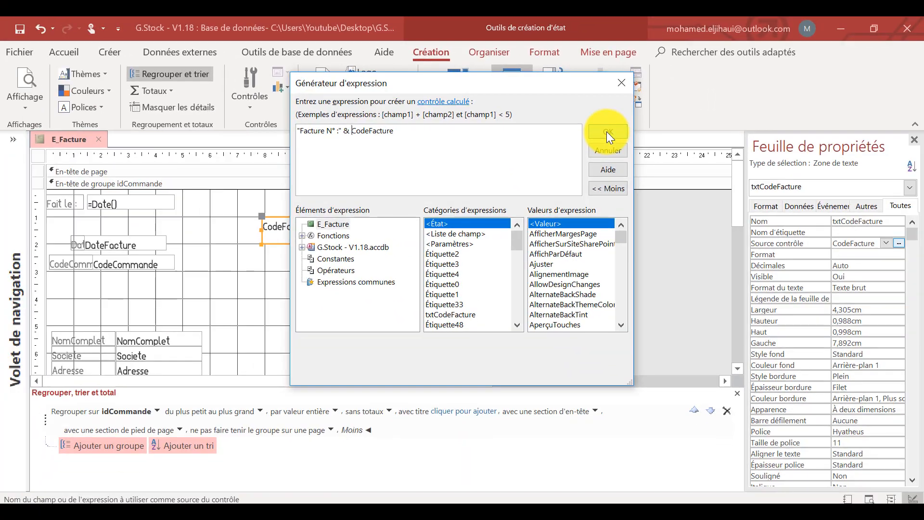
{"action": "left_click", "coordinate": [607, 133]}
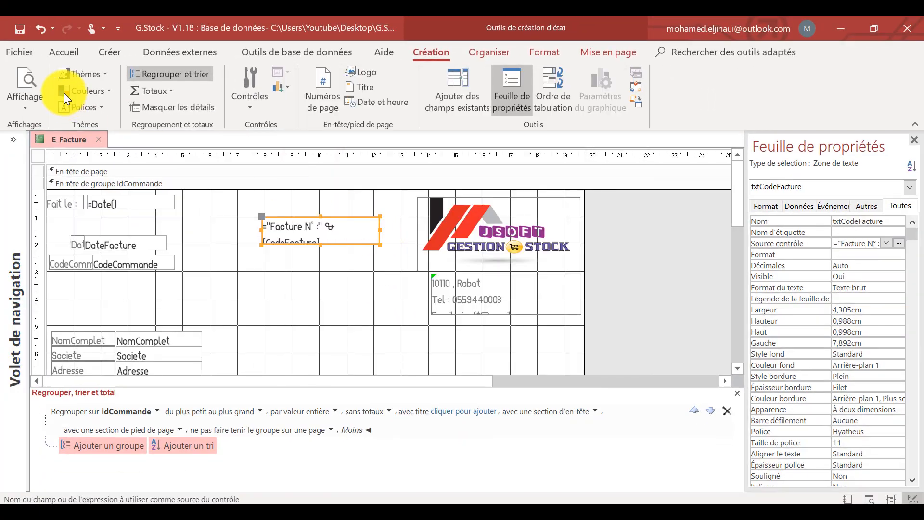
Format the txtCodeFacture text box in bold at 14 points.
{"action": "left_click", "coordinate": [63, 51]}
{"action": "left_click", "coordinate": [821, 75]}
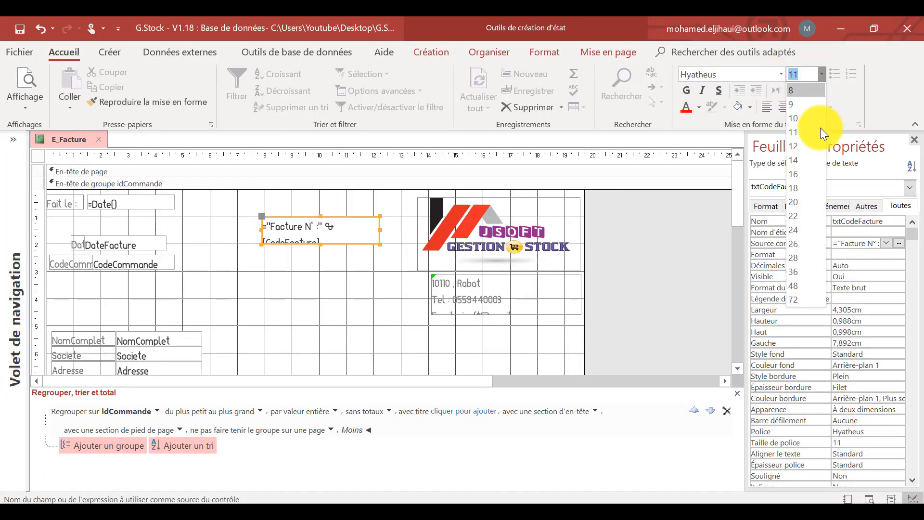
{"action": "left_click", "coordinate": [802, 161]}
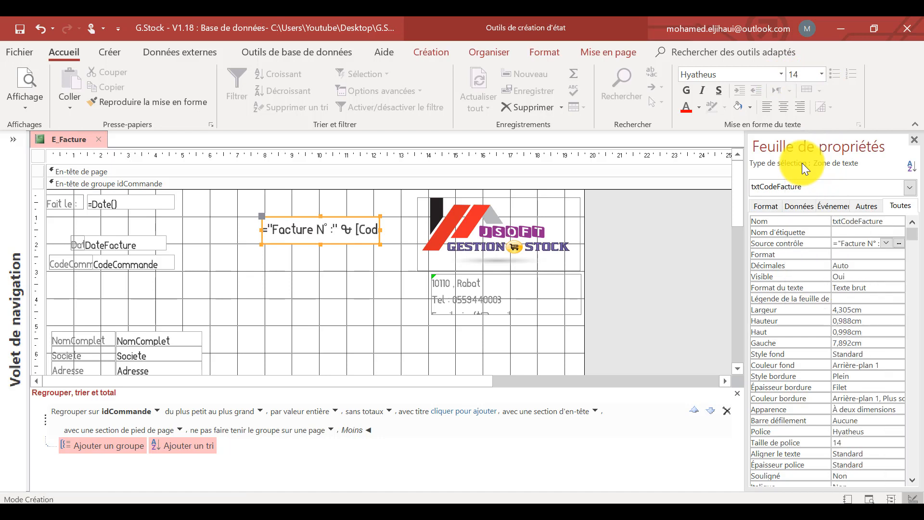
{"action": "left_click", "coordinate": [686, 92]}
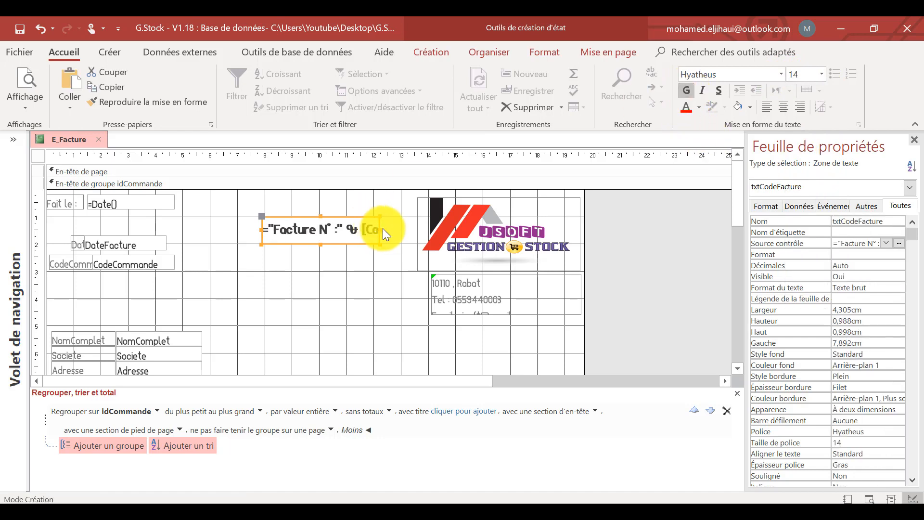
Widen txtCodeFacture to about 6.4 cm and move it to about 2 cm below the section's upper edge.
{"action": "left_click_drag", "start_coordinate": [380, 229], "coordinate": [410, 232]}
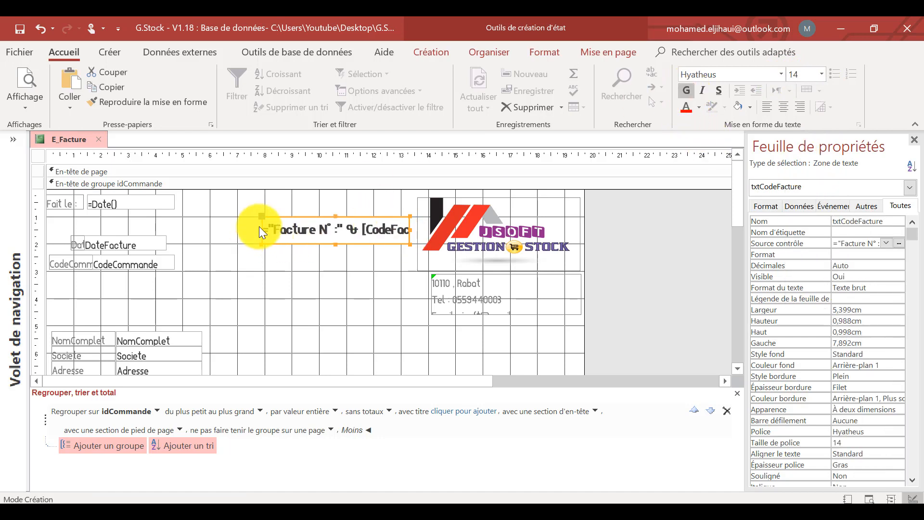
{"action": "left_click_drag", "start_coordinate": [259, 226], "coordinate": [234, 225]}
{"action": "left_click_drag", "start_coordinate": [337, 245], "coordinate": [317, 275]}
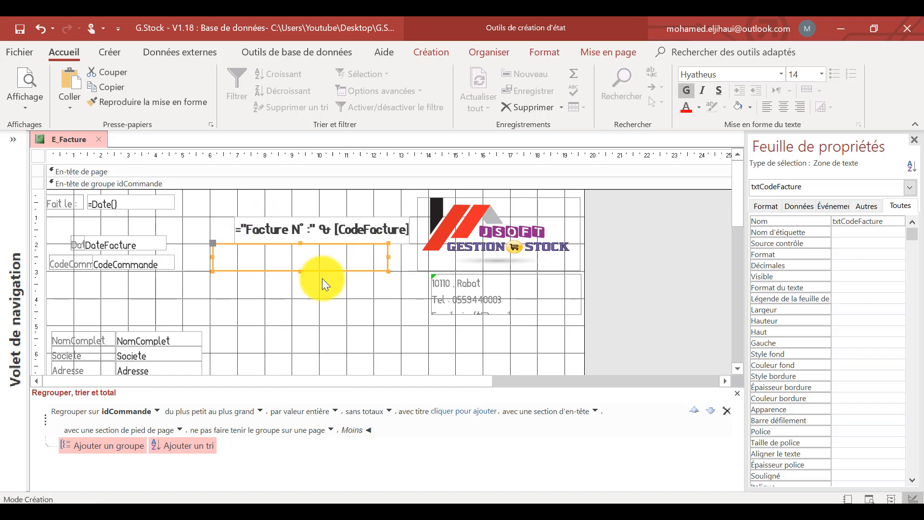
Increase the height of the company address label below the logo to fit all three contact lines.
{"action": "left_click", "coordinate": [356, 306]}
{"action": "left_click", "coordinate": [483, 310]}
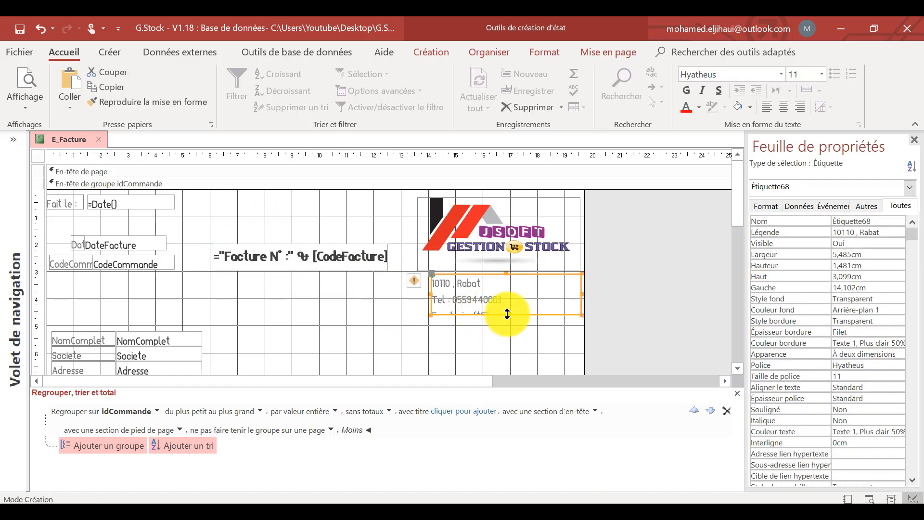
{"action": "left_click_drag", "start_coordinate": [505, 314], "coordinate": [509, 327]}
Widen txtCodeFacture on both sides to about 7 cm.
{"action": "left_click", "coordinate": [332, 258]}
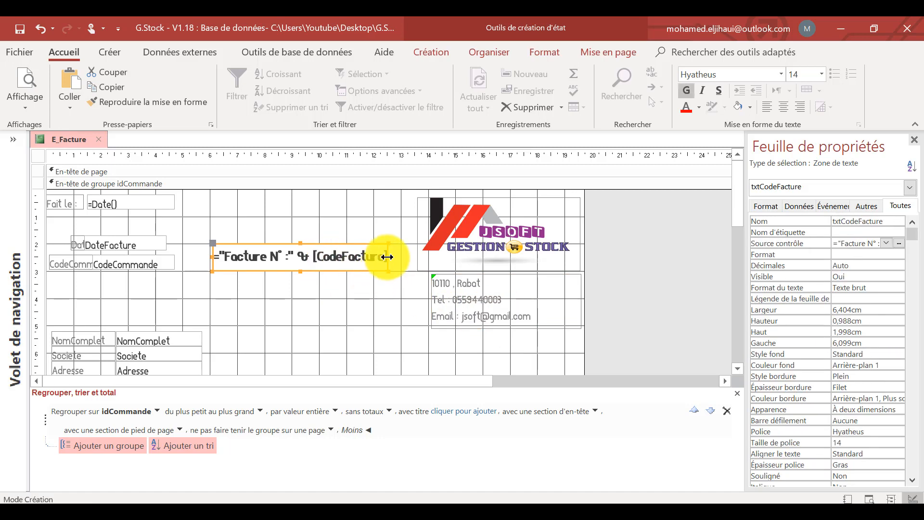
{"action": "left_click_drag", "start_coordinate": [389, 256], "coordinate": [402, 259]}
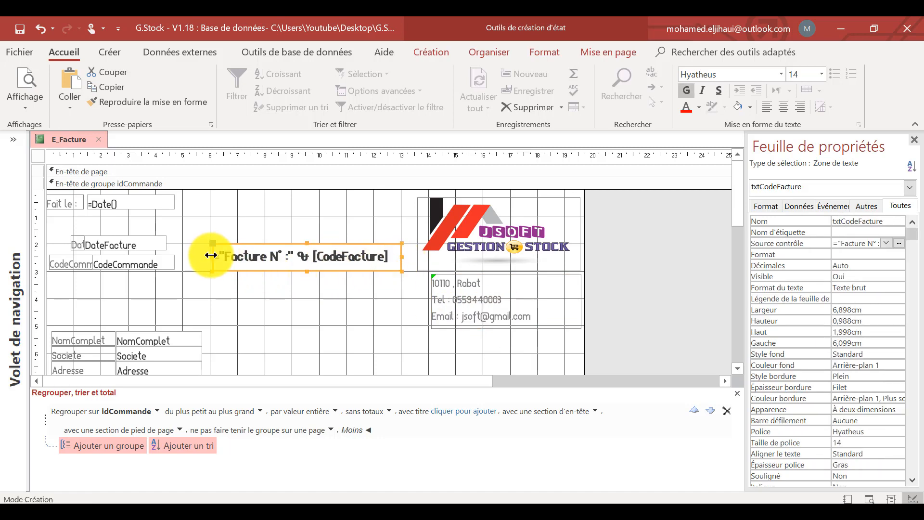
{"action": "left_click_drag", "start_coordinate": [211, 256], "coordinate": [207, 256]}
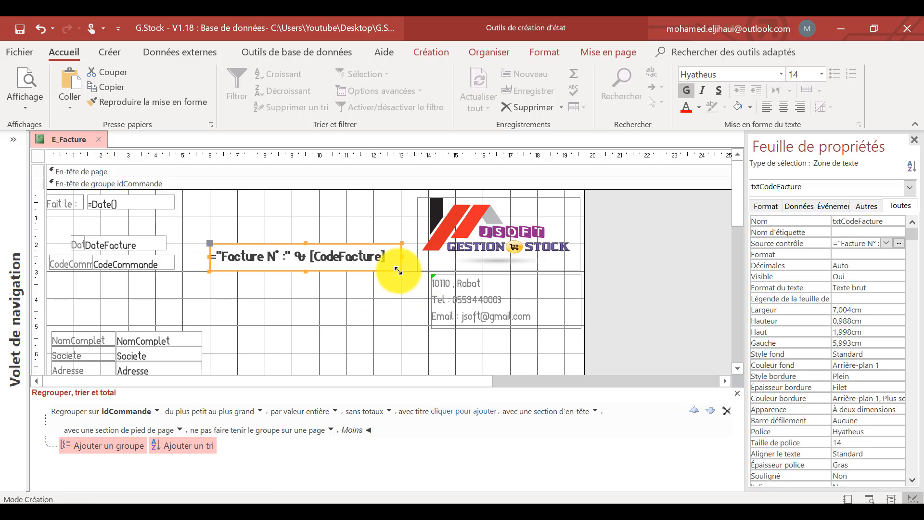
Apply the shadowed special effect to txtCodeFacture.
{"action": "right_click", "coordinate": [399, 271]}
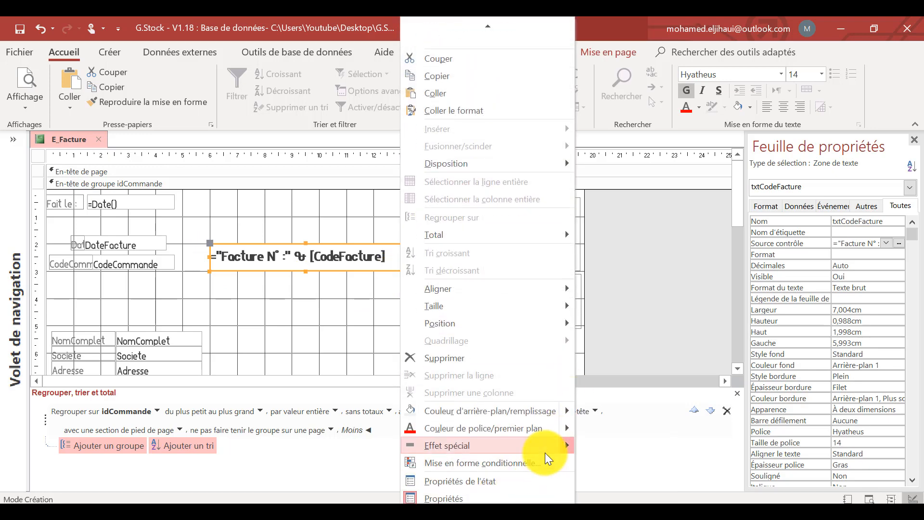
{"action": "mouse_move", "coordinate": [544, 447]}
{"action": "left_click", "coordinate": [636, 455]}
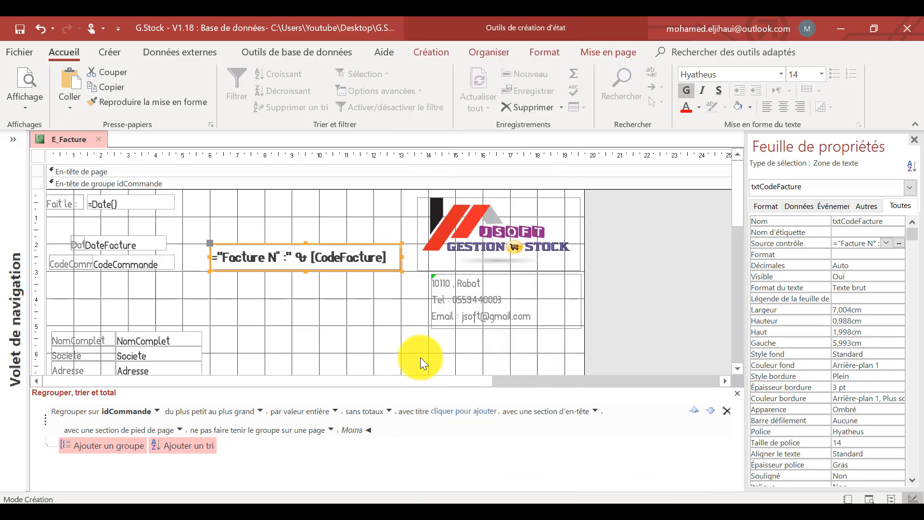
{"action": "left_click", "coordinate": [363, 313]}
Change the caption of the CodeCommande label to REF Commande.
{"action": "left_click", "coordinate": [72, 262]}
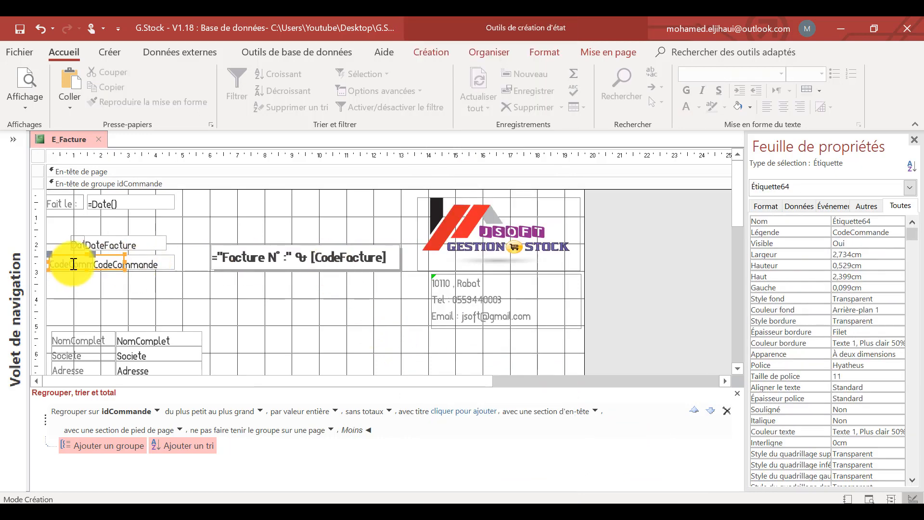
{"action": "double_click", "coordinate": [73, 262]}
{"action": "type", "text": "REF Commande"}
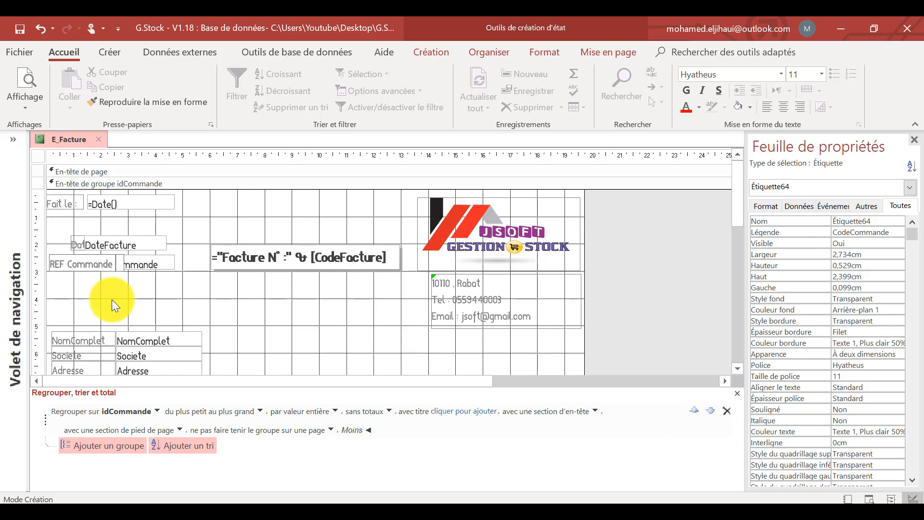
{"action": "left_click", "coordinate": [111, 299]}
Arrange the DateFacture and CodeCommande labels and text boxes together in a stacked layout.
{"action": "left_click_drag", "start_coordinate": [180, 296], "coordinate": [61, 241]}
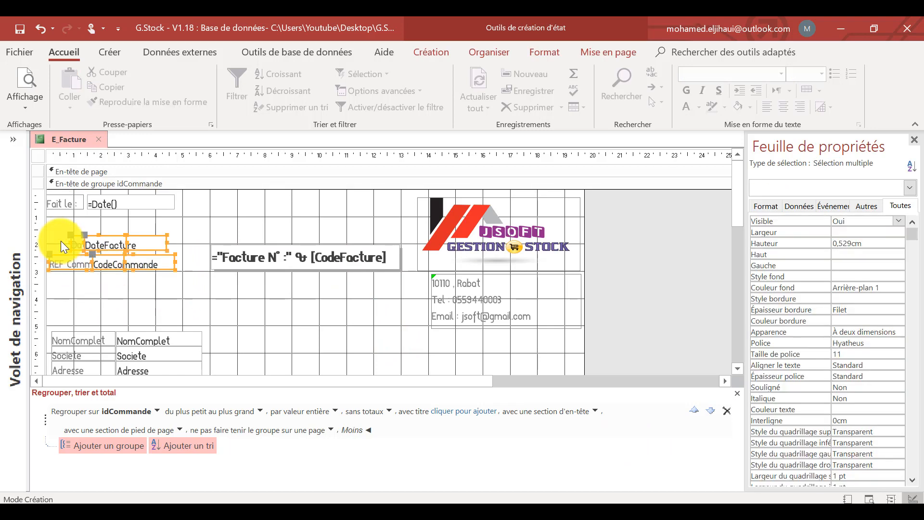
{"action": "left_click", "coordinate": [494, 51]}
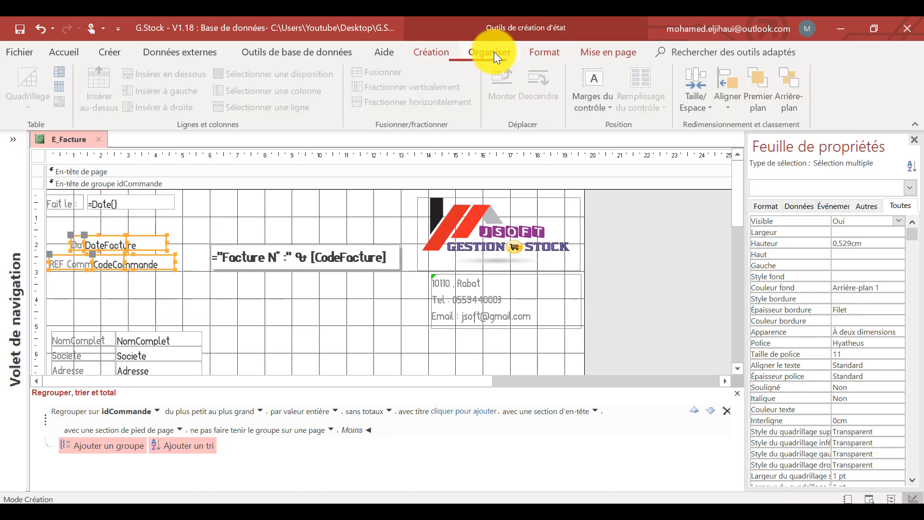
{"action": "left_click", "coordinate": [62, 74]}
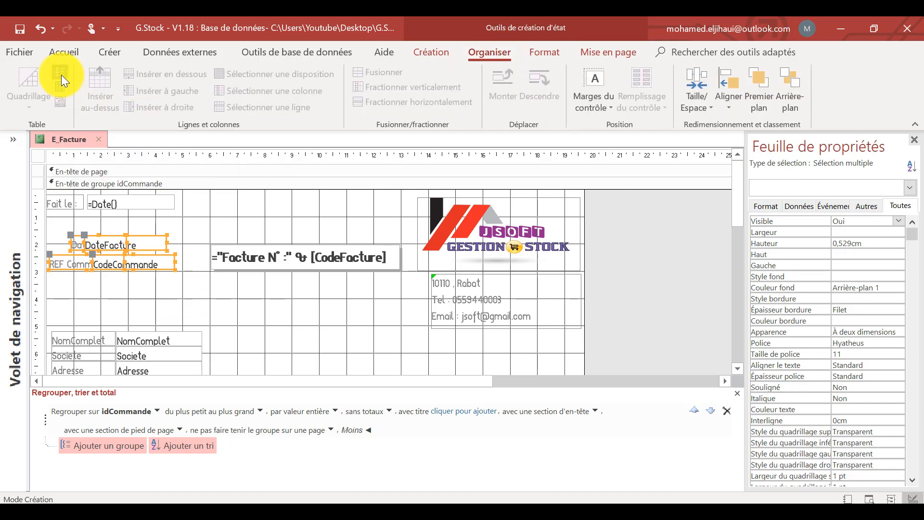
{"action": "left_click_drag", "start_coordinate": [61, 233], "coordinate": [42, 233]}
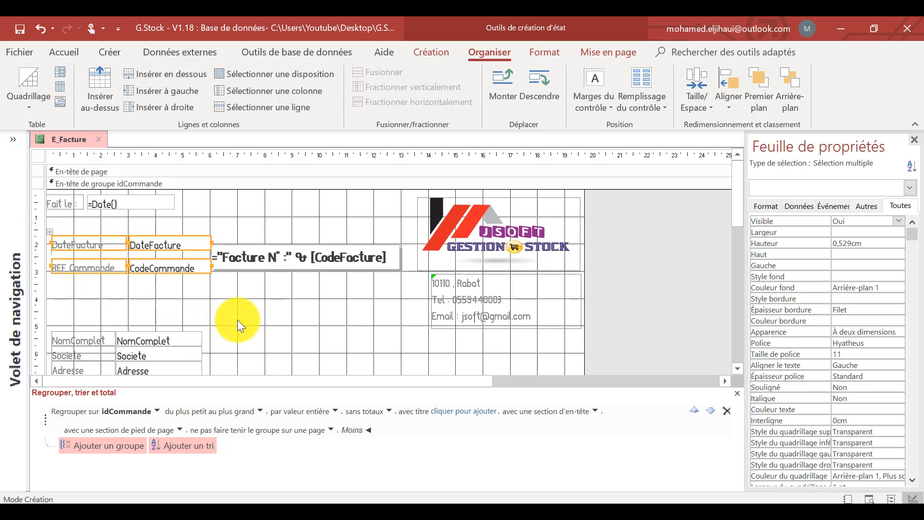
{"action": "left_click", "coordinate": [221, 319]}
Set the upper and lower padding of the DateFacture and CodeCommande layout controls to 0 cm.
{"action": "left_click", "coordinate": [123, 262]}
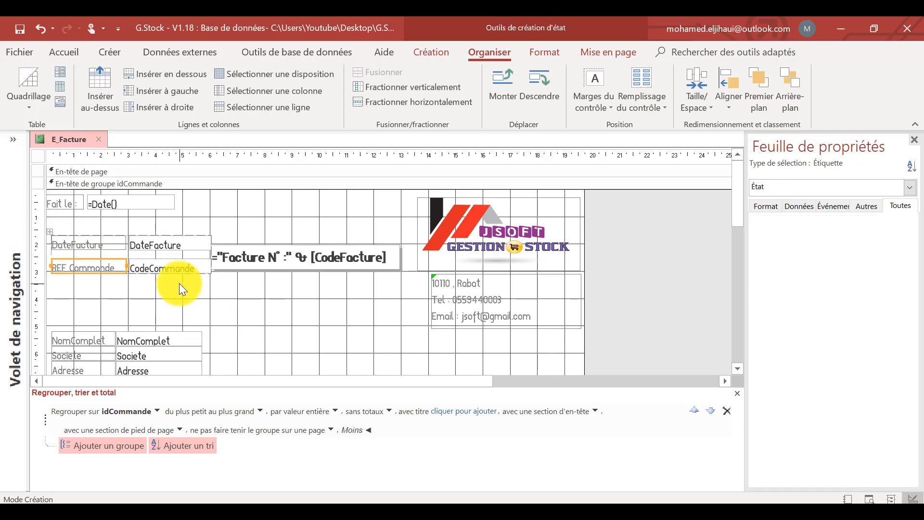
{"action": "left_click_drag", "start_coordinate": [178, 282], "coordinate": [119, 242]}
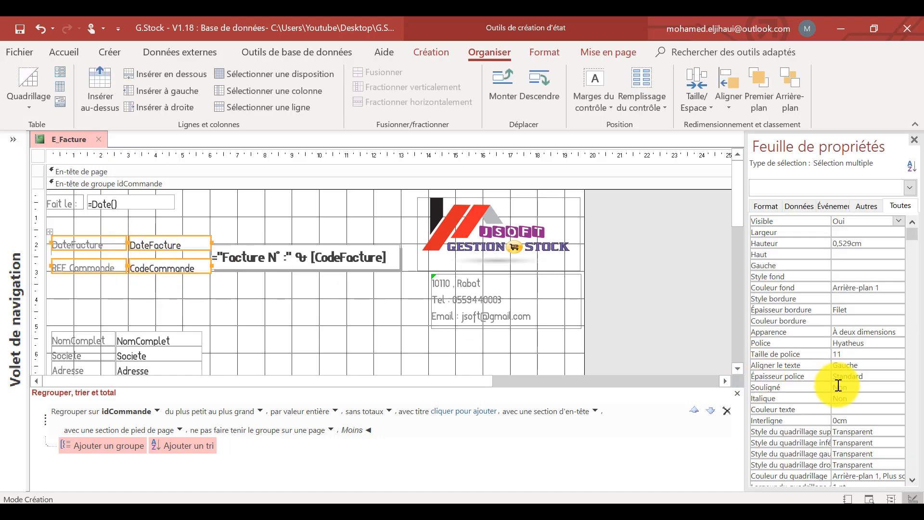
{"action": "scroll", "coordinate": [837, 385], "scroll_direction": "down", "scroll_amount": 5}
{"action": "left_click", "coordinate": [824, 411]}
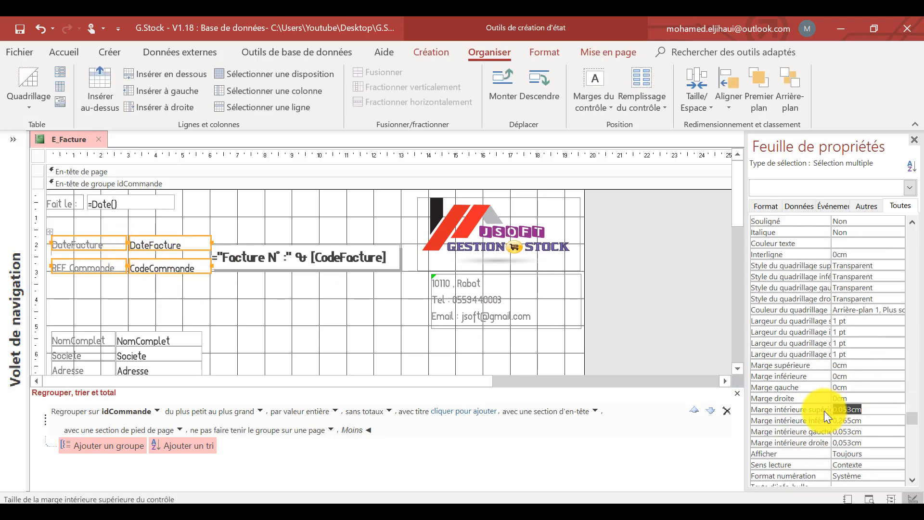
{"action": "type", "text": "0"}
{"action": "key", "text": "Return"}
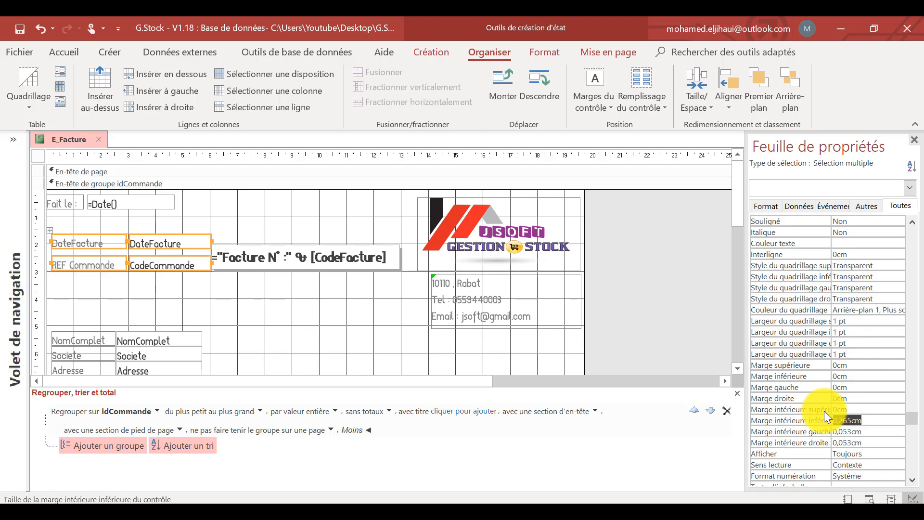
{"action": "type", "text": "0"}
{"action": "key", "text": "Return"}
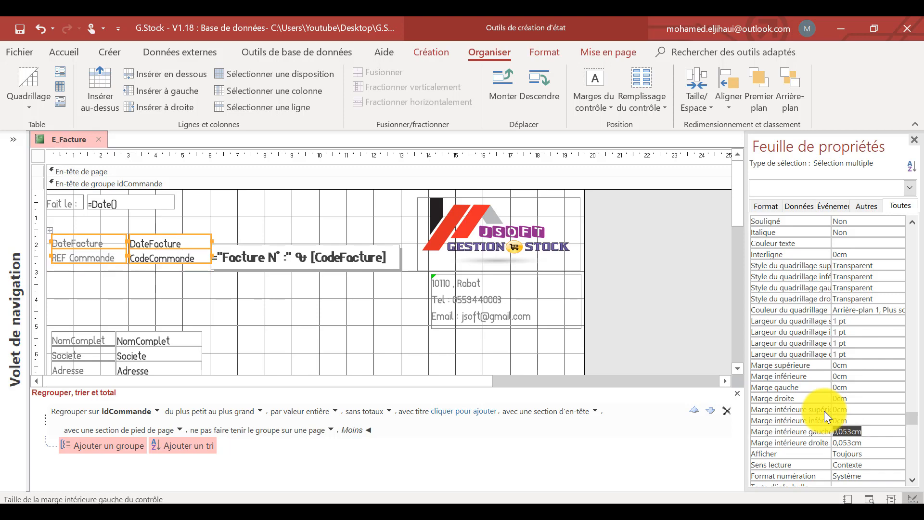
Move the DateFacture and CodeCommande layout slightly down and to the left.
{"action": "left_click", "coordinate": [375, 325]}
{"action": "left_click_drag", "start_coordinate": [168, 285], "coordinate": [91, 241]}
{"action": "left_click_drag", "start_coordinate": [140, 262], "coordinate": [137, 271]}
{"action": "left_click", "coordinate": [206, 316]}
Add a colon after the DateFacture and REF Commande captions and fit the label column to the text.
{"action": "left_click", "coordinate": [116, 251]}
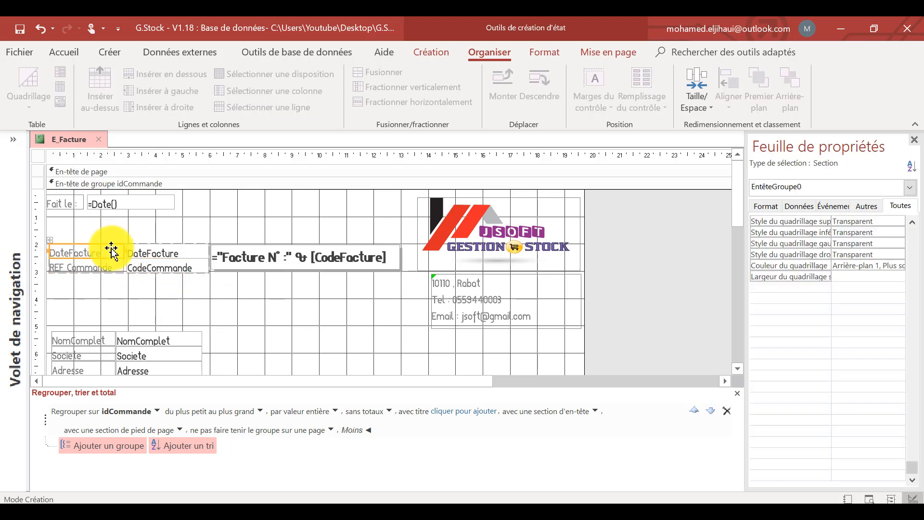
{"action": "left_click", "coordinate": [108, 270], "text": "shift"}
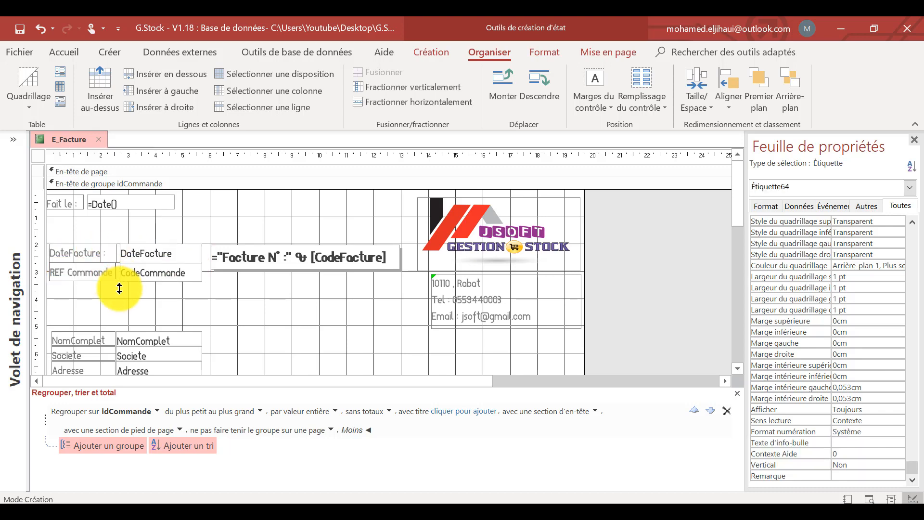
{"action": "left_click", "coordinate": [201, 206]}
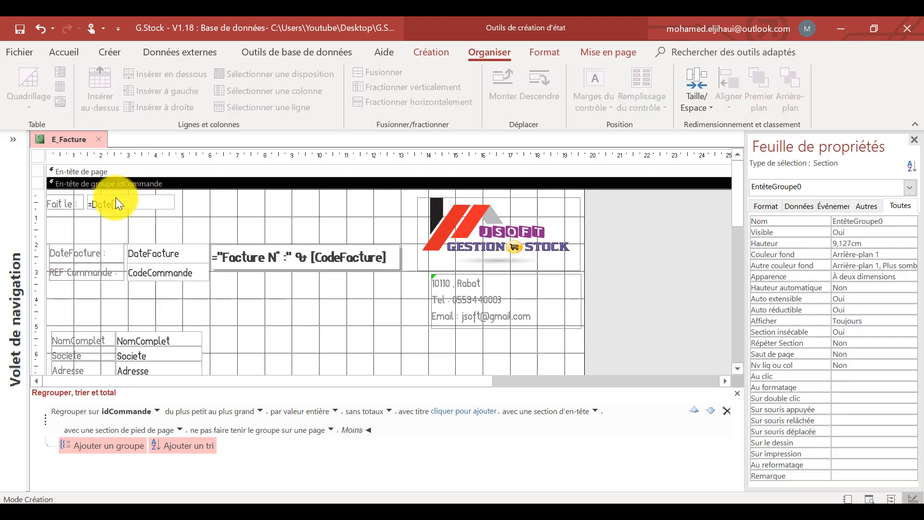
Resize the customer details layout, widening its fields and matching all controls to the shortest height, and move it up slightly.
{"action": "left_click", "coordinate": [115, 200]}
{"action": "left_click_drag", "start_coordinate": [194, 200], "coordinate": [90, 188]}
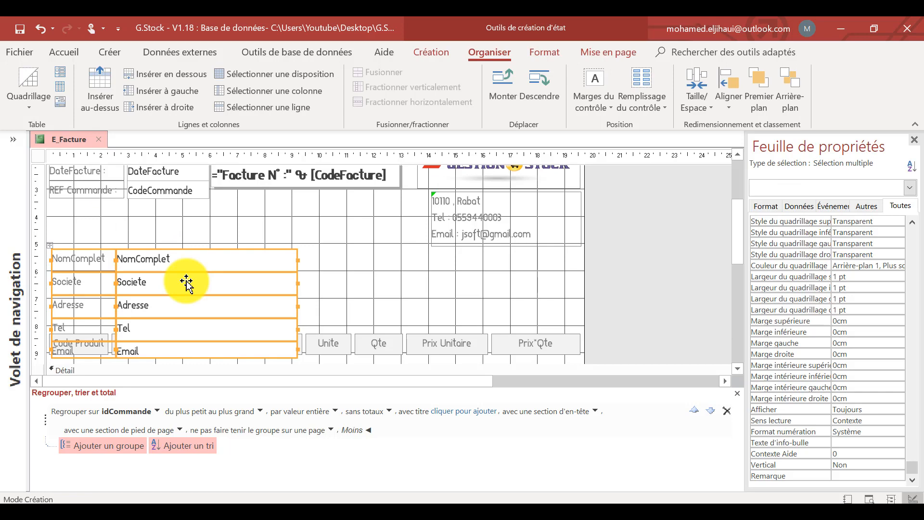
{"action": "left_click", "coordinate": [685, 111]}
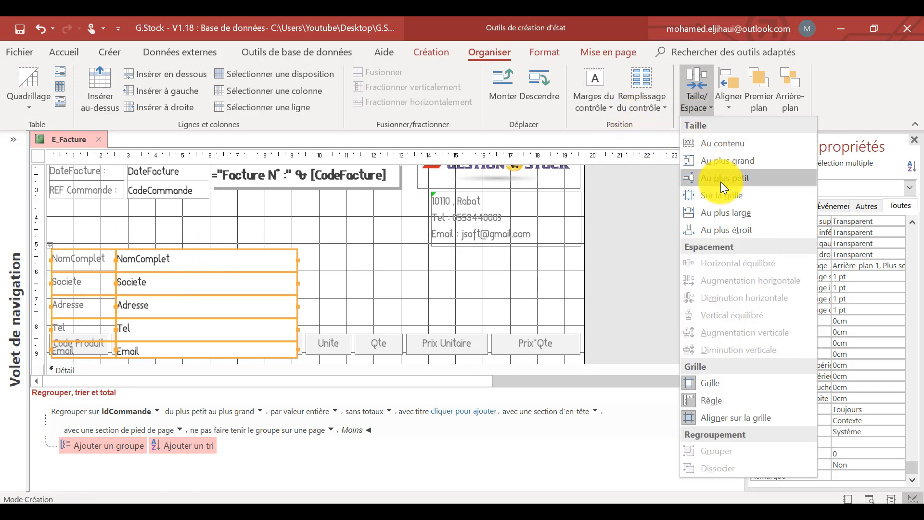
{"action": "left_click", "coordinate": [707, 182]}
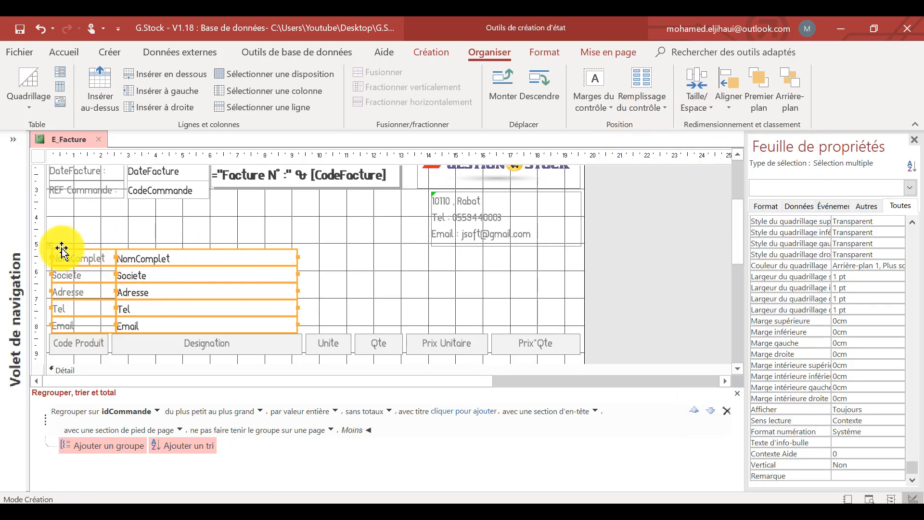
{"action": "left_click_drag", "start_coordinate": [51, 243], "coordinate": [50, 232]}
{"action": "left_click", "coordinate": [319, 264]}
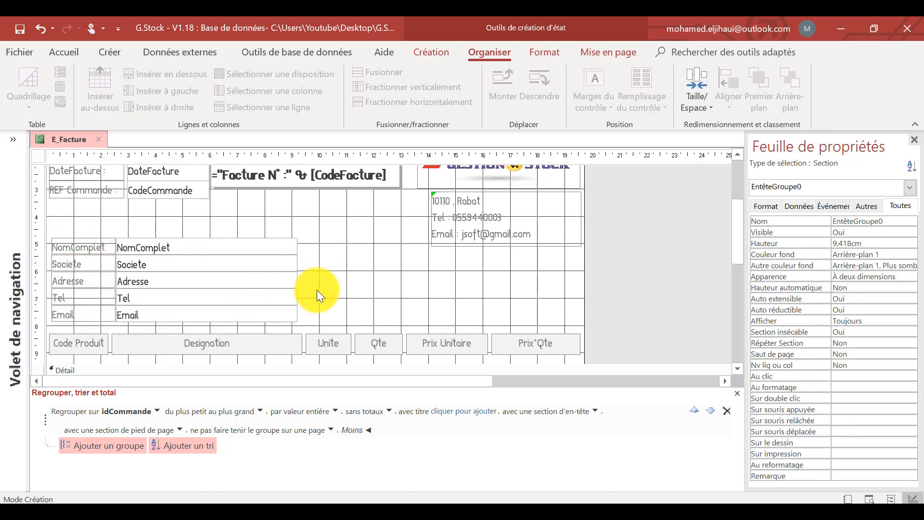
{"action": "left_click", "coordinate": [59, 241]}
{"action": "left_click", "coordinate": [91, 212]}
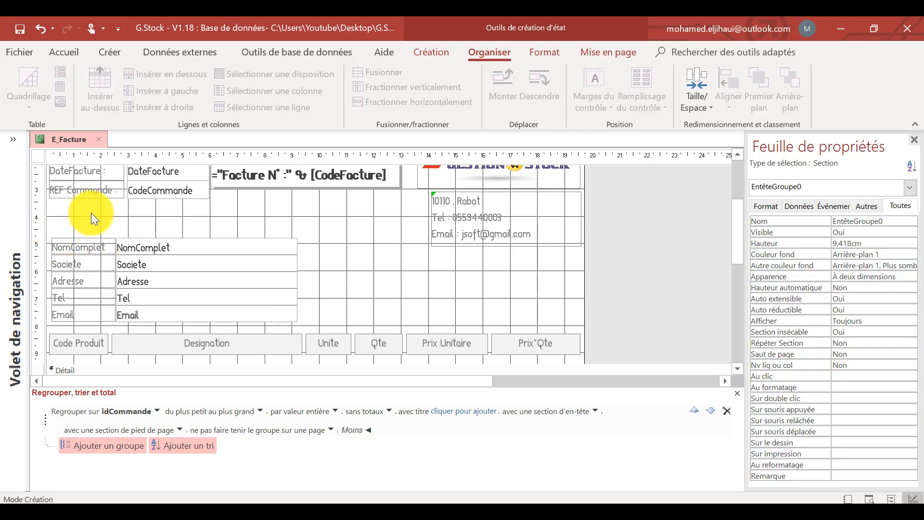
Draw a rectangle about 9.3 cm by 3.5 cm around the customer details controls and send it to the back.
{"action": "scroll", "coordinate": [177, 212], "scroll_direction": "up", "scroll_amount": 2}
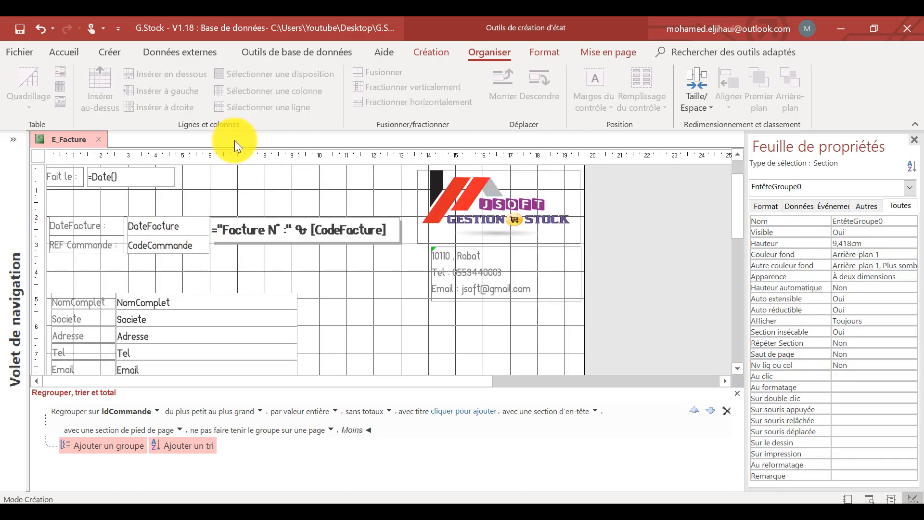
{"action": "left_click", "coordinate": [435, 51]}
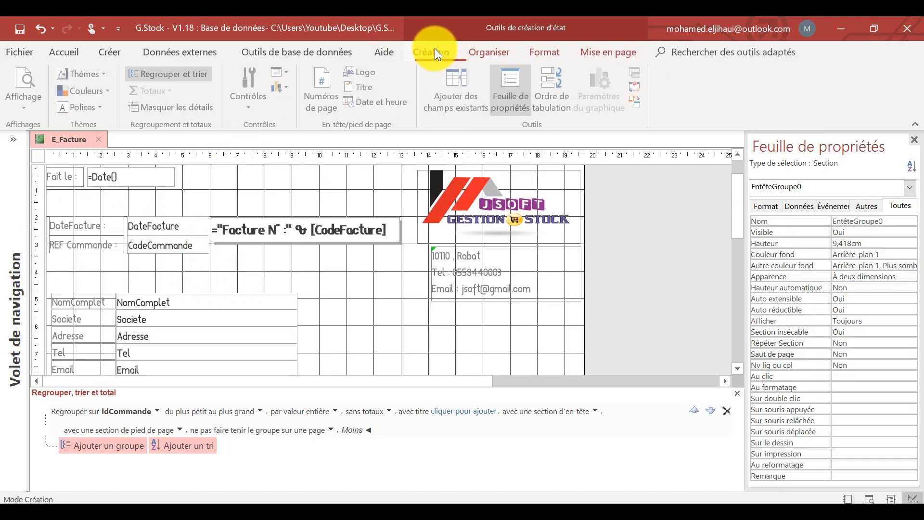
{"action": "left_click", "coordinate": [260, 106]}
{"action": "left_click", "coordinate": [246, 186]}
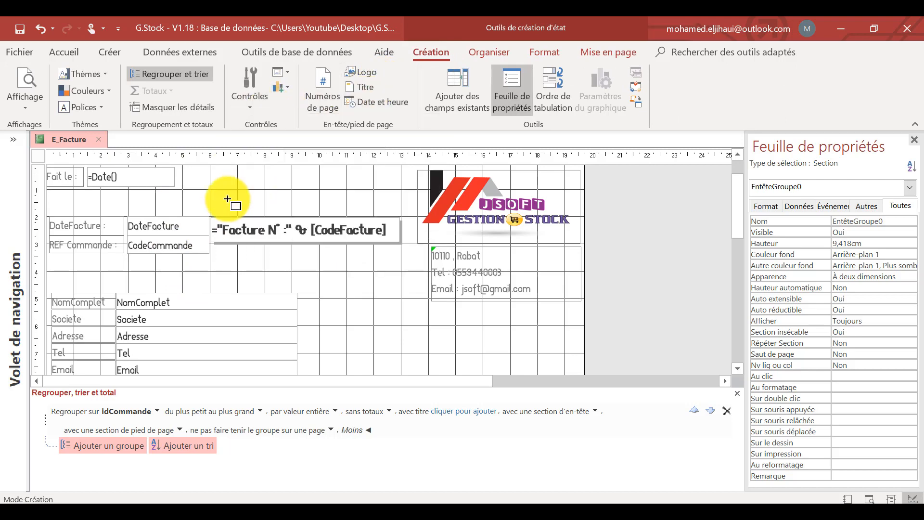
{"action": "scroll", "coordinate": [139, 247], "scroll_direction": "down", "scroll_amount": 2}
{"action": "mouse_move", "coordinate": [50, 232]}
{"action": "left_mouse_down"}
{"action": "mouse_move", "coordinate": [56, 306]}
{"action": "mouse_move", "coordinate": [96, 332]}
{"action": "mouse_move", "coordinate": [310, 325]}
{"action": "mouse_move", "coordinate": [303, 328]}
{"action": "left_mouse_up"}
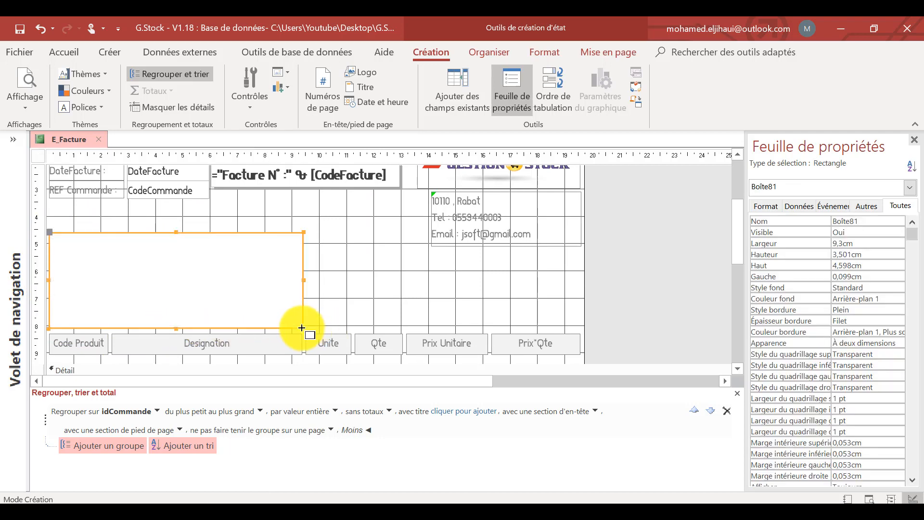
{"action": "right_click", "coordinate": [270, 231]}
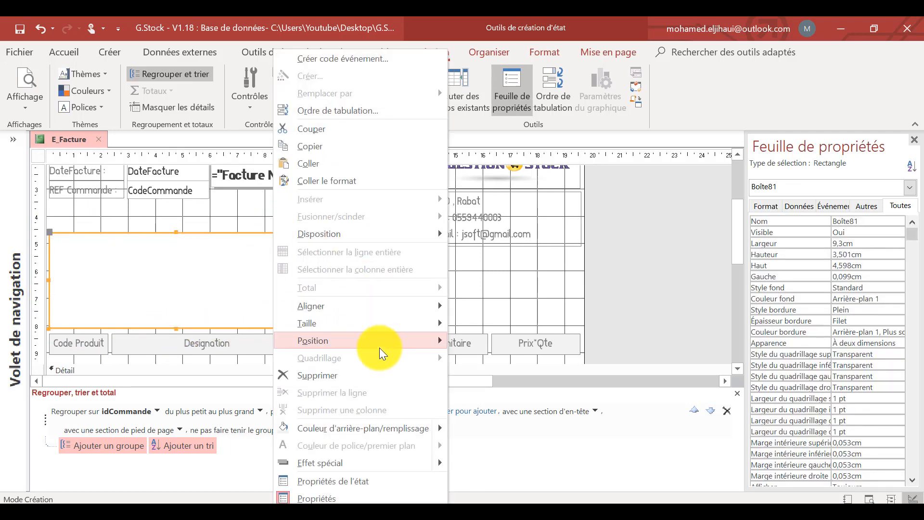
{"action": "mouse_move", "coordinate": [380, 350]}
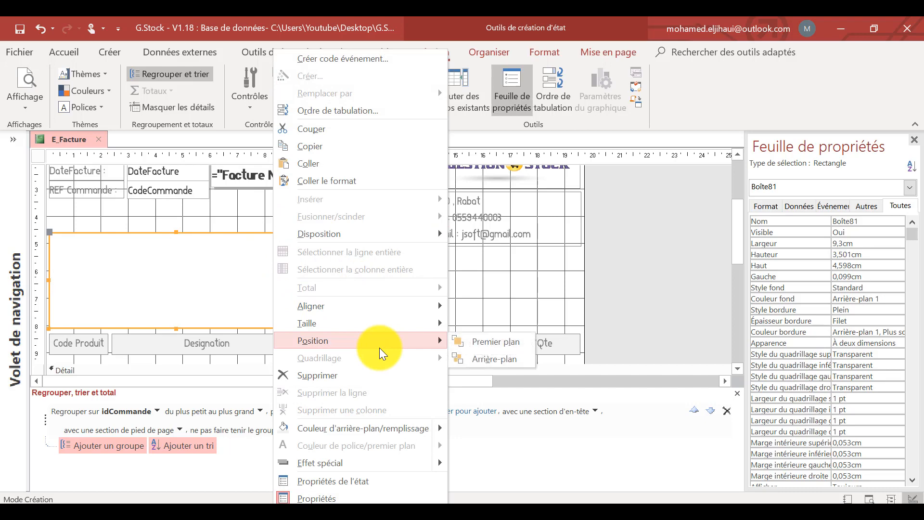
{"action": "left_click", "coordinate": [494, 358]}
Make the outlines of the NomComplet, Societe, Adresse, Tel and Email text boxes transparent.
{"action": "left_click", "coordinate": [153, 247]}
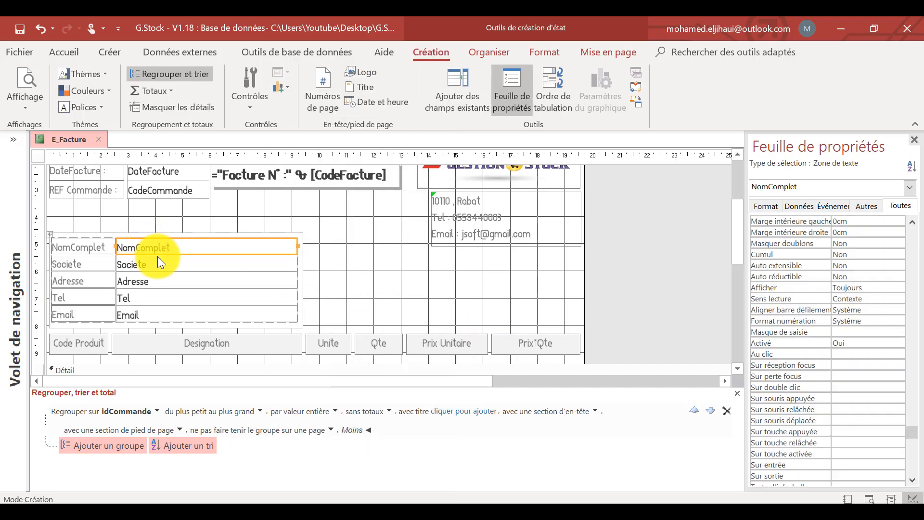
{"action": "left_click", "coordinate": [142, 266], "text": "shift"}
{"action": "left_click", "coordinate": [153, 280], "text": "shift"}
{"action": "left_click", "coordinate": [156, 298], "text": "shift"}
{"action": "left_click", "coordinate": [157, 314], "text": "shift"}
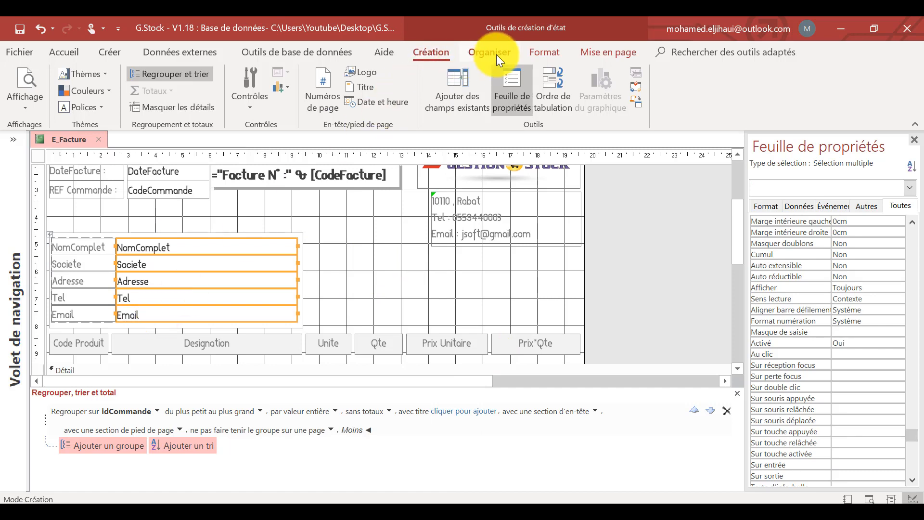
{"action": "left_click", "coordinate": [544, 53]}
{"action": "left_click", "coordinate": [682, 91]}
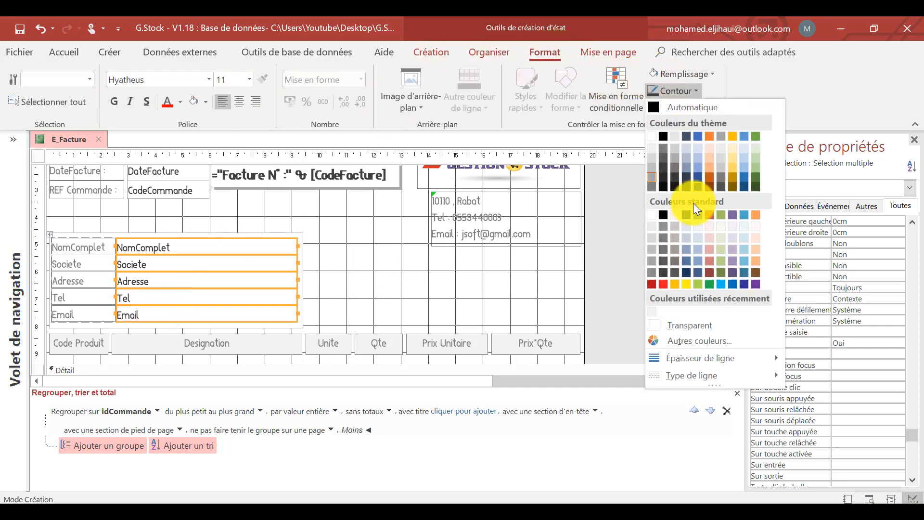
{"action": "left_click", "coordinate": [673, 325]}
{"action": "left_click", "coordinate": [383, 263]}
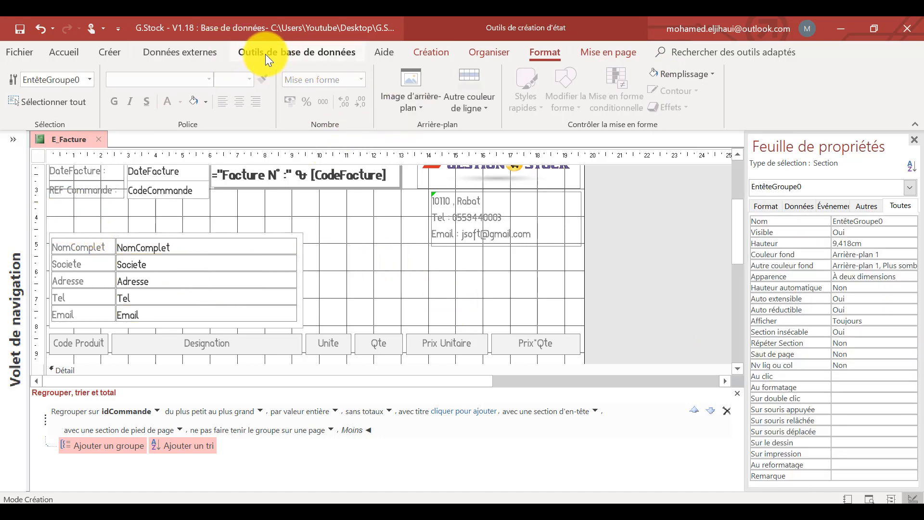
Insert an option button just above the customer details frame, near its upper-left corner.
{"action": "left_click", "coordinate": [423, 53]}
{"action": "left_click", "coordinate": [244, 104]}
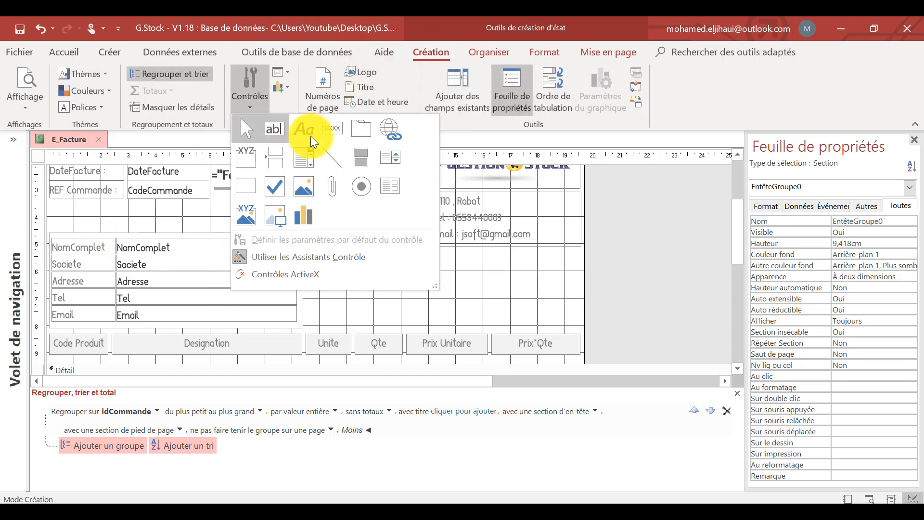
{"action": "left_click", "coordinate": [362, 185]}
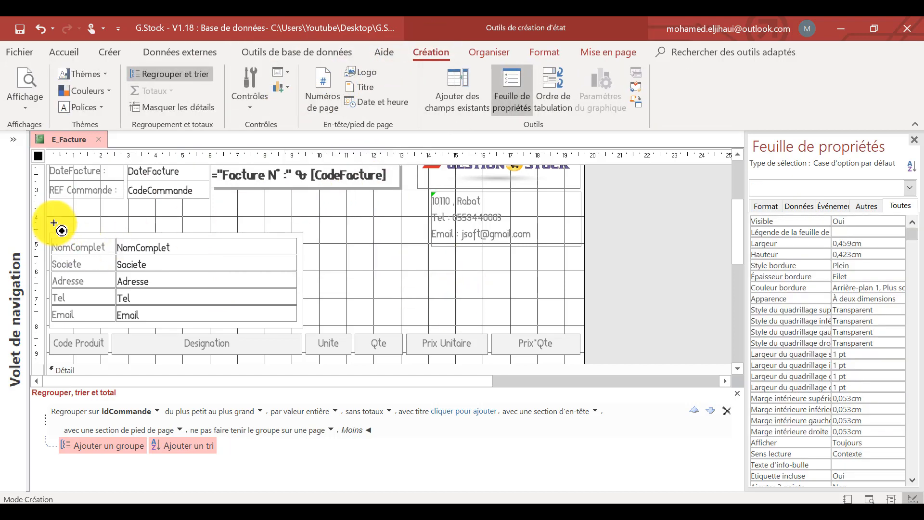
{"action": "left_click_drag", "start_coordinate": [53, 223], "coordinate": [176, 232]}
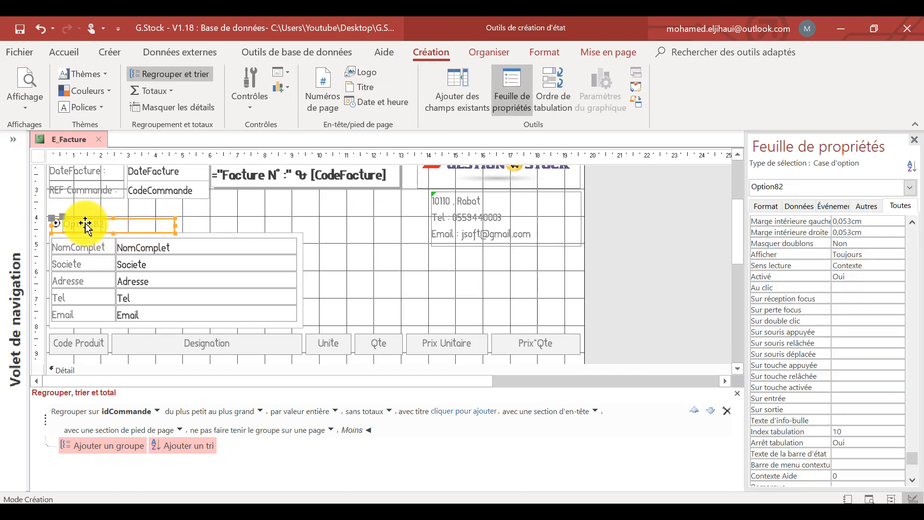
{"action": "left_click", "coordinate": [170, 215]}
Change the option button's label to "Facturé à" and enlarge the label.
{"action": "left_click", "coordinate": [89, 225]}
{"action": "double_click", "coordinate": [92, 223]}
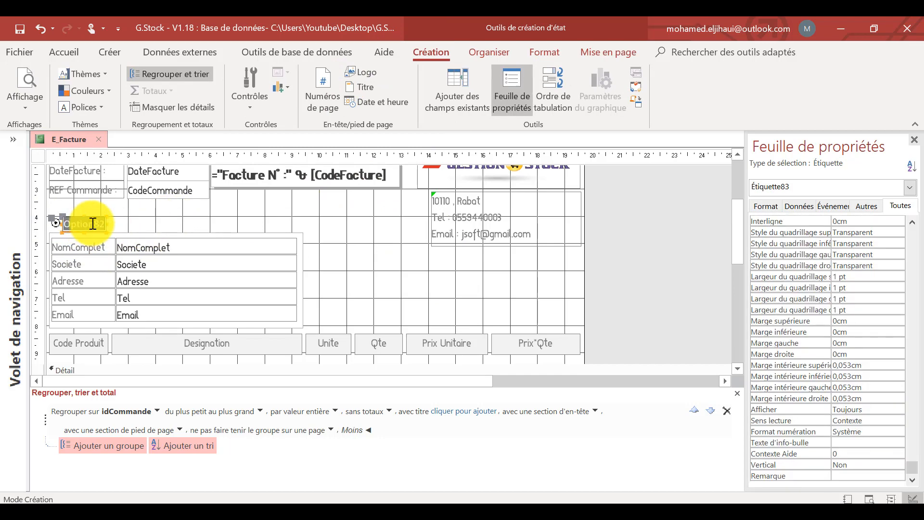
{"action": "key", "text": "Caps_Lock"}
{"action": "type", "text": "FACTUR2"}
{"action": "mouse_move", "coordinate": [106, 224]}
{"action": "left_mouse_down"}
{"action": "mouse_move", "coordinate": [132, 227]}
{"action": "mouse_move", "coordinate": [99, 212]}
{"action": "left_mouse_up"}
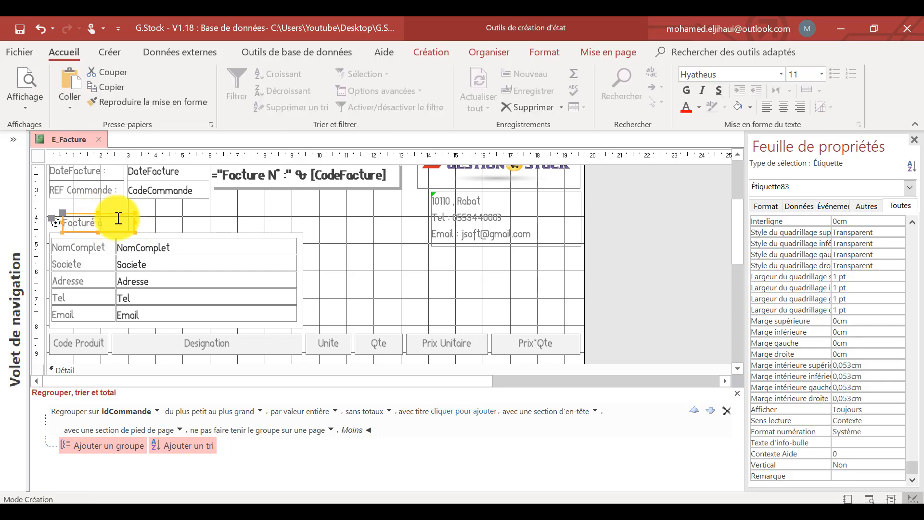
Format the "Facturé à" label in bold black text.
{"action": "left_click", "coordinate": [700, 105]}
{"action": "left_click", "coordinate": [701, 123]}
{"action": "left_click", "coordinate": [264, 215]}
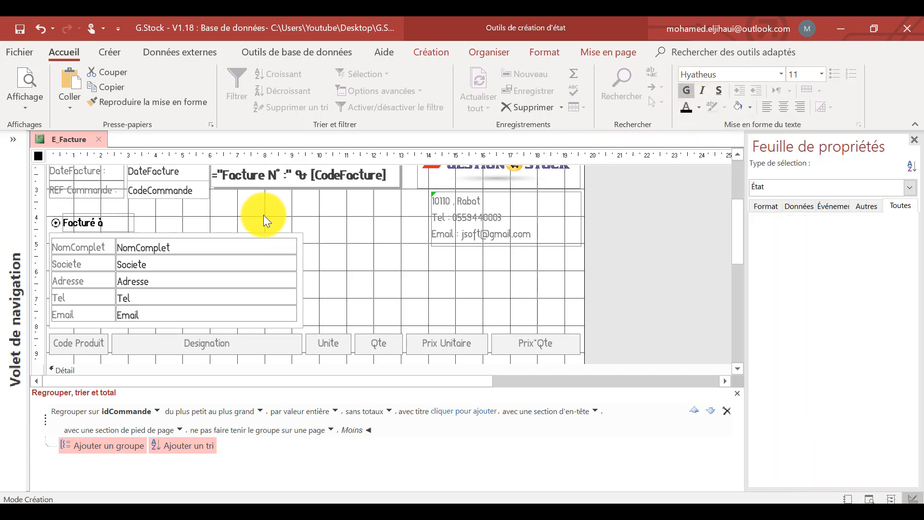
Set the font color of the company contact label below the logo to black.
{"action": "scroll", "coordinate": [379, 262], "scroll_direction": "up", "scroll_amount": 2}
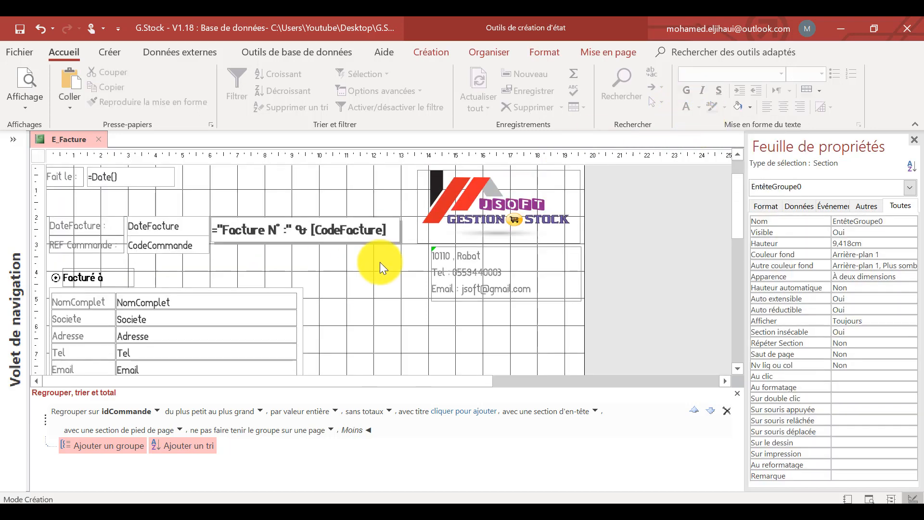
{"action": "left_click", "coordinate": [488, 276]}
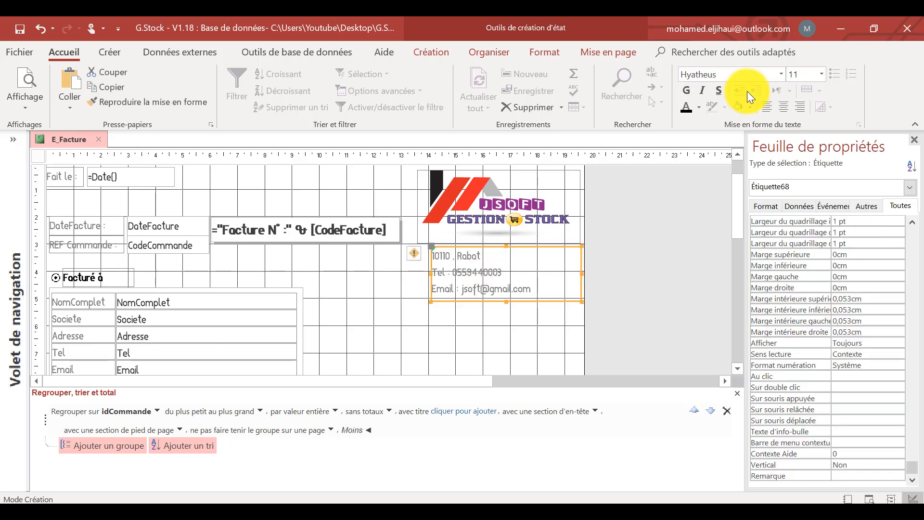
{"action": "left_click", "coordinate": [688, 105]}
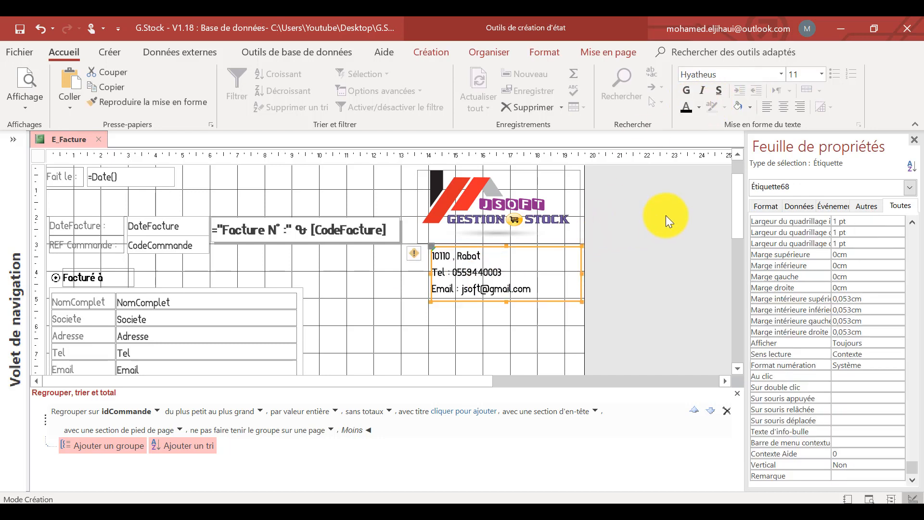
{"action": "left_click", "coordinate": [666, 215]}
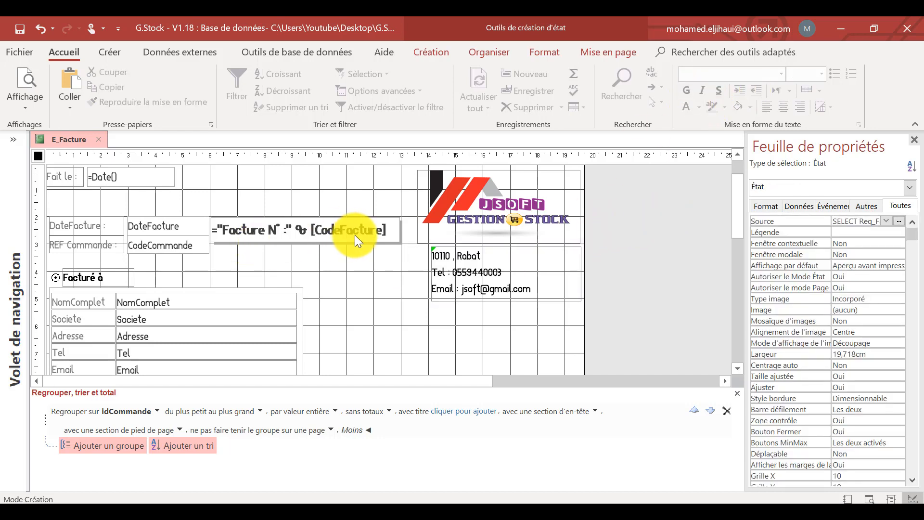
Increase the idCommande group footer height to about 3.8 cm and move the TVA and Total (TTC) controls down.
{"action": "scroll", "coordinate": [354, 234], "scroll_direction": "down", "scroll_amount": 3}
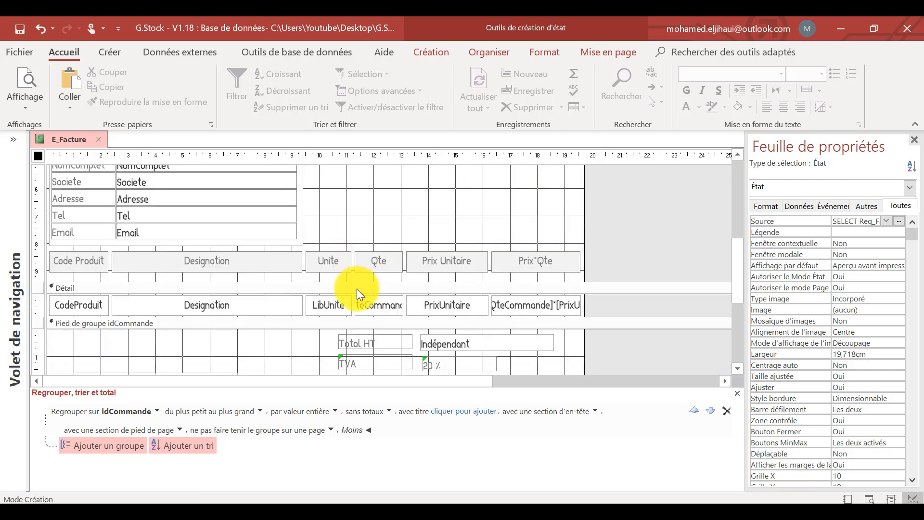
{"action": "left_click", "coordinate": [356, 288]}
{"action": "left_click", "coordinate": [588, 214]}
{"action": "scroll", "coordinate": [587, 214], "scroll_direction": "down", "scroll_amount": 1}
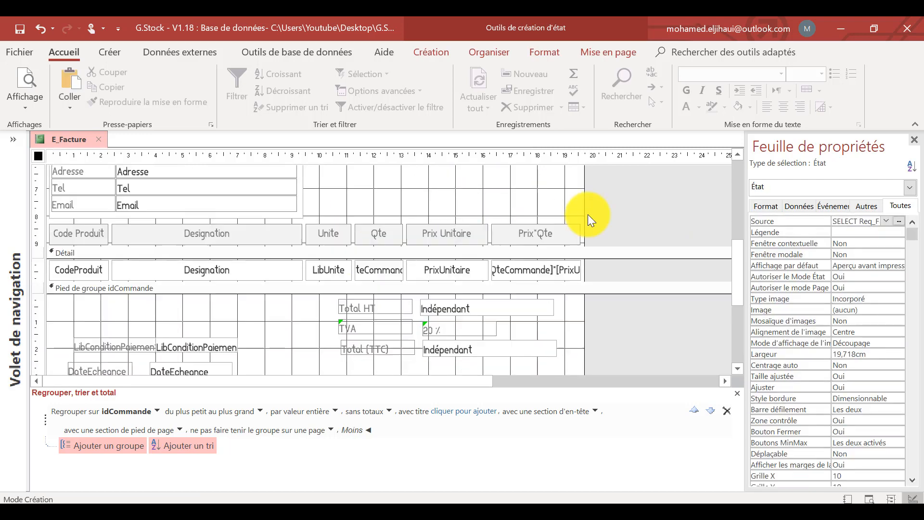
{"action": "scroll", "coordinate": [588, 214], "scroll_direction": "down", "scroll_amount": 1}
{"action": "scroll", "coordinate": [558, 270], "scroll_direction": "down", "scroll_amount": 1}
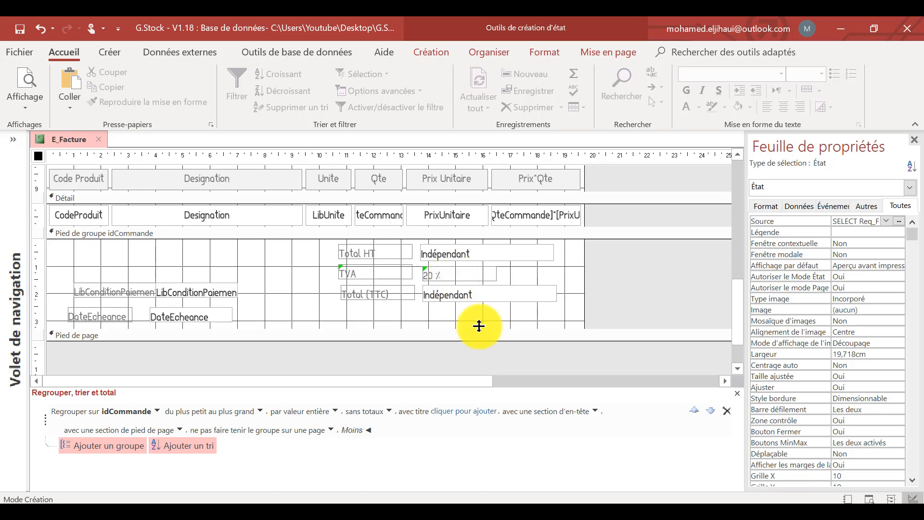
{"action": "left_click_drag", "start_coordinate": [479, 325], "coordinate": [480, 339]}
{"action": "left_click_drag", "start_coordinate": [507, 306], "coordinate": [392, 277]}
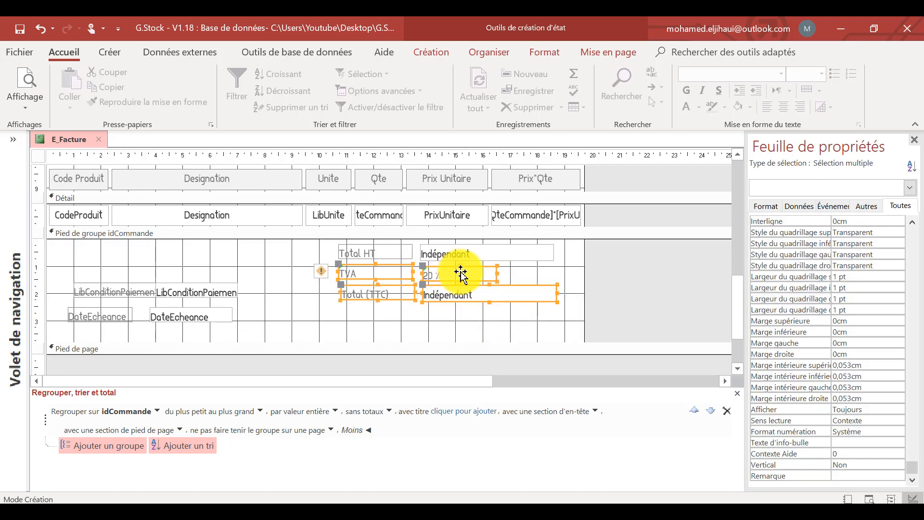
{"action": "left_click_drag", "start_coordinate": [460, 273], "coordinate": [473, 292]}
Size all the Total HT, TVA and Total (TTC) controls to the widest and align them to the top.
{"action": "left_click_drag", "start_coordinate": [573, 249], "coordinate": [380, 321]}
{"action": "left_click", "coordinate": [495, 54]}
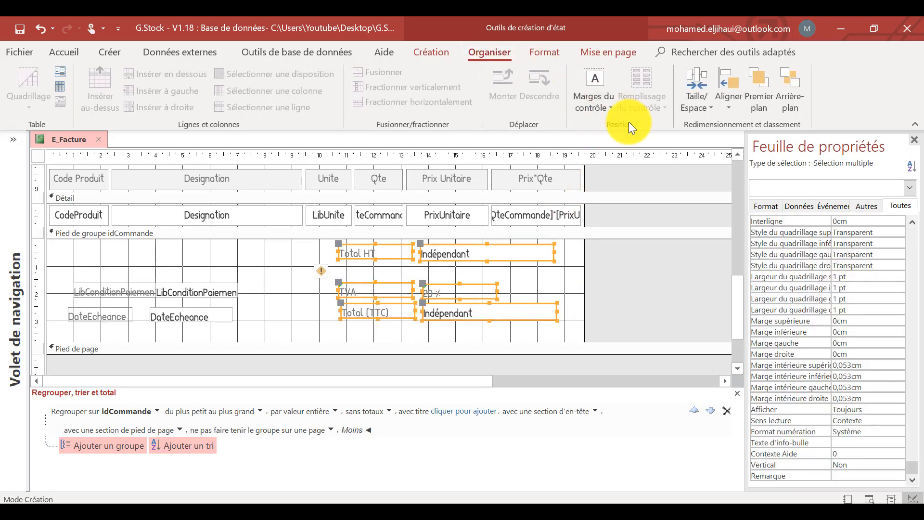
{"action": "left_click", "coordinate": [698, 101]}
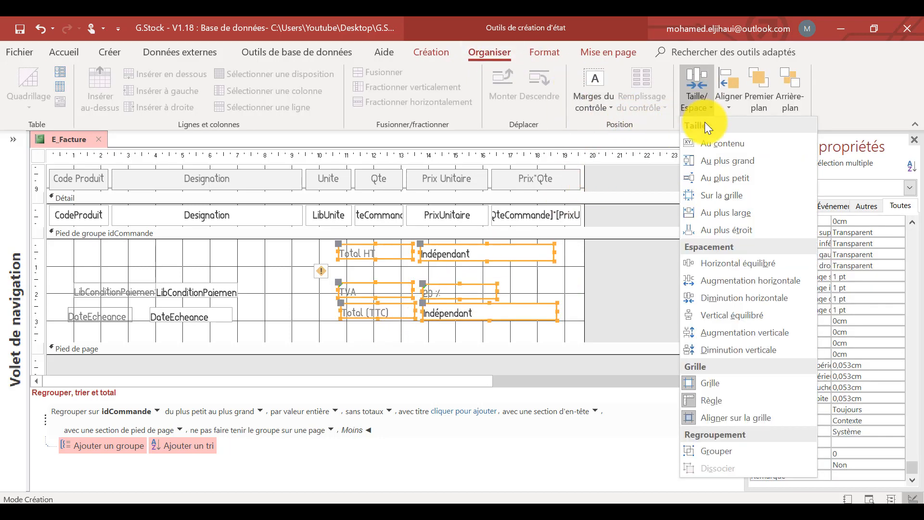
{"action": "left_click", "coordinate": [706, 214]}
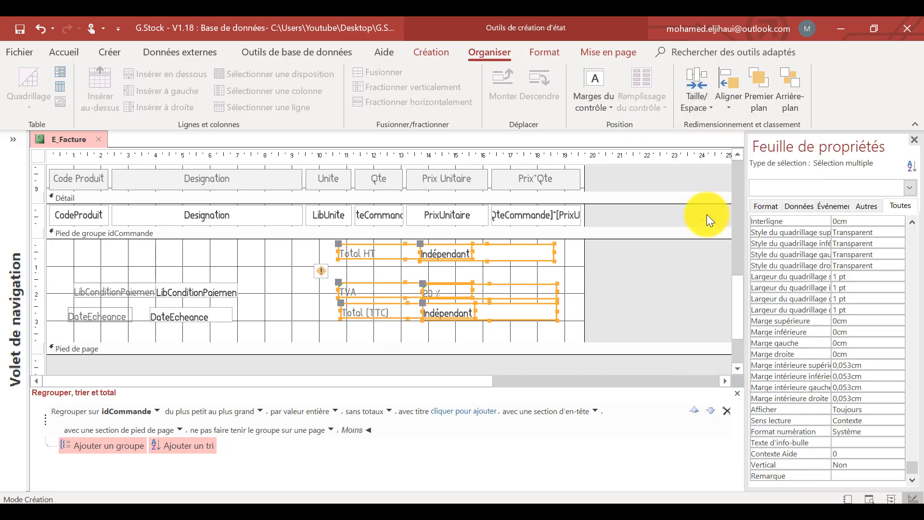
{"action": "left_click", "coordinate": [735, 108]}
{"action": "left_click", "coordinate": [732, 177]}
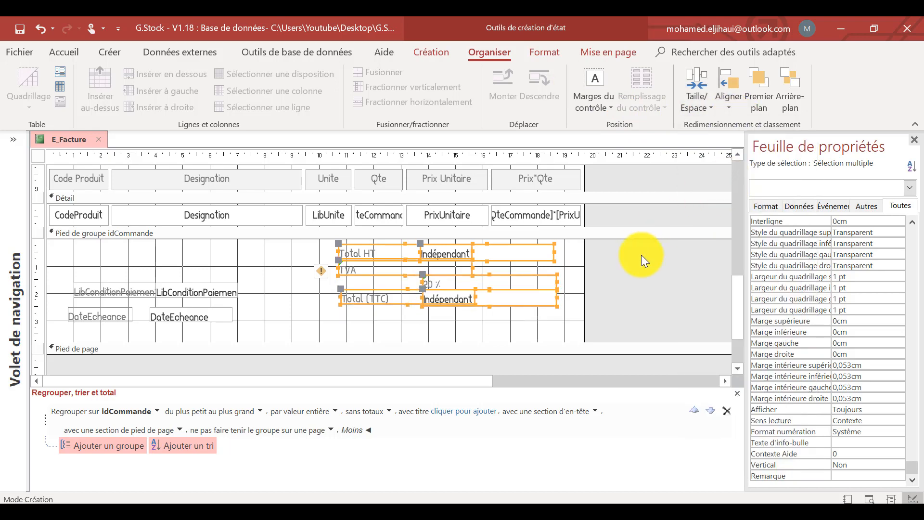
{"action": "left_click", "coordinate": [641, 255]}
Narrow the Total HT and TVA labels to about 2.4 cm so they clear the value column.
{"action": "left_click", "coordinate": [426, 267]}
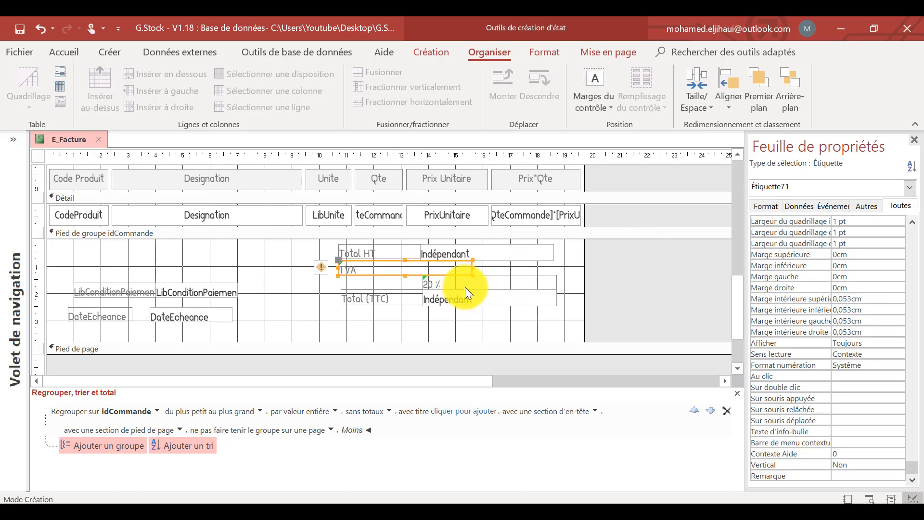
{"action": "left_click", "coordinate": [388, 247]}
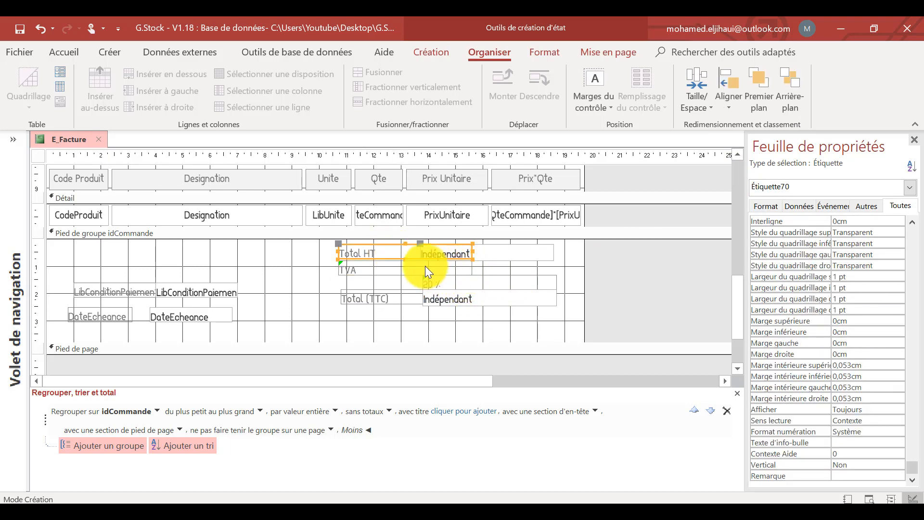
{"action": "left_click", "coordinate": [427, 268], "text": "shift"}
{"action": "left_click_drag", "start_coordinate": [470, 267], "coordinate": [406, 266]}
Move the 20 % label directly below the Total HT value and the Total (TTC) row directly beneath the TVA row.
{"action": "left_click", "coordinate": [443, 270]}
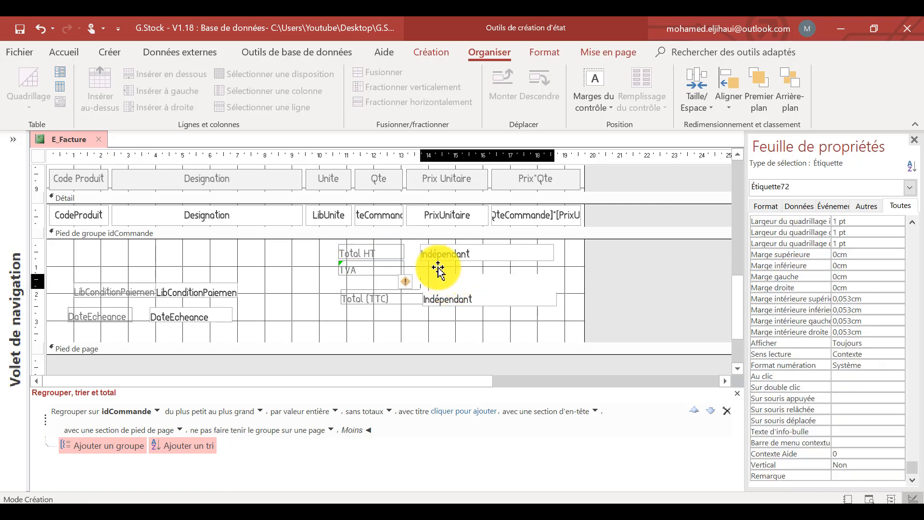
{"action": "left_click_drag", "start_coordinate": [440, 262], "coordinate": [439, 263]}
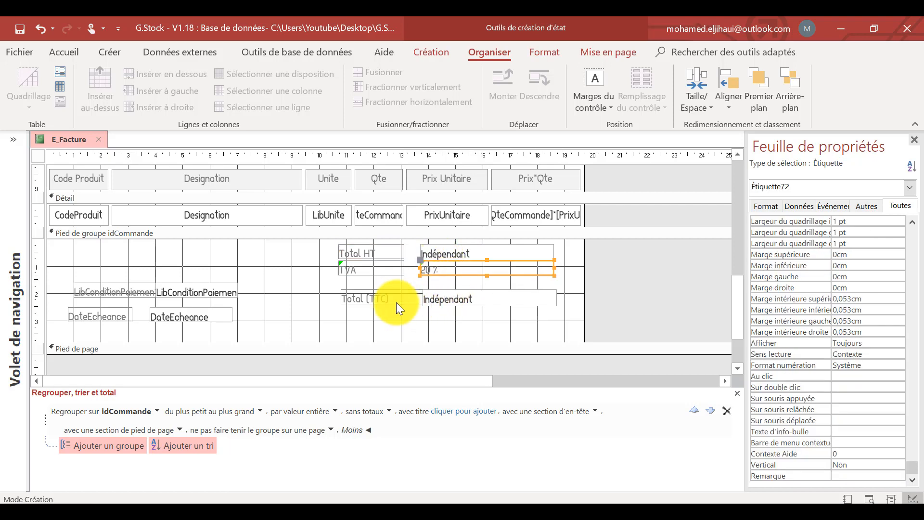
{"action": "left_click_drag", "start_coordinate": [474, 314], "coordinate": [440, 286]}
{"action": "left_click", "coordinate": [465, 291]}
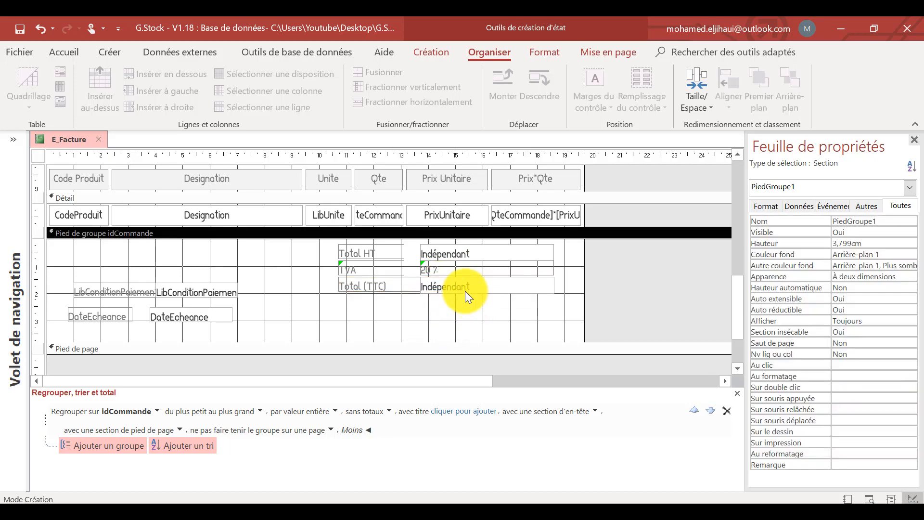
Narrow the Total (TTC) label to the width of the Total HT and TVA labels.
{"action": "left_click", "coordinate": [433, 288]}
{"action": "left_click", "coordinate": [414, 287]}
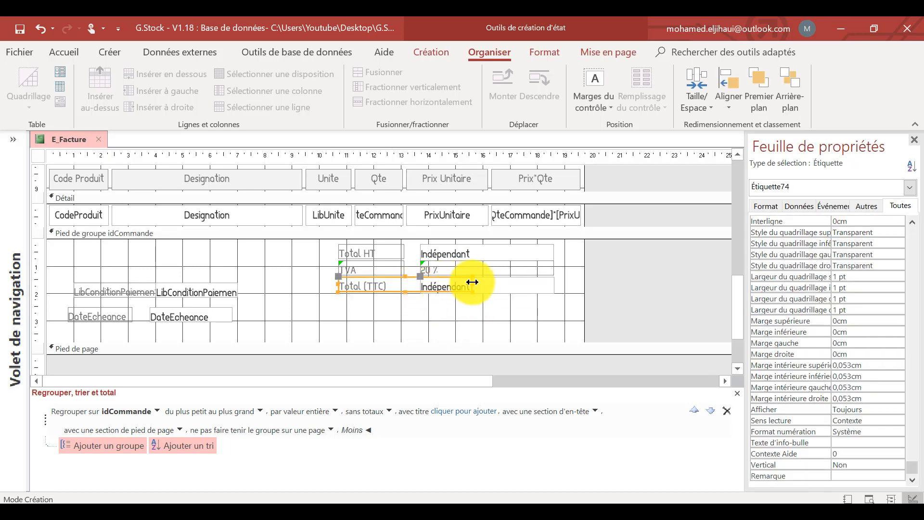
{"action": "left_click_drag", "start_coordinate": [472, 284], "coordinate": [404, 284]}
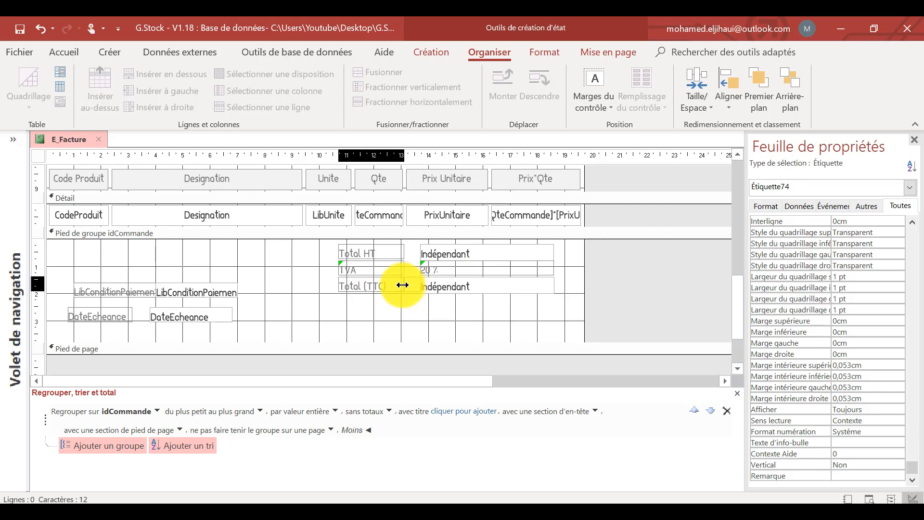
Open the Commandes table and check the names of the columns holding the amounts before and after tax.
{"action": "left_click", "coordinate": [414, 316]}
{"action": "left_click", "coordinate": [460, 250]}
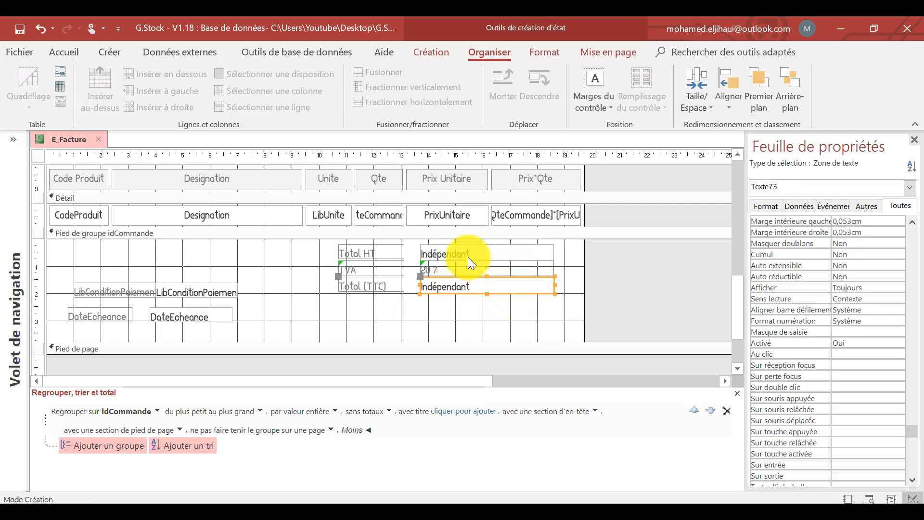
{"action": "left_click", "coordinate": [14, 140]}
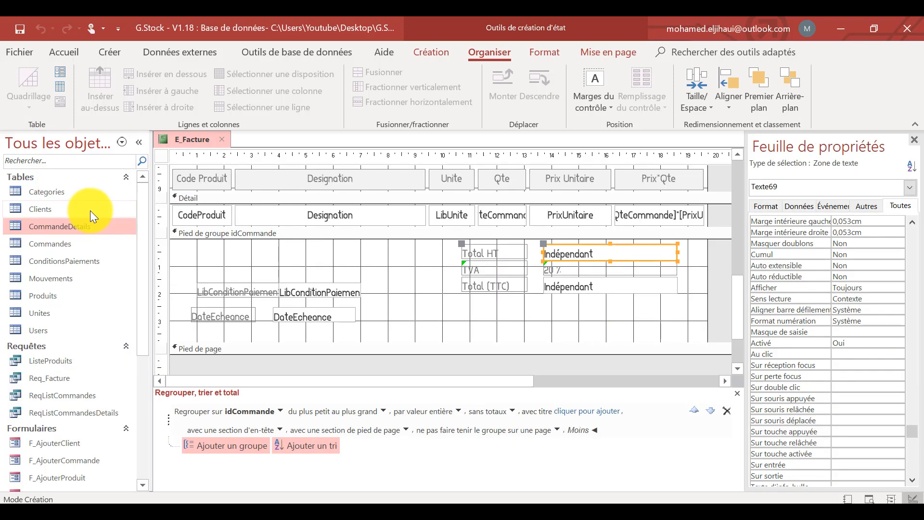
{"action": "double_click", "coordinate": [59, 245]}
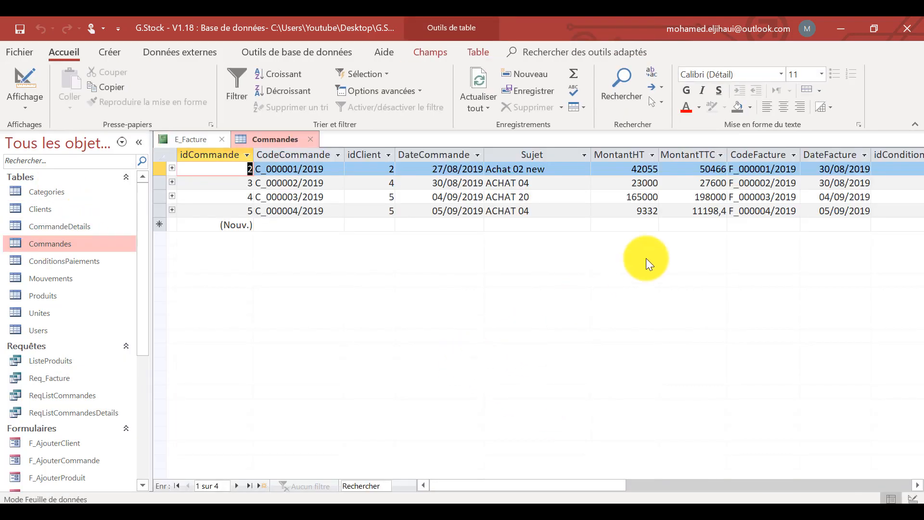
{"action": "left_click", "coordinate": [630, 156]}
{"action": "double_click", "coordinate": [630, 155]}
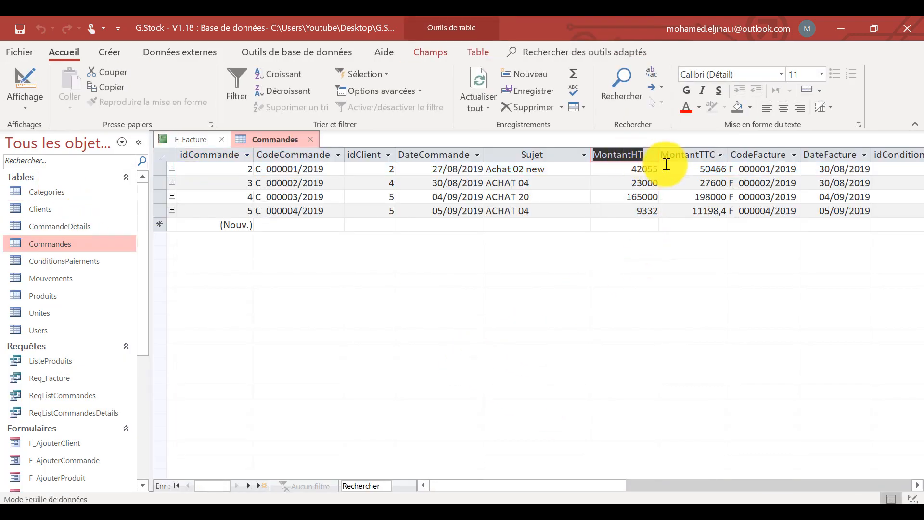
{"action": "double_click", "coordinate": [688, 154]}
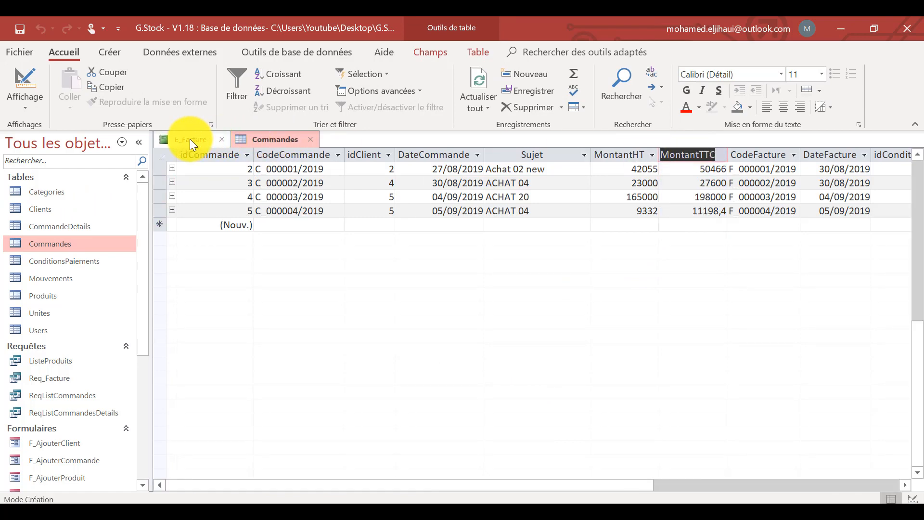
Return to the E_Facture report and set the control source of the Total HT text box to MontantHT.
{"action": "left_click", "coordinate": [189, 139]}
{"action": "left_click_drag", "start_coordinate": [488, 383], "coordinate": [573, 368]}
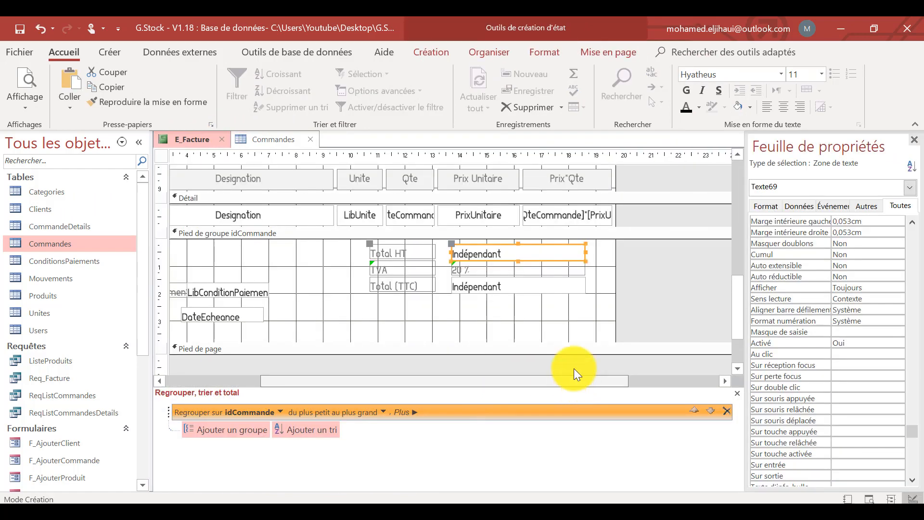
{"action": "left_click", "coordinate": [688, 258]}
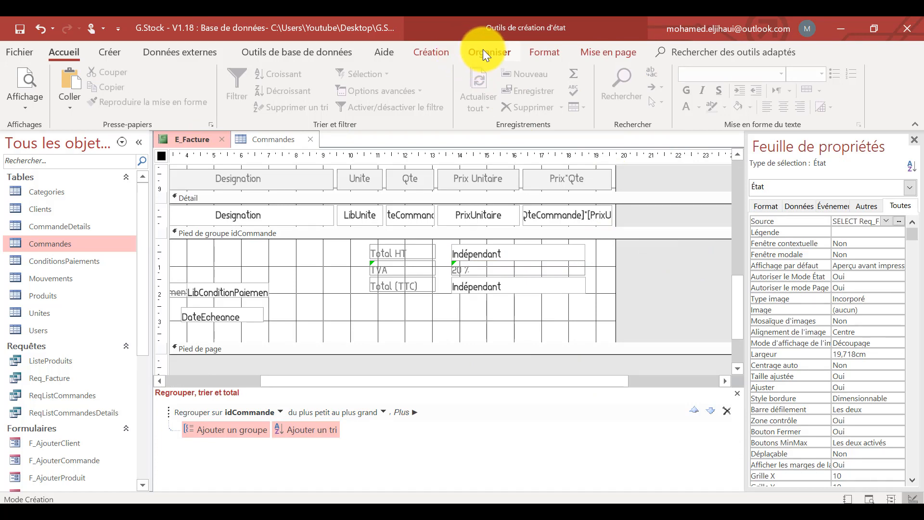
{"action": "left_click", "coordinate": [486, 52]}
{"action": "left_click", "coordinate": [437, 51]}
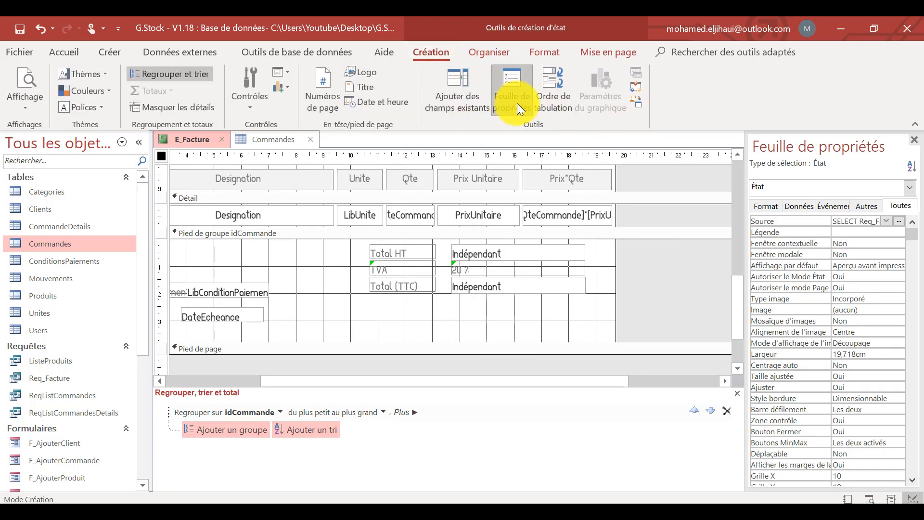
{"action": "left_click", "coordinate": [509, 253]}
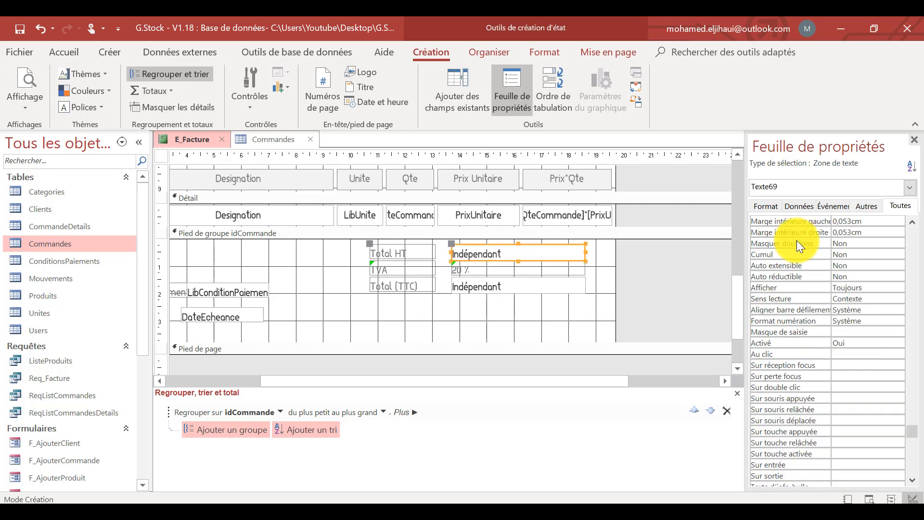
{"action": "left_click", "coordinate": [793, 204]}
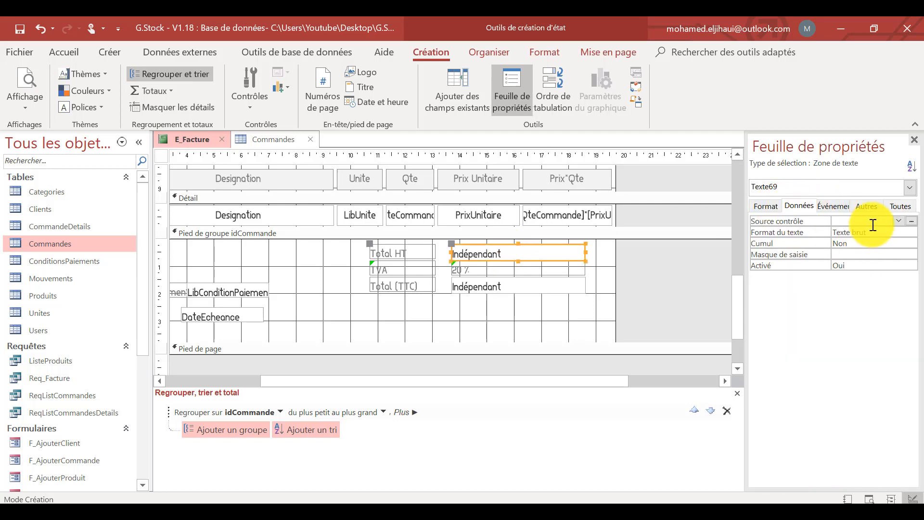
{"action": "left_click", "coordinate": [898, 221]}
{"action": "left_click", "coordinate": [899, 221]}
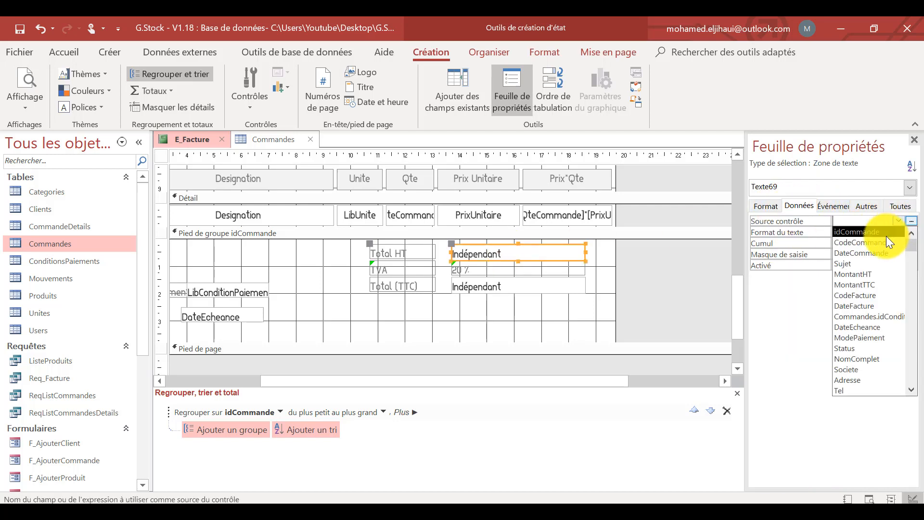
{"action": "left_click", "coordinate": [882, 273]}
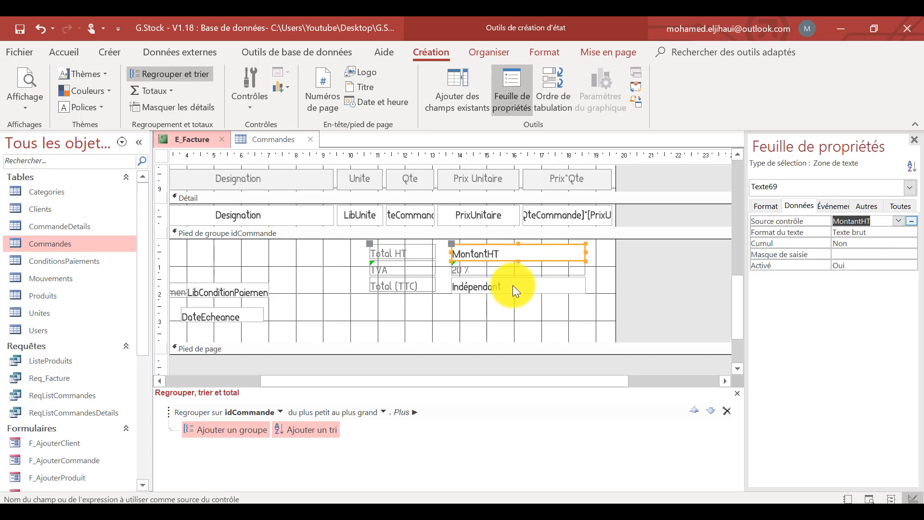
Set the control source of the Total (TTC) text box to MontantTTC.
{"action": "left_click", "coordinate": [513, 284]}
{"action": "left_click", "coordinate": [897, 221]}
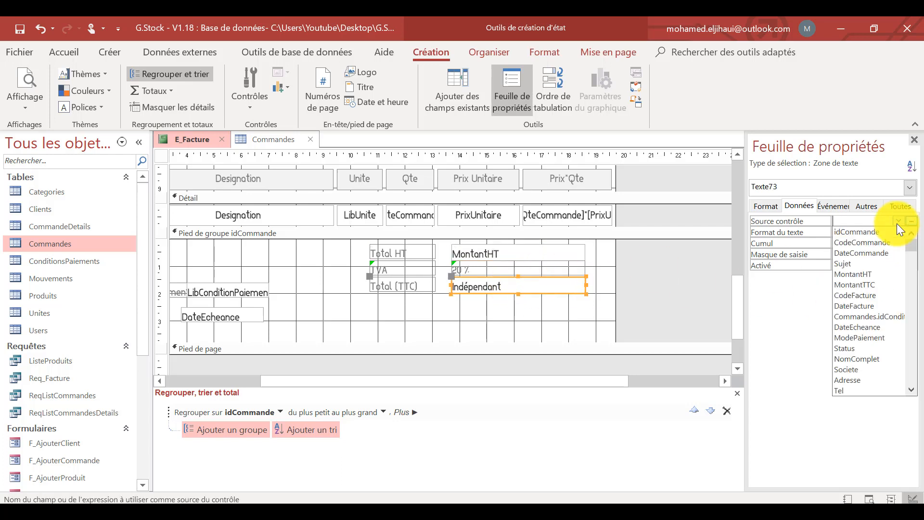
{"action": "left_click", "coordinate": [875, 285]}
Make the Total HT, TVA and Total (TTC) labels and values slightly taller.
{"action": "left_click", "coordinate": [542, 330]}
{"action": "left_click_drag", "start_coordinate": [594, 323], "coordinate": [412, 258]}
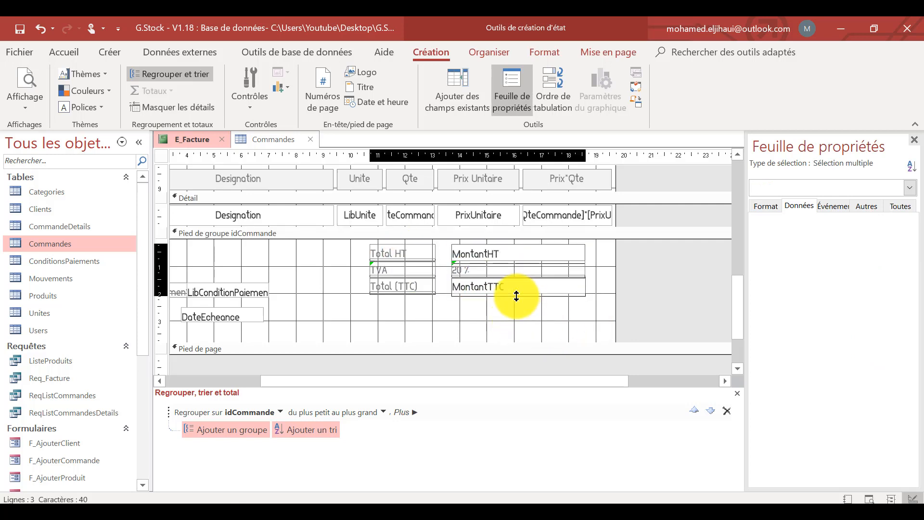
{"action": "left_click", "coordinate": [524, 312]}
{"action": "left_click_drag", "start_coordinate": [607, 267], "coordinate": [412, 271]}
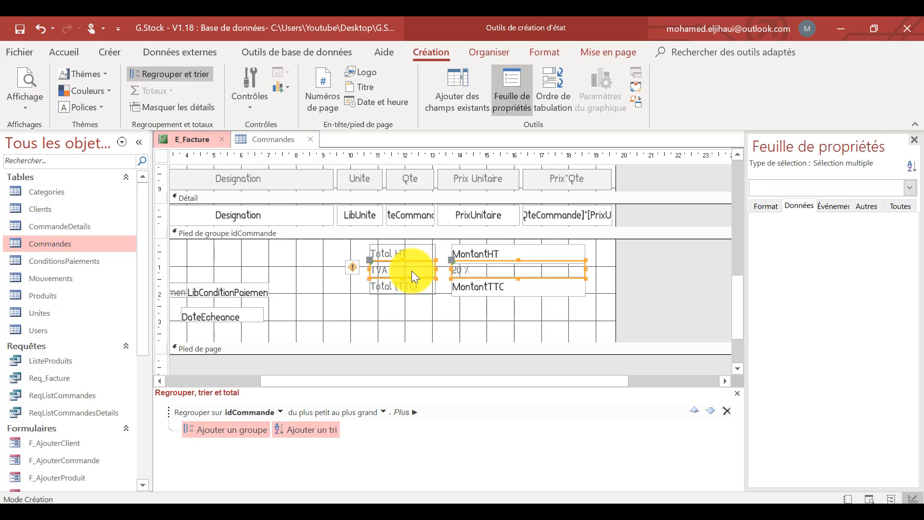
{"action": "left_click", "coordinate": [533, 318]}
{"action": "left_click_drag", "start_coordinate": [570, 310], "coordinate": [400, 250]}
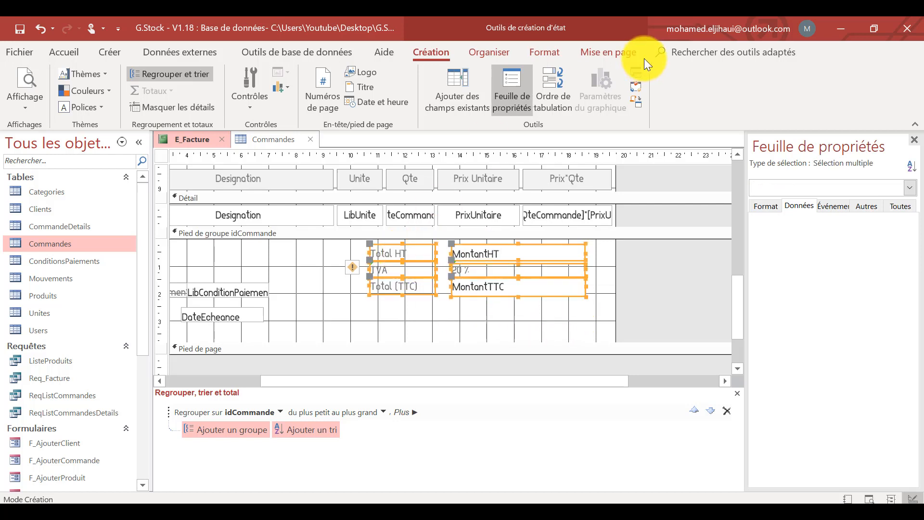
{"action": "left_click", "coordinate": [544, 53]}
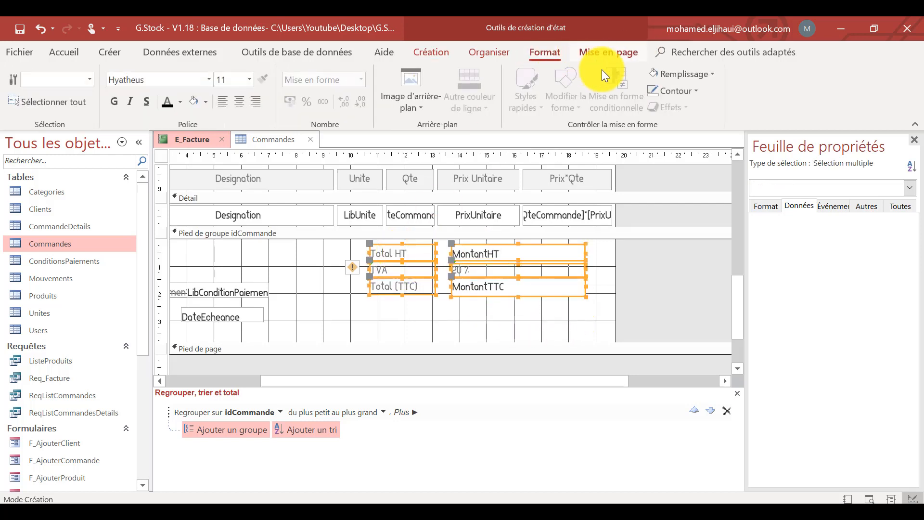
{"action": "left_click", "coordinate": [688, 91]}
{"action": "left_click", "coordinate": [692, 327]}
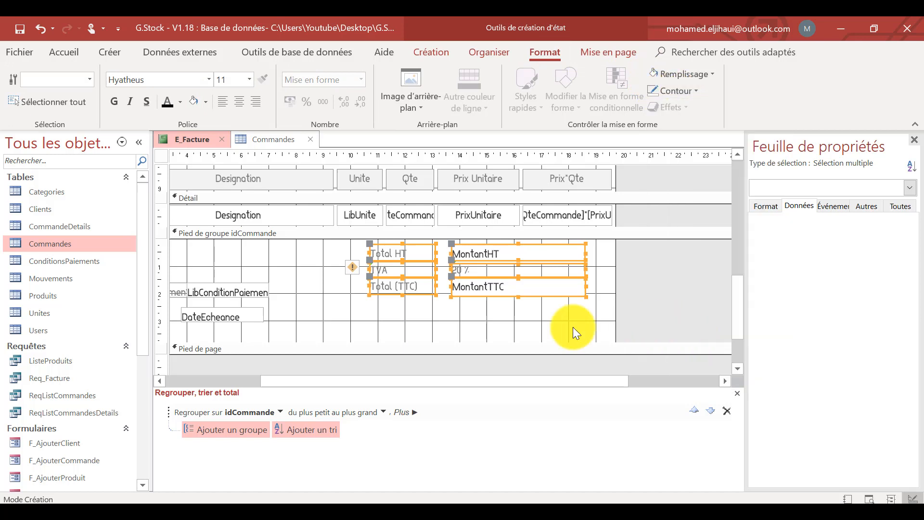
{"action": "left_click", "coordinate": [543, 314]}
{"action": "left_click_drag", "start_coordinate": [592, 306], "coordinate": [397, 271]}
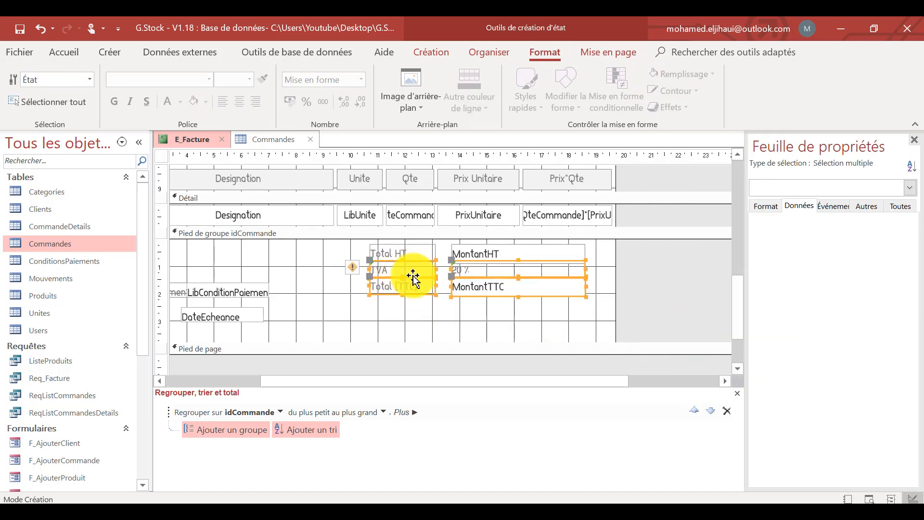
{"action": "left_click", "coordinate": [543, 328]}
Format the Total HT, TVA and Total (TTC) labels and their values in bold black text.
{"action": "left_click_drag", "start_coordinate": [579, 323], "coordinate": [371, 247]}
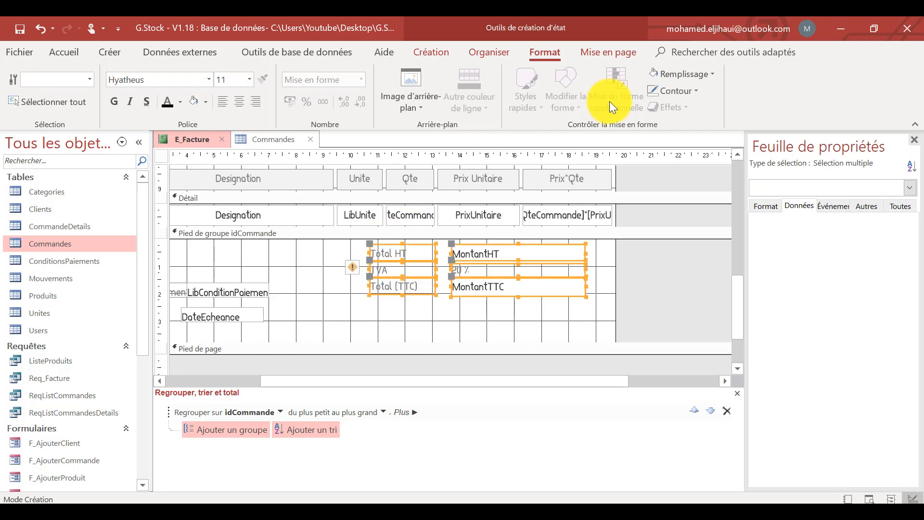
{"action": "left_click", "coordinate": [440, 51]}
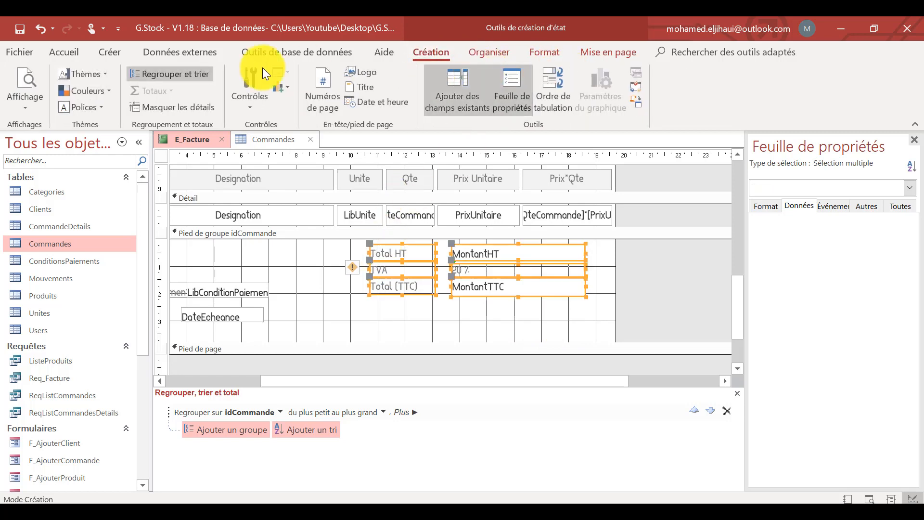
{"action": "left_click", "coordinate": [81, 51]}
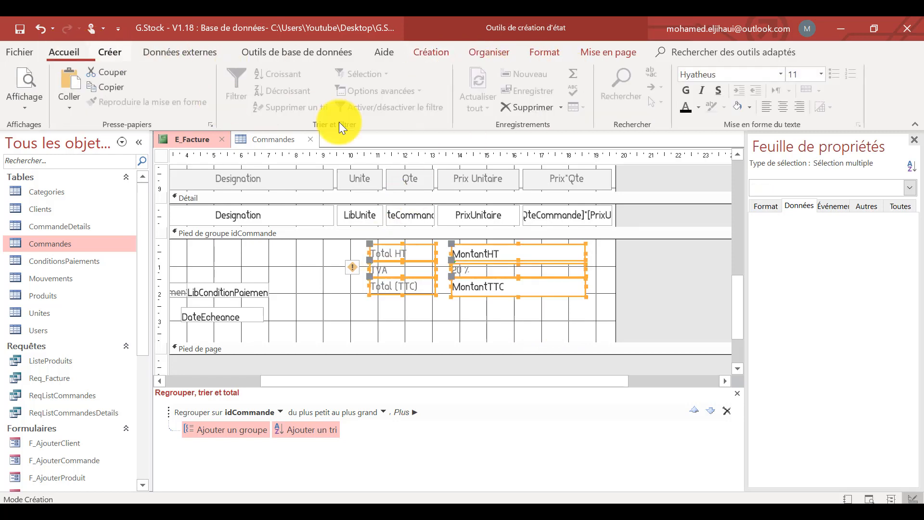
{"action": "left_click", "coordinate": [686, 91]}
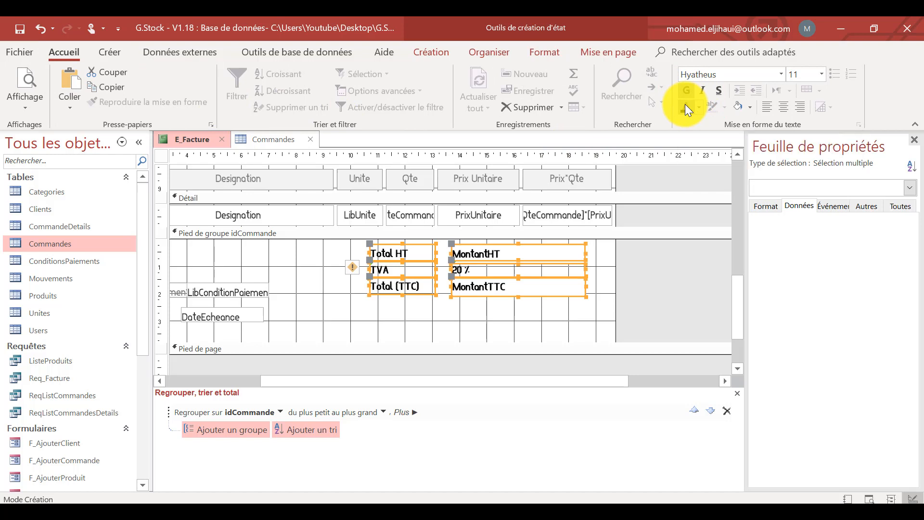
Shift the TVA and Total (TTC) rows down together to leave a gap beneath the Total HT row.
{"action": "left_click", "coordinate": [553, 321]}
{"action": "left_click_drag", "start_coordinate": [553, 319], "coordinate": [435, 269]}
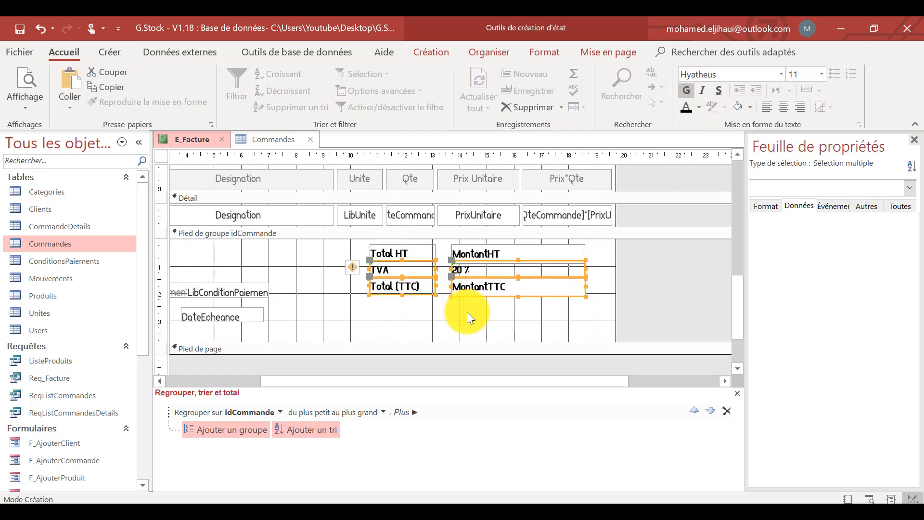
{"action": "key", "text": "Down"}
{"action": "key", "text": "Down"}
{"action": "key", "text": "Down"}
{"action": "left_click", "coordinate": [531, 325]}
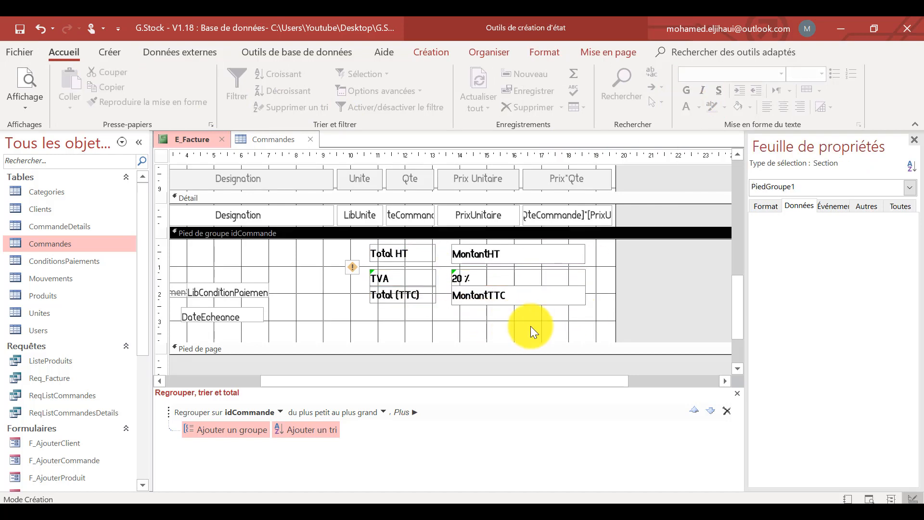
{"action": "left_click_drag", "start_coordinate": [538, 317], "coordinate": [429, 284]}
{"action": "key", "text": "Down"}
{"action": "key", "text": "Down"}
{"action": "left_click", "coordinate": [509, 333]}
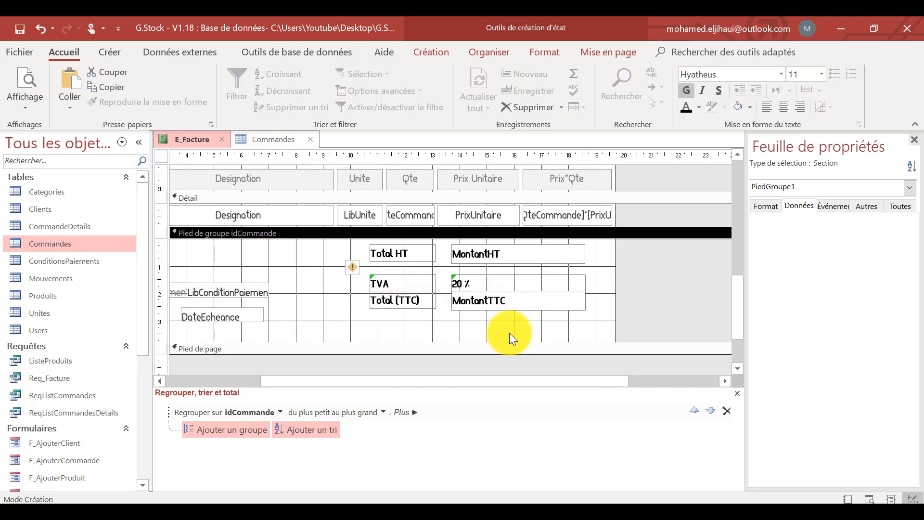
Draw a horizontal line between the Total HT and TVA rows and move the TVA row up close beneath it.
{"action": "left_click", "coordinate": [431, 52]}
{"action": "left_click", "coordinate": [257, 99]}
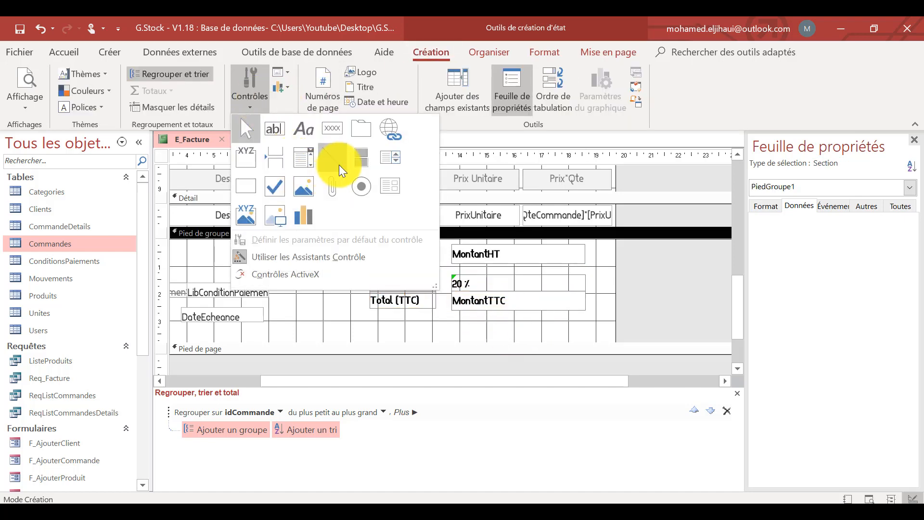
{"action": "left_click", "coordinate": [302, 159]}
{"action": "mouse_move", "coordinate": [371, 268]}
{"action": "left_mouse_down"}
{"action": "mouse_move", "coordinate": [589, 266]}
{"action": "mouse_move", "coordinate": [394, 273]}
{"action": "left_mouse_up"}
{"action": "left_click", "coordinate": [474, 346]}
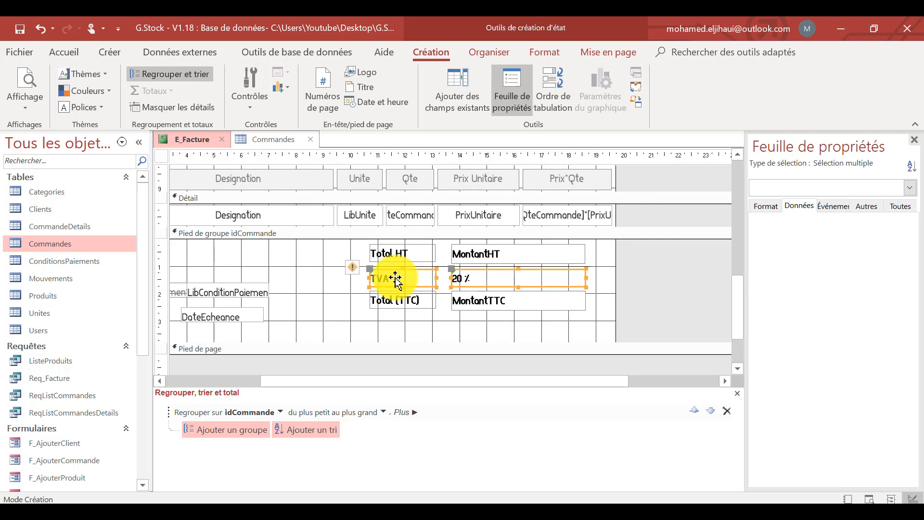
Draw a horizontal line between the TVA and Total (TTC) rows and place the Total (TTC) row just beneath it.
{"action": "left_click", "coordinate": [483, 311]}
{"action": "left_click_drag", "start_coordinate": [560, 315], "coordinate": [447, 324]}
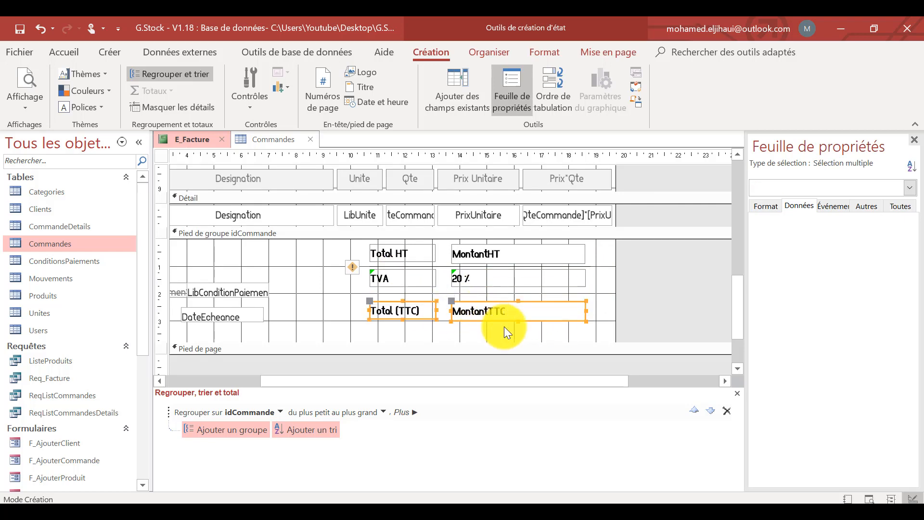
{"action": "left_click", "coordinate": [474, 233]}
{"action": "left_click", "coordinate": [249, 102]}
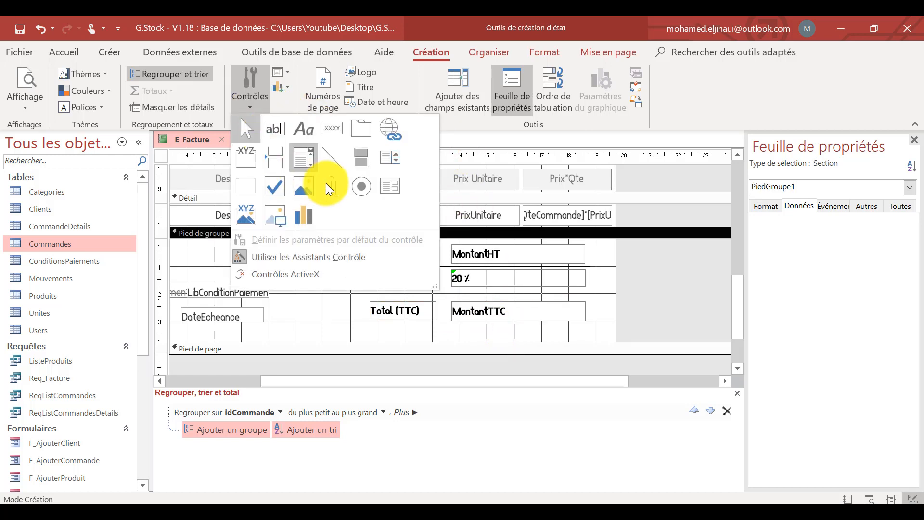
{"action": "left_click", "coordinate": [336, 150]}
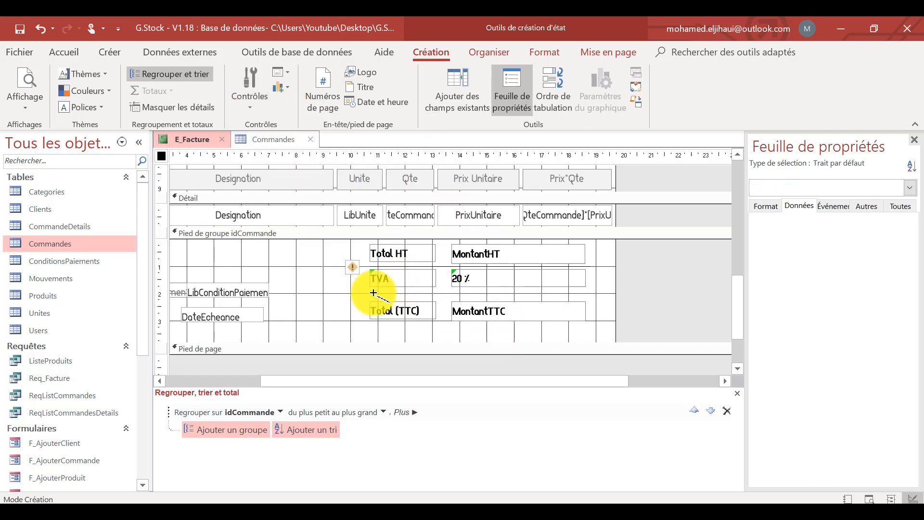
{"action": "left_click_drag", "start_coordinate": [372, 294], "coordinate": [400, 304]}
{"action": "left_click", "coordinate": [601, 309]}
{"action": "left_click", "coordinate": [648, 272]}
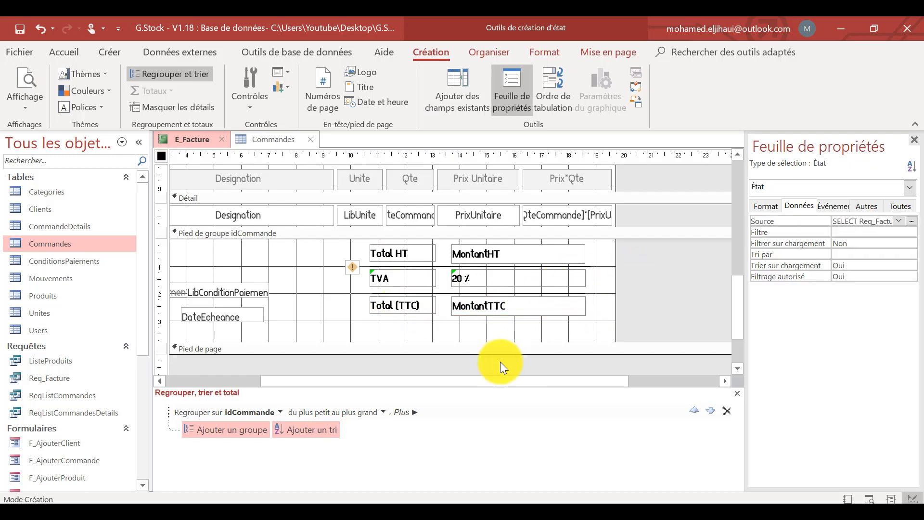
Arrange the LibConditionPaiement and DateEcheance labels and fields in a stacked layout and move it up to the report's left edge.
{"action": "left_click_drag", "start_coordinate": [481, 381], "coordinate": [232, 390]}
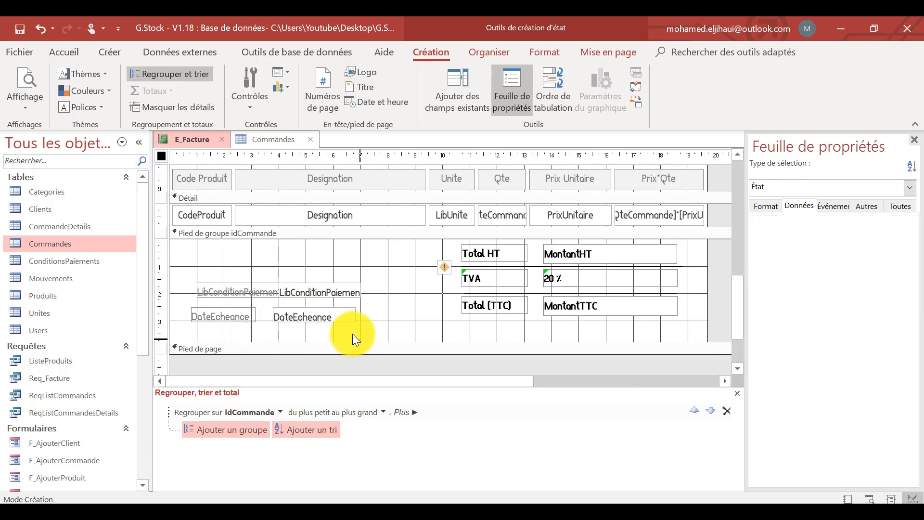
{"action": "left_click_drag", "start_coordinate": [353, 334], "coordinate": [228, 290]}
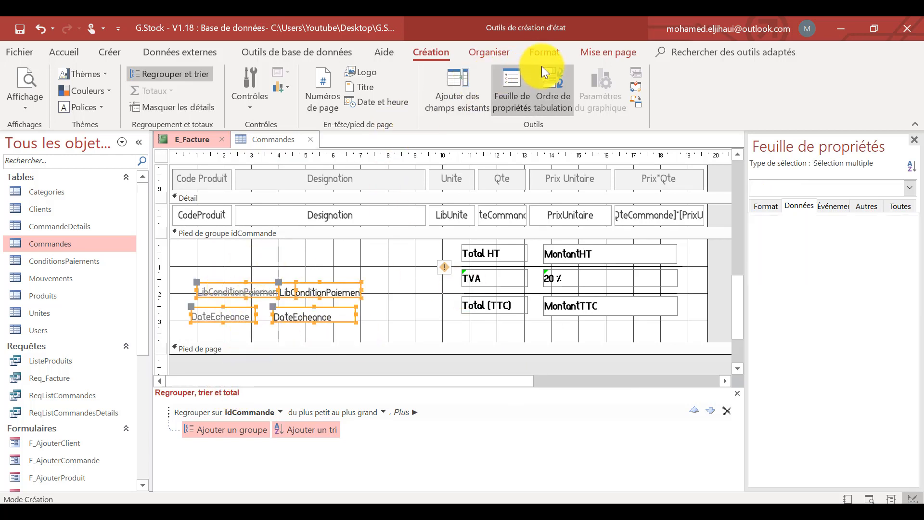
{"action": "left_click", "coordinate": [544, 52]}
{"action": "left_click", "coordinate": [490, 59]}
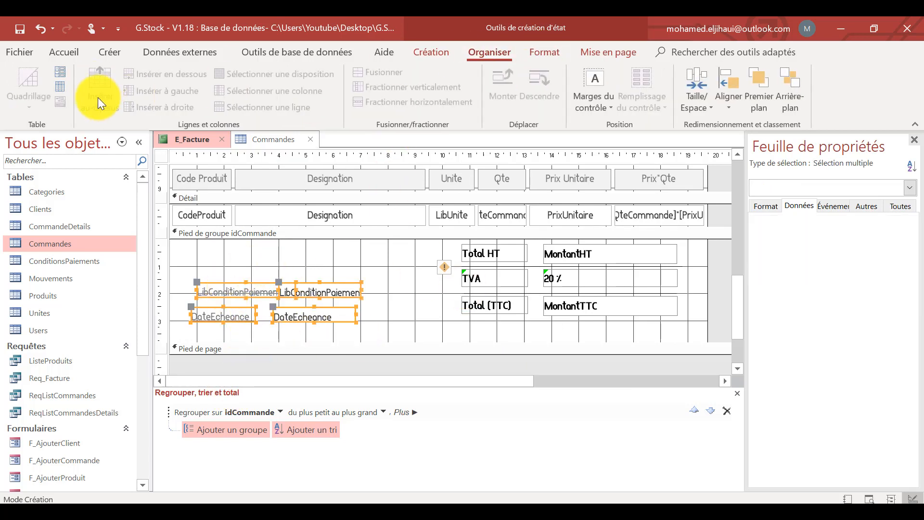
{"action": "left_click", "coordinate": [62, 73]}
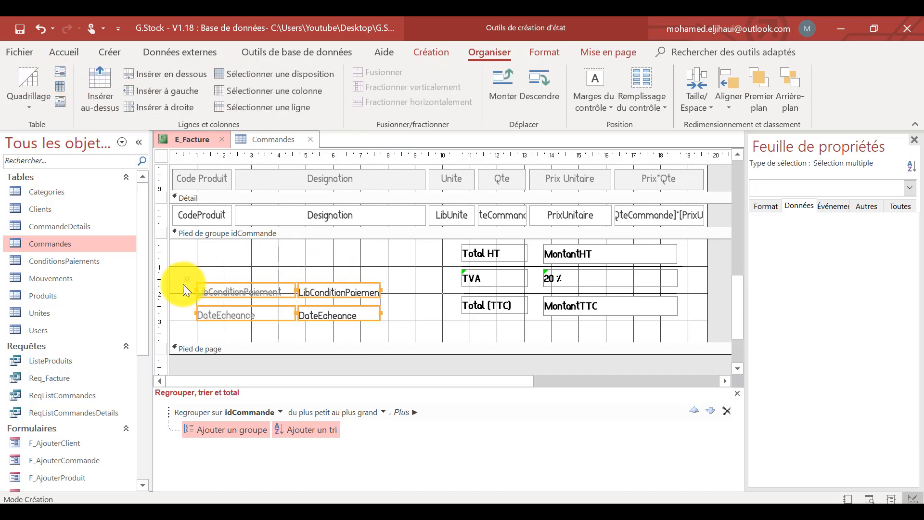
{"action": "left_click_drag", "start_coordinate": [186, 281], "coordinate": [162, 265]}
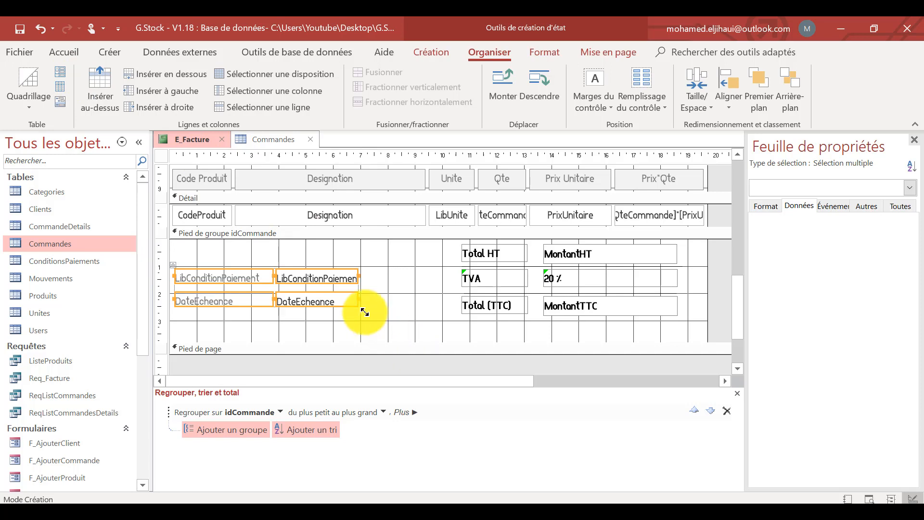
Widen the LibConditionPaiement and DateEcheance fields together so the payment condition text fits.
{"action": "left_click", "coordinate": [374, 295]}
{"action": "left_click", "coordinate": [355, 277]}
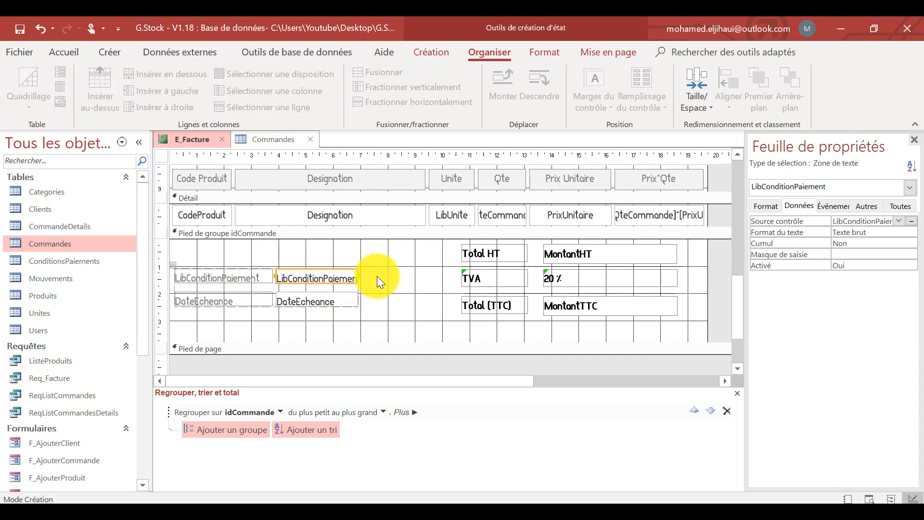
{"action": "left_click_drag", "start_coordinate": [379, 270], "coordinate": [332, 308]}
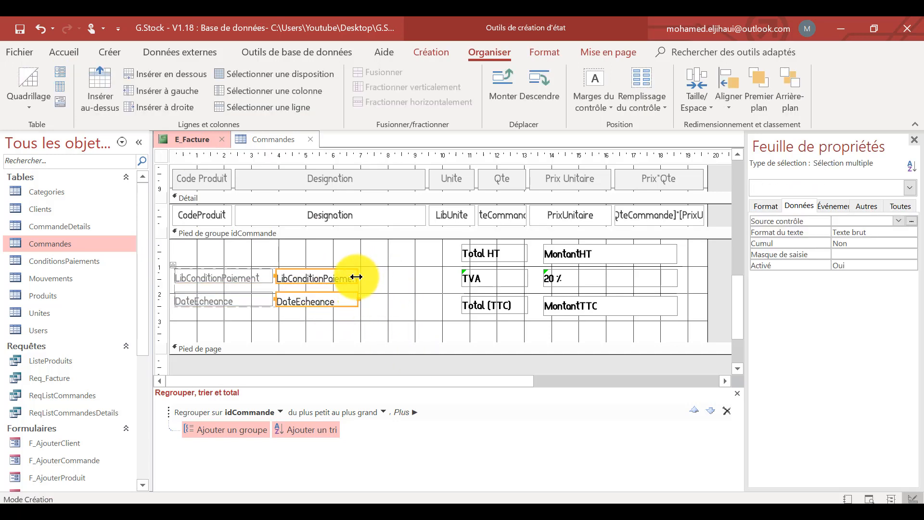
{"action": "left_click_drag", "start_coordinate": [358, 274], "coordinate": [404, 274]}
{"action": "left_click", "coordinate": [379, 320]}
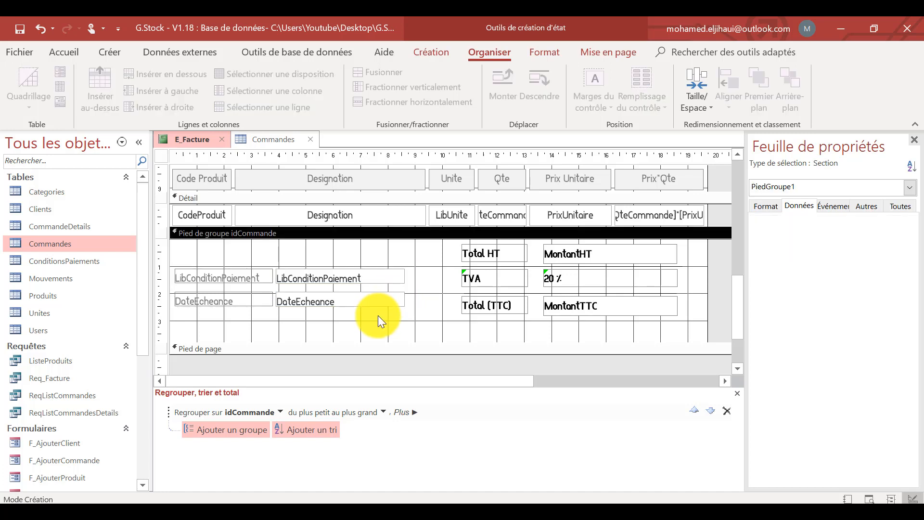
Increase the heights of the LibConditionPaiement and DateEcheance rows slightly.
{"action": "left_click", "coordinate": [318, 278]}
{"action": "key", "text": "shift+Down"}
{"action": "key", "text": "shift+Down"}
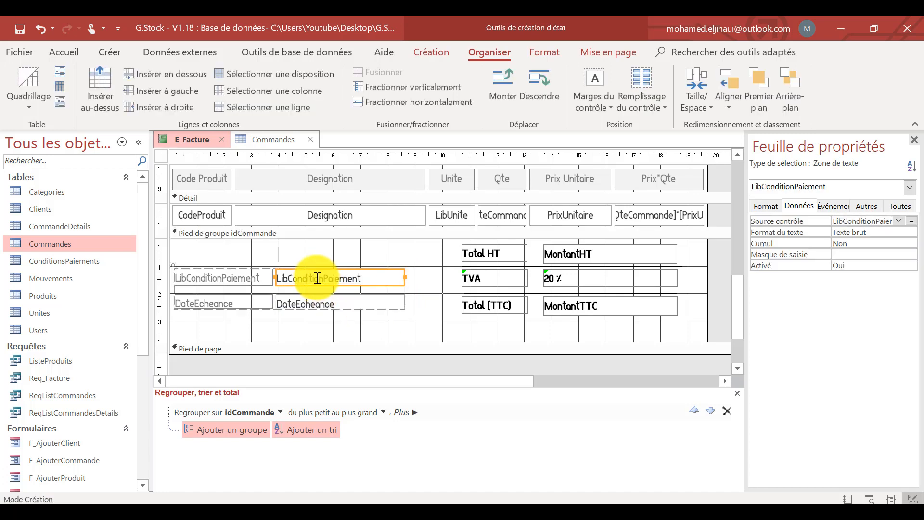
{"action": "left_click", "coordinate": [316, 300]}
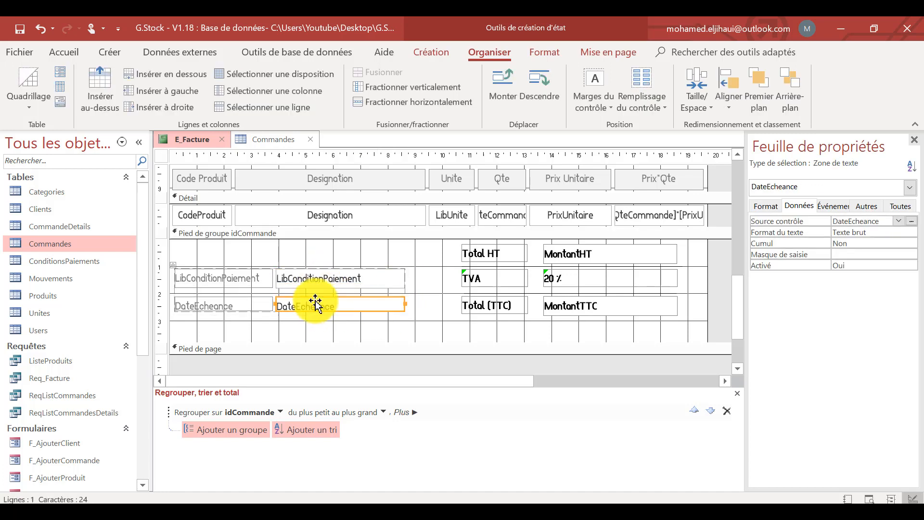
{"action": "key", "text": "shift+Down"}
{"action": "key", "text": "shift+Down"}
Set the top and bottom inner margins of the payment condition and due date labels and fields to 0 cm.
{"action": "left_click_drag", "start_coordinate": [382, 332], "coordinate": [253, 282]}
{"action": "left_click", "coordinate": [772, 208]}
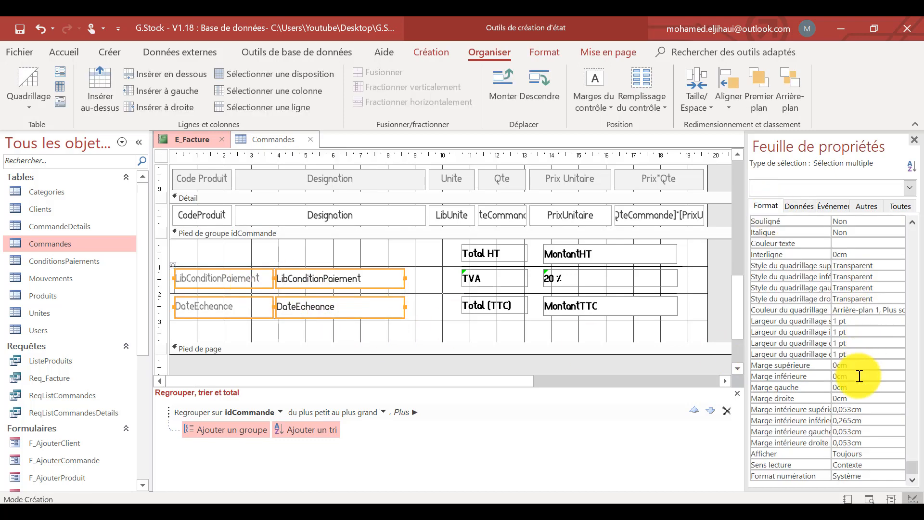
{"action": "left_click", "coordinate": [815, 409]}
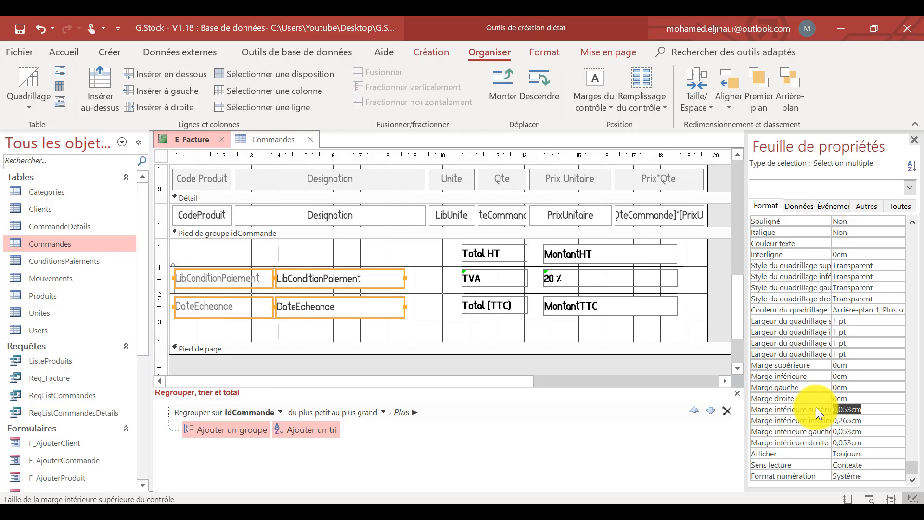
{"action": "type", "text": "0"}
{"action": "left_click", "coordinate": [828, 419]}
{"action": "type", "text": "0"}
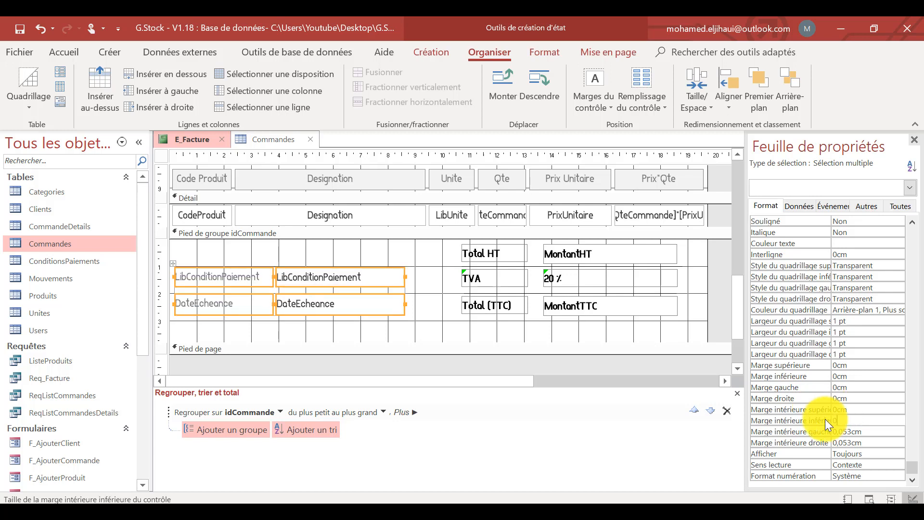
{"action": "key", "text": "Return"}
{"action": "left_click", "coordinate": [328, 324]}
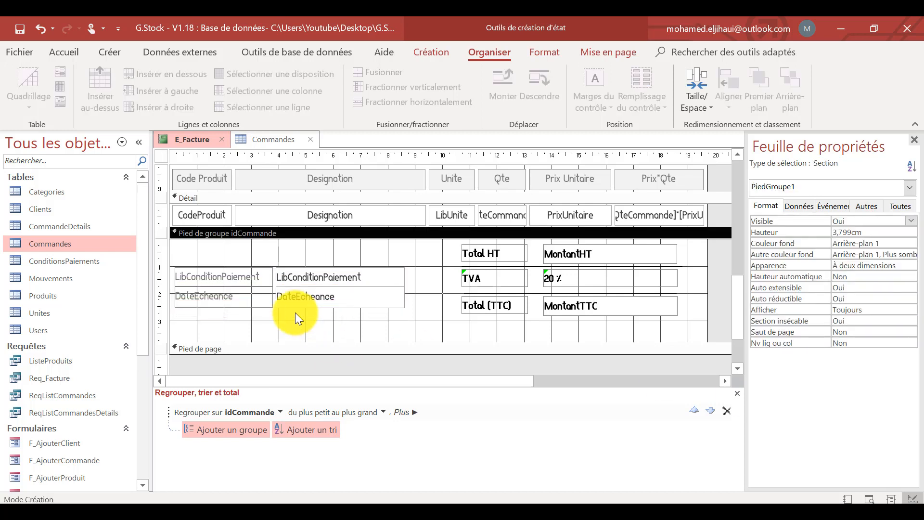
Change the two payment labels' text to "LibCondition de Paiement" and "Date Echéance".
{"action": "left_click", "coordinate": [245, 278]}
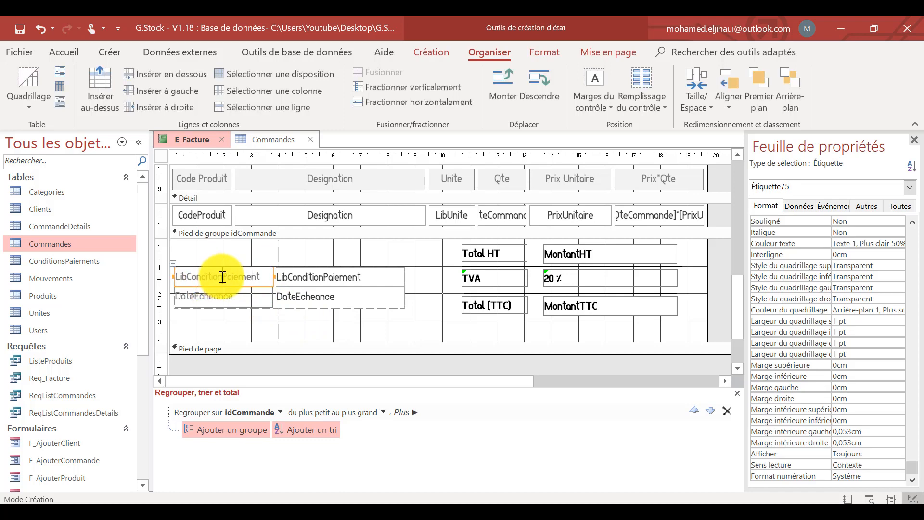
{"action": "type", "text": "de"}
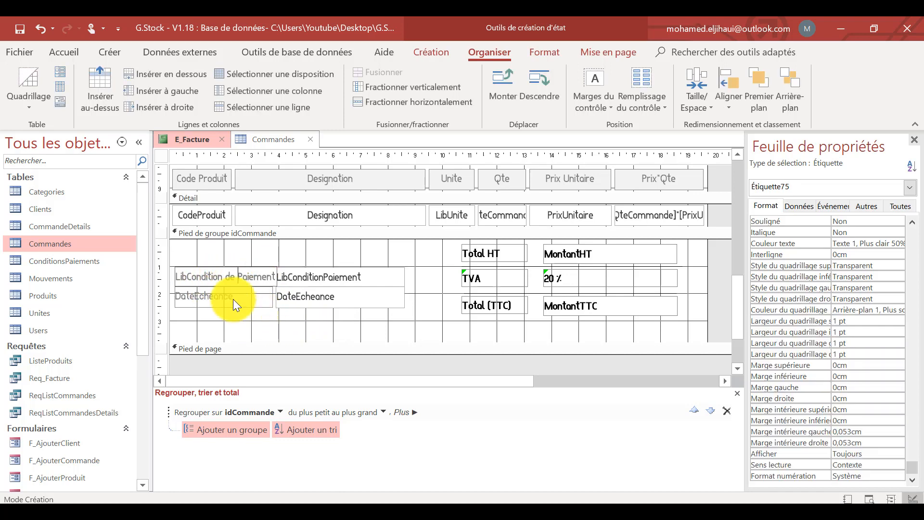
{"action": "left_click", "coordinate": [202, 297]}
{"action": "left_click", "coordinate": [194, 294]}
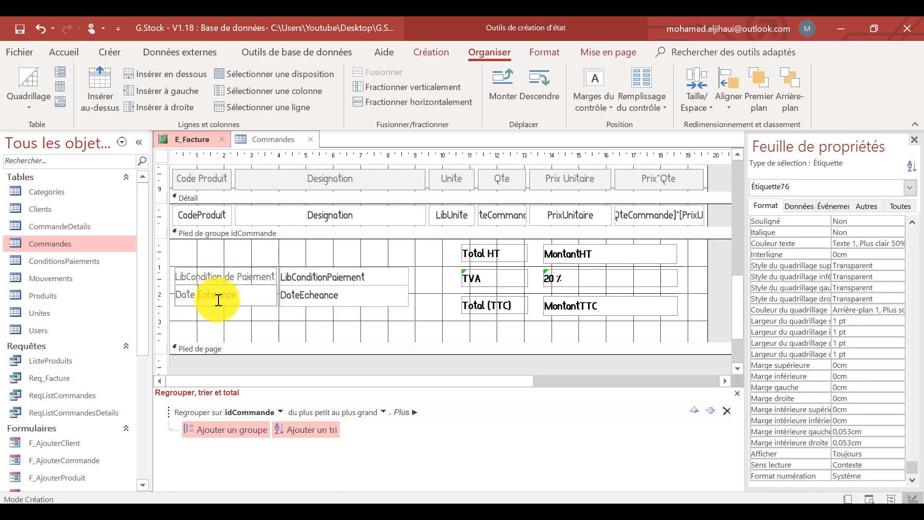
{"action": "left_click", "coordinate": [218, 299]}
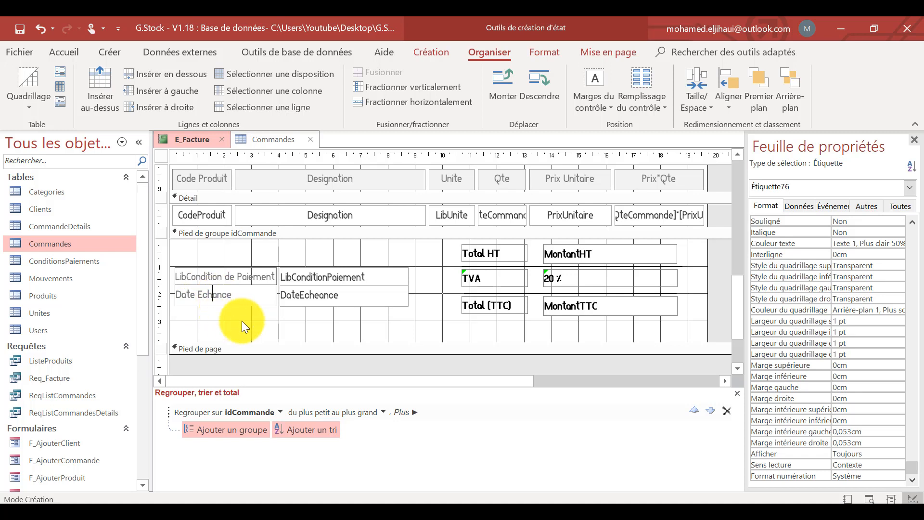
{"action": "type", "text": "é"}
{"action": "left_click", "coordinate": [328, 316]}
Format all the product fields in the Détail section in bold.
{"action": "scroll", "coordinate": [492, 330], "scroll_direction": "up", "scroll_amount": 1}
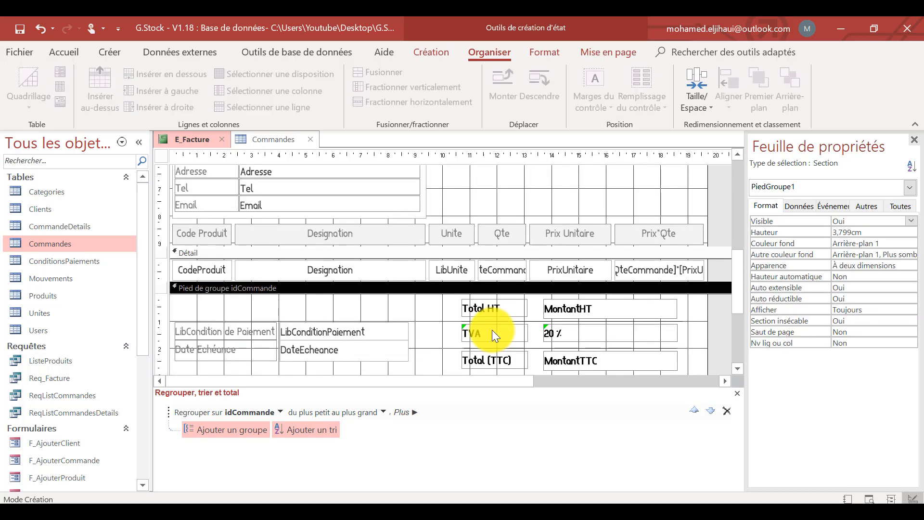
{"action": "scroll", "coordinate": [492, 330], "scroll_direction": "up", "scroll_amount": 3}
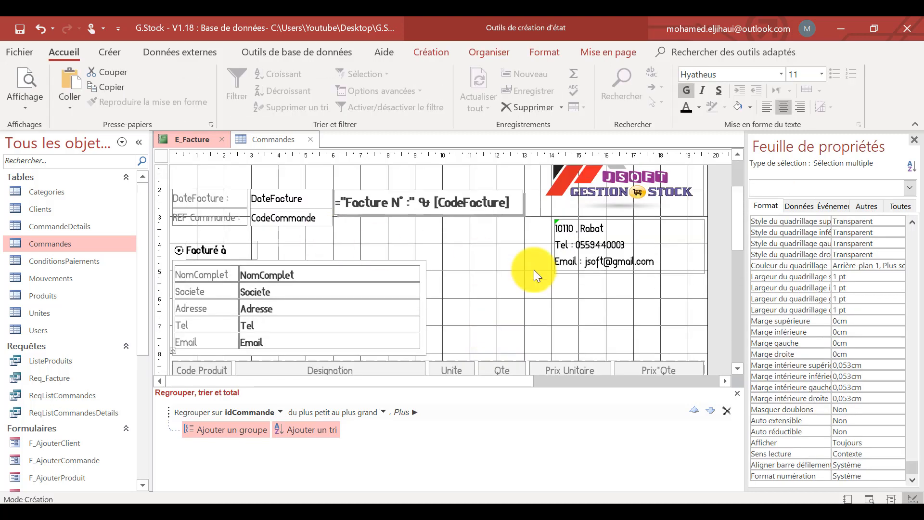
{"action": "scroll", "coordinate": [533, 270], "scroll_direction": "down", "scroll_amount": 6}
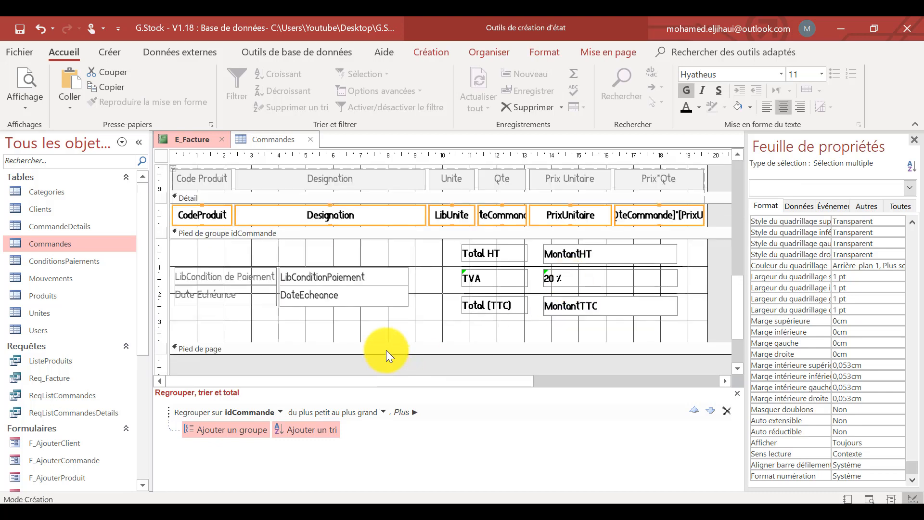
{"action": "left_click", "coordinate": [355, 317]}
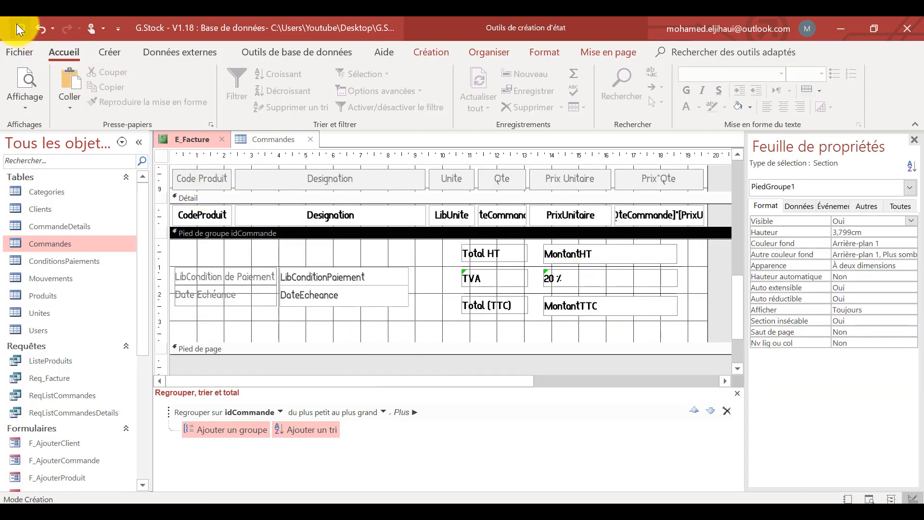
Preview the invoice report, examine the first invoice's header, product rows, payment terms and totals, and return to design view.
{"action": "left_click", "coordinate": [26, 83]}
{"action": "left_click", "coordinate": [586, 269]}
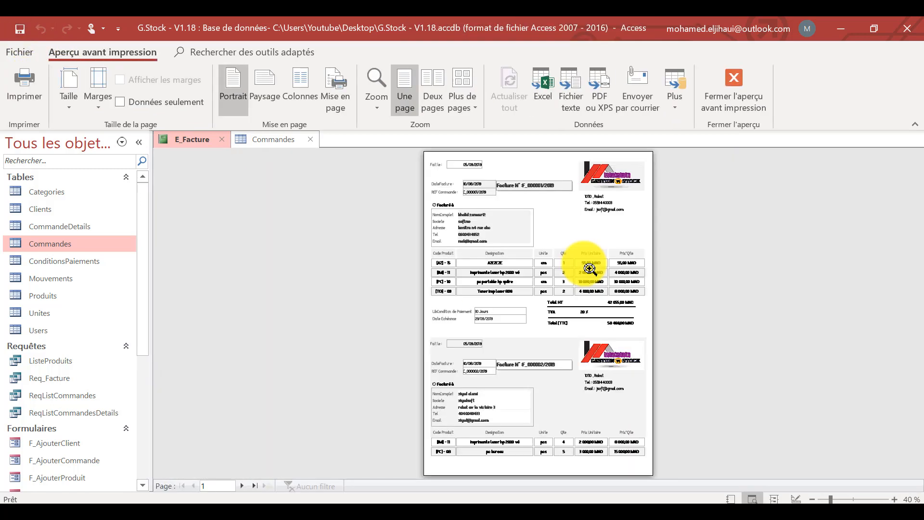
{"action": "left_click", "coordinate": [585, 244]}
{"action": "scroll", "coordinate": [588, 249], "scroll_direction": "up", "scroll_amount": 2}
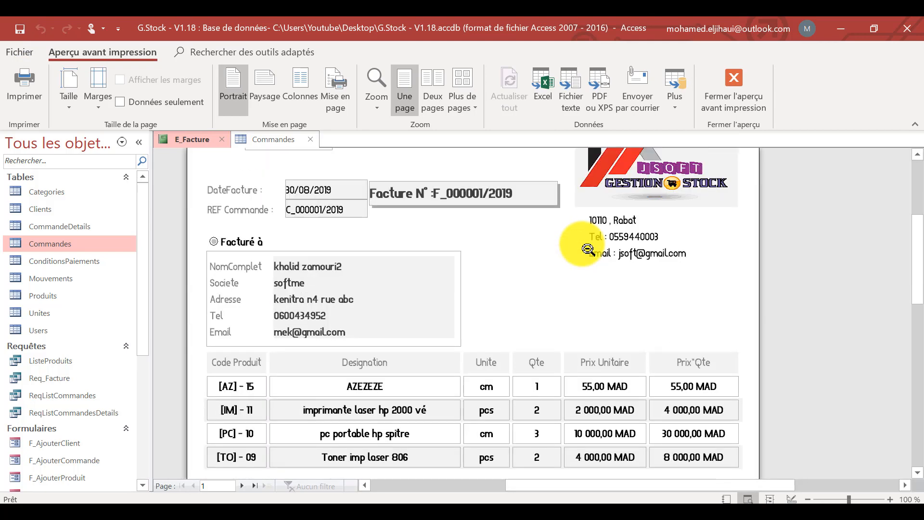
{"action": "scroll", "coordinate": [588, 249], "scroll_direction": "up", "scroll_amount": 5}
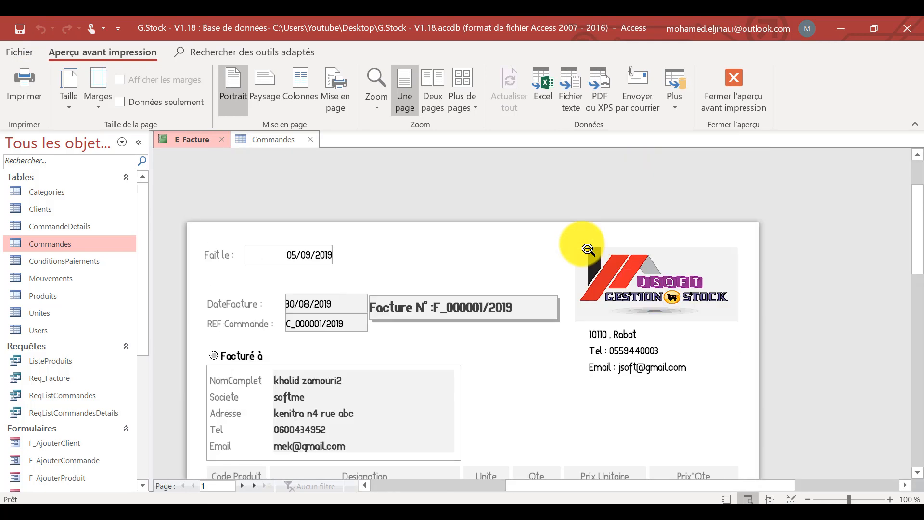
{"action": "scroll", "coordinate": [597, 277], "scroll_direction": "down", "scroll_amount": 17}
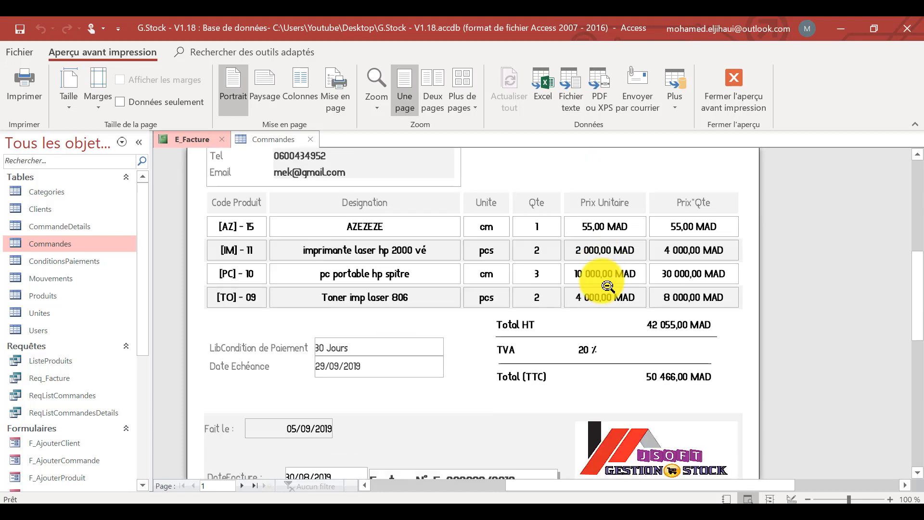
{"action": "left_click", "coordinate": [558, 272]}
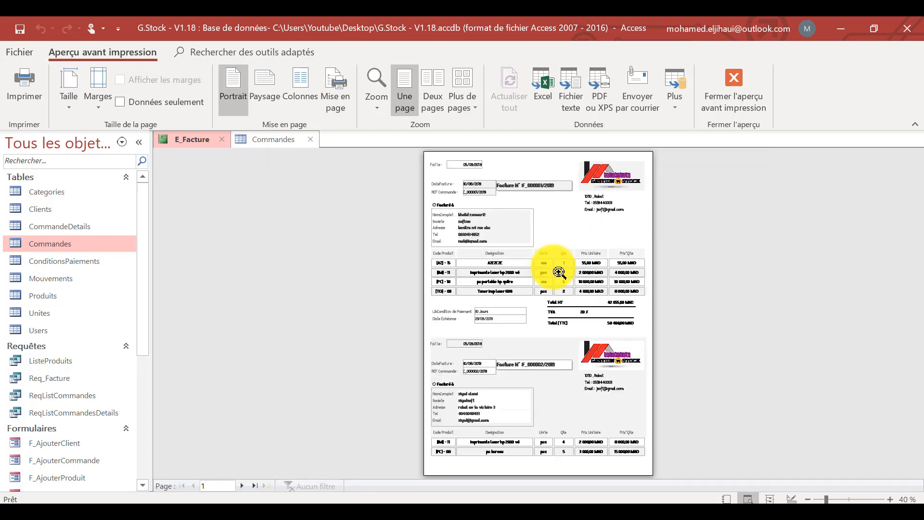
{"action": "right_click", "coordinate": [554, 227]}
{"action": "left_click", "coordinate": [483, 269]}
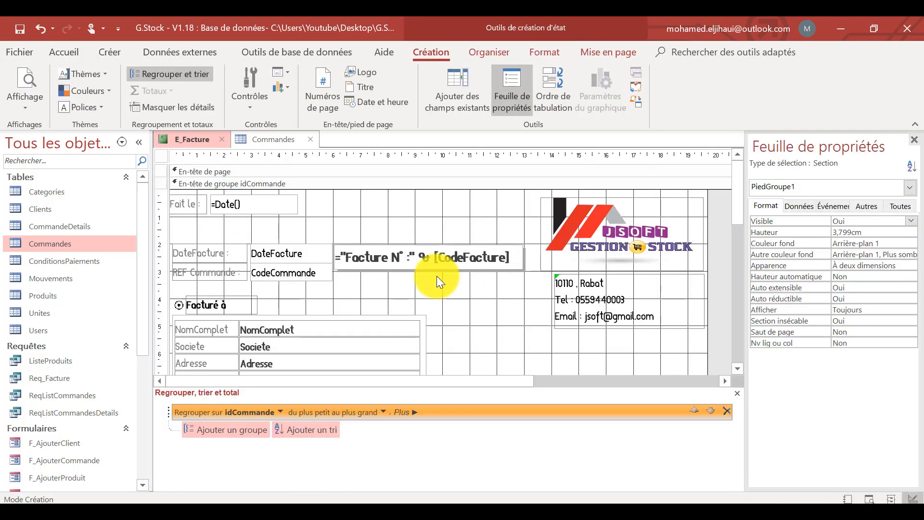
Set the idCommande group footer's page break (Saut de page) to Après section.
{"action": "scroll", "coordinate": [380, 209], "scroll_direction": "down", "scroll_amount": 5}
{"action": "scroll", "coordinate": [382, 211], "scroll_direction": "down", "scroll_amount": 3}
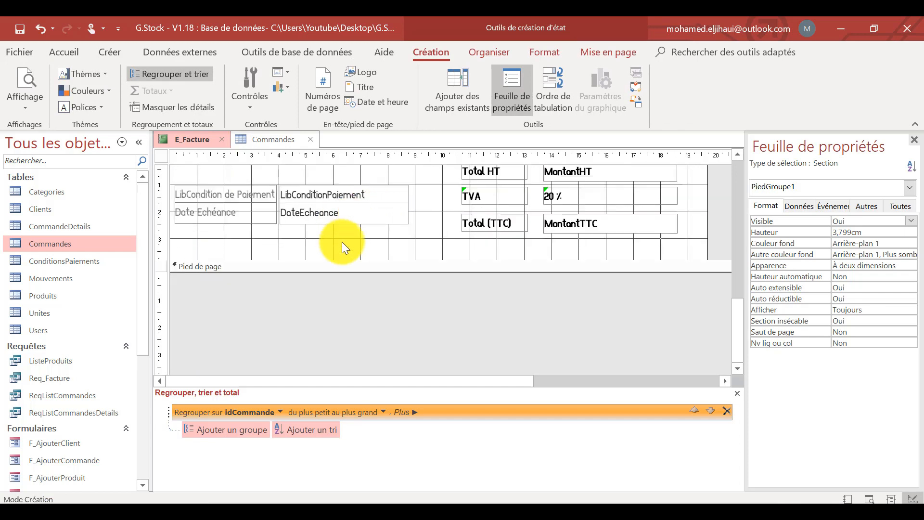
{"action": "scroll", "coordinate": [298, 244], "scroll_direction": "up", "scroll_amount": 2}
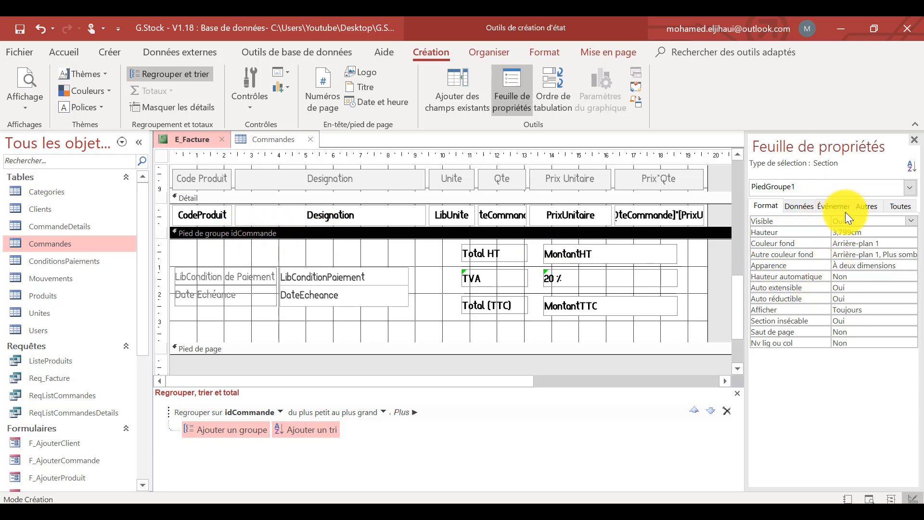
{"action": "left_click", "coordinate": [900, 206]}
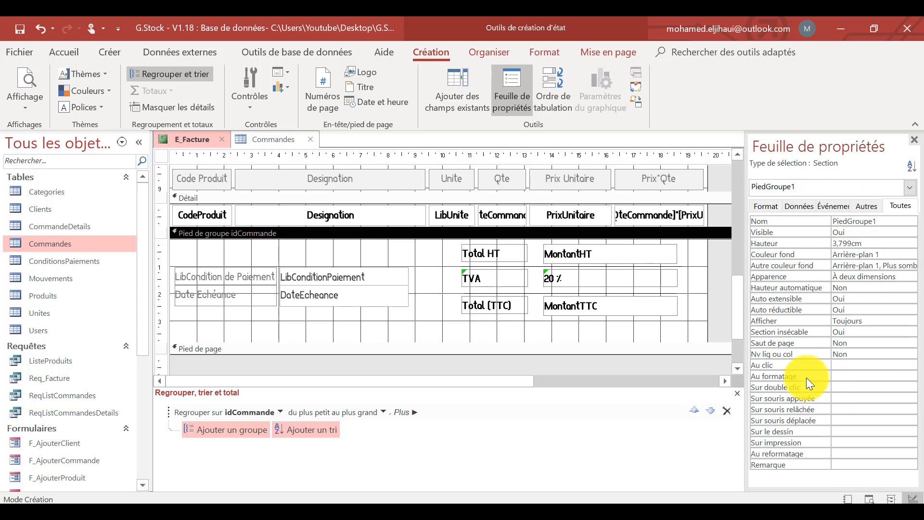
{"action": "left_click", "coordinate": [769, 204]}
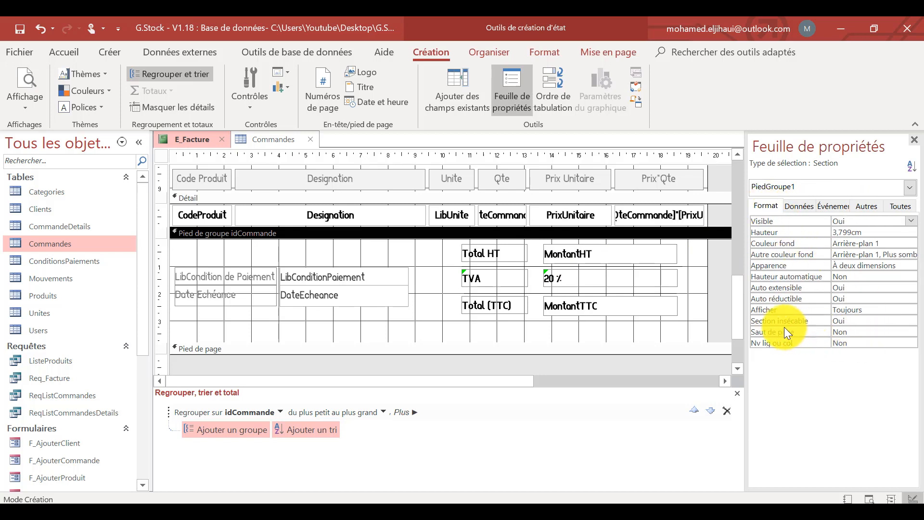
{"action": "left_click", "coordinate": [911, 331]}
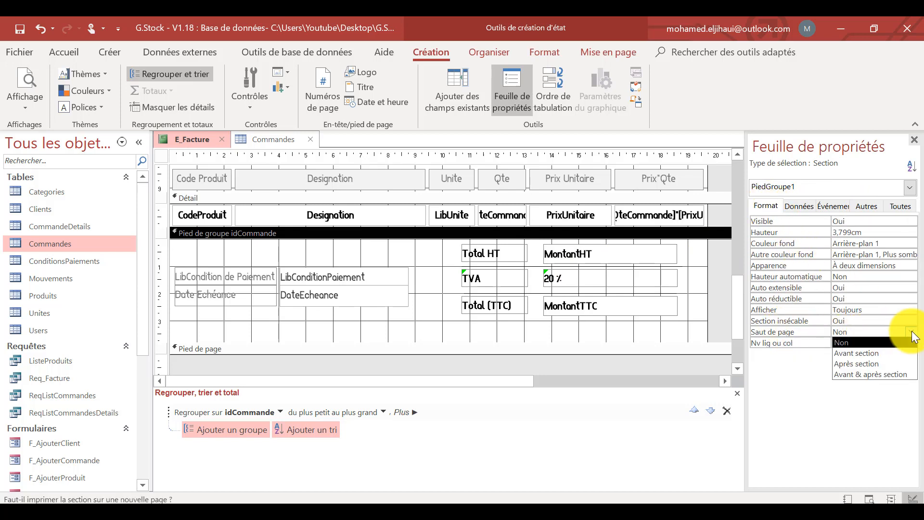
{"action": "left_click", "coordinate": [873, 362]}
{"action": "left_click", "coordinate": [502, 368]}
{"action": "scroll", "coordinate": [501, 367], "scroll_direction": "up", "scroll_amount": 10}
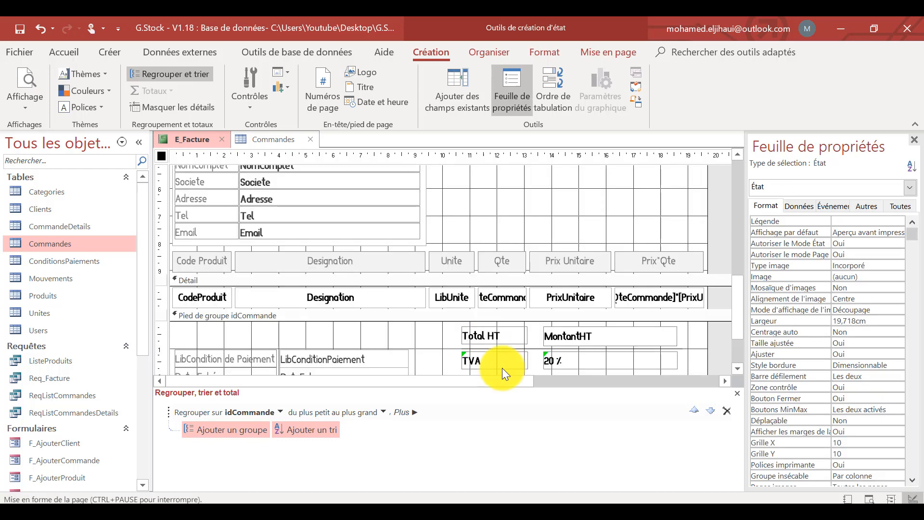
{"action": "scroll", "coordinate": [408, 207], "scroll_direction": "up", "scroll_amount": 2}
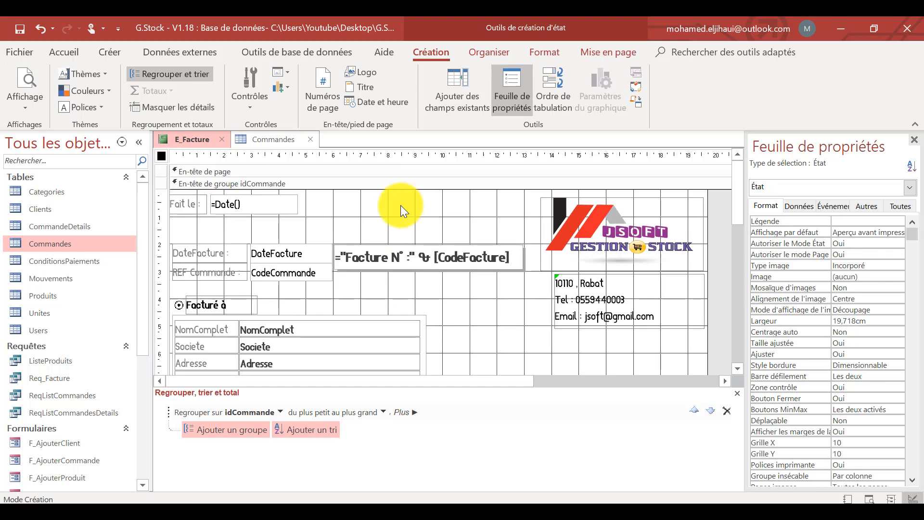
Set the alternate background colour (Autre couleur fond) of the idCommande group header and group footer to Aucune couleur.
{"action": "left_click", "coordinate": [313, 183]}
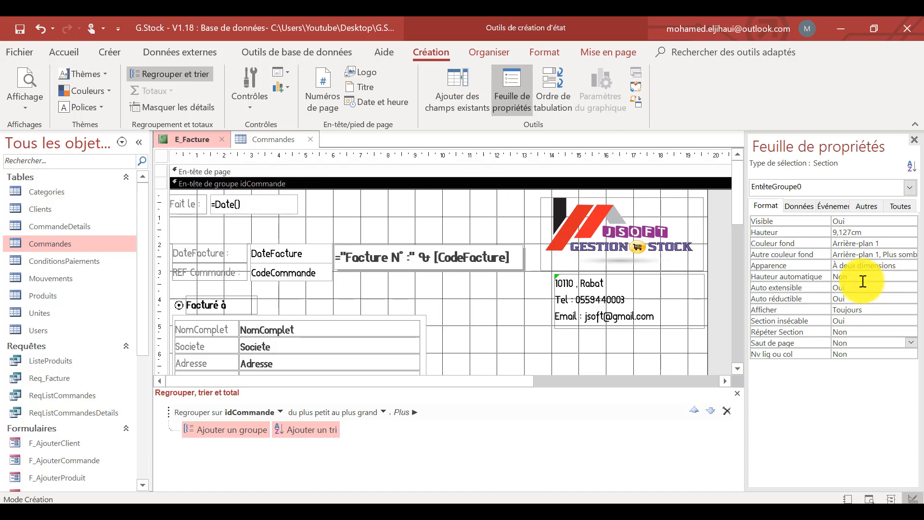
{"action": "left_click", "coordinate": [885, 254]}
{"action": "left_click", "coordinate": [911, 254]}
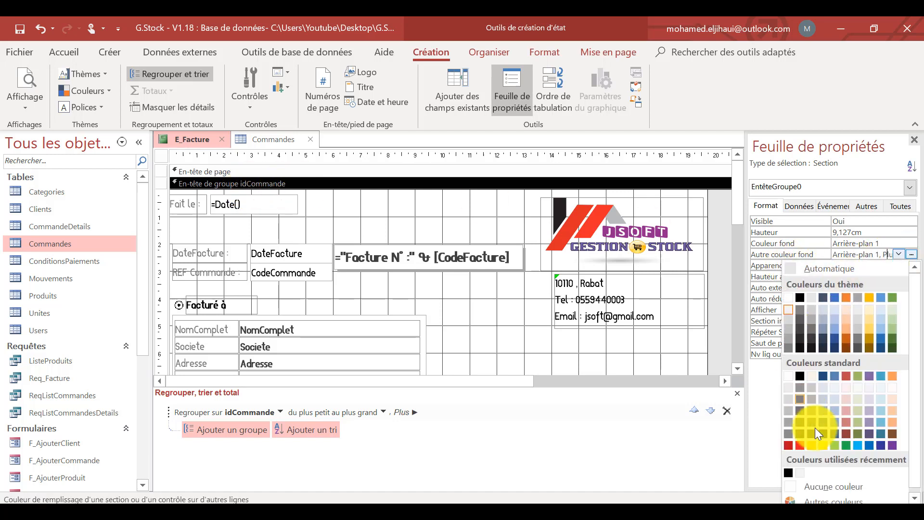
{"action": "left_click", "coordinate": [824, 487]}
{"action": "scroll", "coordinate": [511, 308], "scroll_direction": "down", "scroll_amount": 10}
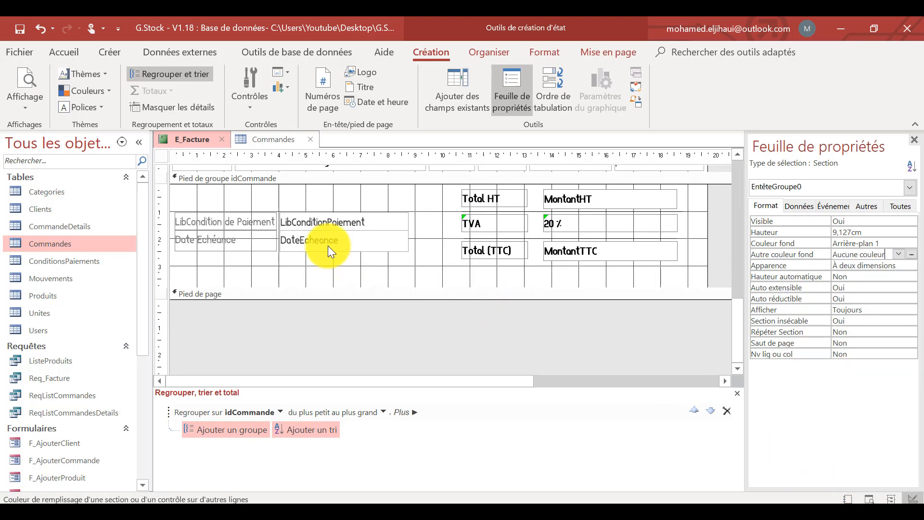
{"action": "scroll", "coordinate": [298, 245], "scroll_direction": "up", "scroll_amount": 3}
{"action": "left_click", "coordinate": [234, 261]}
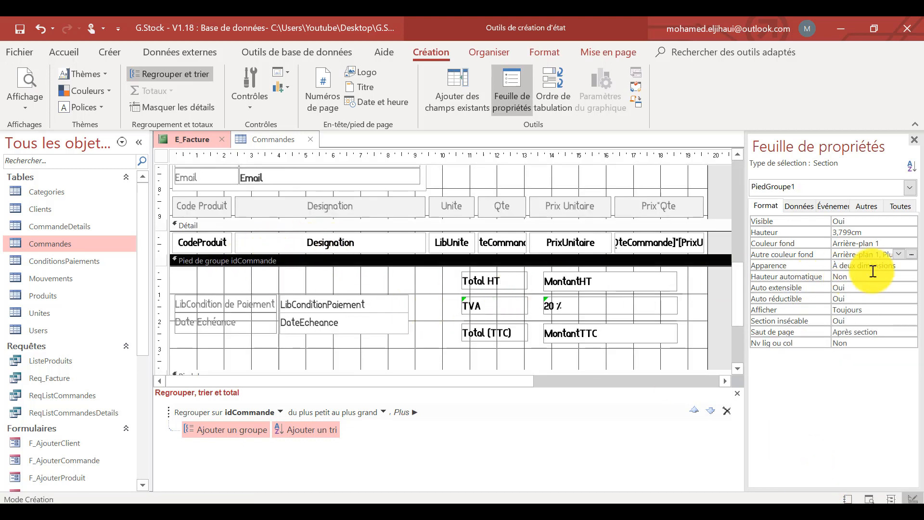
{"action": "left_click", "coordinate": [890, 254]}
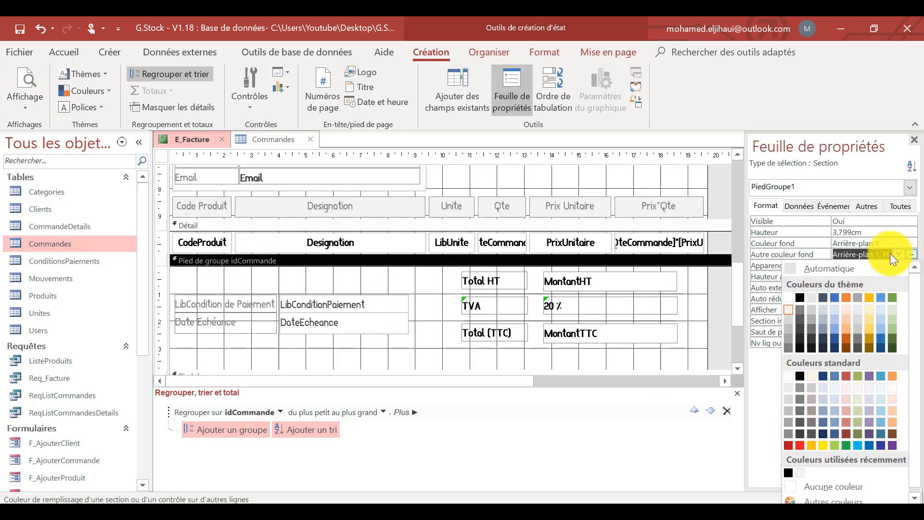
{"action": "left_click", "coordinate": [815, 485]}
Inspect the logo image's background style property and preview the first invoice's header, customer block and product rows.
{"action": "scroll", "coordinate": [653, 311], "scroll_direction": "up", "scroll_amount": 5}
{"action": "left_click", "coordinate": [570, 228]}
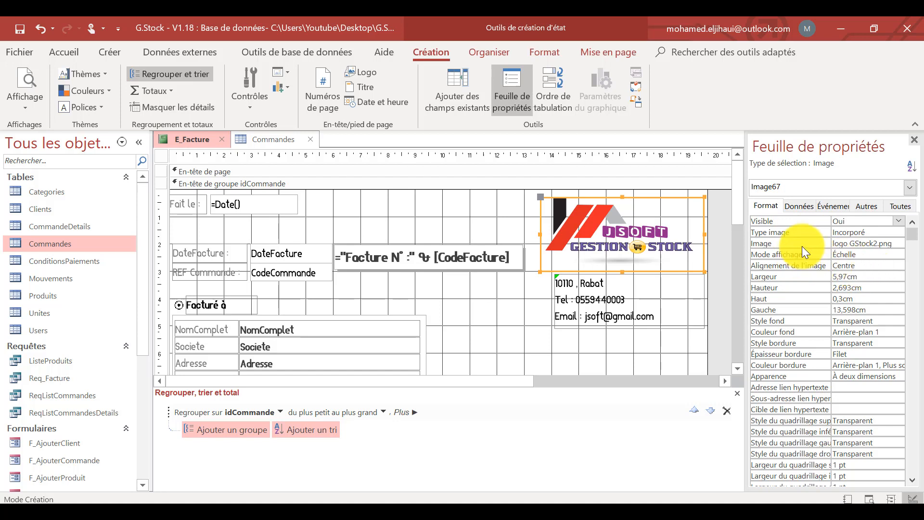
{"action": "left_click", "coordinate": [884, 321]}
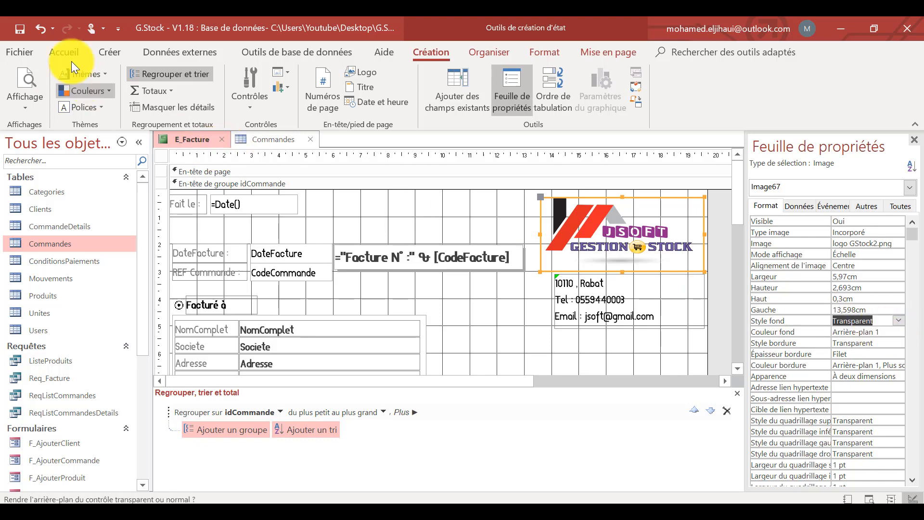
{"action": "left_click", "coordinate": [25, 72]}
{"action": "left_click", "coordinate": [559, 206]}
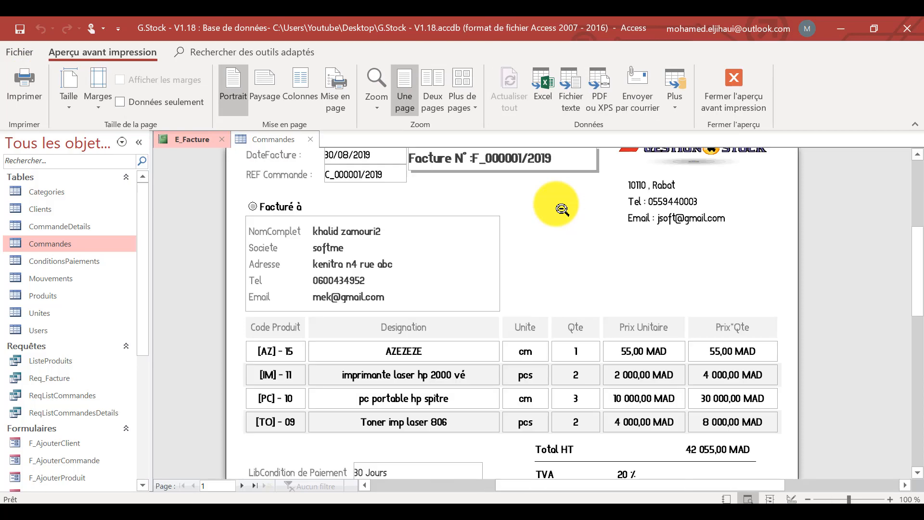
{"action": "scroll", "coordinate": [562, 210], "scroll_direction": "up", "scroll_amount": 2}
{"action": "scroll", "coordinate": [562, 210], "scroll_direction": "up", "scroll_amount": 1}
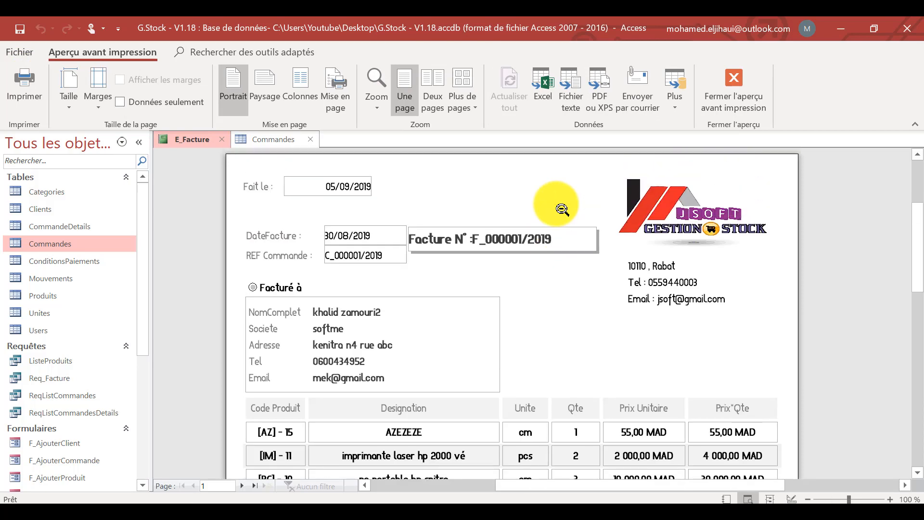
{"action": "scroll", "coordinate": [562, 209], "scroll_direction": "down", "scroll_amount": 3}
{"action": "scroll", "coordinate": [562, 209], "scroll_direction": "up", "scroll_amount": 1}
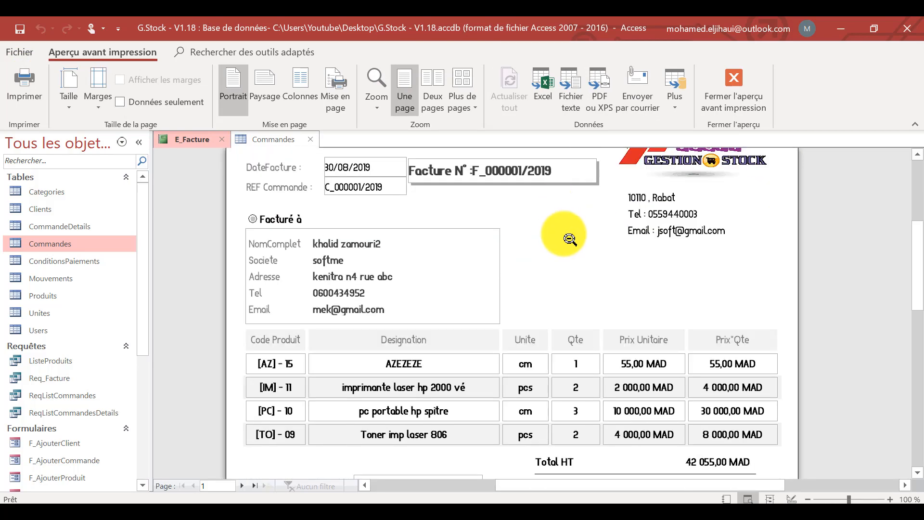
{"action": "scroll", "coordinate": [569, 239], "scroll_direction": "up", "scroll_amount": 3}
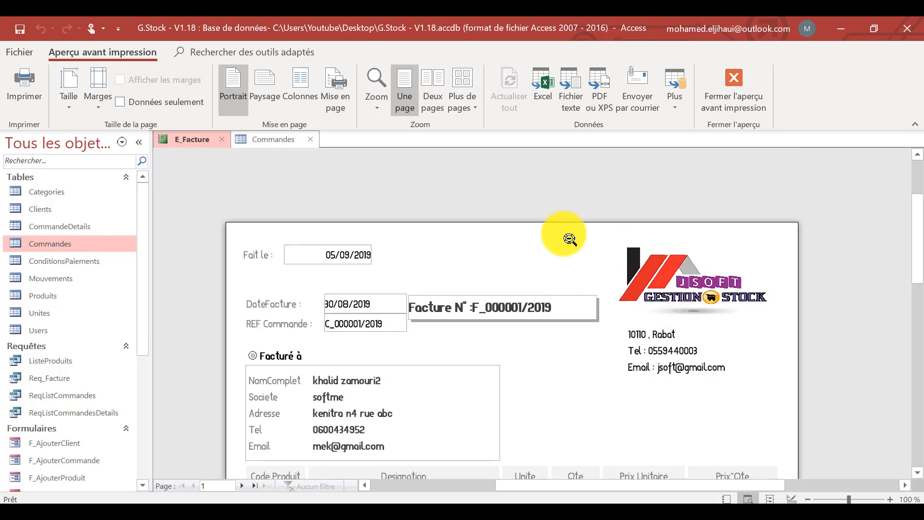
In layout view, right-align the DateFacture and REF Commande labels and left-align the Fait le date value.
{"action": "right_click", "coordinate": [427, 275]}
{"action": "key", "text": "Escape"}
{"action": "key", "text": "Escape"}
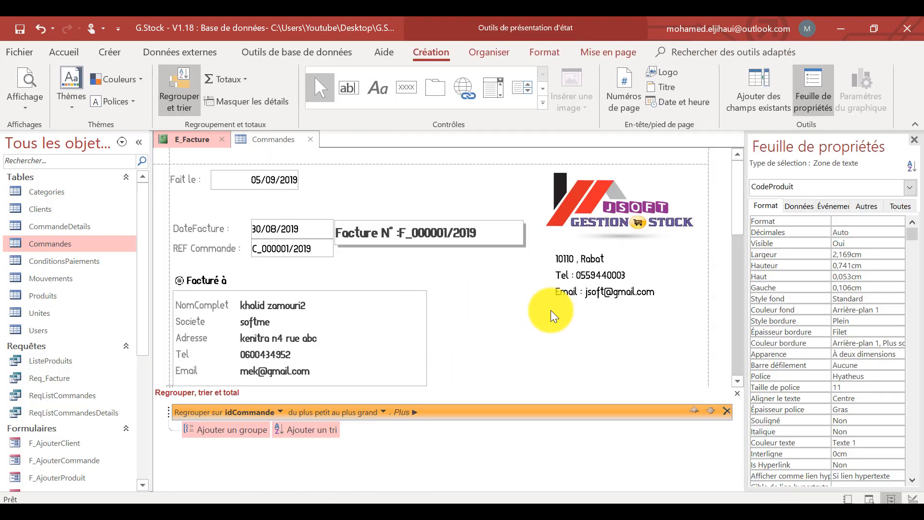
{"action": "scroll", "coordinate": [554, 312], "scroll_direction": "down", "scroll_amount": 3}
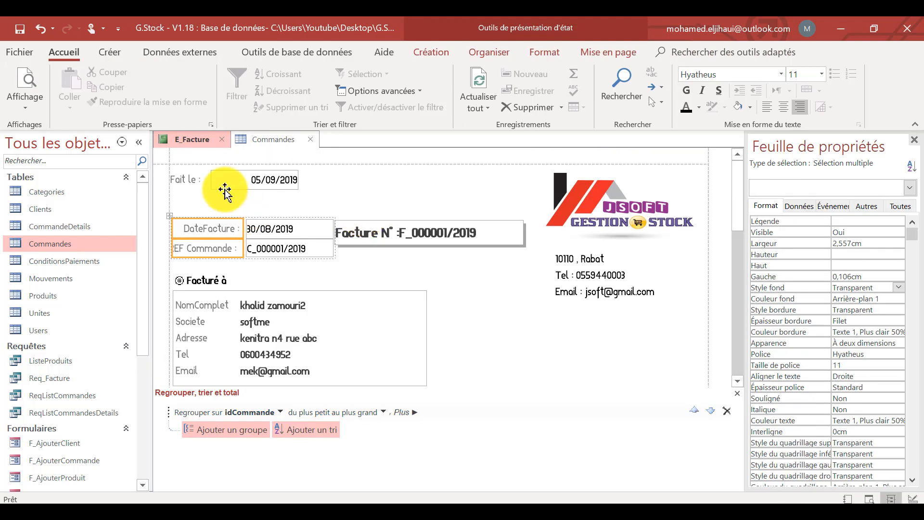
{"action": "left_click", "coordinate": [278, 180]}
{"action": "left_click", "coordinate": [766, 103]}
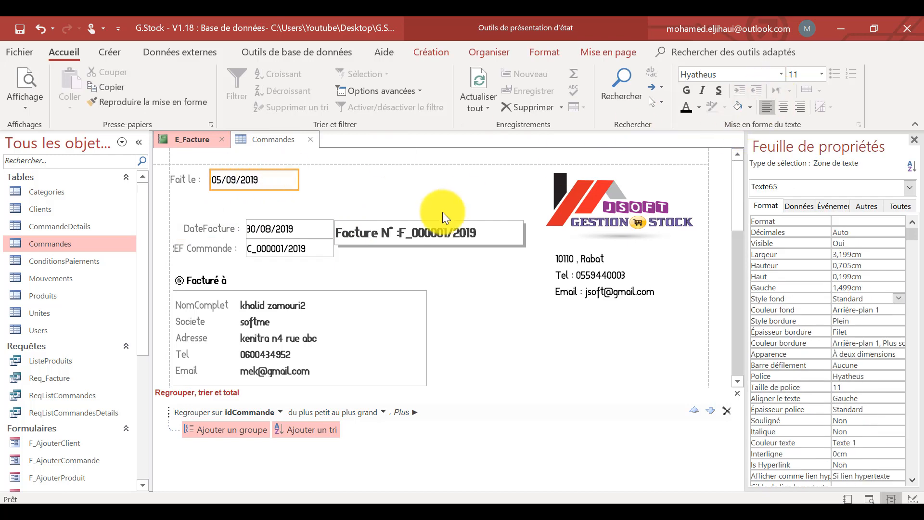
Move the company contact label up closer beneath the logo and shorten it to about 1,9 cm high.
{"action": "left_click", "coordinate": [618, 267]}
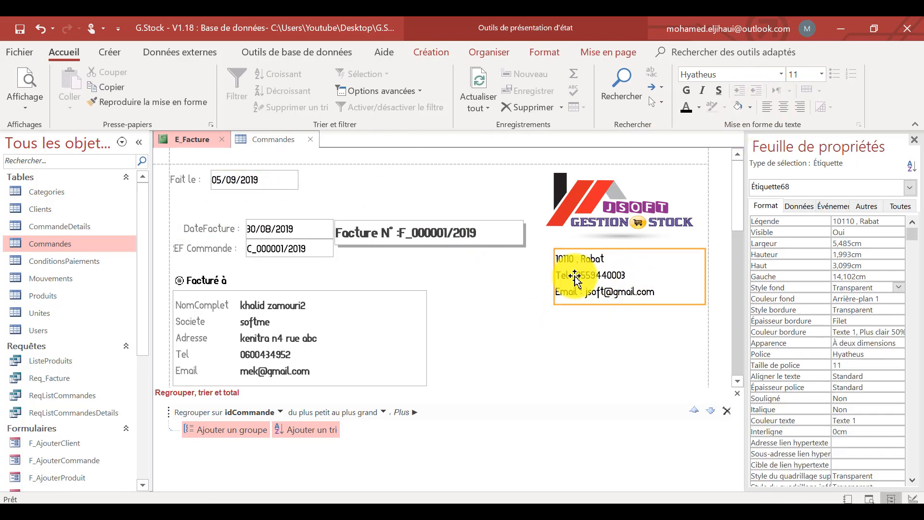
{"action": "left_click_drag", "start_coordinate": [592, 247], "coordinate": [593, 236]}
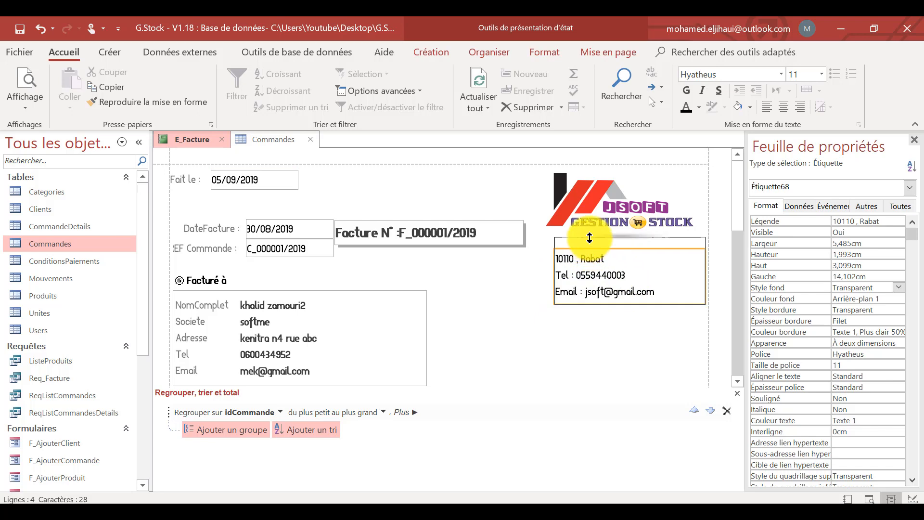
{"action": "left_click_drag", "start_coordinate": [624, 303], "coordinate": [622, 289]}
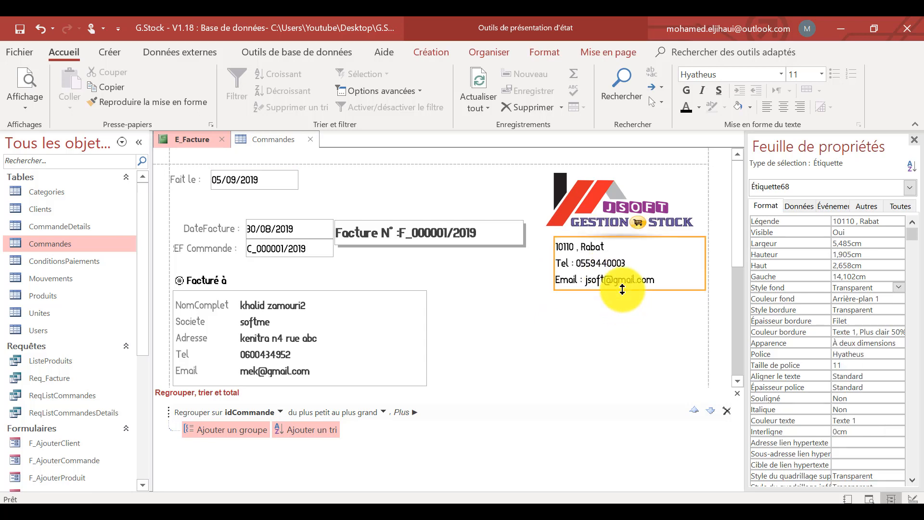
Centre the text of the three value boxes for Total HT, TVA and Total (TTC).
{"action": "scroll", "coordinate": [622, 288], "scroll_direction": "down", "scroll_amount": 2}
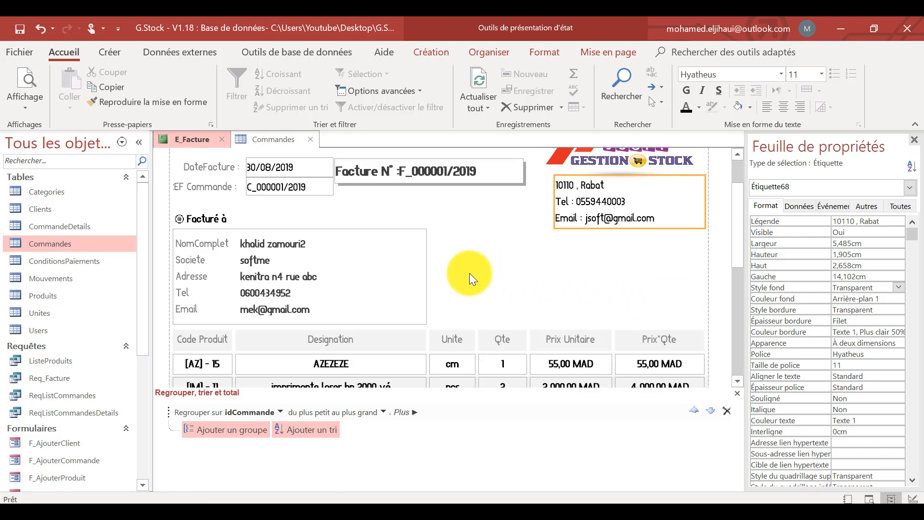
{"action": "scroll", "coordinate": [445, 277], "scroll_direction": "down", "scroll_amount": 1}
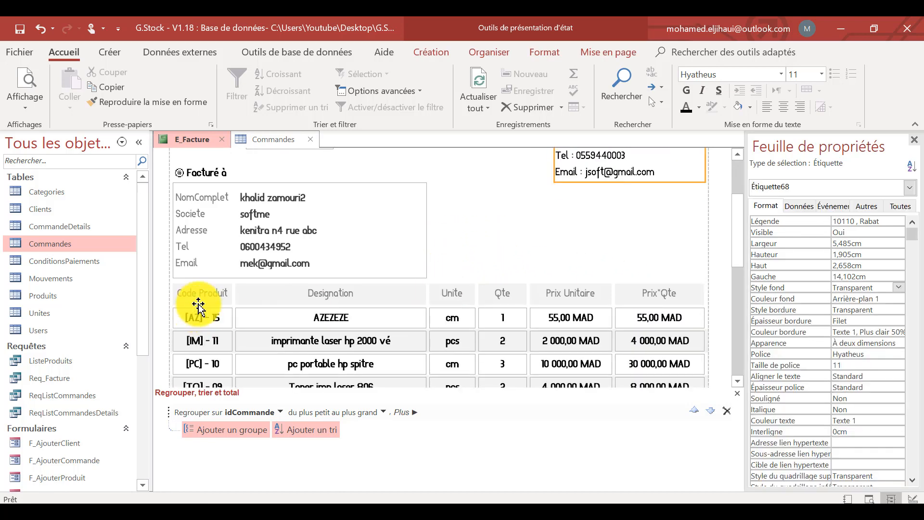
{"action": "scroll", "coordinate": [381, 319], "scroll_direction": "down", "scroll_amount": 3}
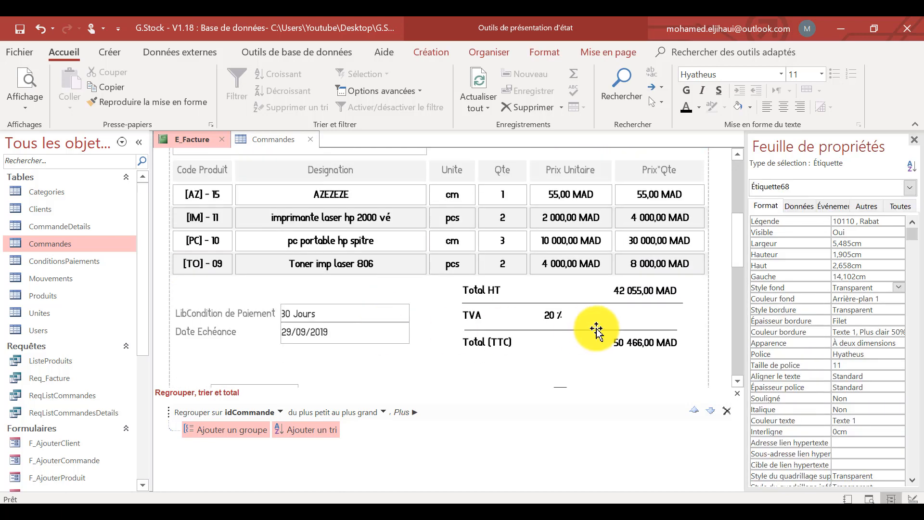
{"action": "left_click", "coordinate": [597, 315]}
{"action": "left_click", "coordinate": [639, 291], "text": "shift"}
{"action": "left_click", "coordinate": [630, 343], "text": "shift"}
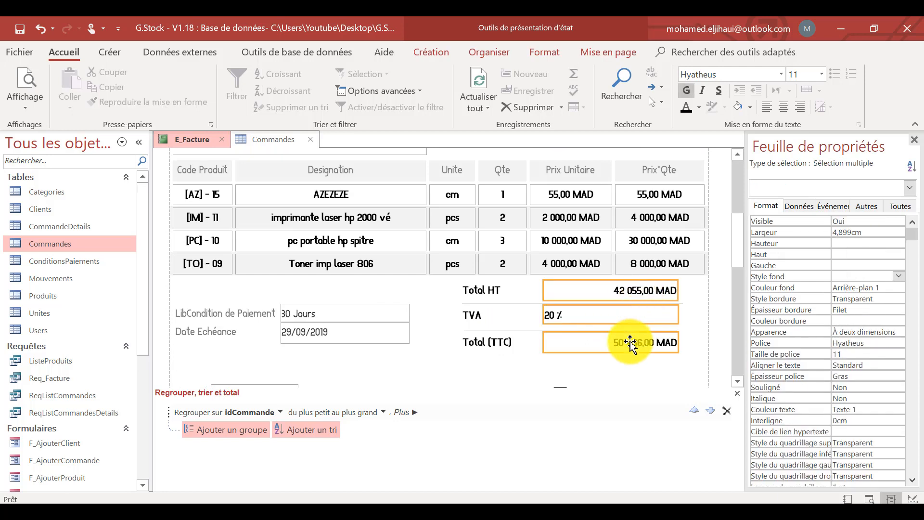
{"action": "left_click", "coordinate": [784, 107]}
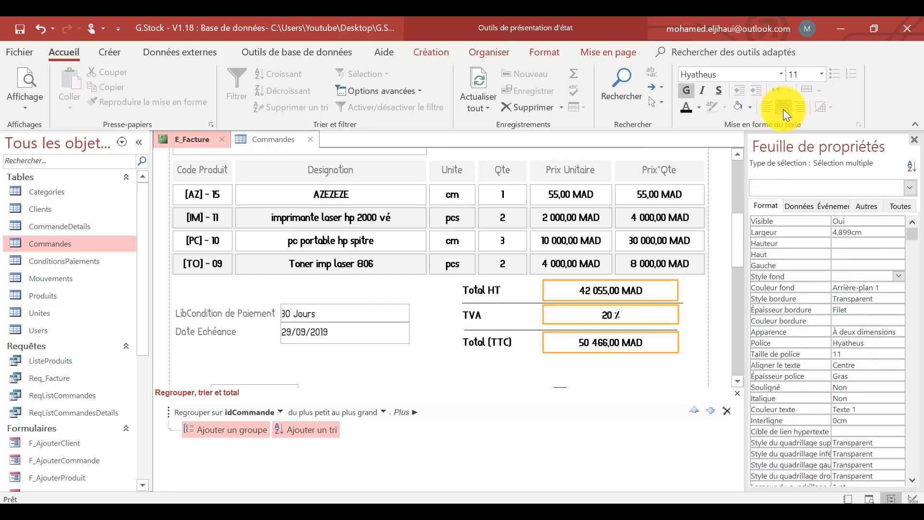
Add a space after the colon in the invoice number's control source, making it ="Facture N° : " & [CodeFacture], and save the report.
{"action": "scroll", "coordinate": [571, 305], "scroll_direction": "down", "scroll_amount": 1}
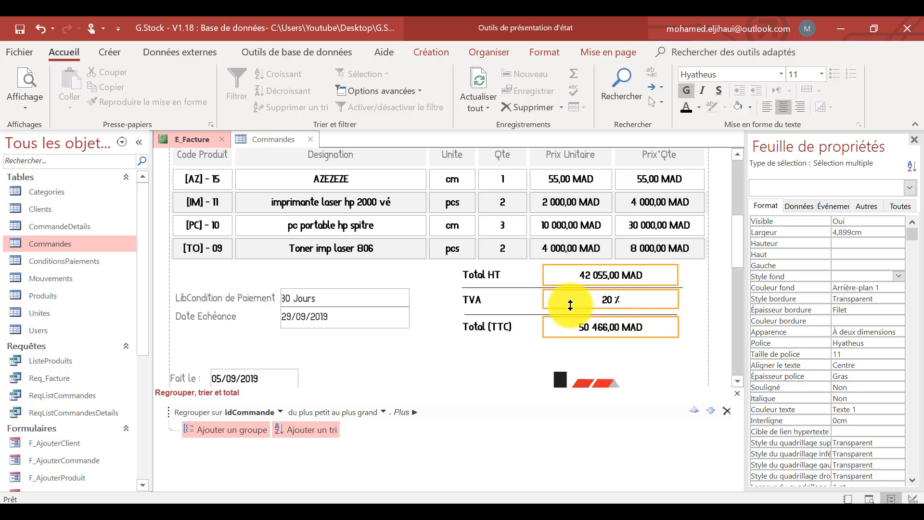
{"action": "scroll", "coordinate": [571, 305], "scroll_direction": "down", "scroll_amount": 1}
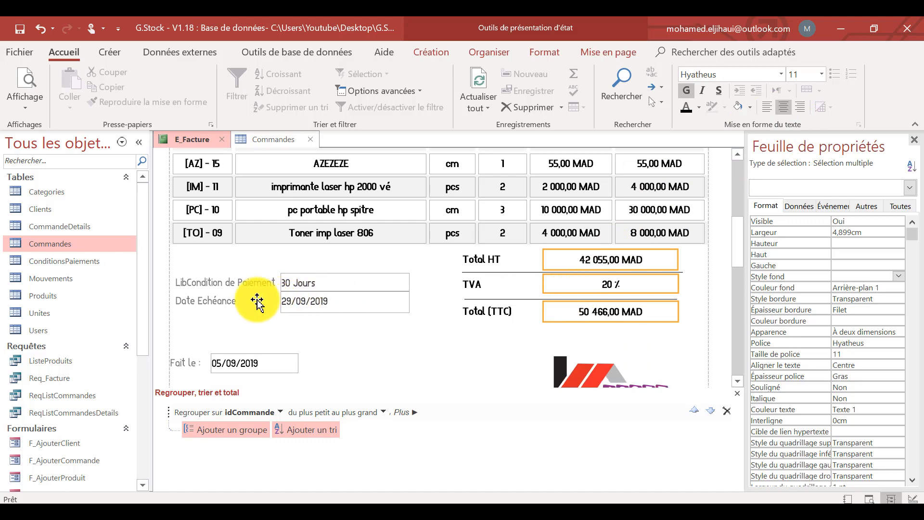
{"action": "scroll", "coordinate": [313, 315], "scroll_direction": "down", "scroll_amount": 4}
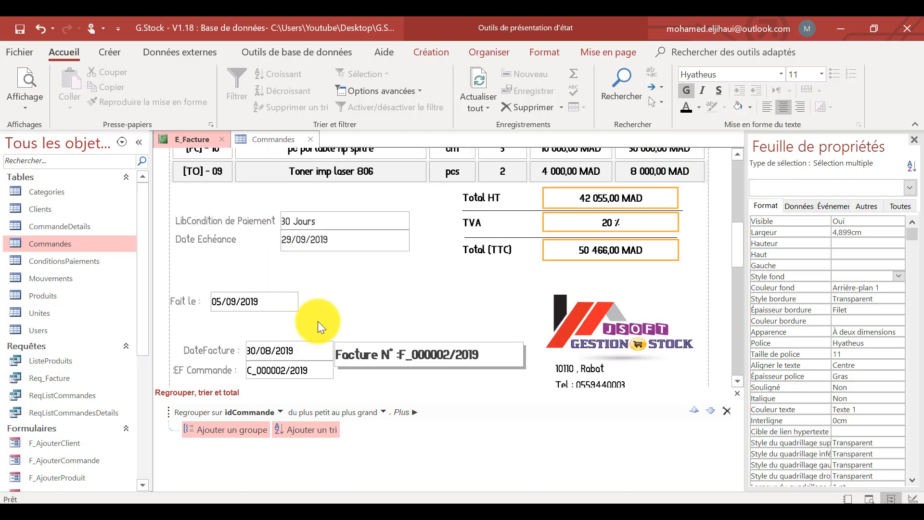
{"action": "left_click", "coordinate": [412, 354]}
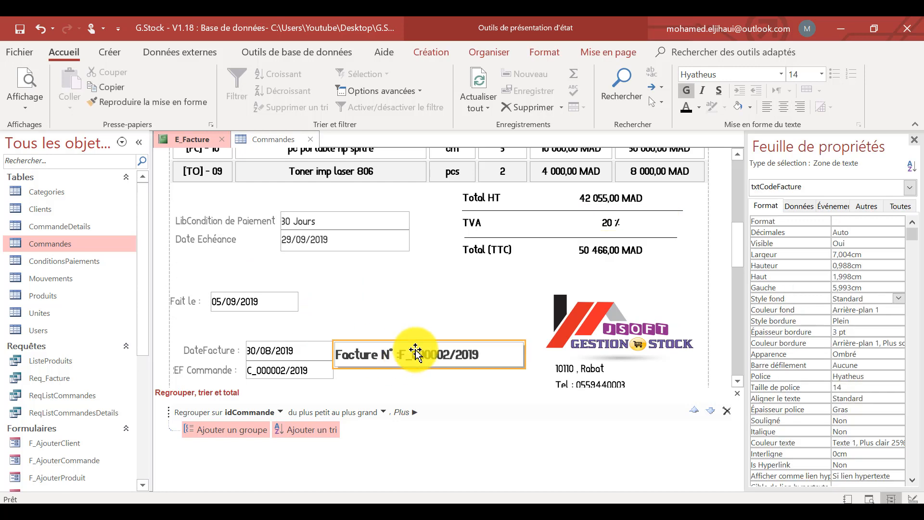
{"action": "left_click", "coordinate": [806, 204]}
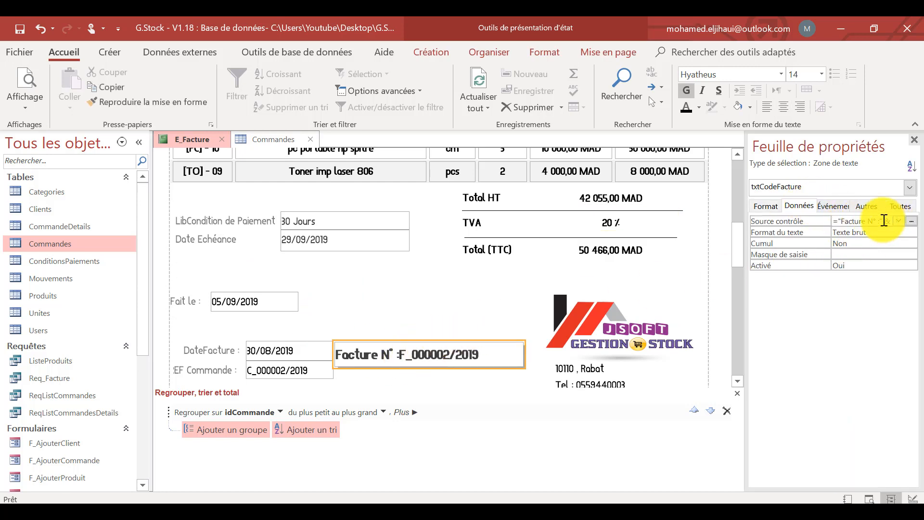
{"action": "left_click", "coordinate": [881, 220]}
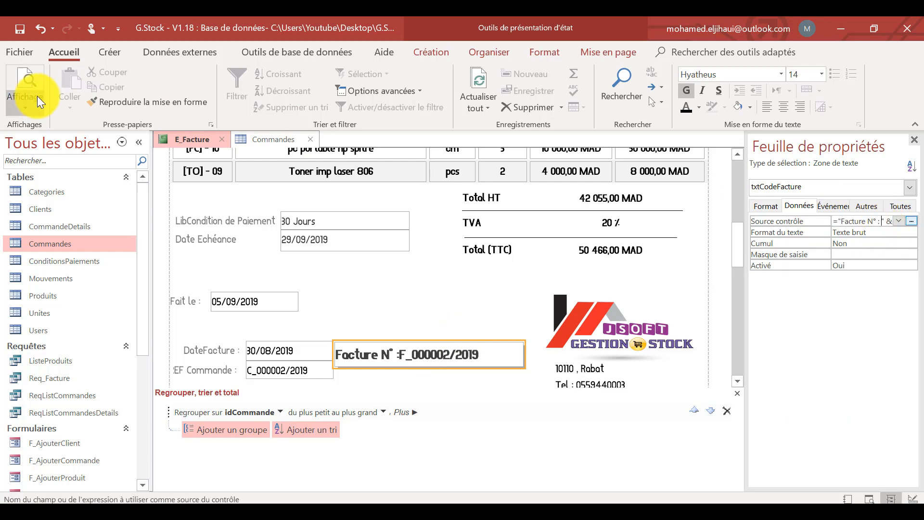
{"action": "left_click", "coordinate": [20, 30]}
Preview the invoice to check the invoice number's spacing and return to design view.
{"action": "left_click", "coordinate": [30, 75]}
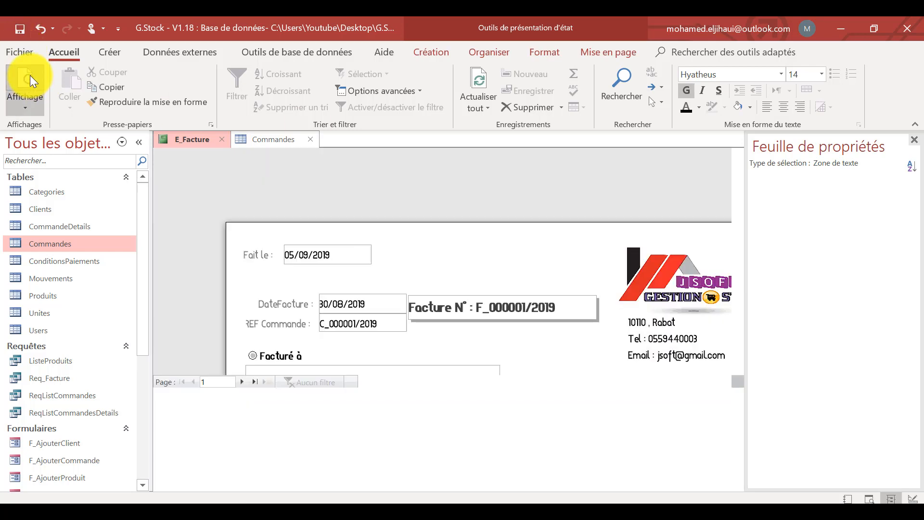
{"action": "right_click", "coordinate": [564, 310]}
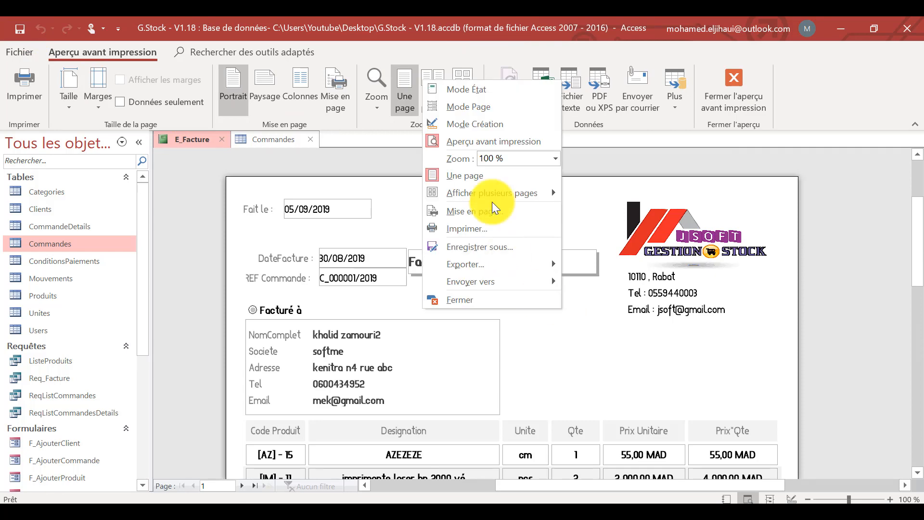
{"action": "left_click", "coordinate": [484, 126]}
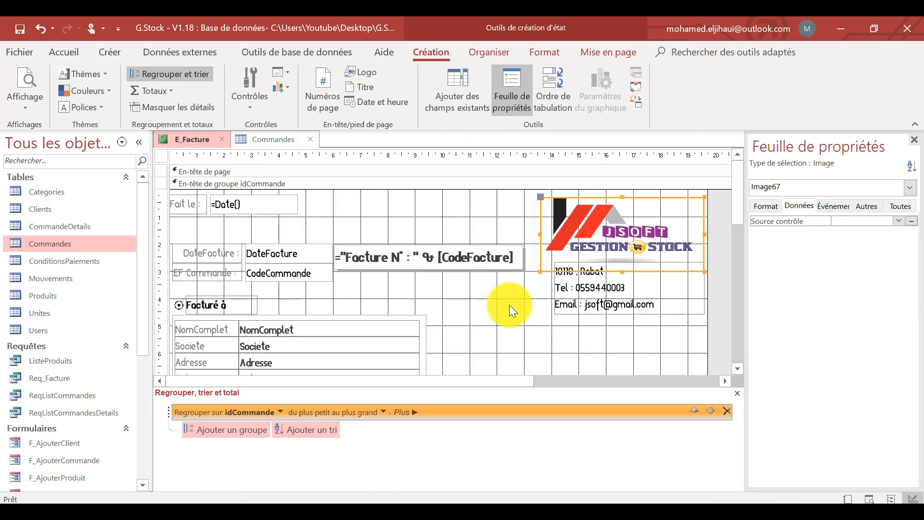
Move the DateFacture and REF Commande controls to the right of the customer details and restore the invoice number box's position.
{"action": "left_click_drag", "start_coordinate": [290, 224], "coordinate": [659, 347]}
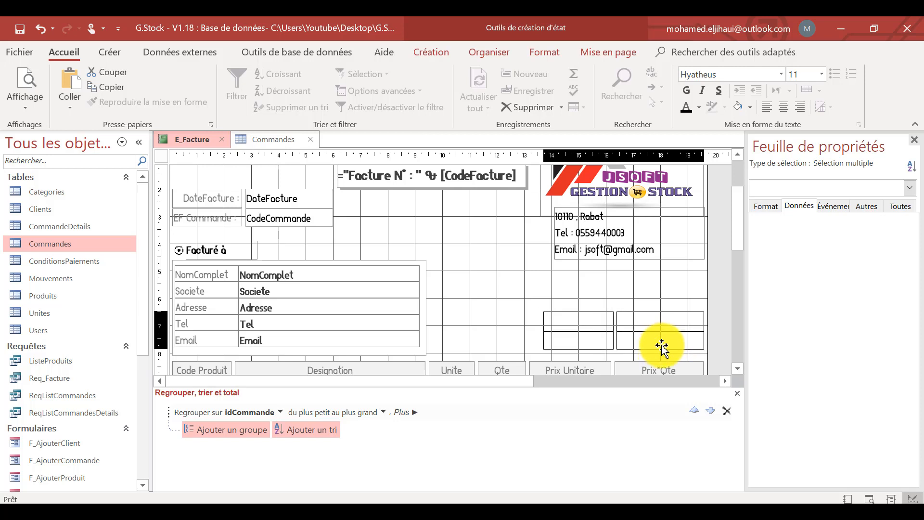
{"action": "scroll", "coordinate": [537, 290], "scroll_direction": "up", "scroll_amount": 3}
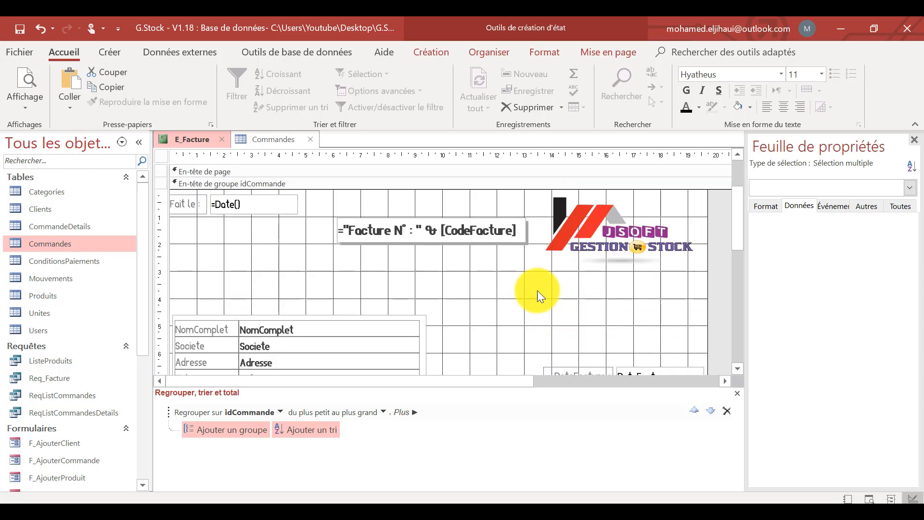
{"action": "left_click", "coordinate": [471, 239]}
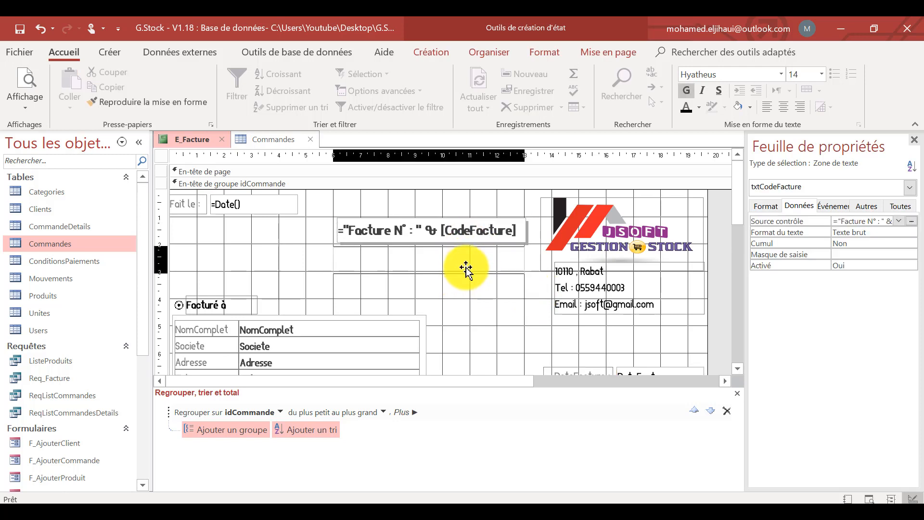
{"action": "key", "text": "Delete"}
{"action": "key", "text": "ctrl+z"}
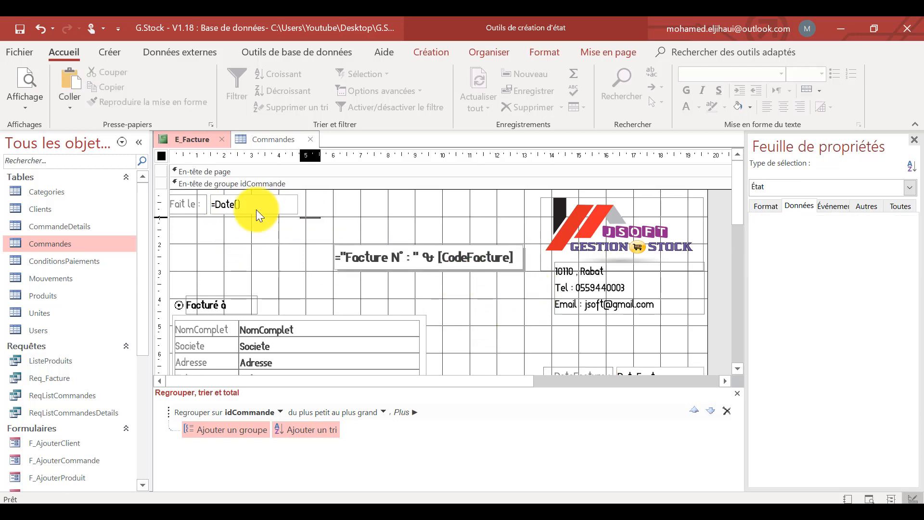
Delete the Fait le label and its =Date() text box from the idCommande group header.
{"action": "left_click", "coordinate": [256, 209]}
{"action": "left_click", "coordinate": [187, 208], "text": "shift"}
{"action": "key", "text": "Delete"}
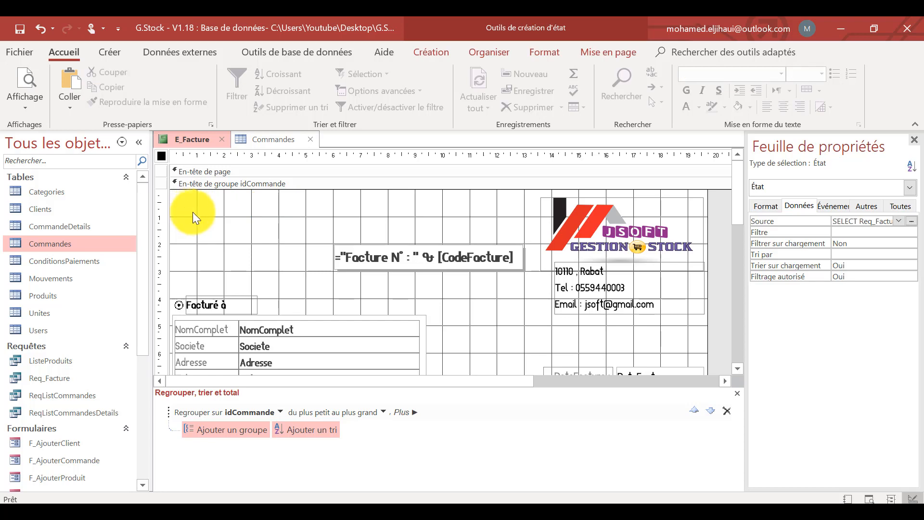
Paste the Fait le label and =Date() text box into the idCommande group footer and place them below the Date Echéance row.
{"action": "scroll", "coordinate": [198, 215], "scroll_direction": "down", "scroll_amount": 10}
{"action": "scroll", "coordinate": [209, 227], "scroll_direction": "up", "scroll_amount": 5}
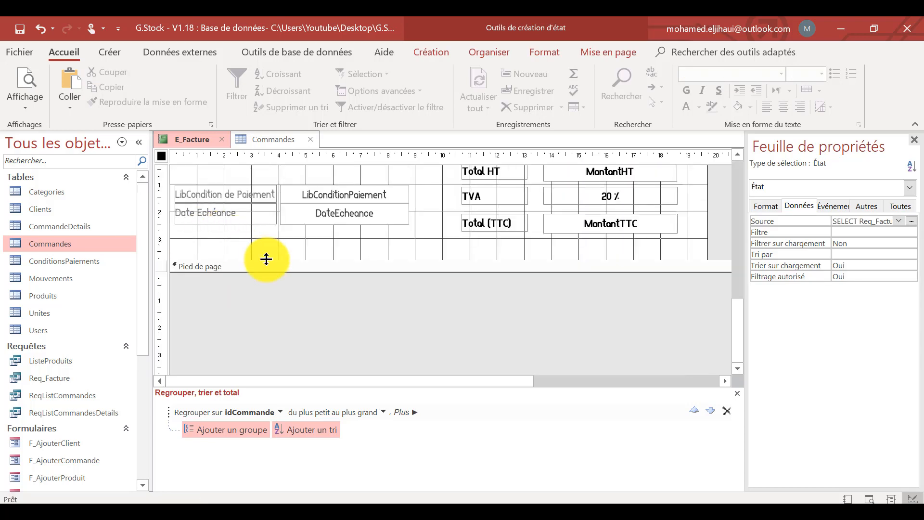
{"action": "left_click", "coordinate": [207, 252]}
{"action": "scroll", "coordinate": [207, 253], "scroll_direction": "up", "scroll_amount": 2}
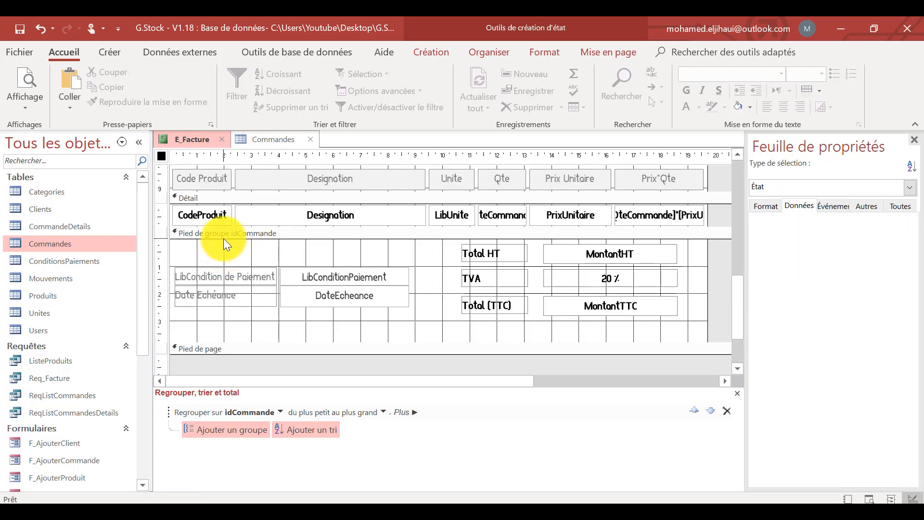
{"action": "key", "text": "ctrl+v"}
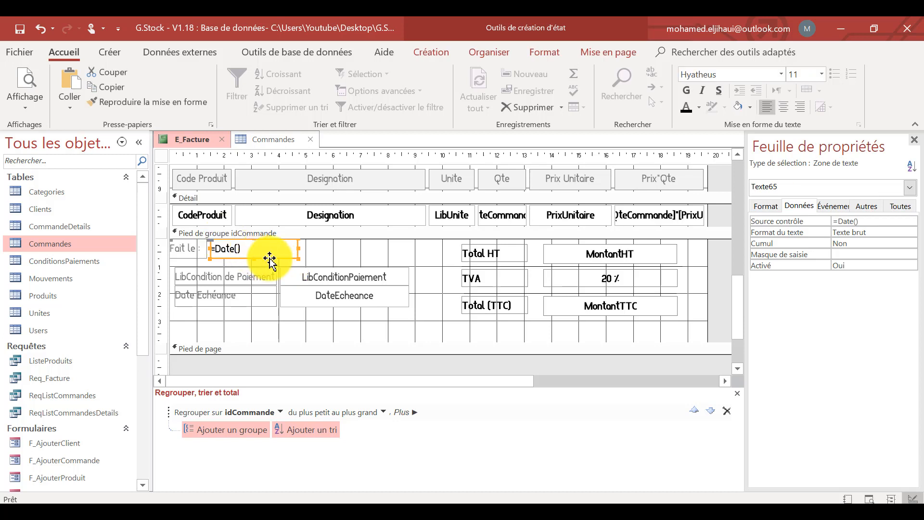
{"action": "left_click_drag", "start_coordinate": [265, 259], "coordinate": [284, 324]}
{"action": "left_click", "coordinate": [348, 330]}
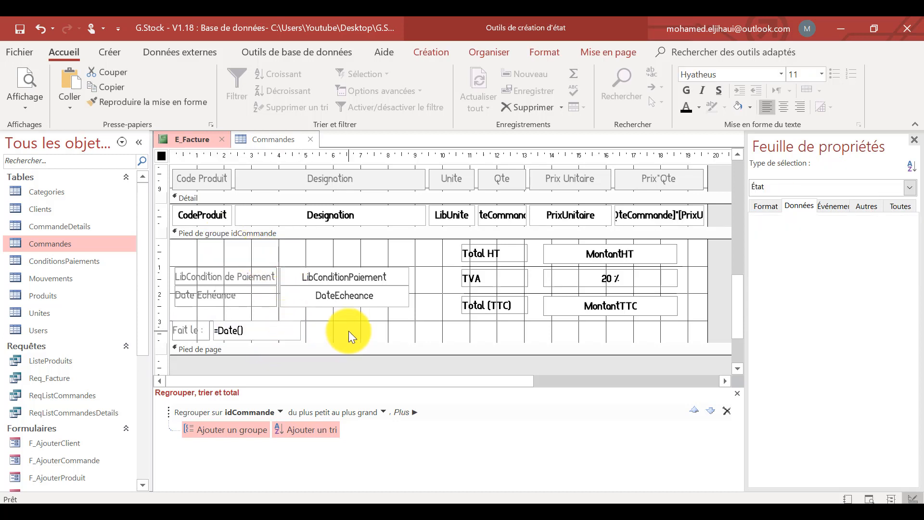
Preview the invoice to check the header and customer details layout and return to design view.
{"action": "scroll", "coordinate": [282, 233], "scroll_direction": "up", "scroll_amount": 3}
{"action": "scroll", "coordinate": [281, 232], "scroll_direction": "up", "scroll_amount": 3}
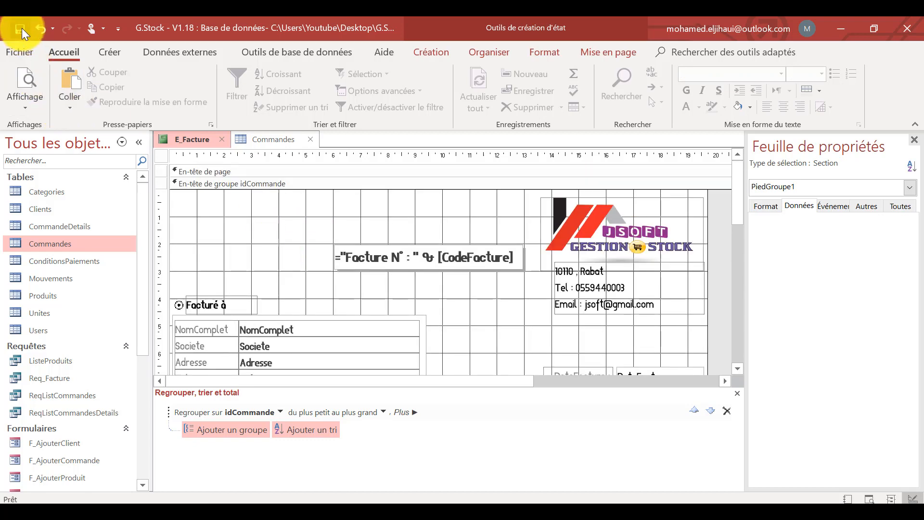
{"action": "left_click", "coordinate": [29, 74]}
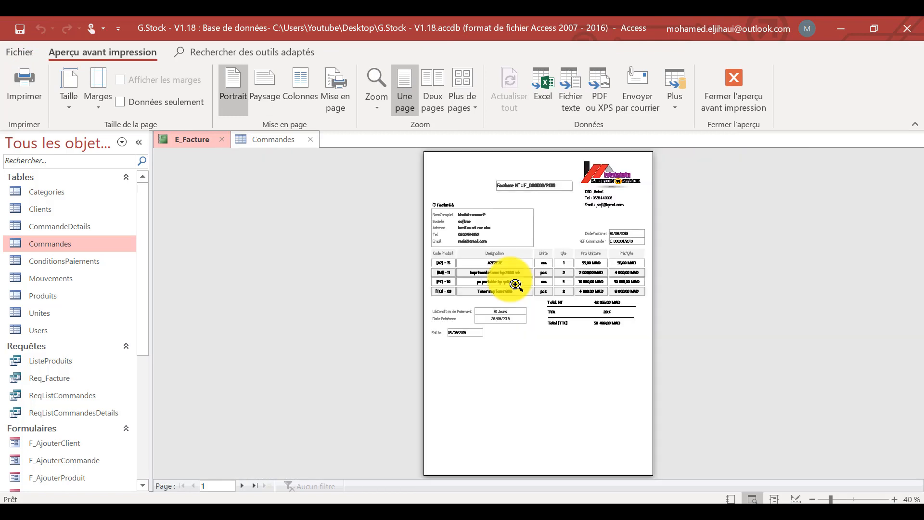
{"action": "left_click", "coordinate": [557, 222]}
{"action": "scroll", "coordinate": [583, 220], "scroll_direction": "up", "scroll_amount": 3}
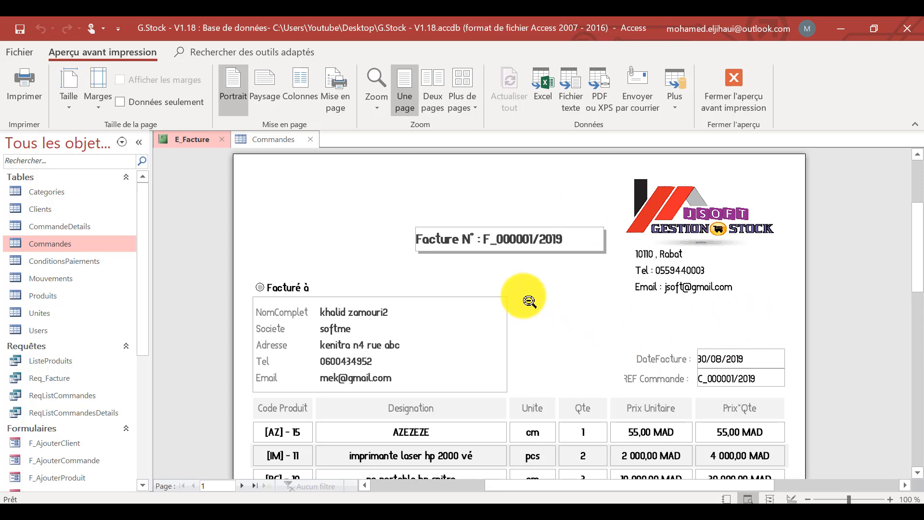
{"action": "scroll", "coordinate": [535, 302], "scroll_direction": "down", "scroll_amount": 2}
{"action": "right_click", "coordinate": [545, 233]}
{"action": "left_click", "coordinate": [512, 278]}
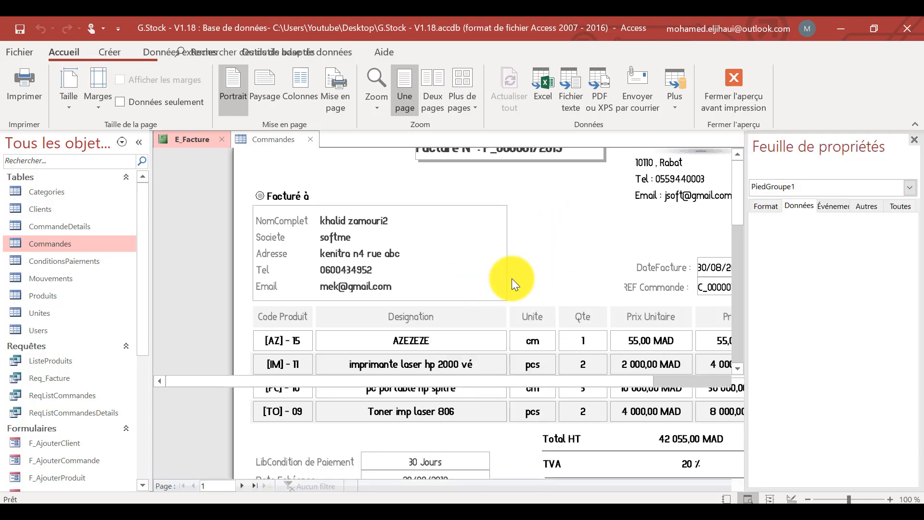
Add a colon after the NomComplet, Societe, Adresse, Tel and Email labels in the customer details block.
{"action": "scroll", "coordinate": [345, 315], "scroll_direction": "down", "scroll_amount": 2}
{"action": "left_click", "coordinate": [222, 234]}
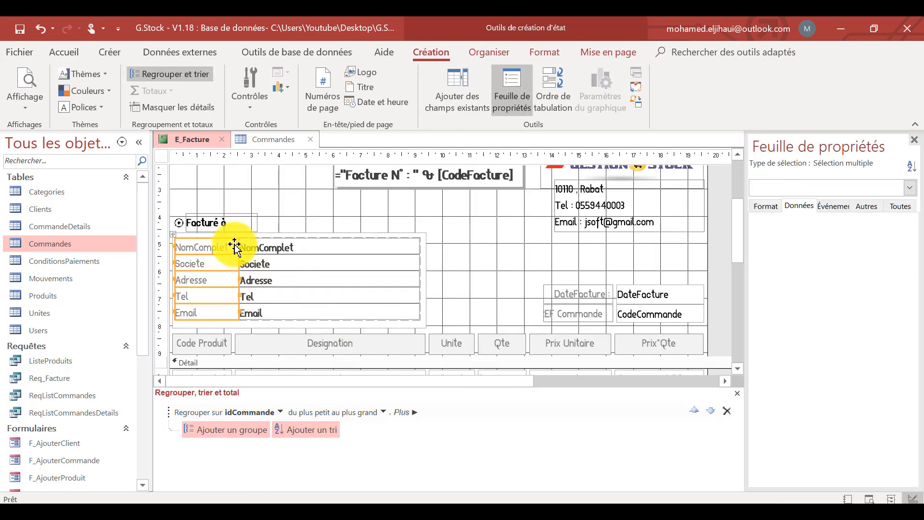
{"action": "left_click", "coordinate": [227, 246]}
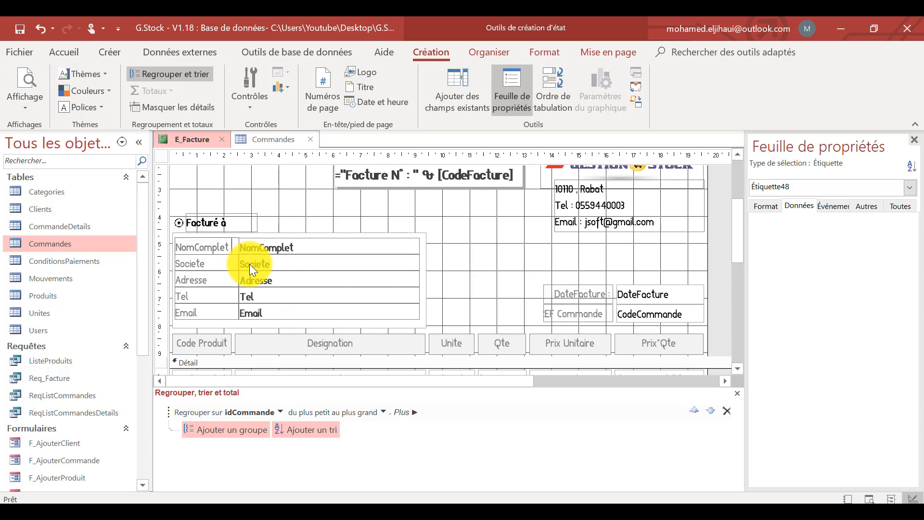
{"action": "type", "text": ":"}
{"action": "left_click", "coordinate": [227, 264]}
{"action": "left_click", "coordinate": [227, 263]}
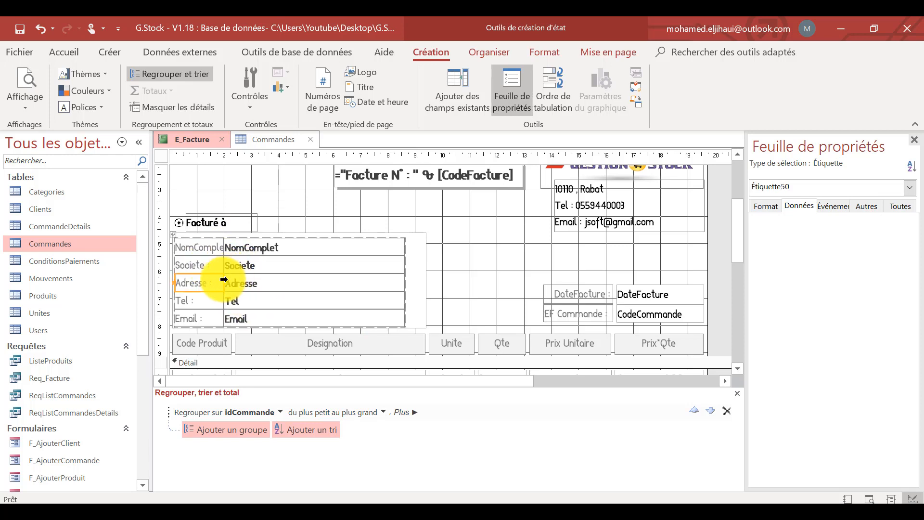
{"action": "left_click_drag", "start_coordinate": [224, 280], "coordinate": [234, 282]}
{"action": "left_click", "coordinate": [498, 265]}
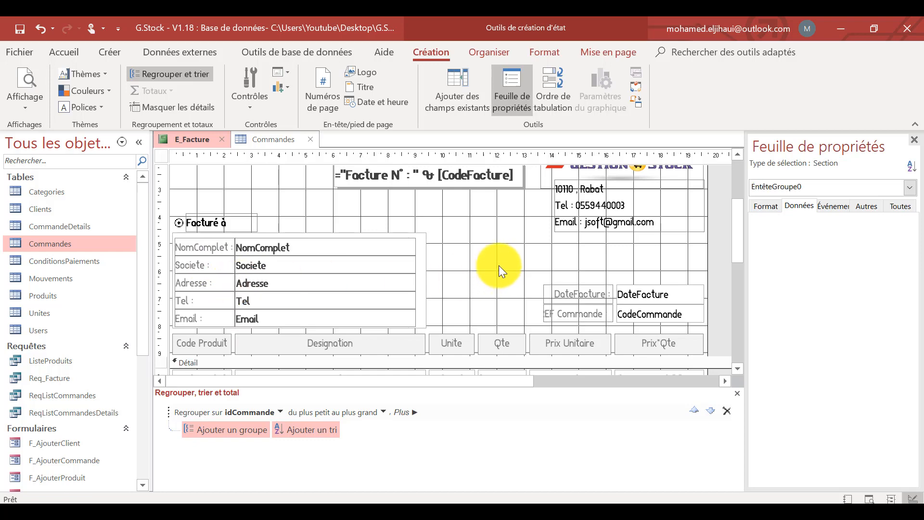
Widen the DateFacture and REF Commande labels towards the customer details so their full captions fit.
{"action": "scroll", "coordinate": [498, 264], "scroll_direction": "down", "scroll_amount": 2}
{"action": "left_click", "coordinate": [575, 238]}
{"action": "left_click", "coordinate": [569, 259], "text": "shift"}
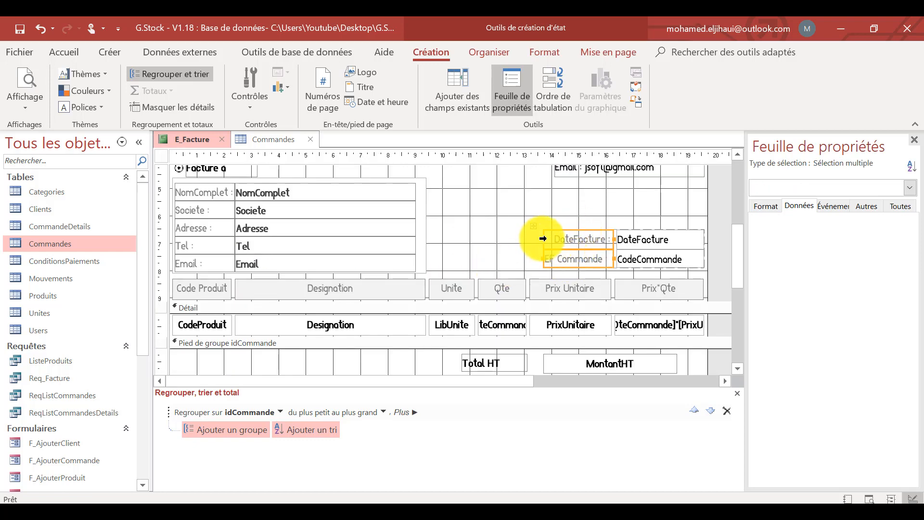
{"action": "left_click_drag", "start_coordinate": [542, 240], "coordinate": [527, 240]}
{"action": "left_click", "coordinate": [557, 213]}
Widen the LibConditionPaiement and DateEcheance text boxes and add a colon after the LibCondition de Paiement and Date Echéance labels.
{"action": "scroll", "coordinate": [557, 213], "scroll_direction": "down", "scroll_amount": 5}
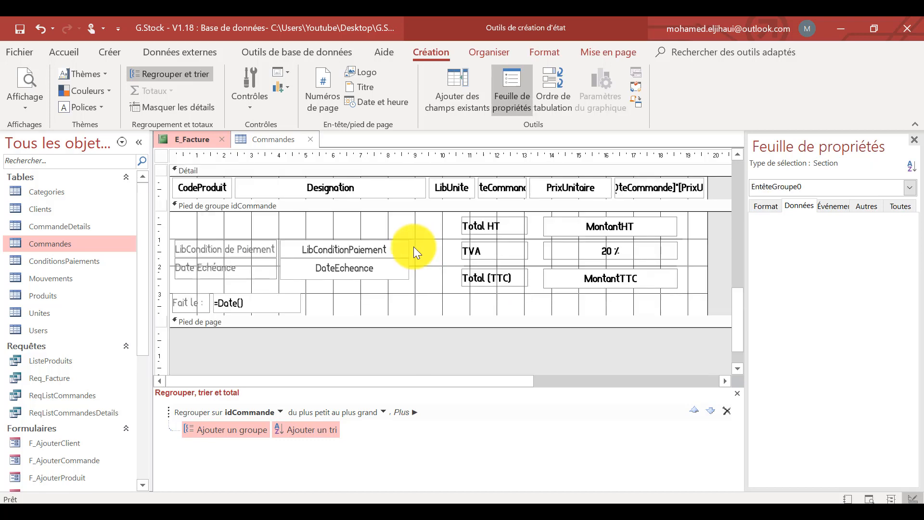
{"action": "left_click_drag", "start_coordinate": [395, 271], "coordinate": [439, 252]}
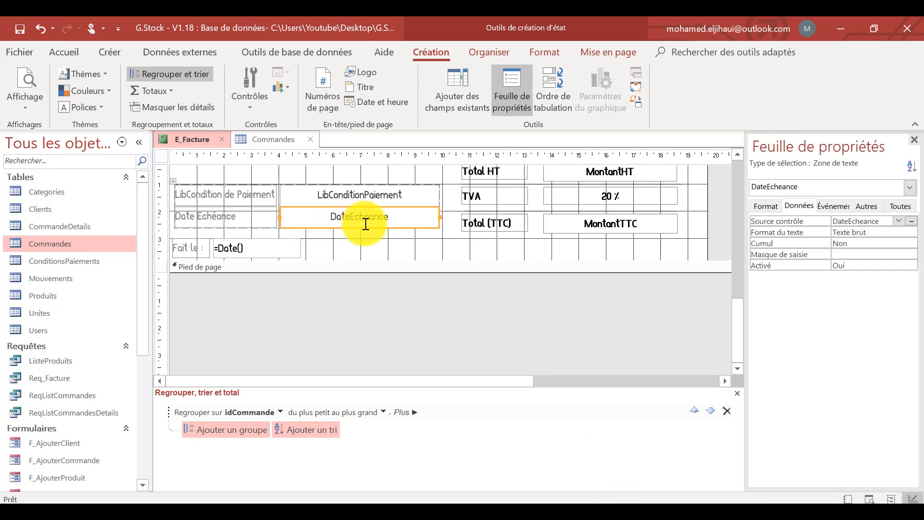
{"action": "left_click_drag", "start_coordinate": [248, 198], "coordinate": [259, 194]}
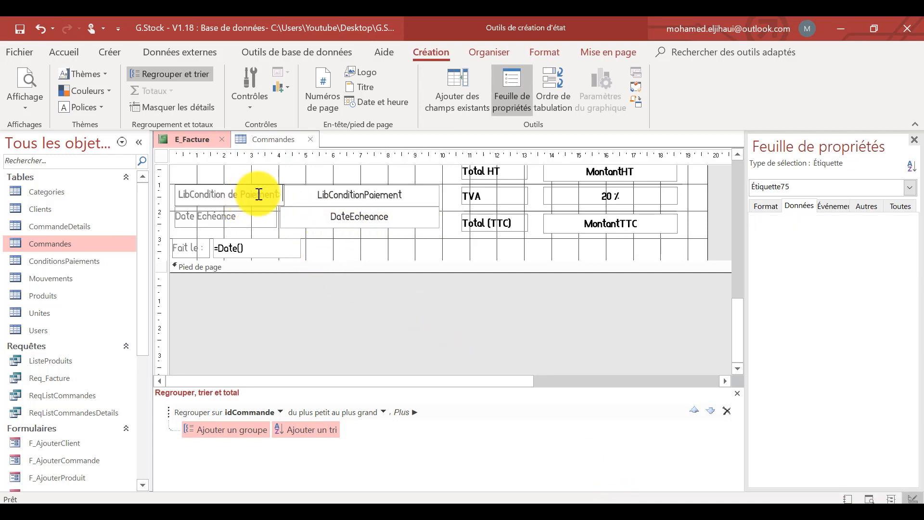
{"action": "left_click", "coordinate": [248, 214]}
{"action": "left_click", "coordinate": [250, 214]}
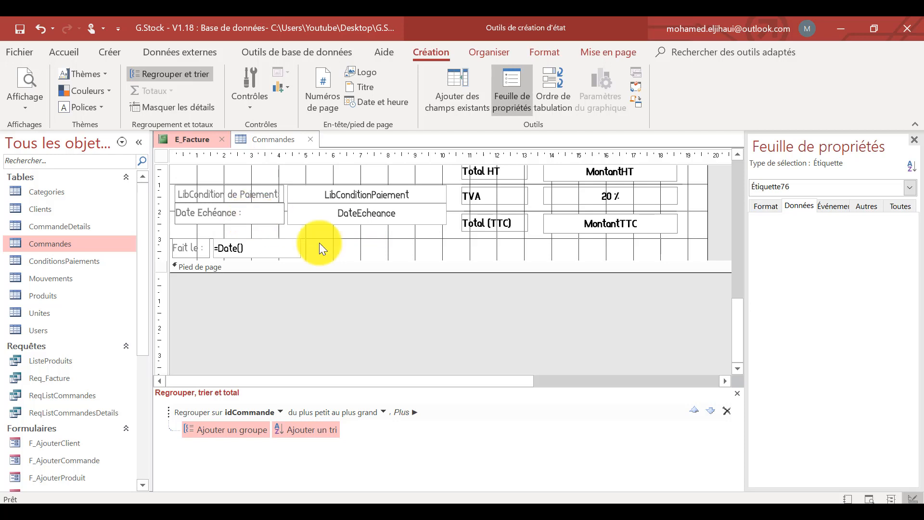
{"action": "left_click", "coordinate": [347, 235]}
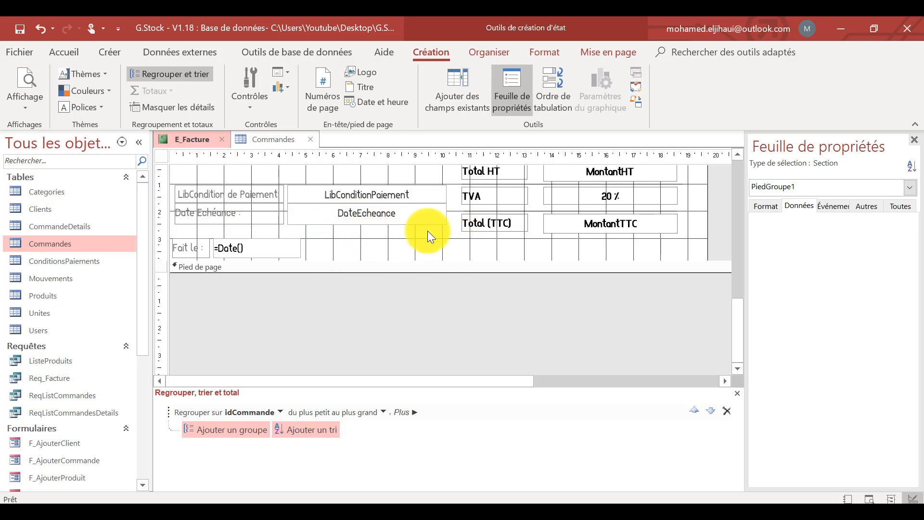
Clear the control source of the DateEcheance text box in the idCommande group footer.
{"action": "left_click", "coordinate": [397, 213]}
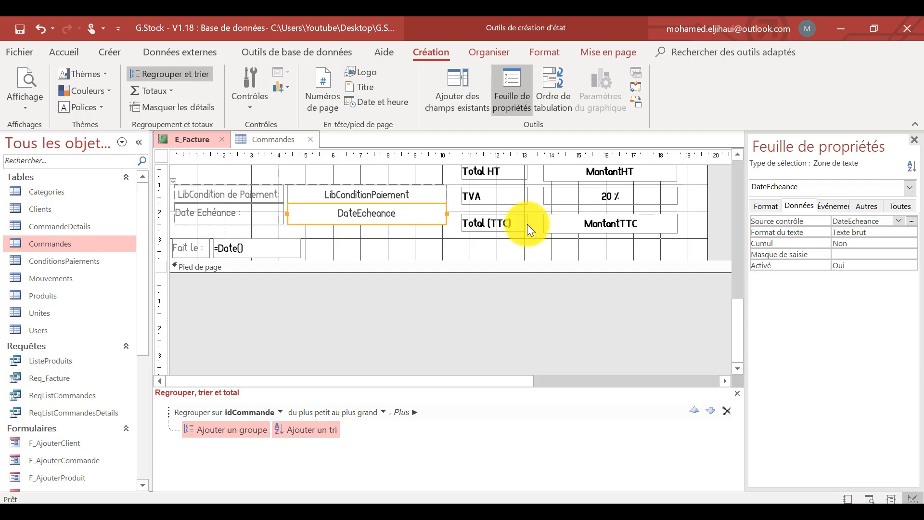
{"action": "left_click", "coordinate": [900, 206]}
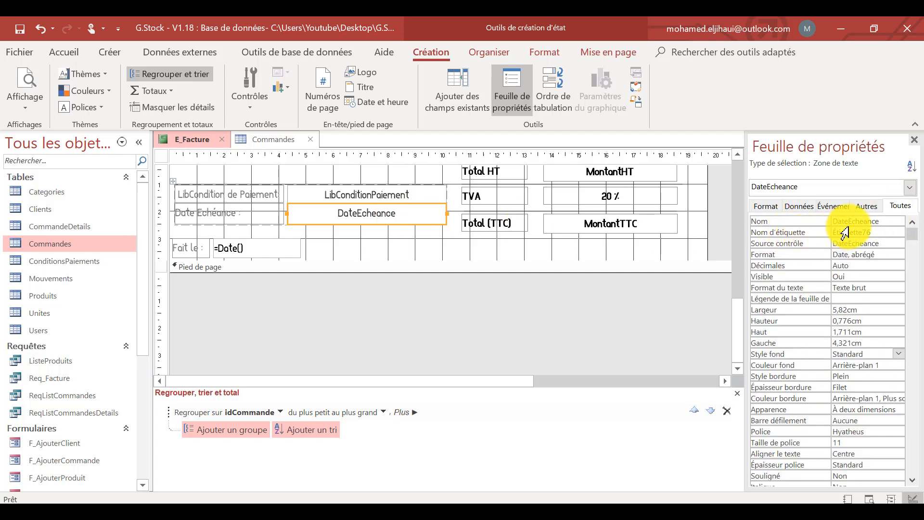
{"action": "left_click", "coordinate": [891, 221]}
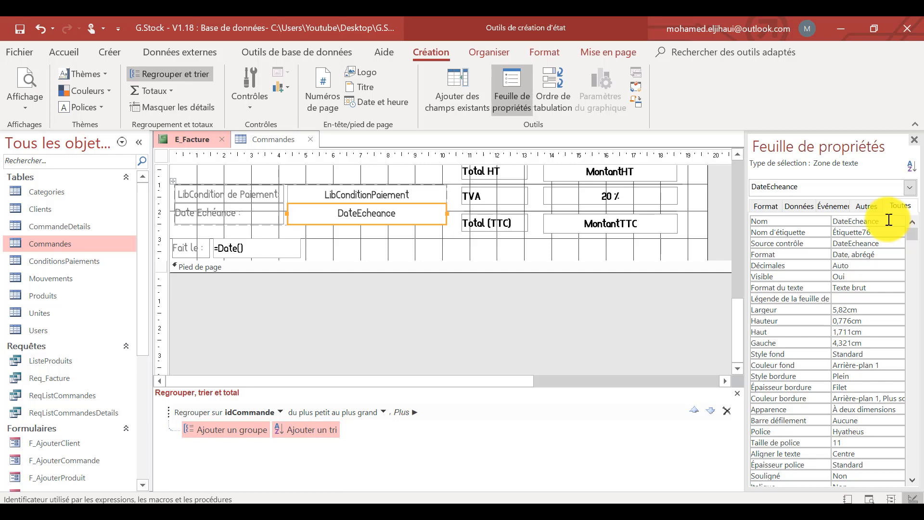
{"action": "left_click", "coordinate": [817, 244]}
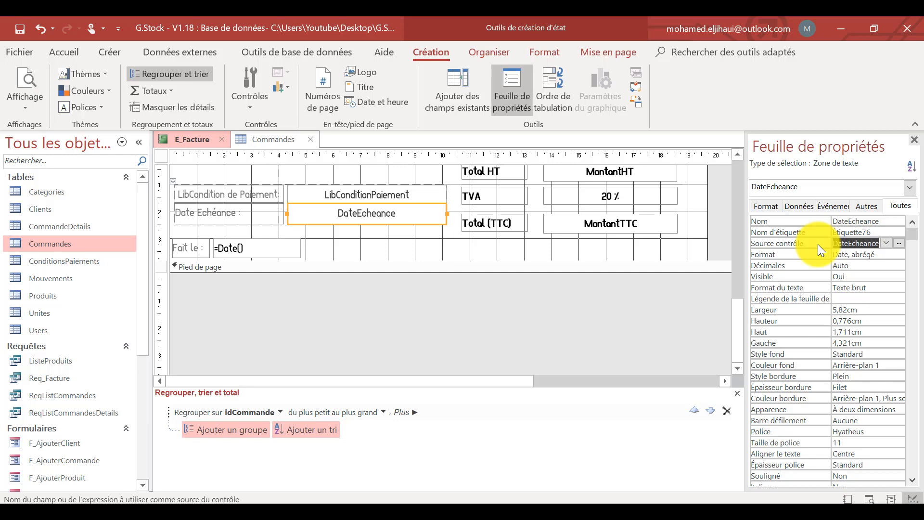
{"action": "key", "text": "Delete"}
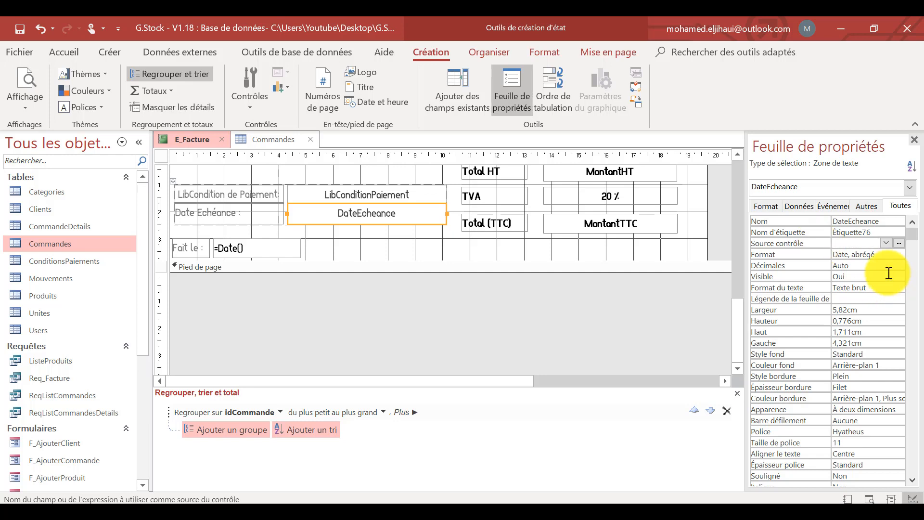
Remove the Date, abrégé format from the DateEcheance text box, leaving its format empty.
{"action": "left_click", "coordinate": [772, 207]}
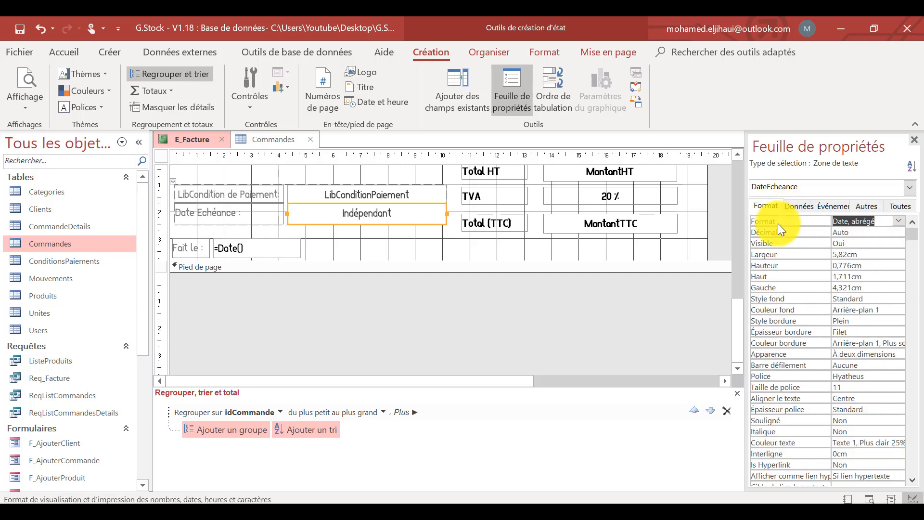
{"action": "left_click", "coordinate": [898, 220]}
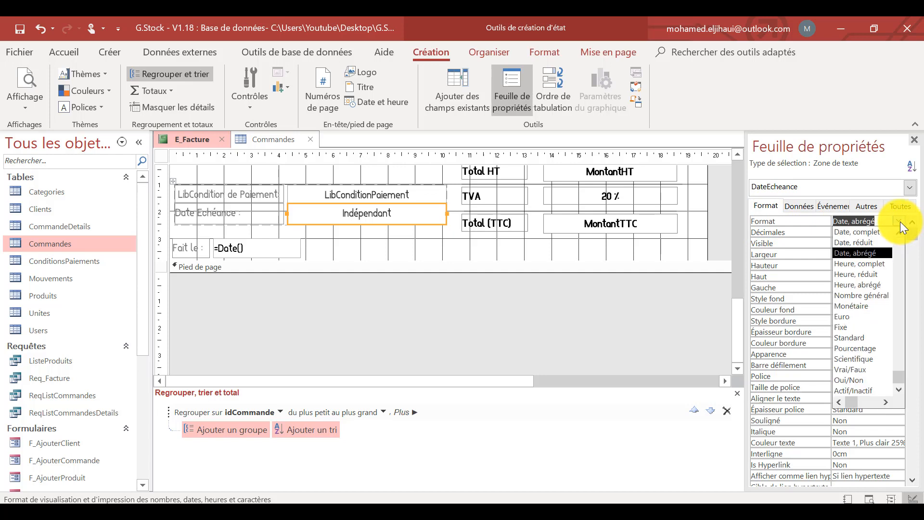
{"action": "scroll", "coordinate": [859, 252], "scroll_direction": "up", "scroll_amount": 1}
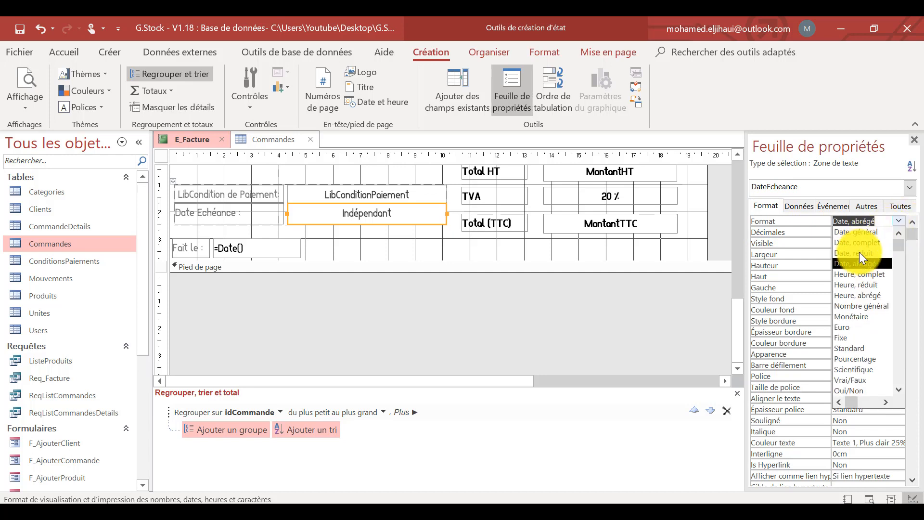
{"action": "left_click", "coordinate": [667, 309]}
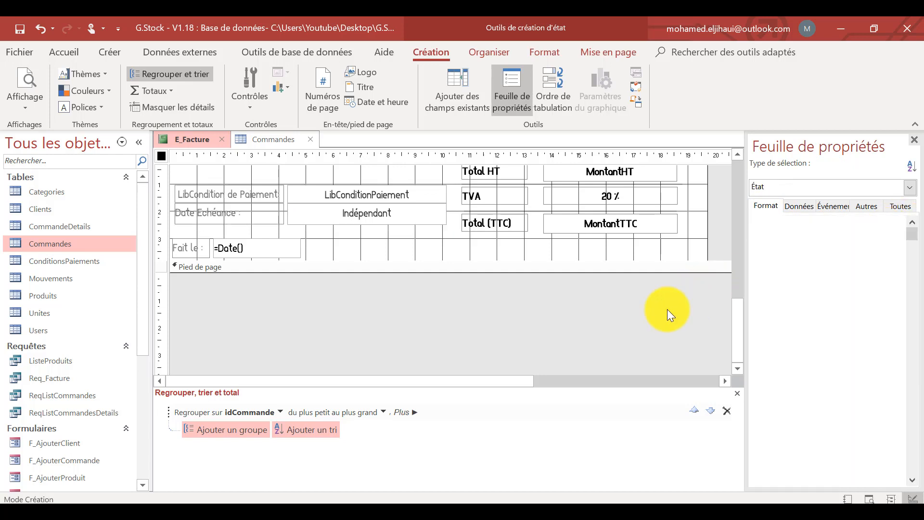
{"action": "left_click", "coordinate": [355, 228]}
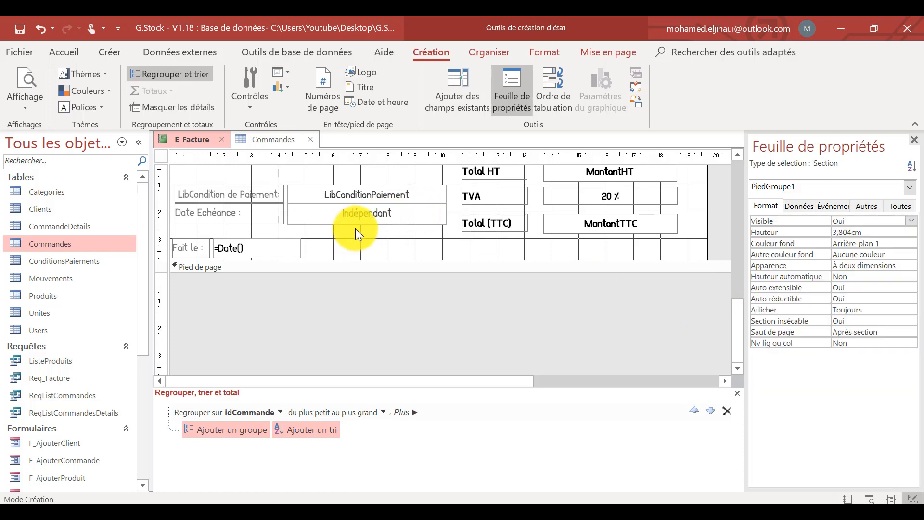
{"action": "left_click", "coordinate": [351, 212]}
{"action": "left_click", "coordinate": [337, 193]}
{"action": "mouse_move", "coordinate": [348, 231]}
{"action": "left_mouse_down"}
{"action": "mouse_move", "coordinate": [270, 197]}
{"action": "mouse_move", "coordinate": [355, 233]}
{"action": "left_mouse_up"}
{"action": "left_click", "coordinate": [389, 244]}
Start a control source expression for the DateEcheance text box with an IIf testing [Commandes.idConditionPaiement]=0.
{"action": "left_click", "coordinate": [367, 212]}
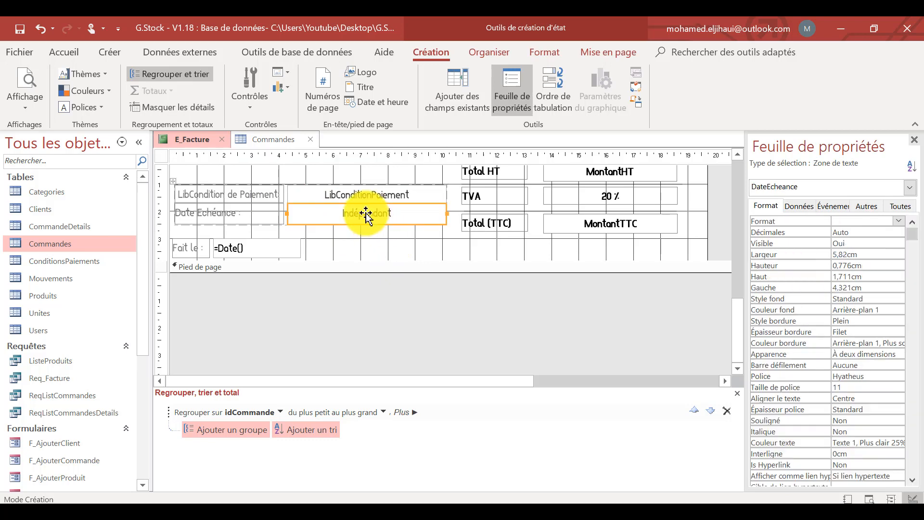
{"action": "left_click", "coordinate": [806, 204]}
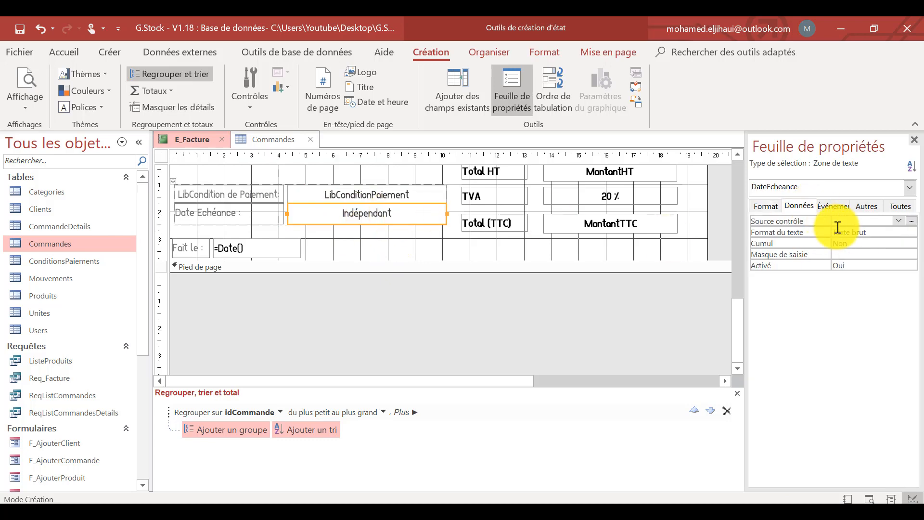
{"action": "left_click", "coordinate": [911, 221]}
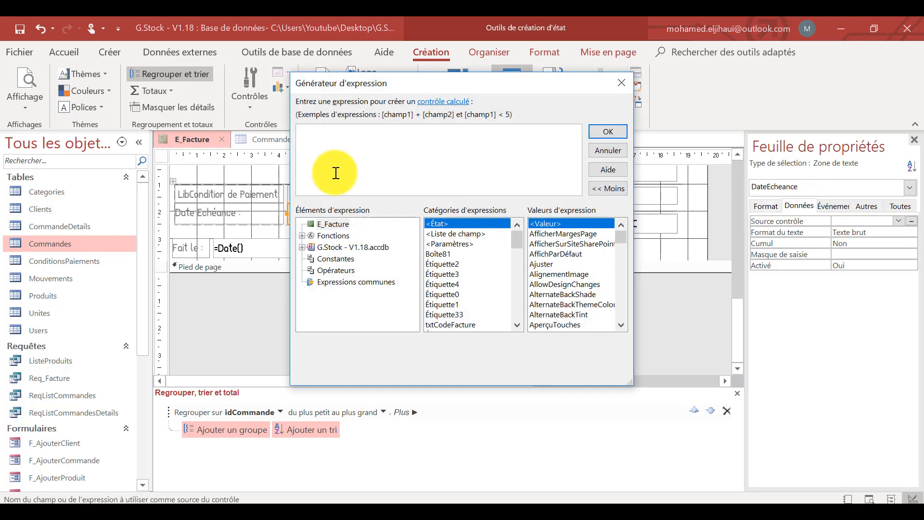
{"action": "type", "text": "ii"}
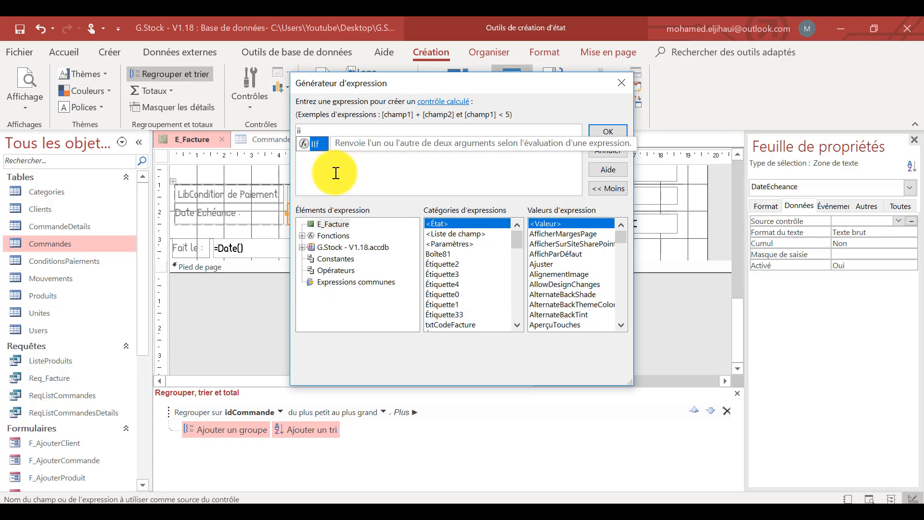
{"action": "type", "text": "f("}
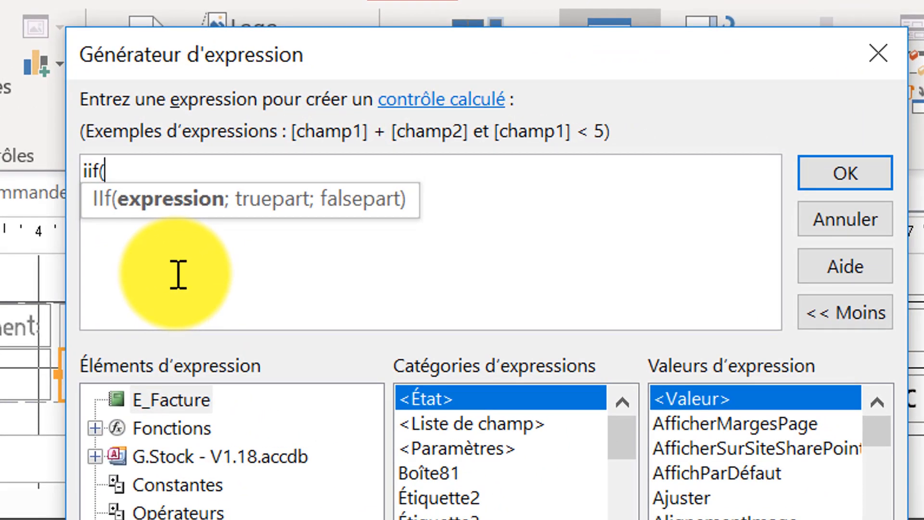
{"action": "type", "text": "id"}
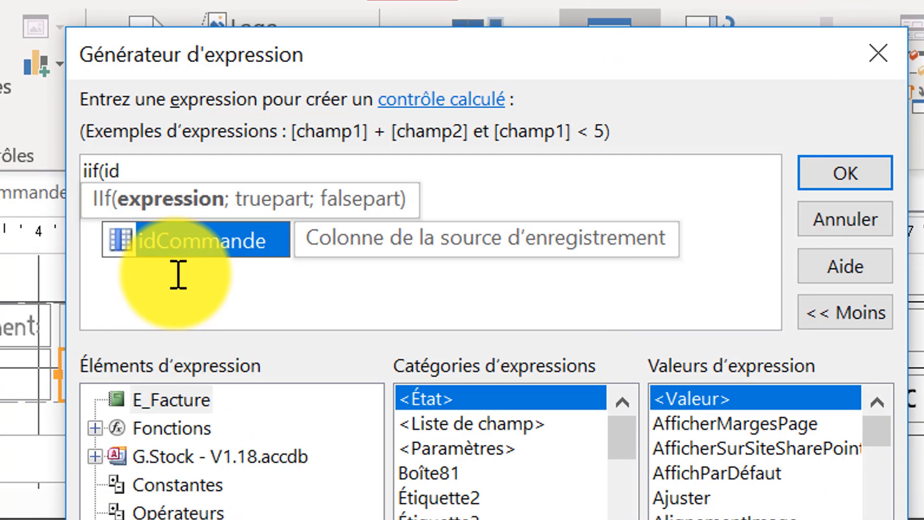
{"action": "key", "text": "BackSpace"}
{"action": "key", "text": "BackSpace"}
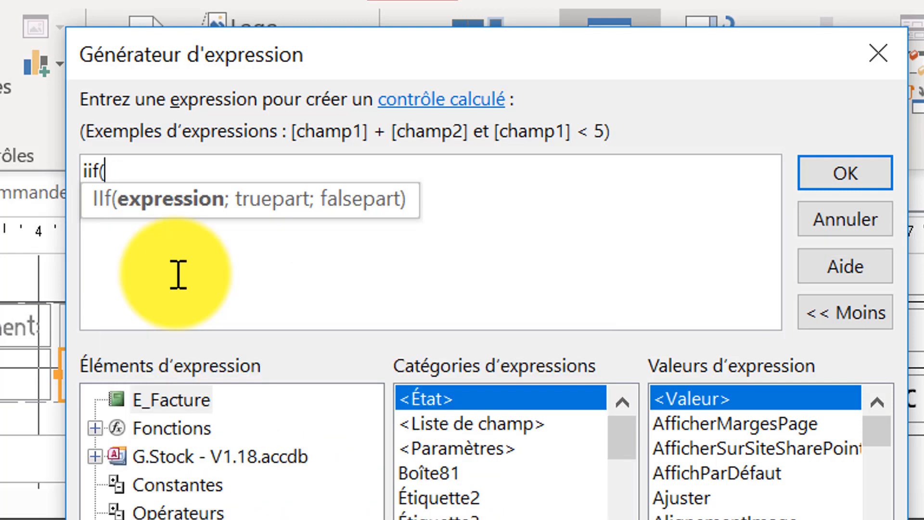
{"action": "type", "text": "co"}
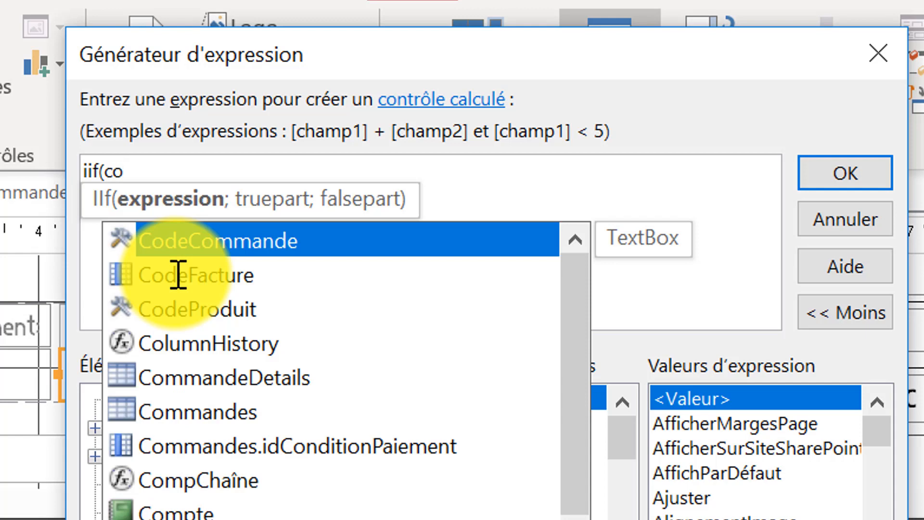
{"action": "type", "text": "mm"}
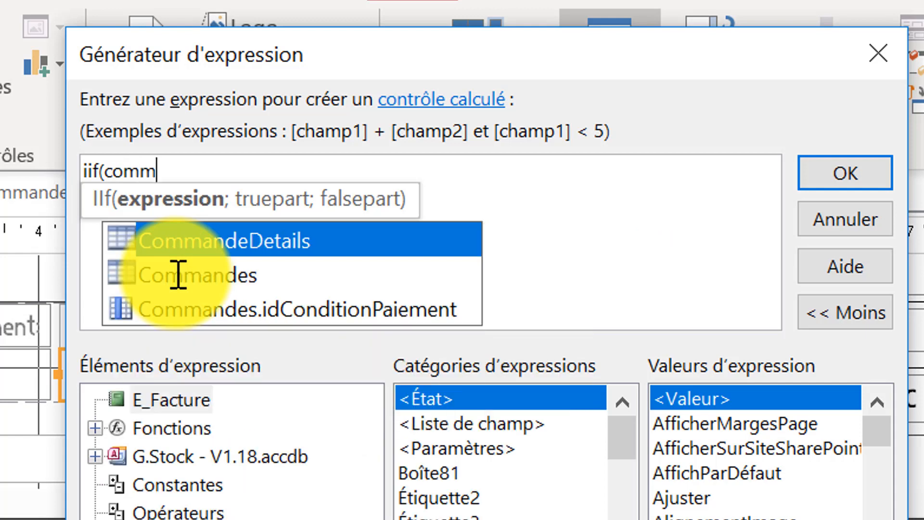
{"action": "double_click", "coordinate": [337, 311]}
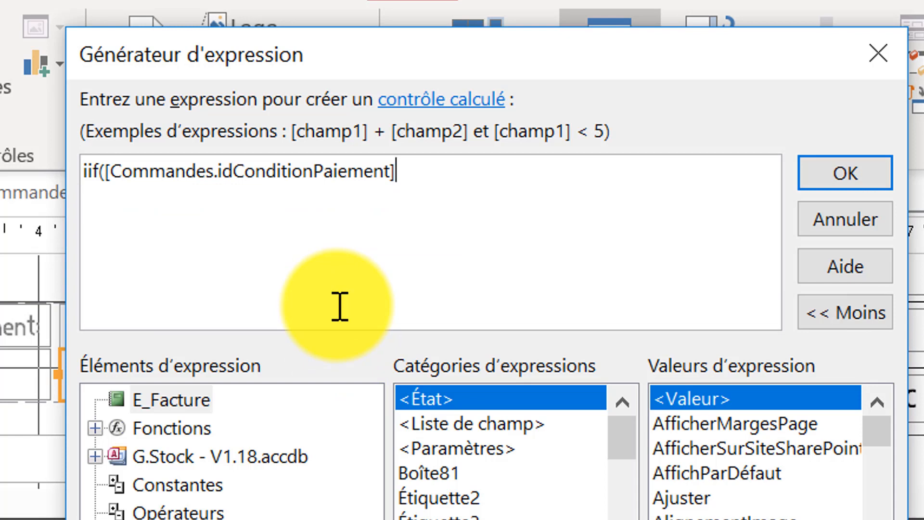
{"action": "type", "text": "="}
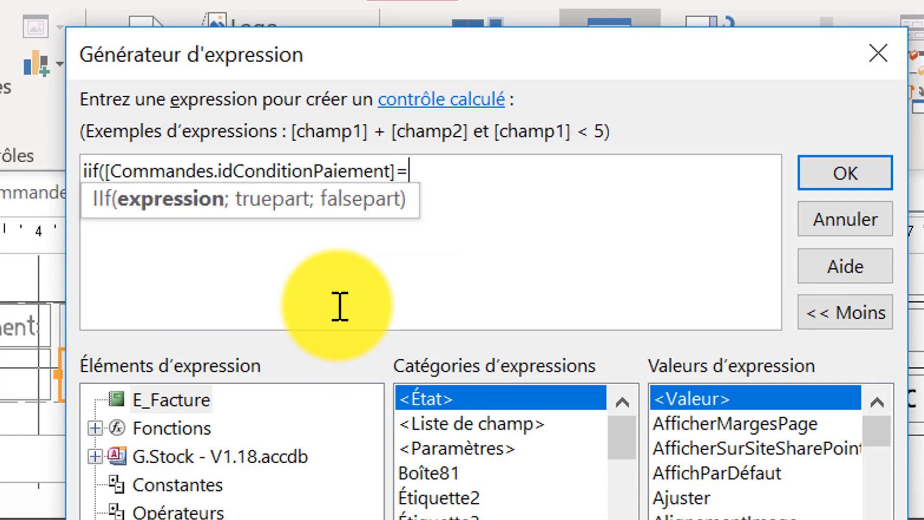
{"action": "type", "text": "0;\""}
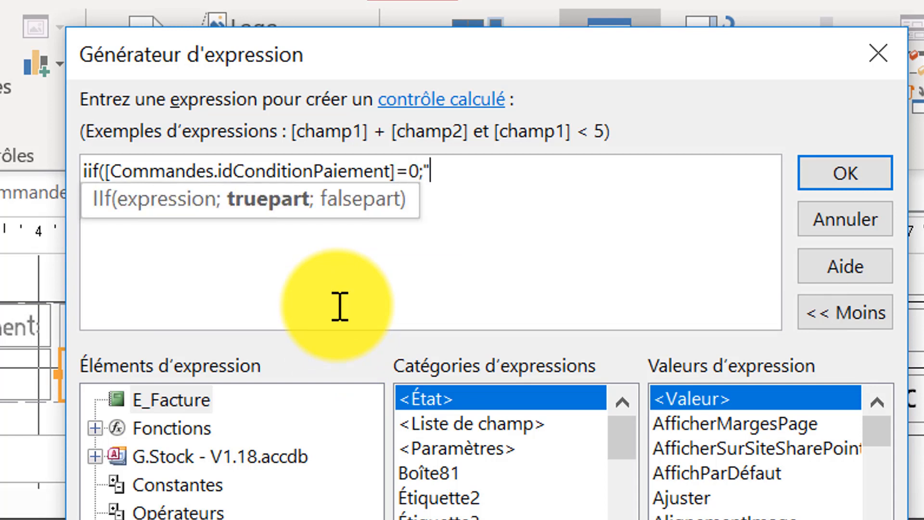
{"action": "type", "text": "A la R"}
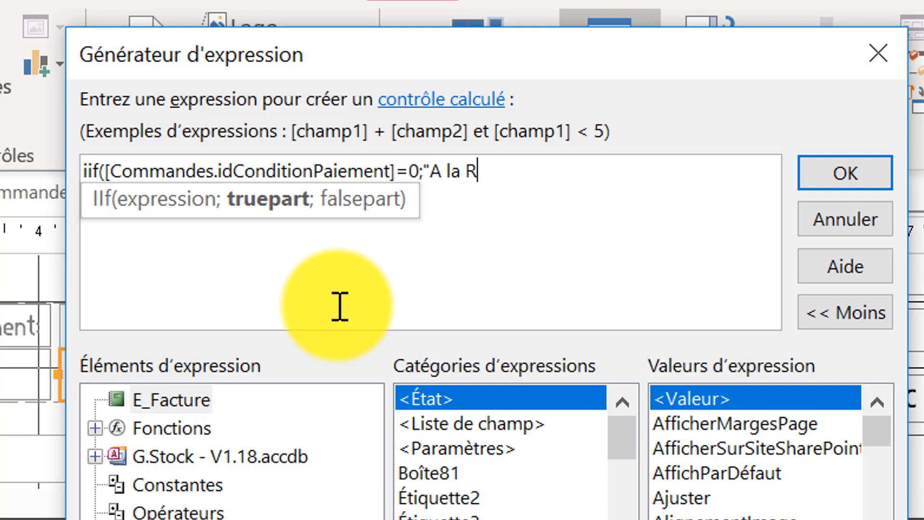
{"action": "type", "text": "ecept"}
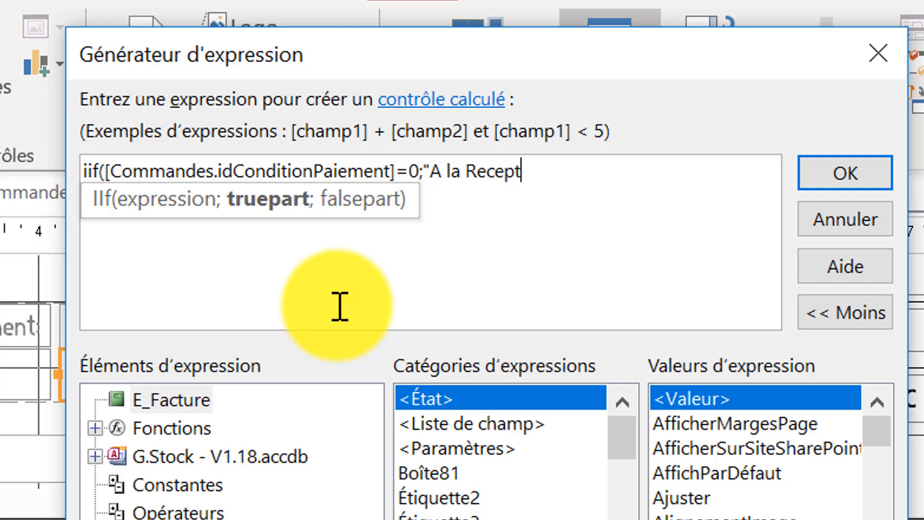
{"action": "type", "text": "ion de la fact"}
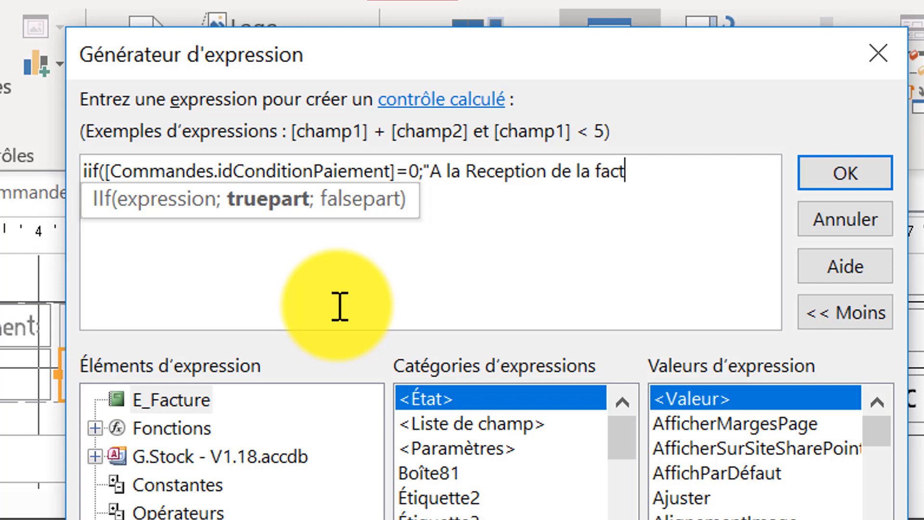
Enter "A la Reception de la facture " as the true part of the IIf expression.
{"action": "type", "text": "ure \";"}
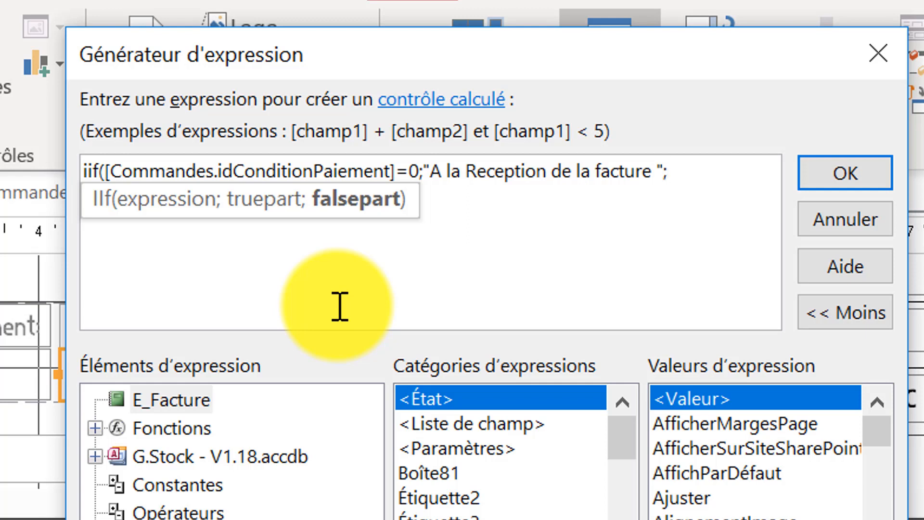
Complete the IIf expression with DateEcheance as the false part and apply it to the text box.
{"action": "type", "text": "DateEcheance"}
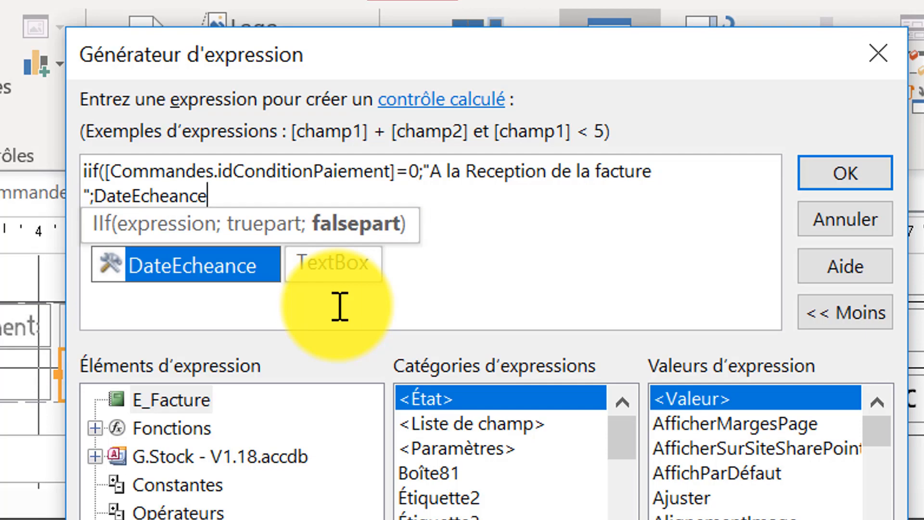
{"action": "type", "text": ")"}
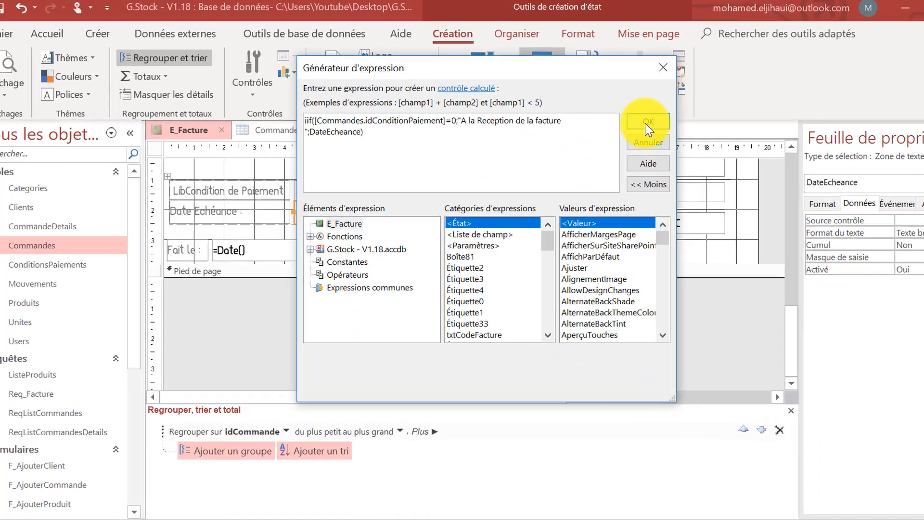
{"action": "left_click", "coordinate": [646, 128]}
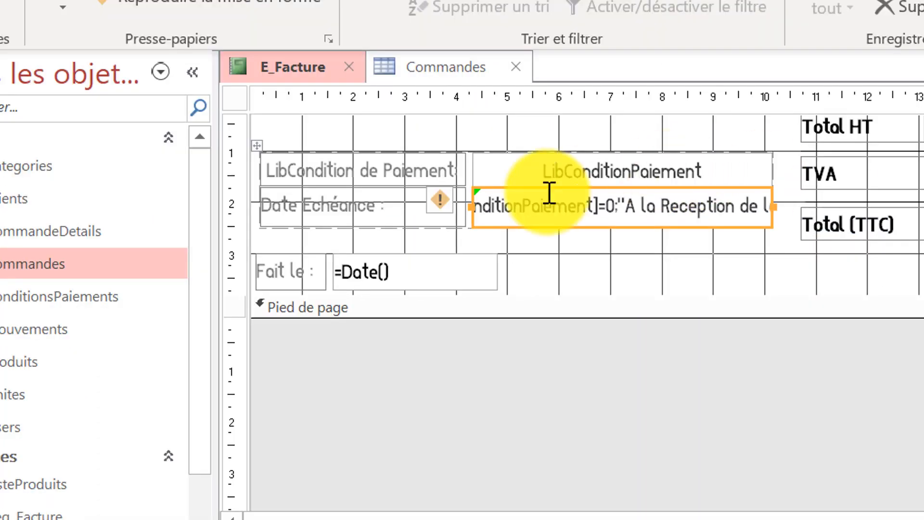
Open the error-checking options of the DateEcheance text box.
{"action": "left_click", "coordinate": [446, 211]}
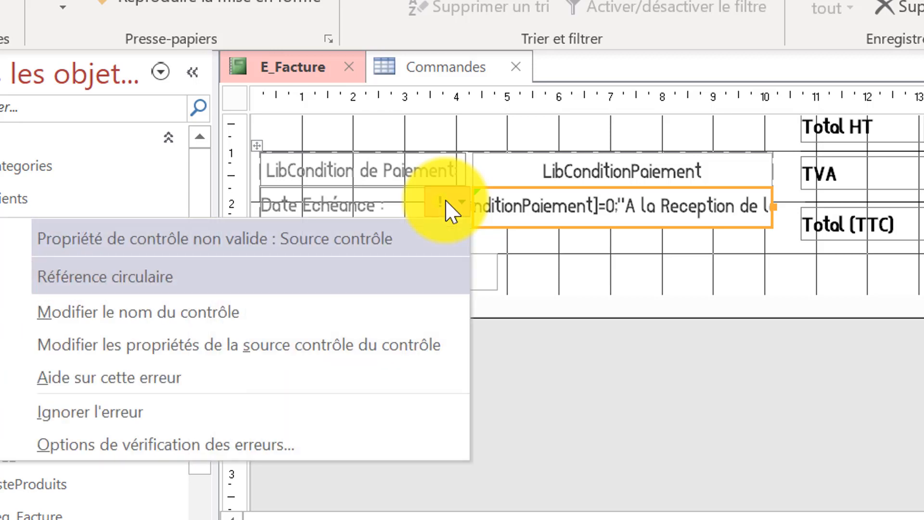
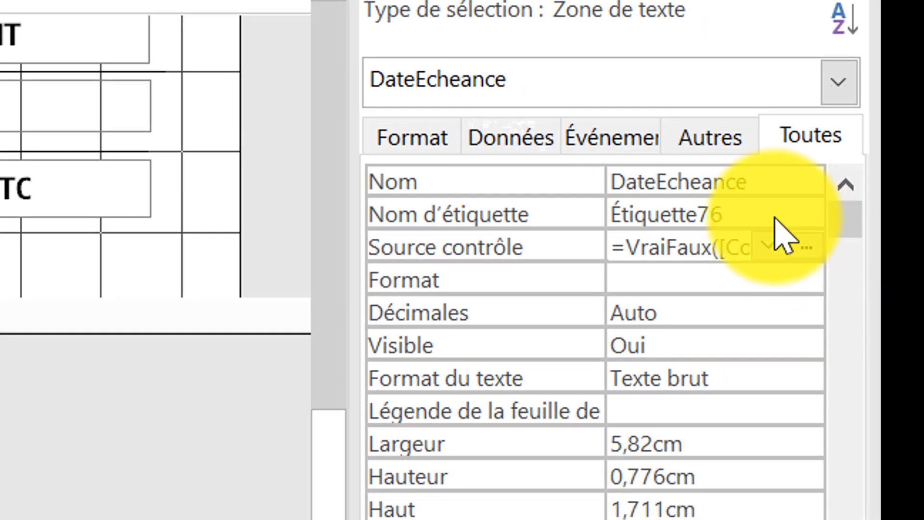
Rename the DateEcheance text box as txtDateEcheance.
{"action": "left_click", "coordinate": [615, 181]}
{"action": "type", "text": "tx"}
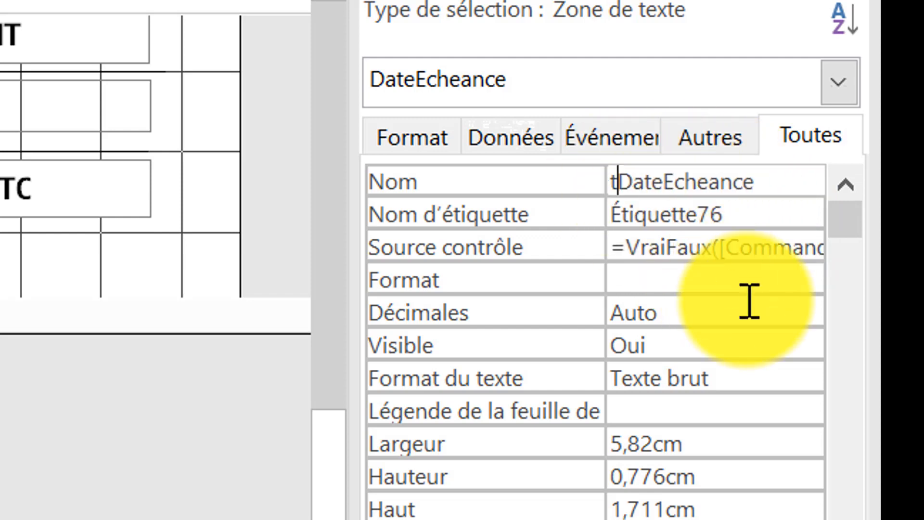
{"action": "type", "text": "t"}
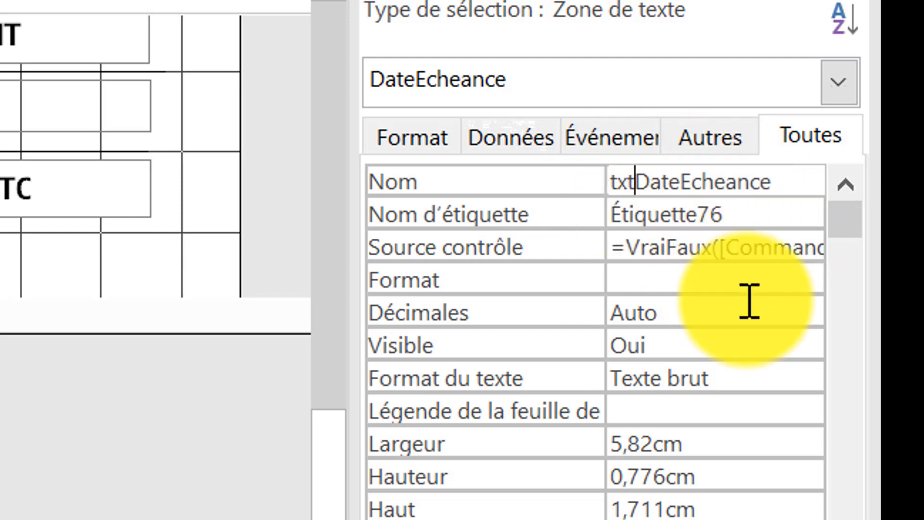
{"action": "left_click", "coordinate": [773, 221]}
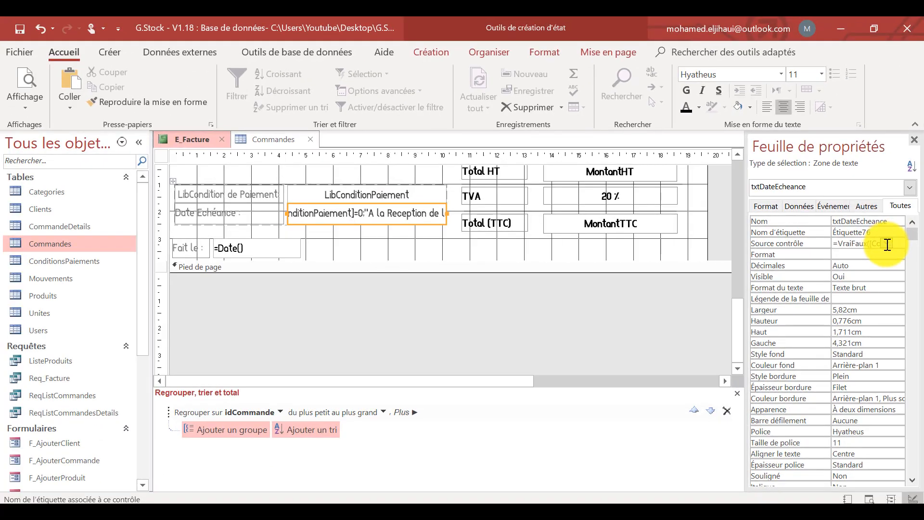
Check the control source expression of txtDateEcheance and preview the invoice report.
{"action": "left_click", "coordinate": [865, 244]}
{"action": "left_click", "coordinate": [882, 244]}
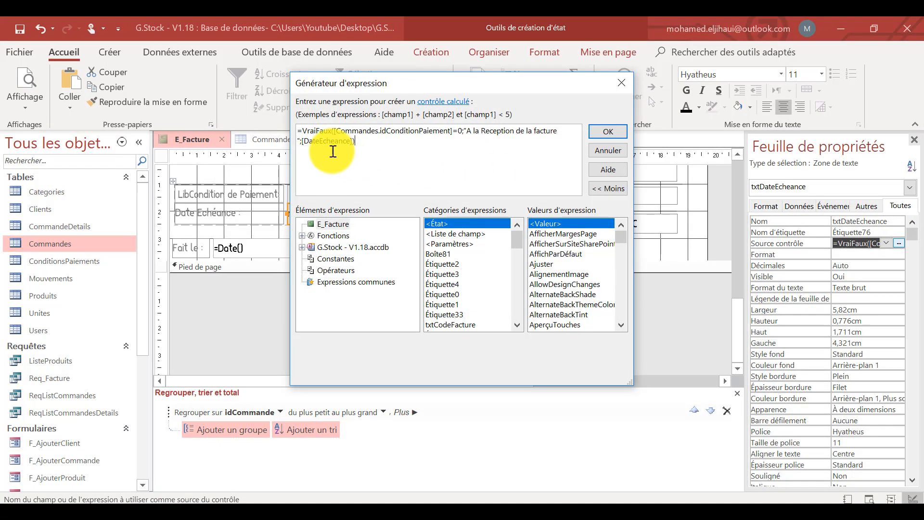
{"action": "left_click", "coordinate": [608, 132]}
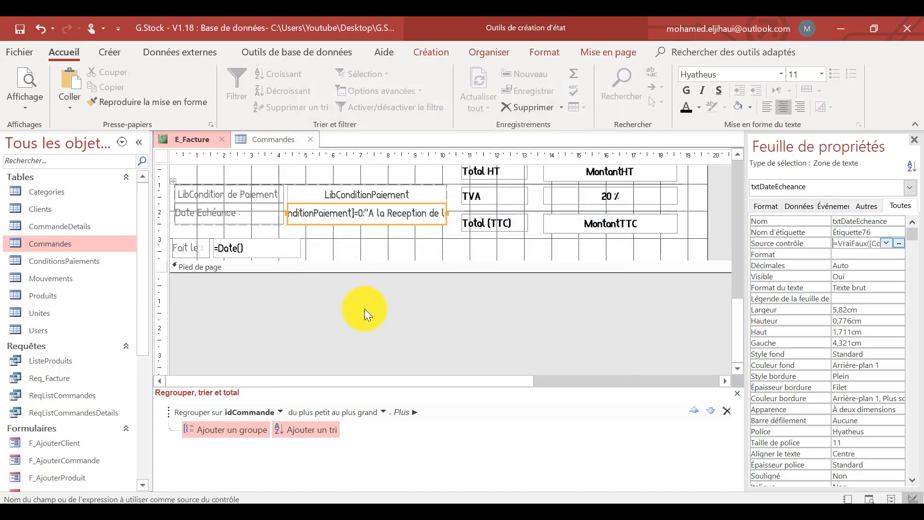
{"action": "left_click", "coordinate": [364, 307]}
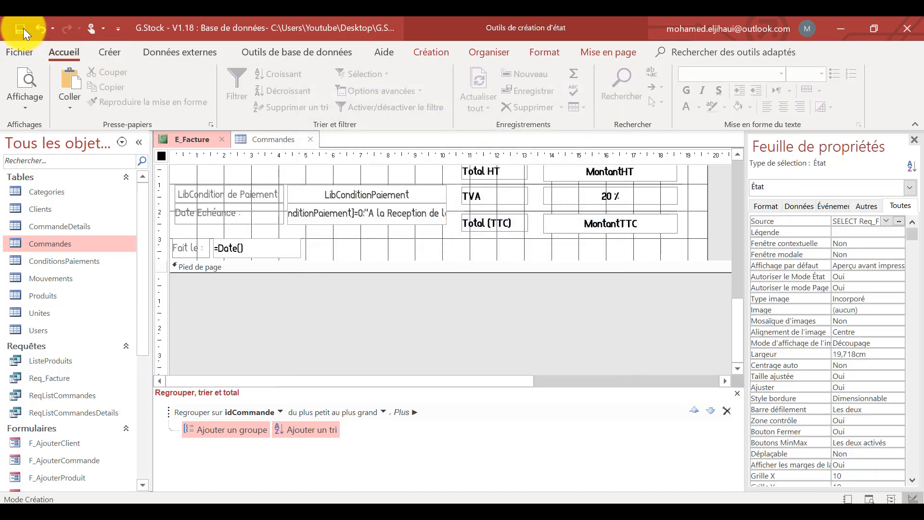
{"action": "left_click", "coordinate": [30, 77]}
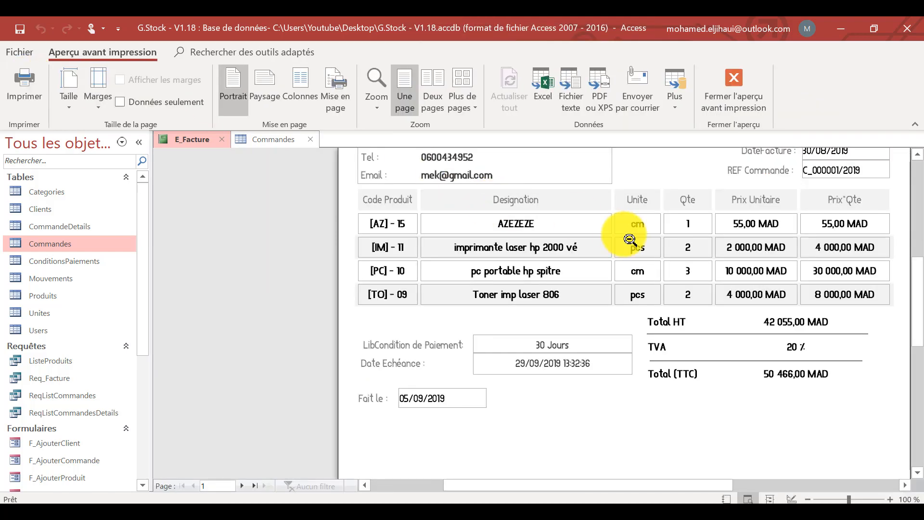
Return the report to design view and insert the Gauche function before [DateEcheance] in the txtDateEcheance expression.
{"action": "right_click", "coordinate": [256, 147]}
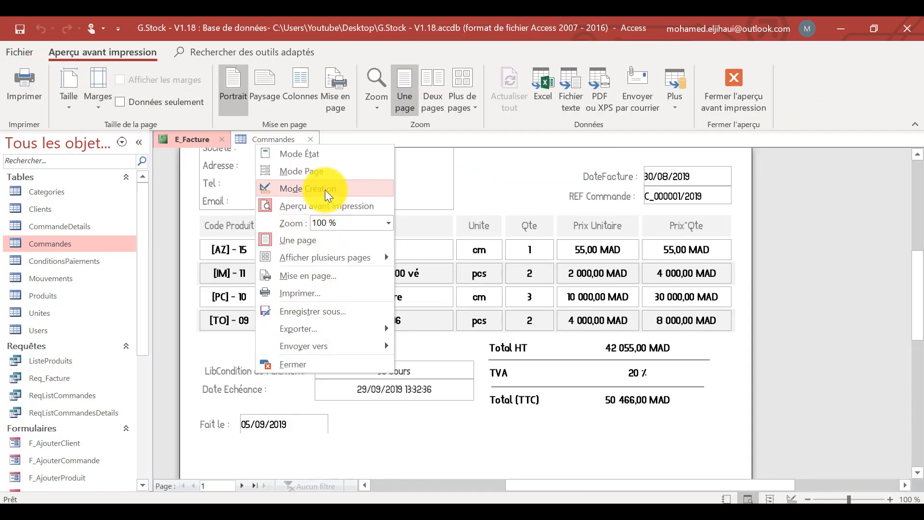
{"action": "left_click", "coordinate": [325, 189]}
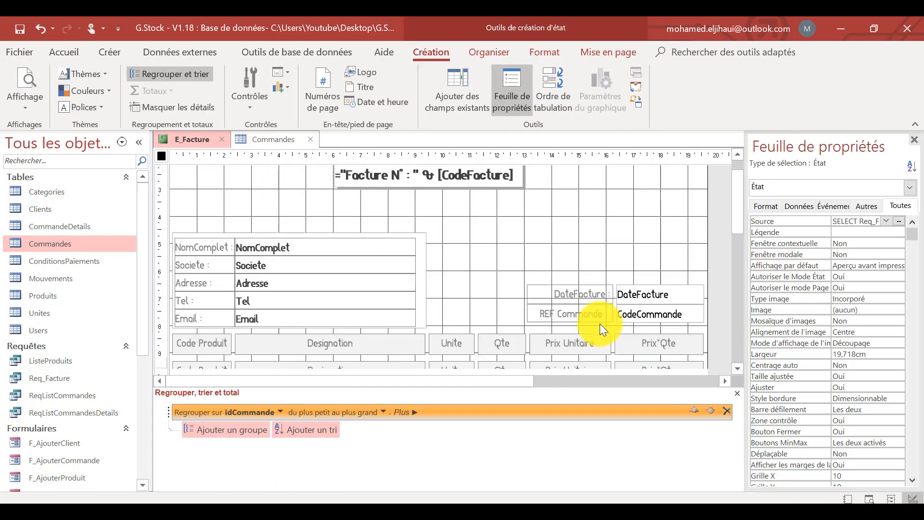
{"action": "scroll", "coordinate": [600, 323], "scroll_direction": "down", "scroll_amount": 10}
{"action": "left_click", "coordinate": [382, 212]}
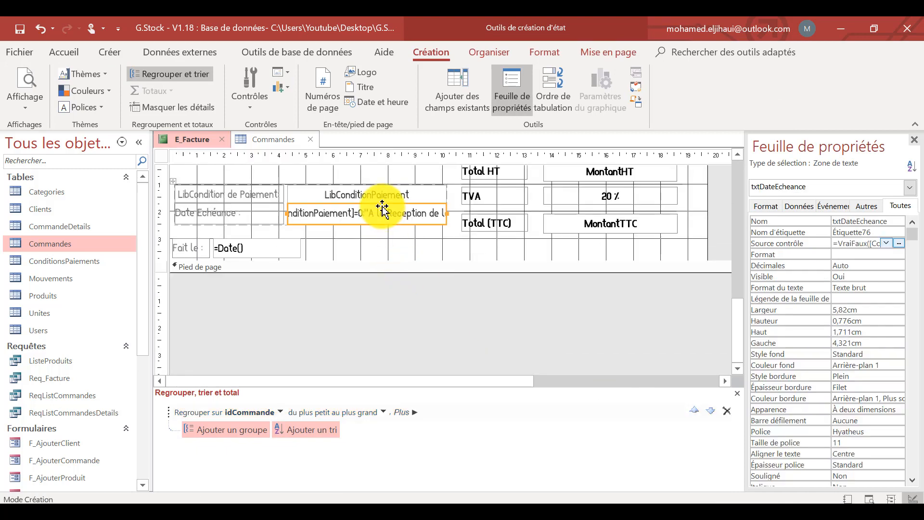
{"action": "left_click", "coordinate": [900, 243]}
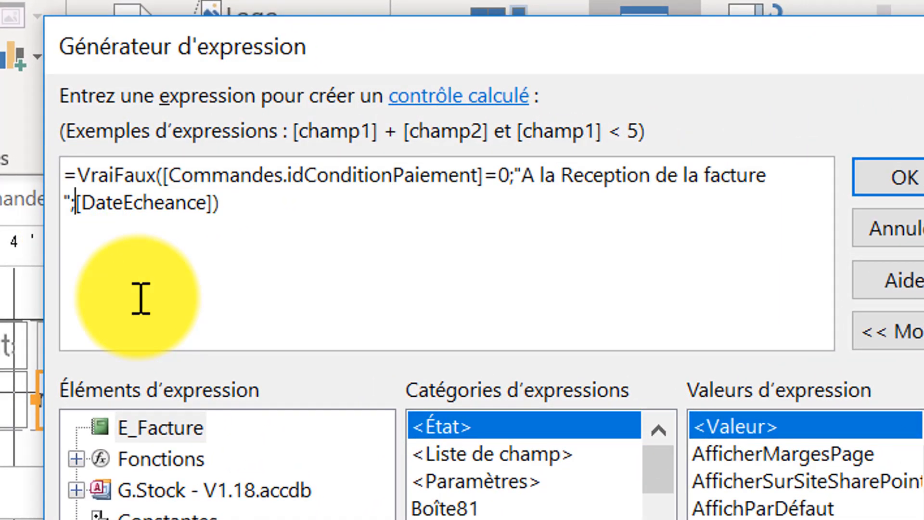
{"action": "type", "text": "l"}
{"action": "key", "text": "BackSpace"}
{"action": "type", "text": "gauch"}
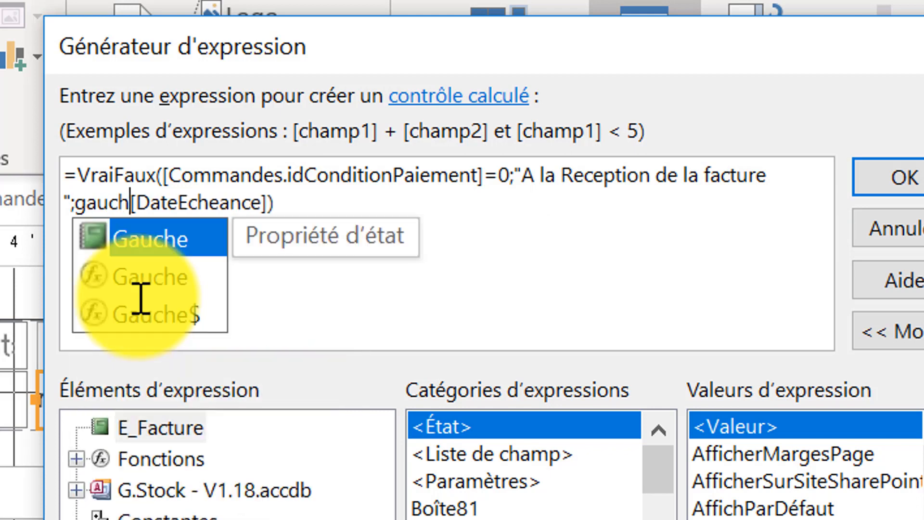
{"action": "double_click", "coordinate": [165, 279]}
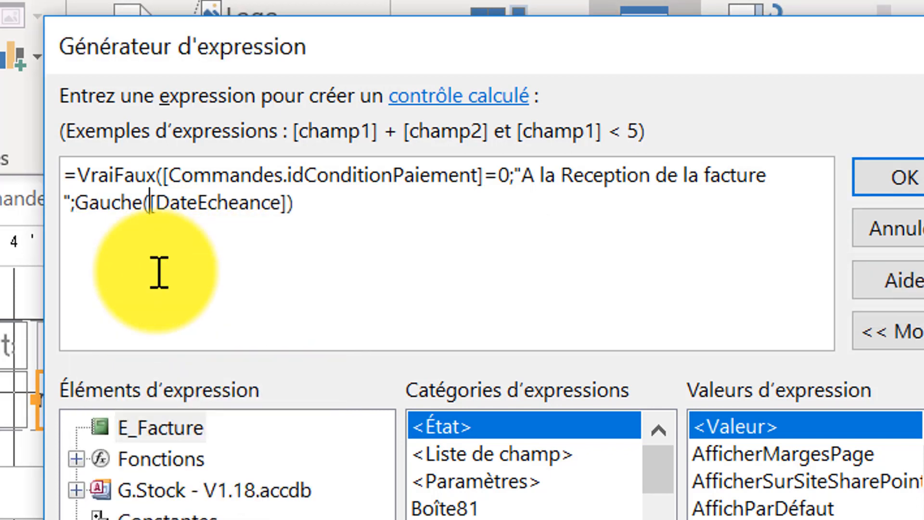
Complete the Gauche function with a length of 8 after [DateEcheance] and apply the expression.
{"action": "left_click", "coordinate": [289, 201]}
{"action": "type", "text": ";"}
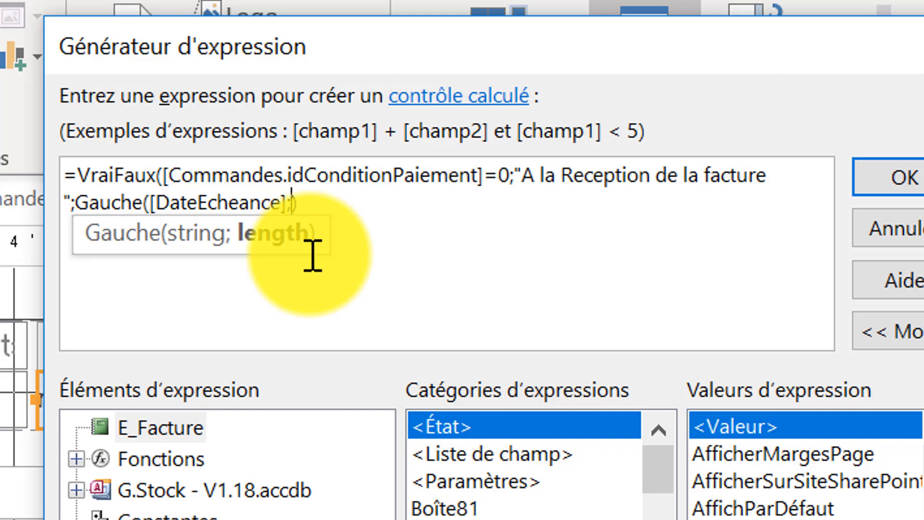
{"action": "type", "text": "8)"}
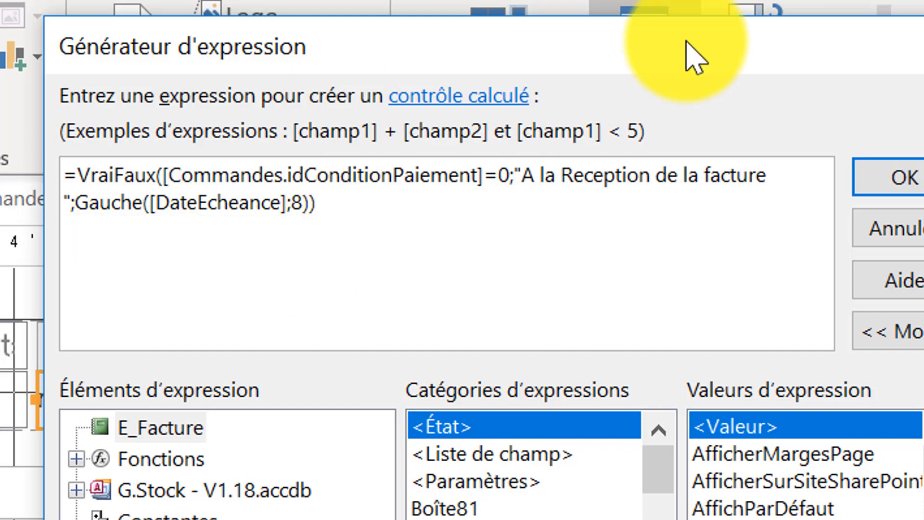
{"action": "left_click", "coordinate": [894, 177]}
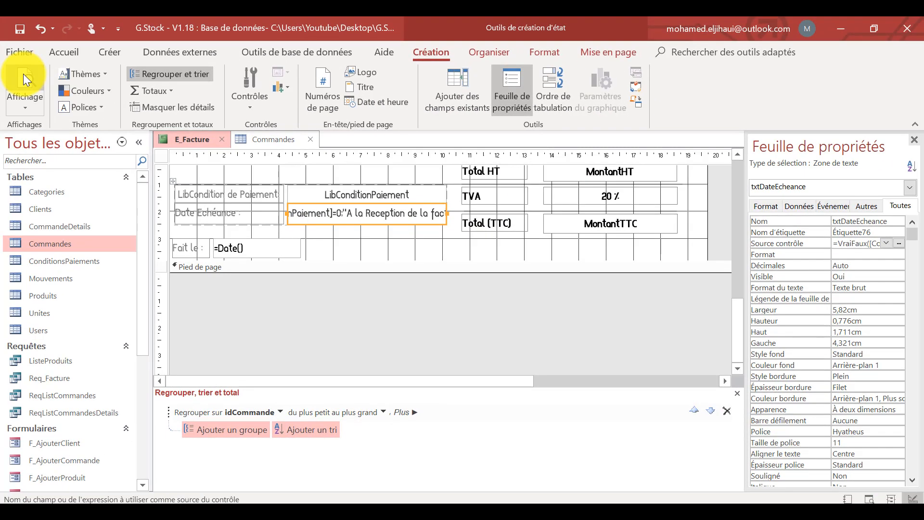
Preview the report and examine the due date and overall layout of the first invoice.
{"action": "left_click", "coordinate": [23, 73]}
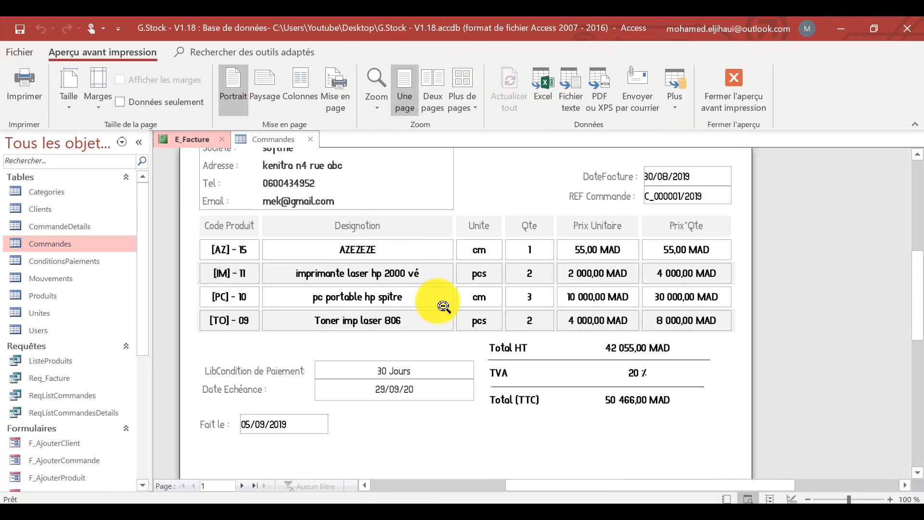
{"action": "left_click", "coordinate": [440, 305]}
{"action": "left_click", "coordinate": [413, 276]}
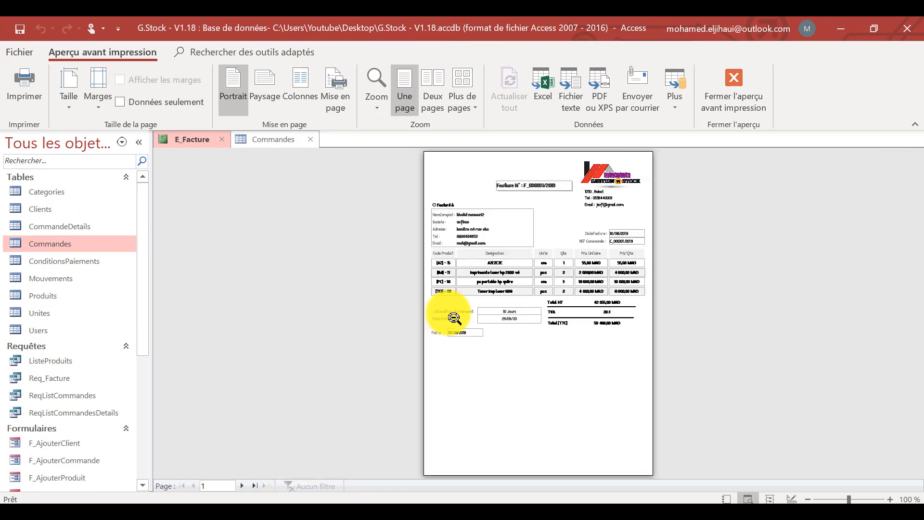
{"action": "left_click", "coordinate": [516, 232]}
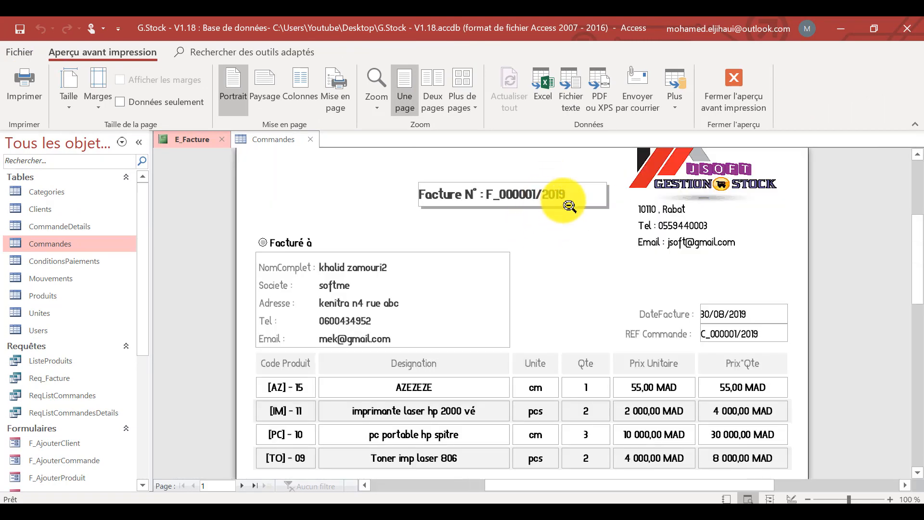
{"action": "left_click", "coordinate": [465, 282]}
Examine the payment condition, due date and header of the invoices on pages 2 and 3.
{"action": "left_click", "coordinate": [242, 485]}
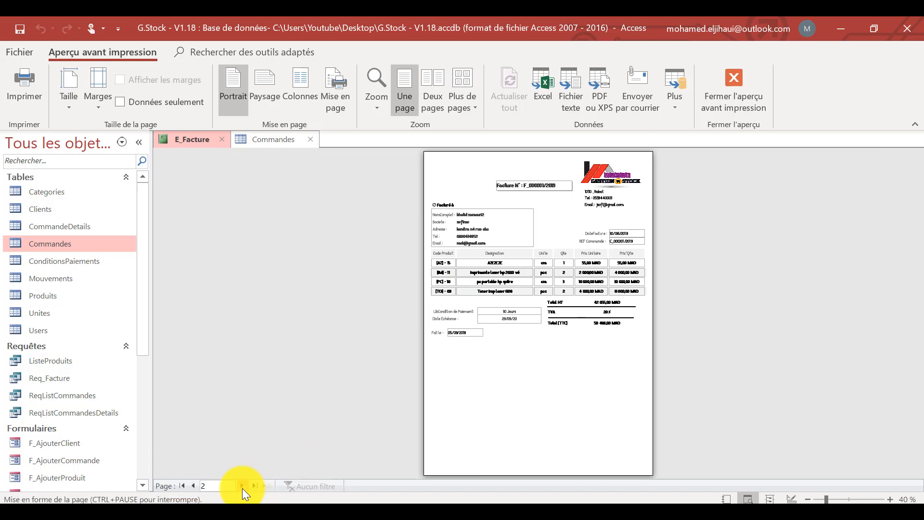
{"action": "left_click", "coordinate": [538, 186]}
{"action": "scroll", "coordinate": [542, 186], "scroll_direction": "down", "scroll_amount": 2}
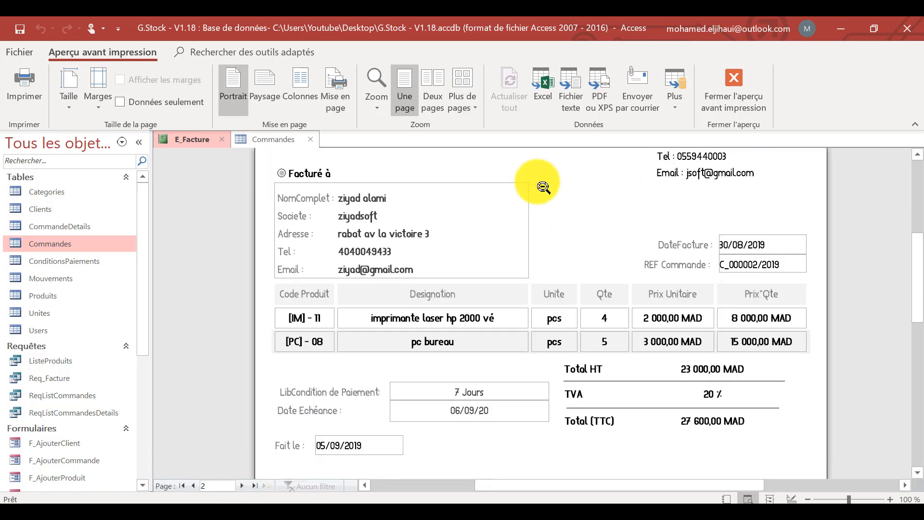
{"action": "scroll", "coordinate": [543, 187], "scroll_direction": "up", "scroll_amount": 3}
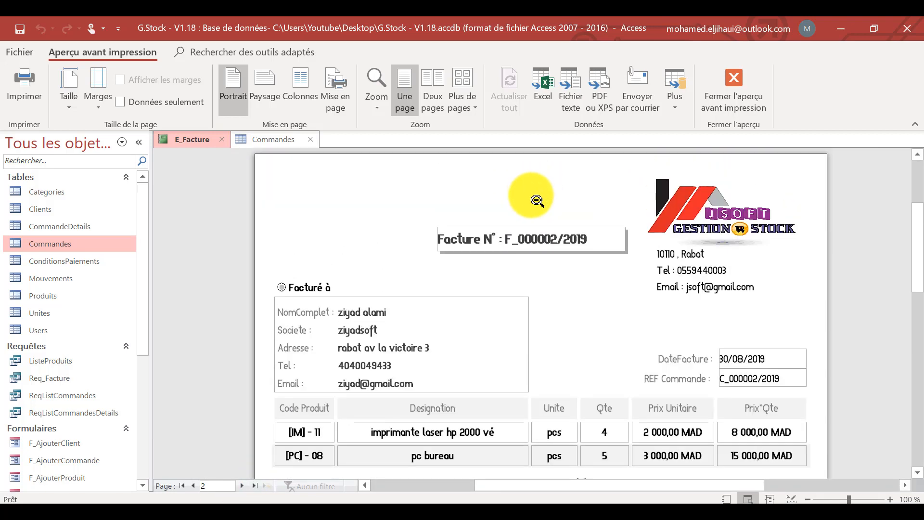
{"action": "scroll", "coordinate": [542, 187], "scroll_direction": "down", "scroll_amount": 3}
{"action": "left_click", "coordinate": [243, 486]}
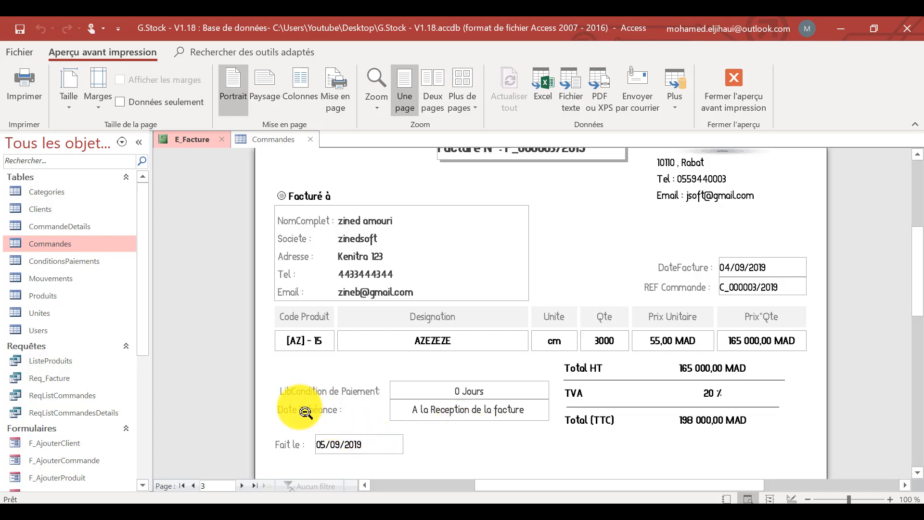
{"action": "scroll", "coordinate": [576, 355], "scroll_direction": "up", "scroll_amount": 5}
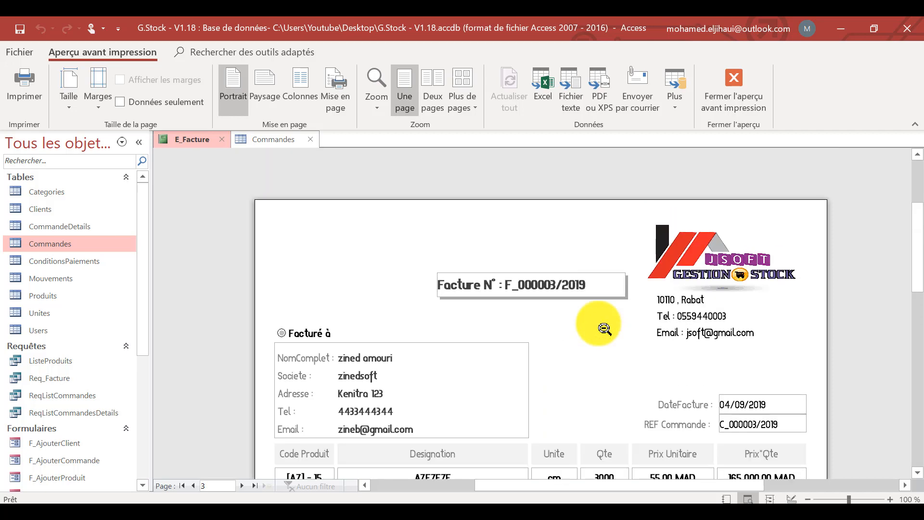
Centre the text of the txtCodeFacture invoice number box in design view.
{"action": "right_click", "coordinate": [475, 334]}
{"action": "left_click", "coordinate": [404, 150]}
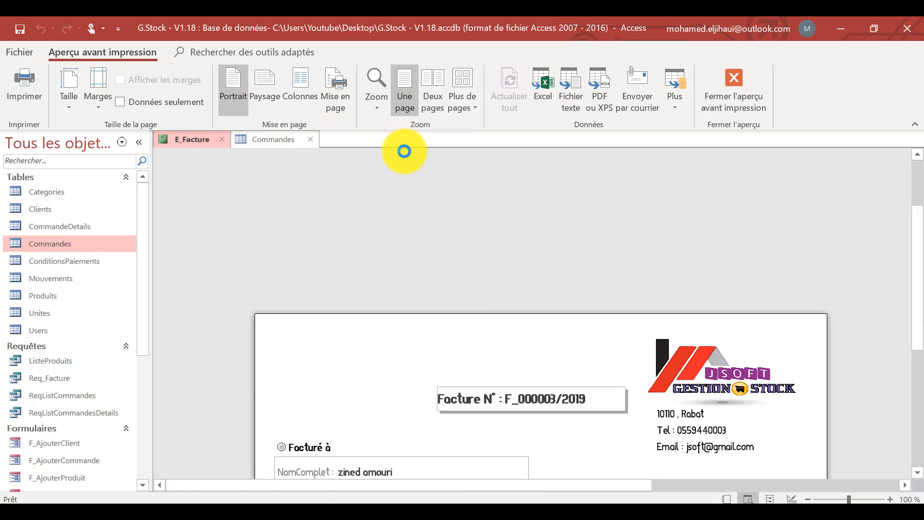
{"action": "scroll", "coordinate": [526, 305], "scroll_direction": "down", "scroll_amount": 2}
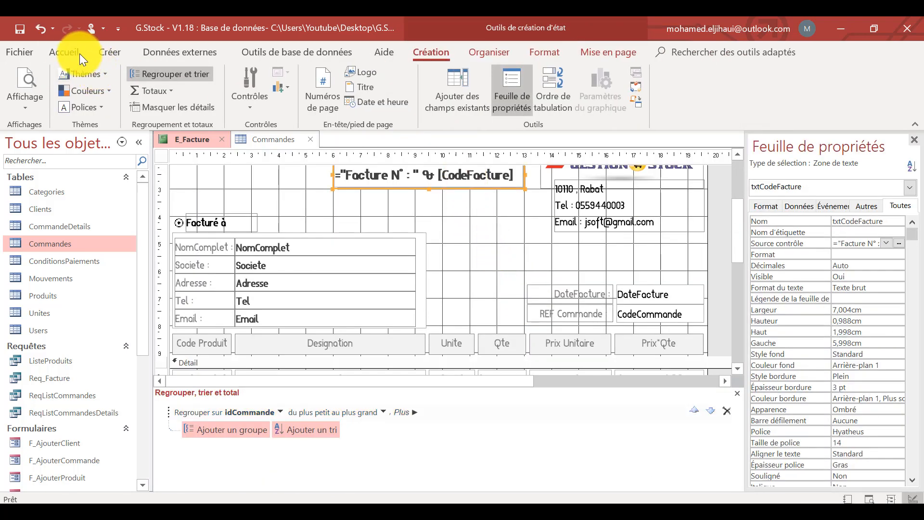
{"action": "left_click", "coordinate": [67, 52]}
{"action": "left_click", "coordinate": [782, 107]}
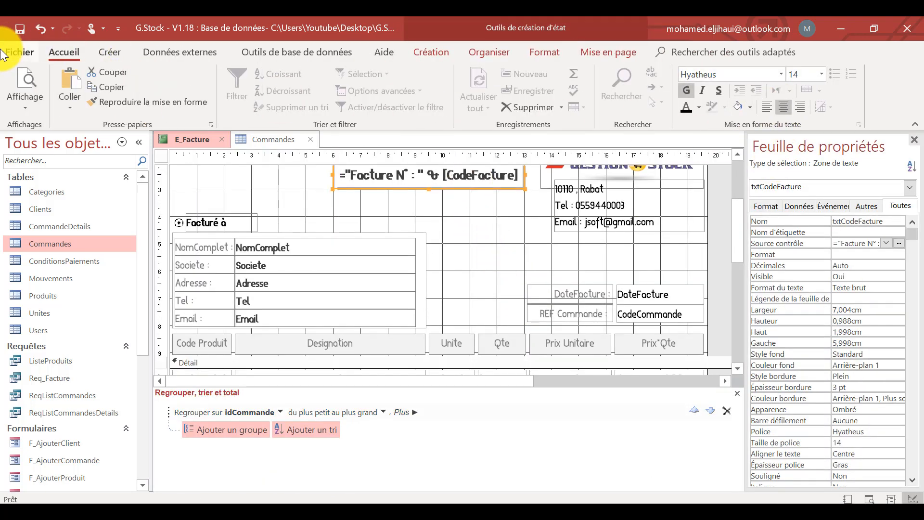
Preview the full invoice page, and close the Commandes table and the E_Facture report.
{"action": "left_click", "coordinate": [30, 79]}
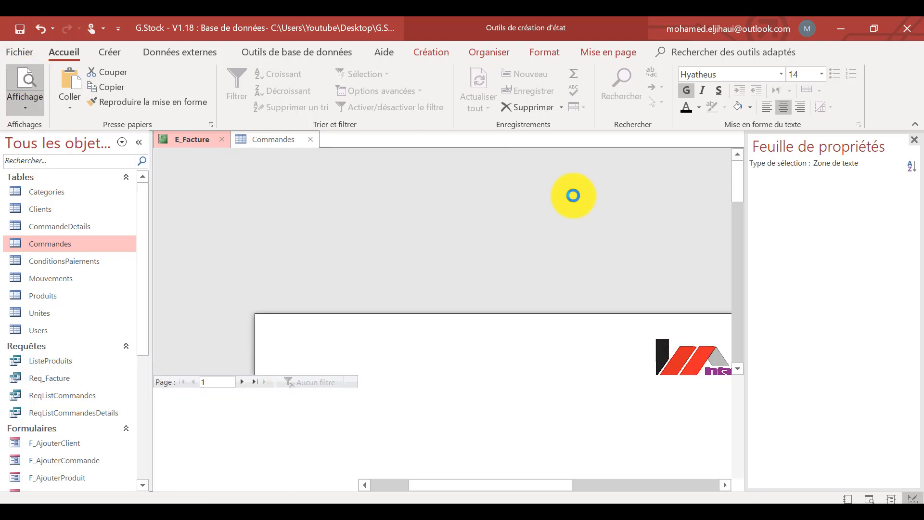
{"action": "left_click", "coordinate": [554, 378]}
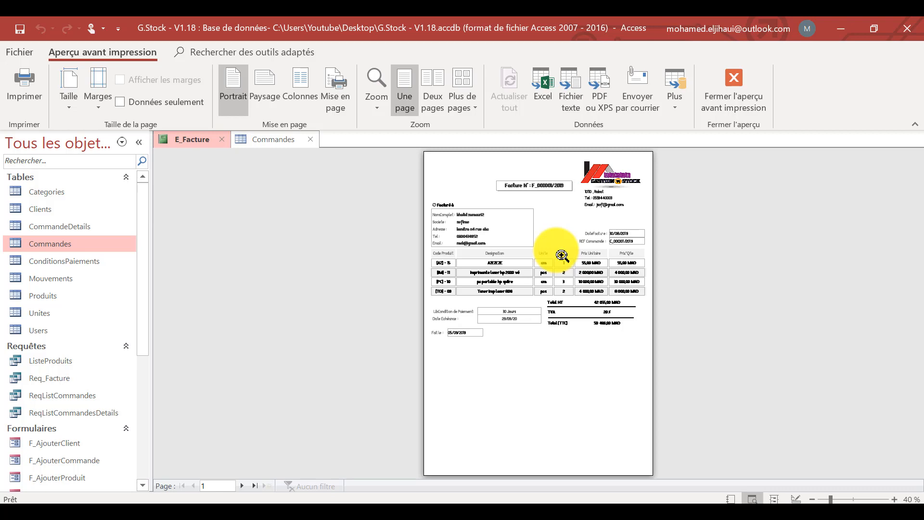
{"action": "left_click", "coordinate": [310, 139]}
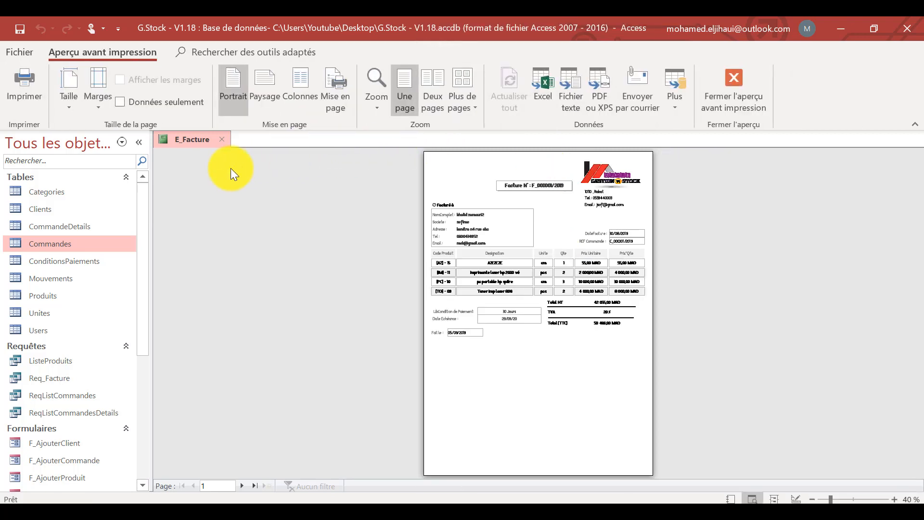
{"action": "left_click", "coordinate": [225, 139]}
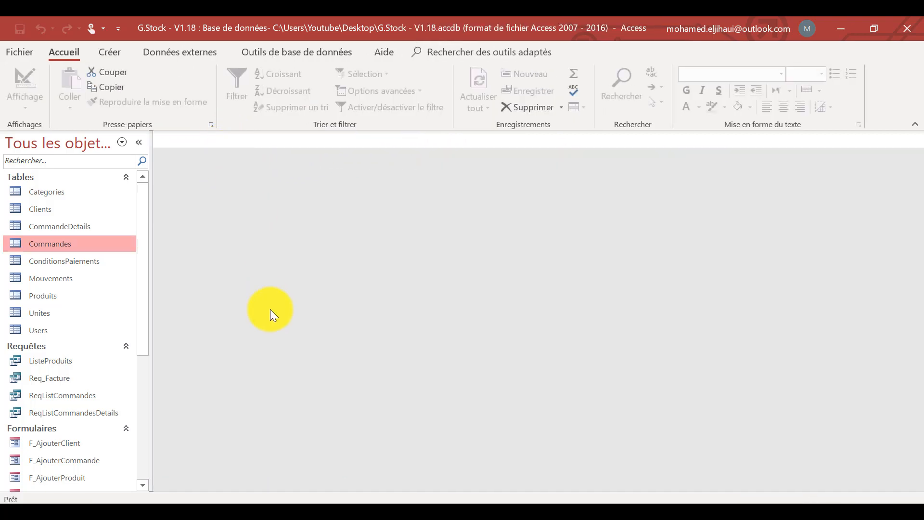
Duplicate the E_Facture report under the name E_BonCommande.
{"action": "scroll", "coordinate": [135, 336], "scroll_direction": "down", "scroll_amount": 5}
{"action": "left_click", "coordinate": [70, 421]}
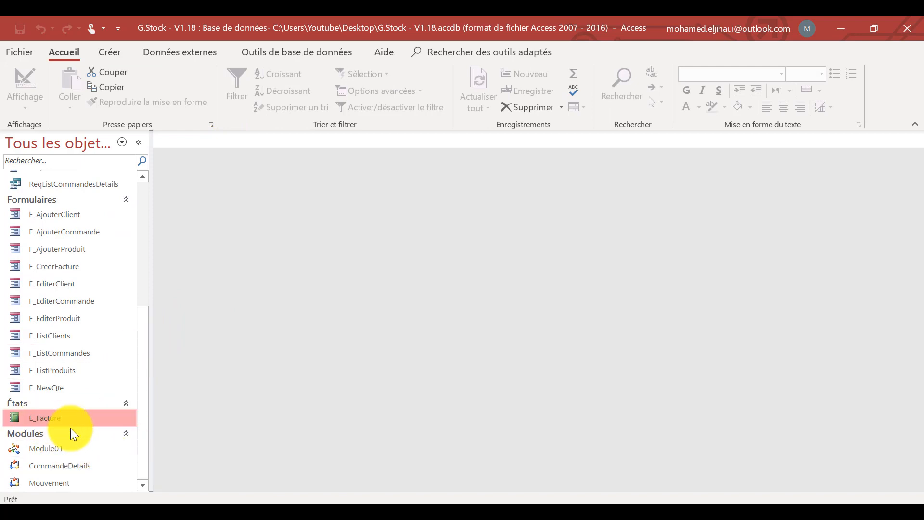
{"action": "key", "text": "ctrl+c"}
{"action": "key", "text": "ctrl+v"}
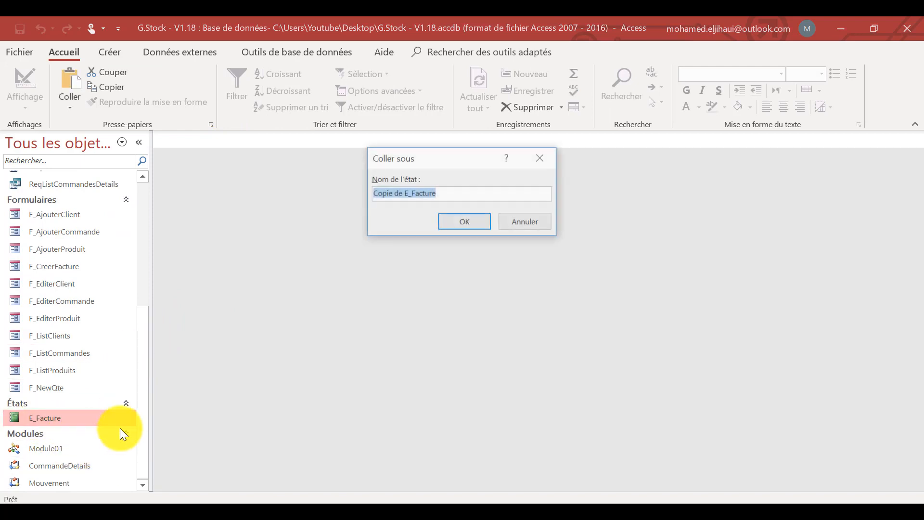
{"action": "left_click_drag", "start_coordinate": [403, 195], "coordinate": [192, 246]}
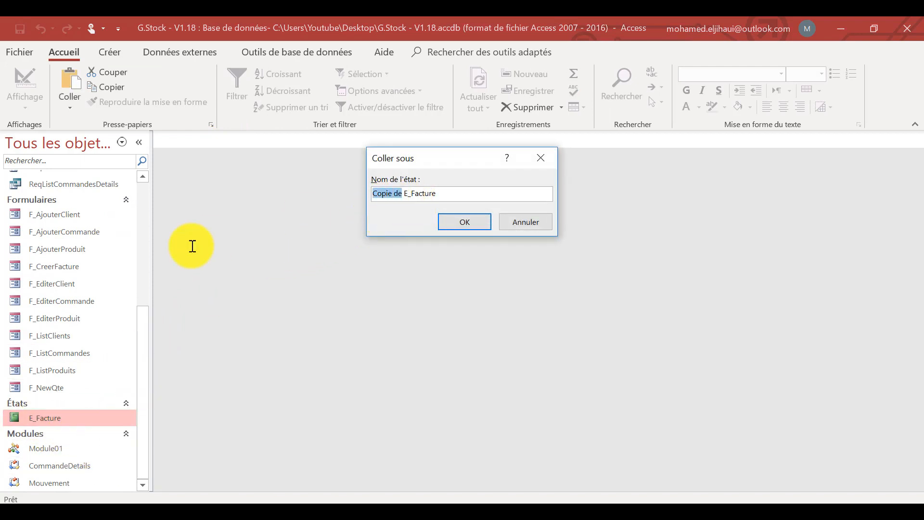
{"action": "key", "text": "BackSpace"}
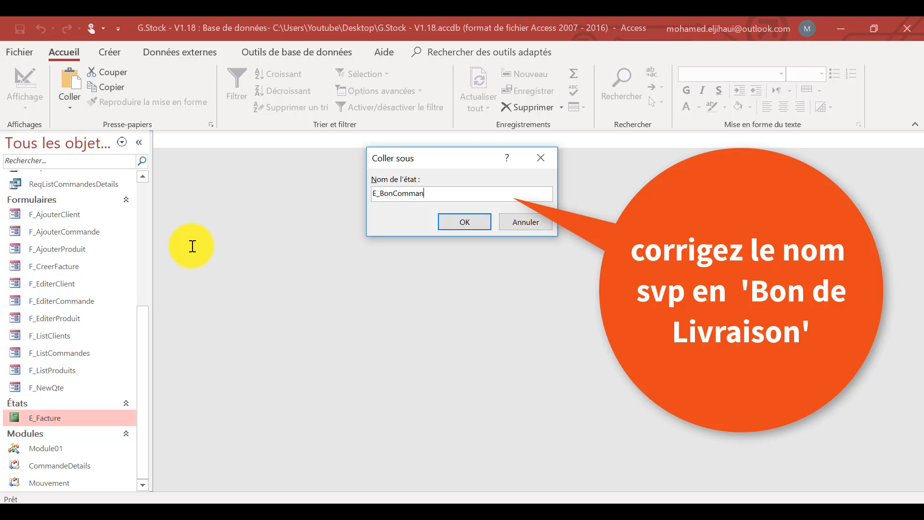
{"action": "left_click", "coordinate": [469, 221]}
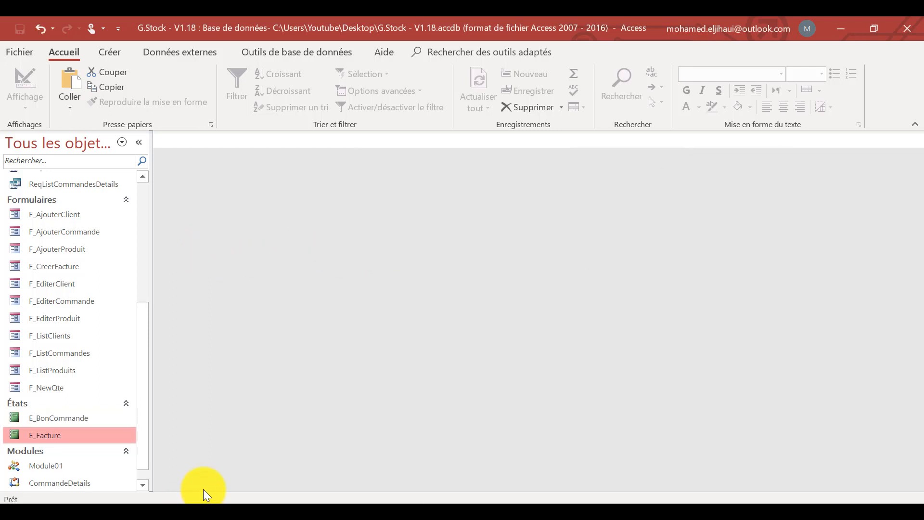
Open the E_BonCommande report in design view and close the property sheet.
{"action": "right_click", "coordinate": [60, 417]}
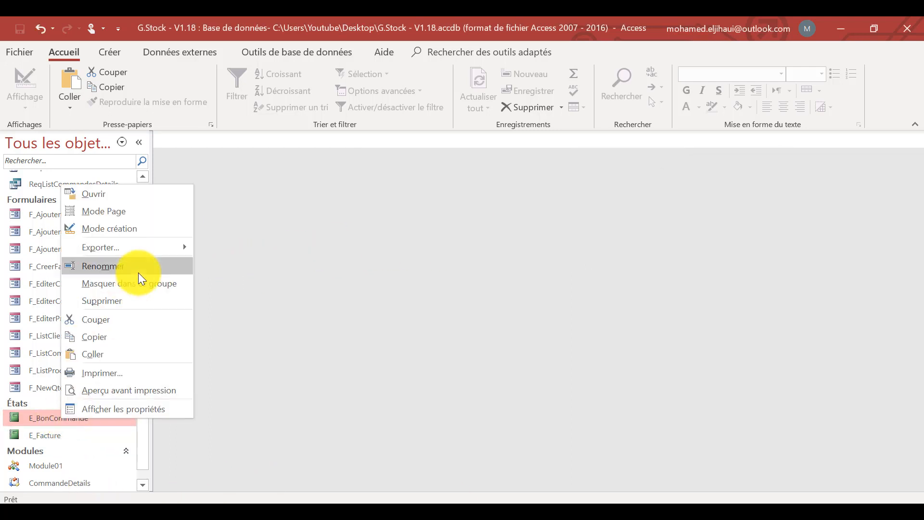
{"action": "left_click", "coordinate": [137, 229]}
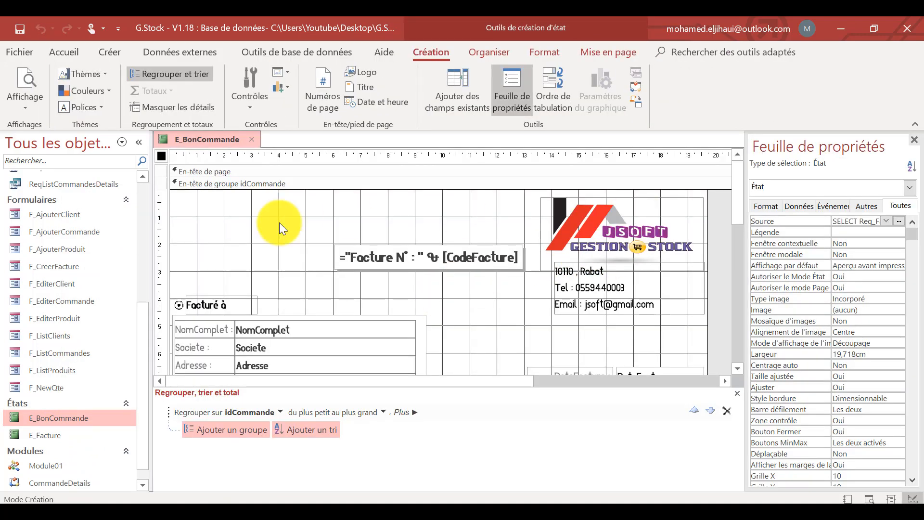
{"action": "left_click", "coordinate": [913, 140]}
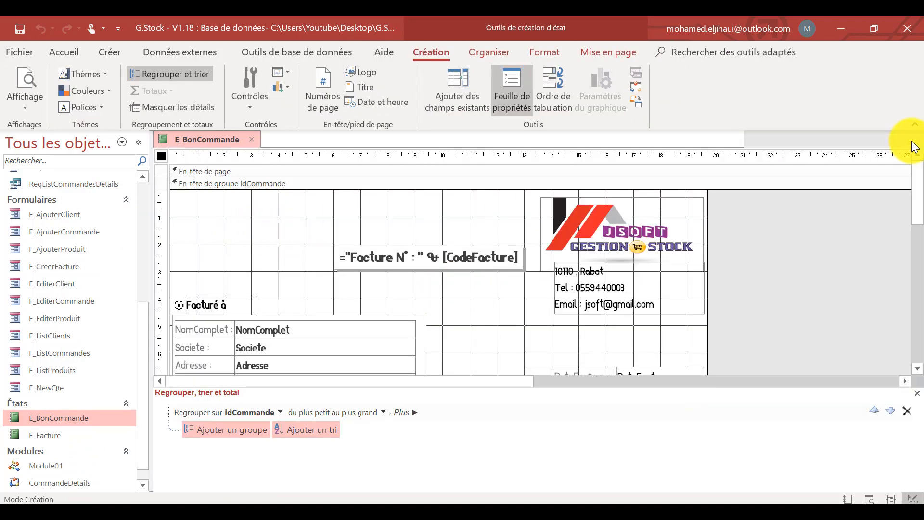
{"action": "scroll", "coordinate": [772, 247], "scroll_direction": "down", "scroll_amount": 3}
{"action": "scroll", "coordinate": [538, 232], "scroll_direction": "up", "scroll_amount": 2}
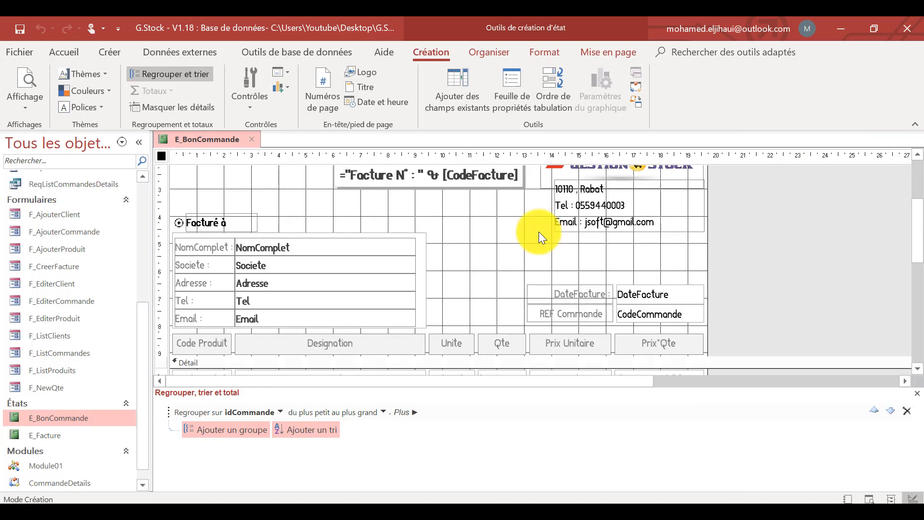
Change the "Facturé à" label above the customer details to "Client".
{"action": "left_click", "coordinate": [236, 223]}
{"action": "left_click", "coordinate": [235, 223]}
{"action": "left_click_drag", "start_coordinate": [227, 222], "coordinate": [178, 221]}
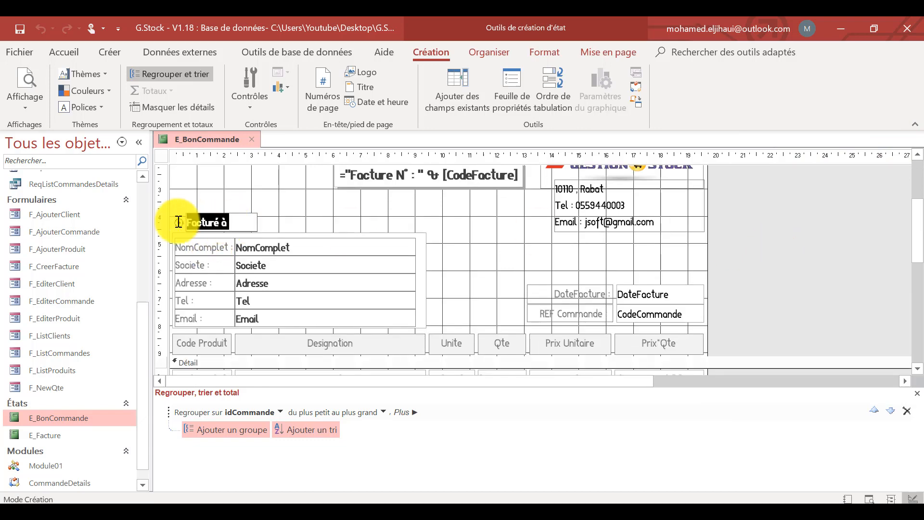
{"action": "type", "text": "Client"}
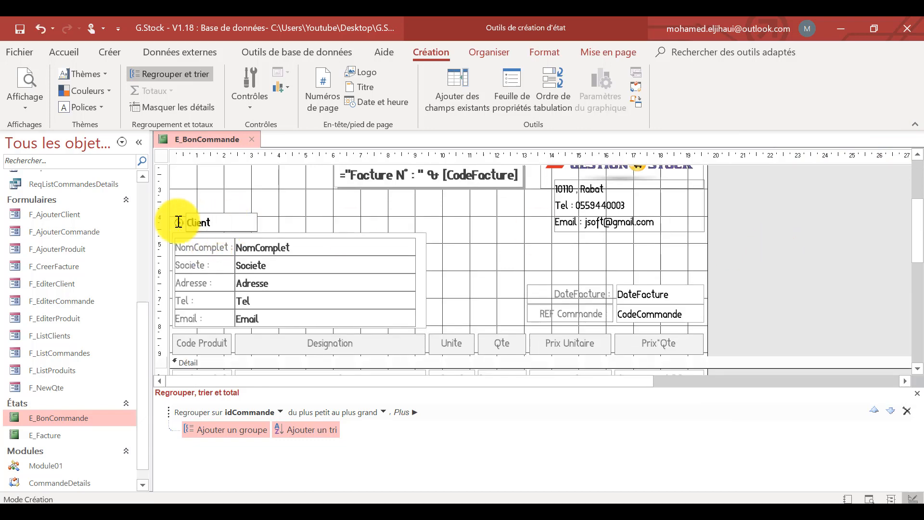
{"action": "left_click", "coordinate": [495, 237]}
Convert the invoice number text box in the group header to a label reading "Bon de Livraison".
{"action": "scroll", "coordinate": [495, 235], "scroll_direction": "up", "scroll_amount": 2}
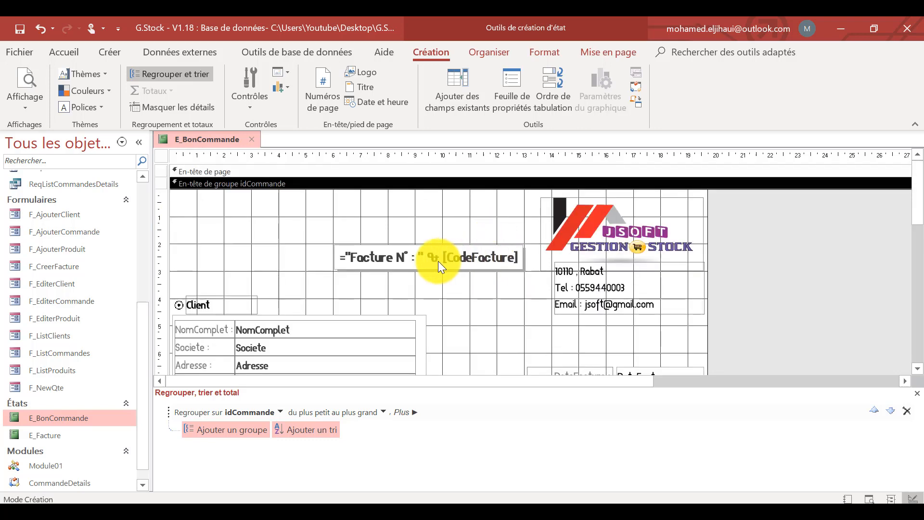
{"action": "left_click", "coordinate": [463, 256]}
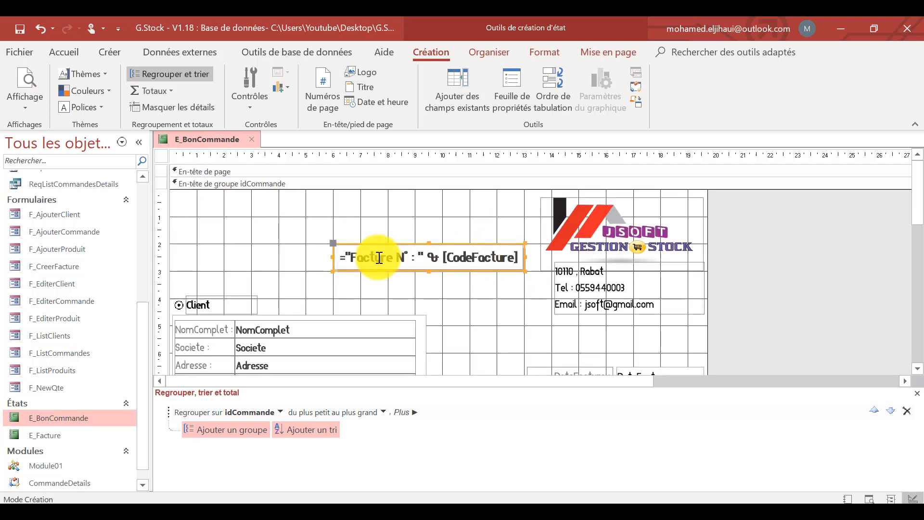
{"action": "right_click", "coordinate": [477, 260]}
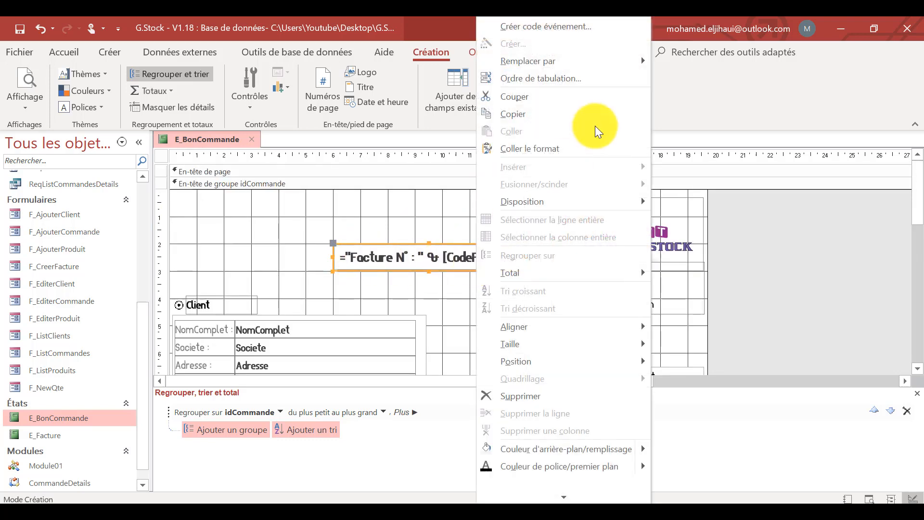
{"action": "mouse_move", "coordinate": [605, 63]}
{"action": "left_click", "coordinate": [687, 82]}
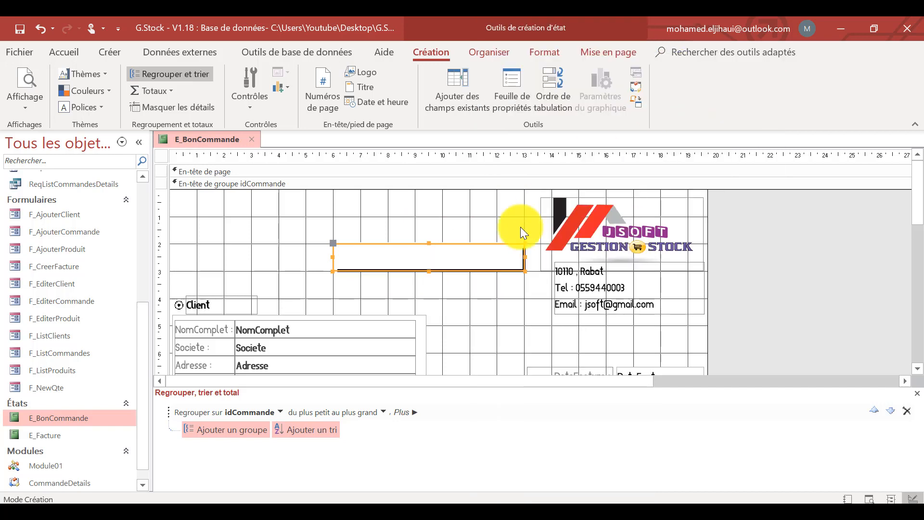
{"action": "left_click", "coordinate": [458, 262]}
{"action": "type", "text": "B"}
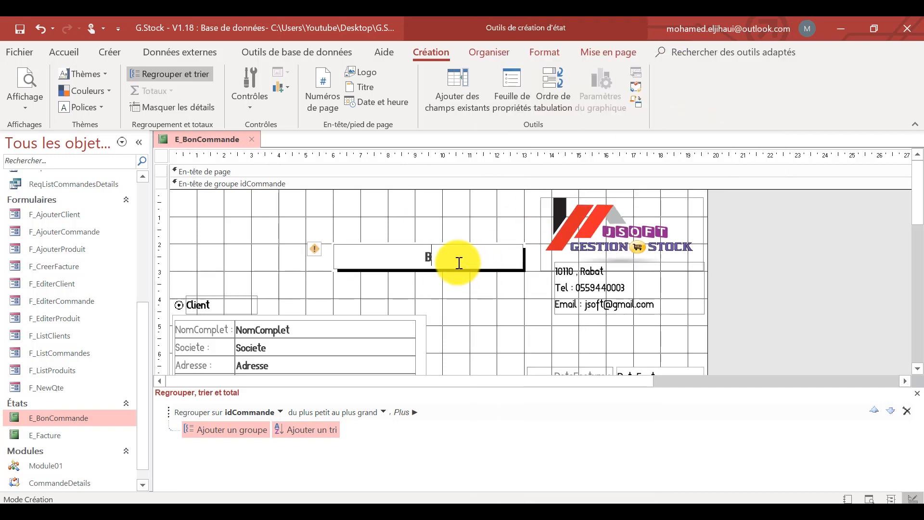
{"action": "type", "text": "on de Livraison"}
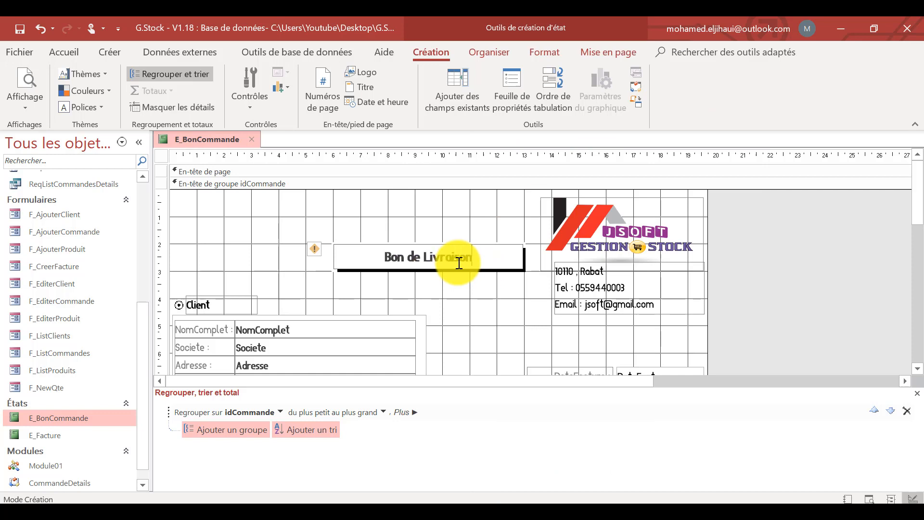
{"action": "left_click", "coordinate": [782, 307]}
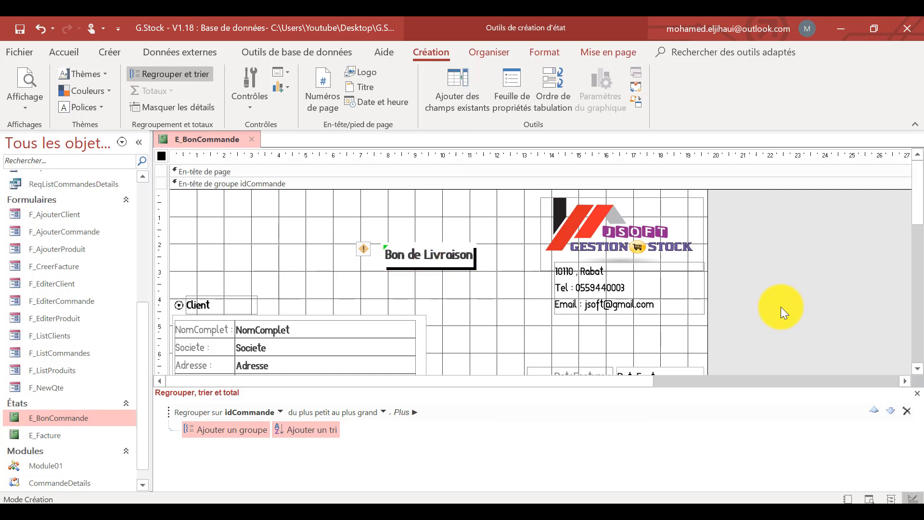
Widen the "Bon de Livraison" title label on both sides and set its font size to 18.
{"action": "left_click", "coordinate": [476, 267]}
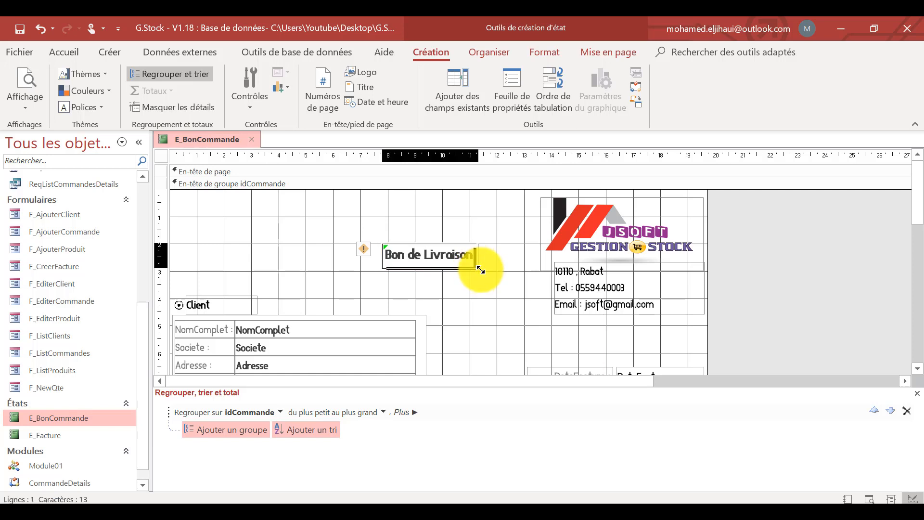
{"action": "left_click_drag", "start_coordinate": [477, 271], "coordinate": [508, 273]}
{"action": "left_click_drag", "start_coordinate": [385, 259], "coordinate": [366, 255]}
{"action": "left_click", "coordinate": [71, 53]}
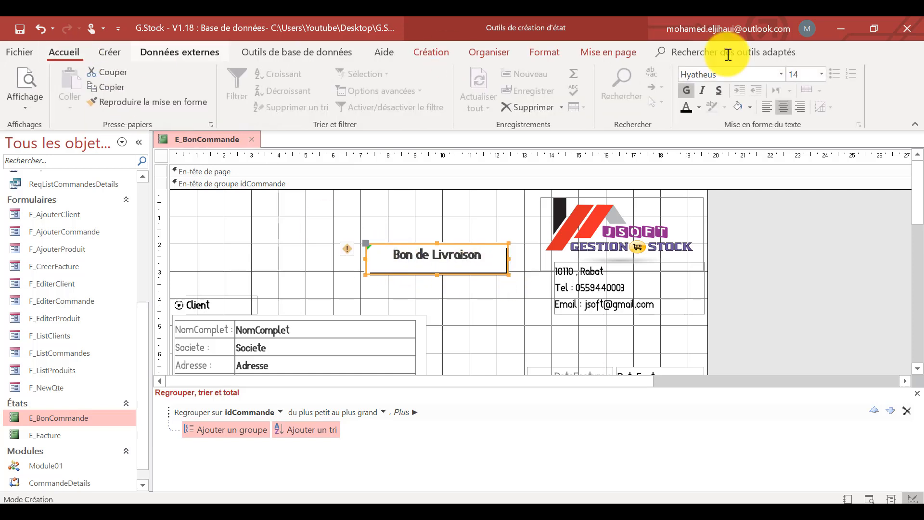
{"action": "left_click", "coordinate": [821, 74]}
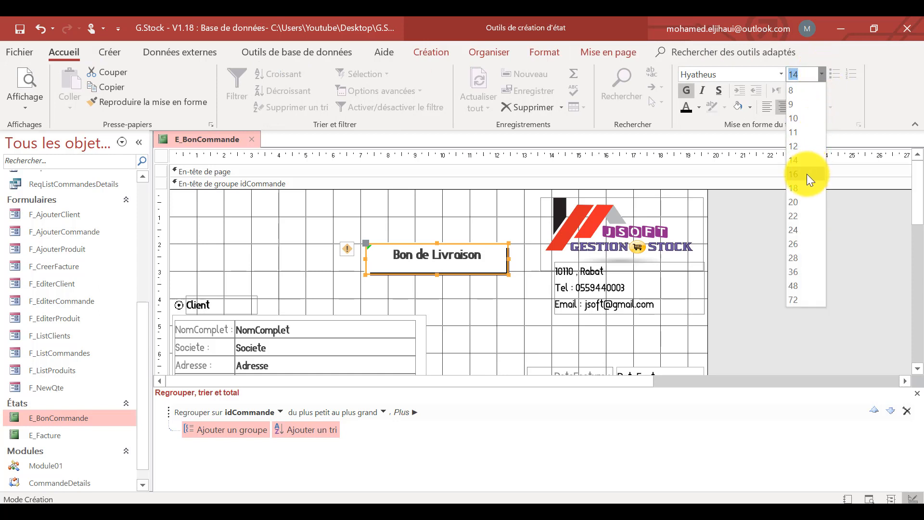
{"action": "left_click", "coordinate": [806, 174]}
{"action": "left_click", "coordinate": [821, 75]}
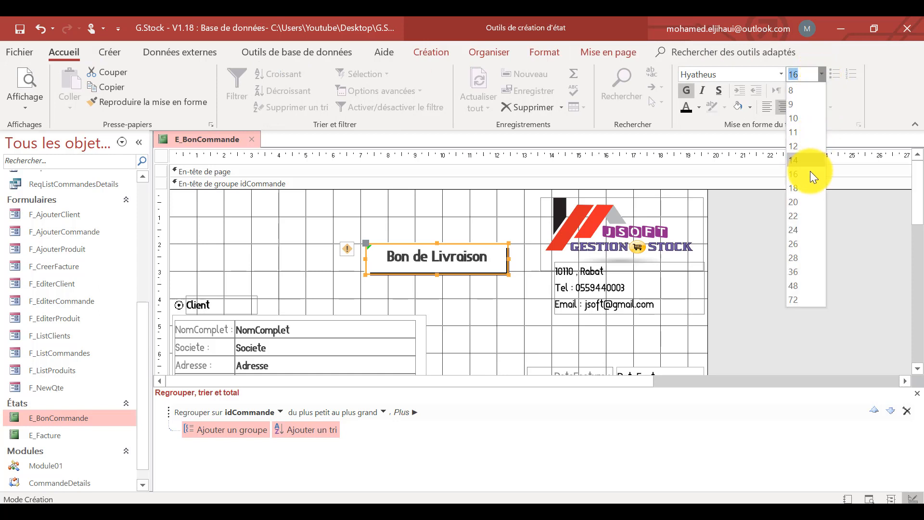
{"action": "left_click", "coordinate": [808, 187]}
{"action": "left_click", "coordinate": [807, 239]}
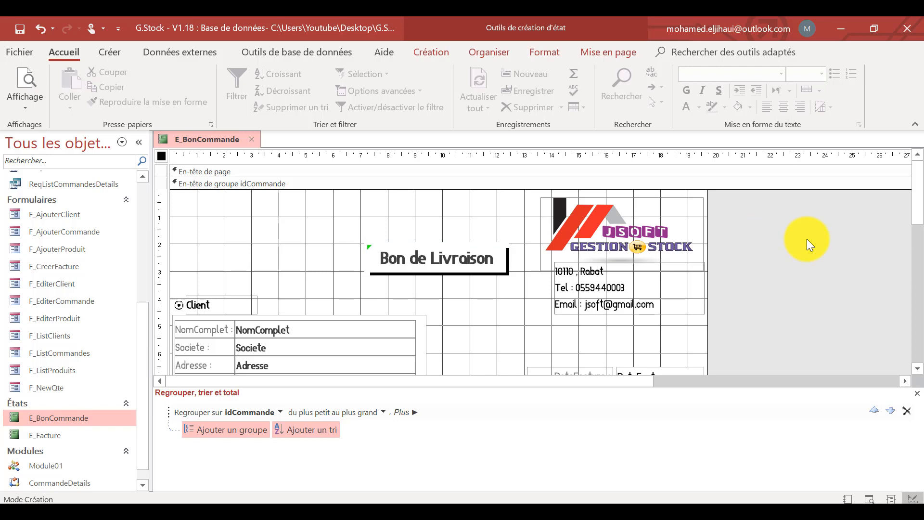
{"action": "scroll", "coordinate": [806, 239], "scroll_direction": "down", "scroll_amount": 3}
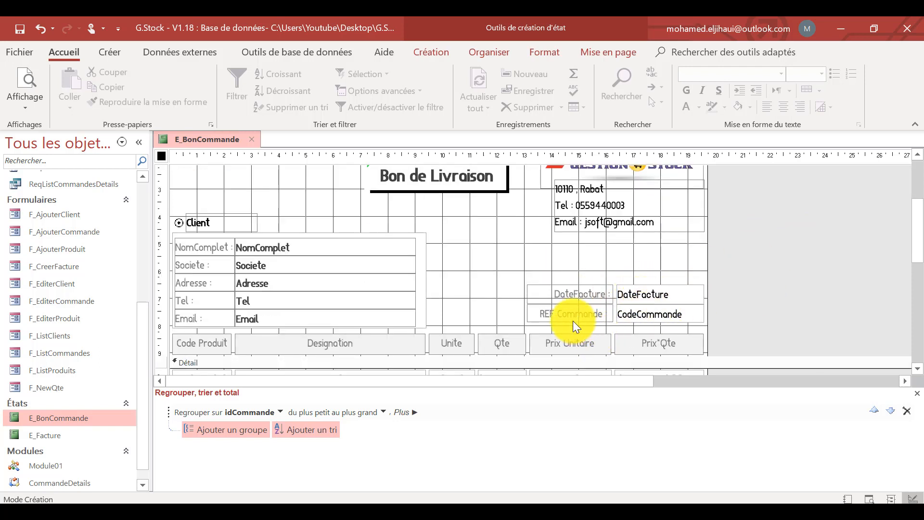
{"action": "left_click", "coordinate": [609, 314]}
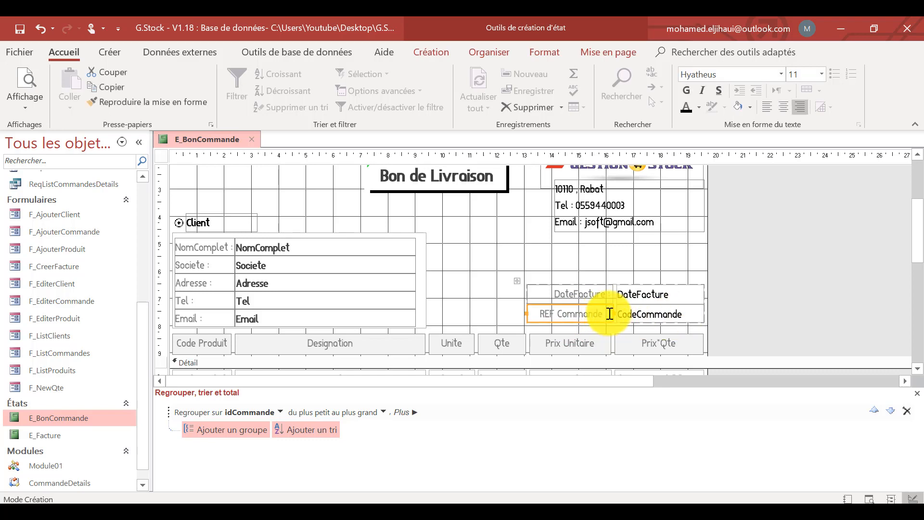
{"action": "left_click", "coordinate": [484, 247]}
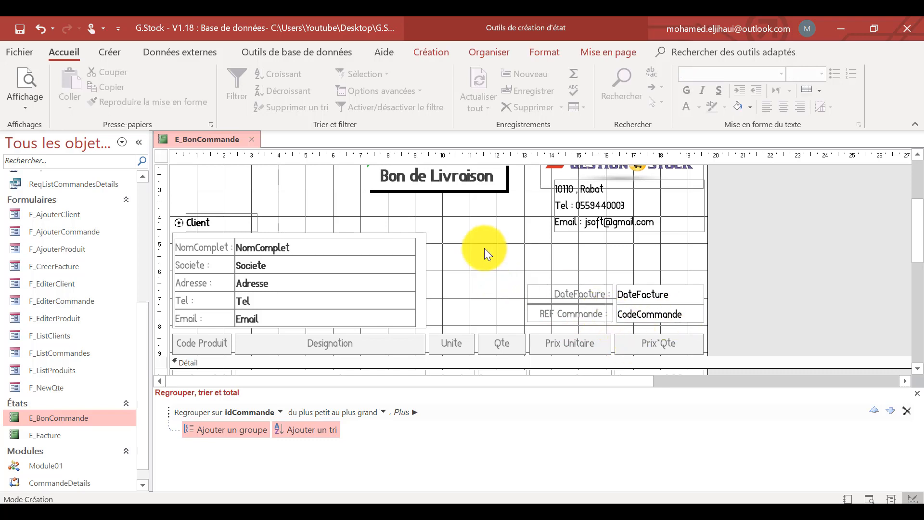
Delete the Prix Unitaire and Prix*Qte columns from the product table.
{"action": "scroll", "coordinate": [738, 292], "scroll_direction": "down", "scroll_amount": 2}
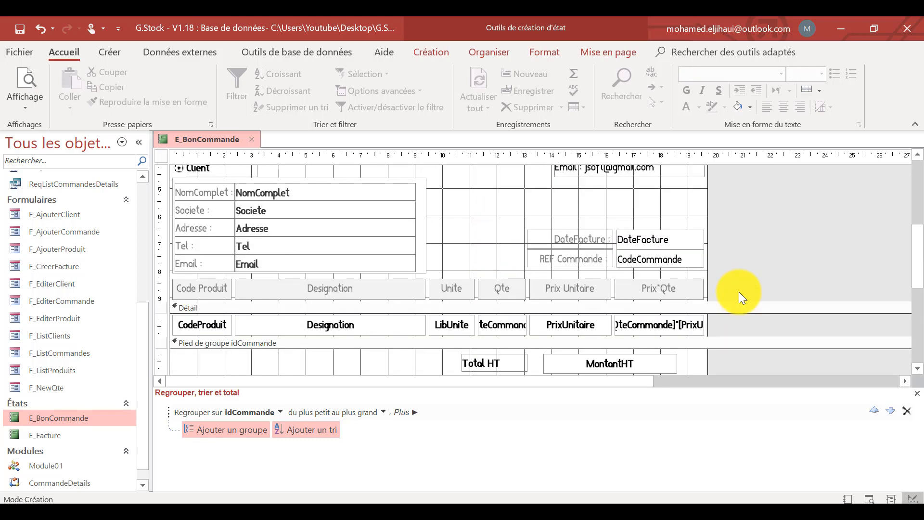
{"action": "scroll", "coordinate": [738, 292], "scroll_direction": "down", "scroll_amount": 1}
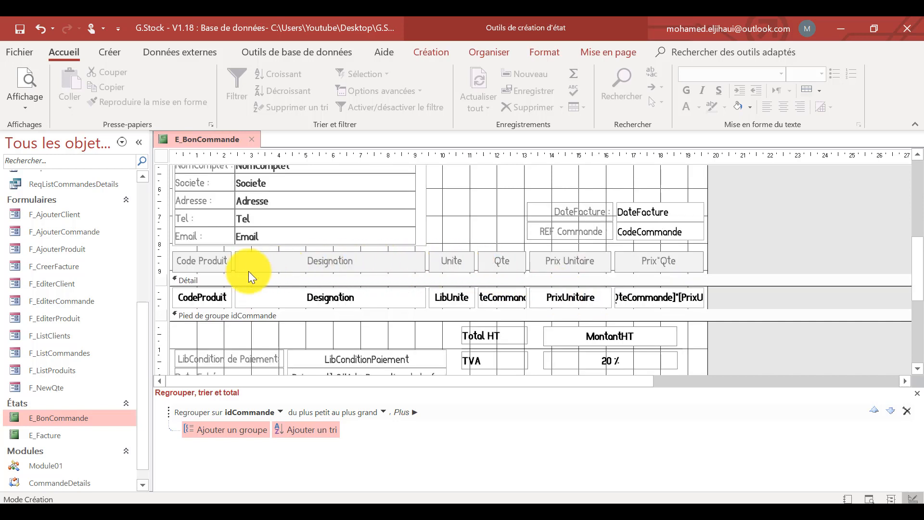
{"action": "left_click", "coordinate": [588, 299]}
{"action": "right_click", "coordinate": [599, 267]}
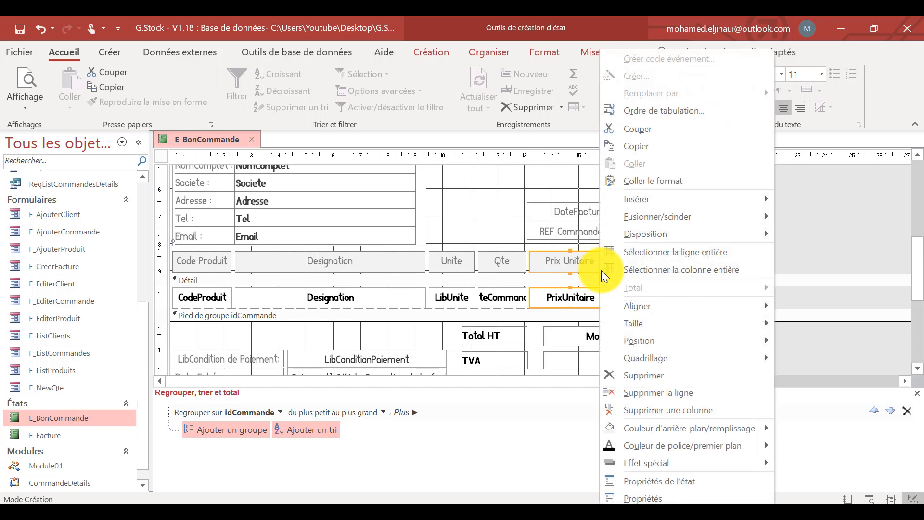
{"action": "left_click", "coordinate": [666, 410]}
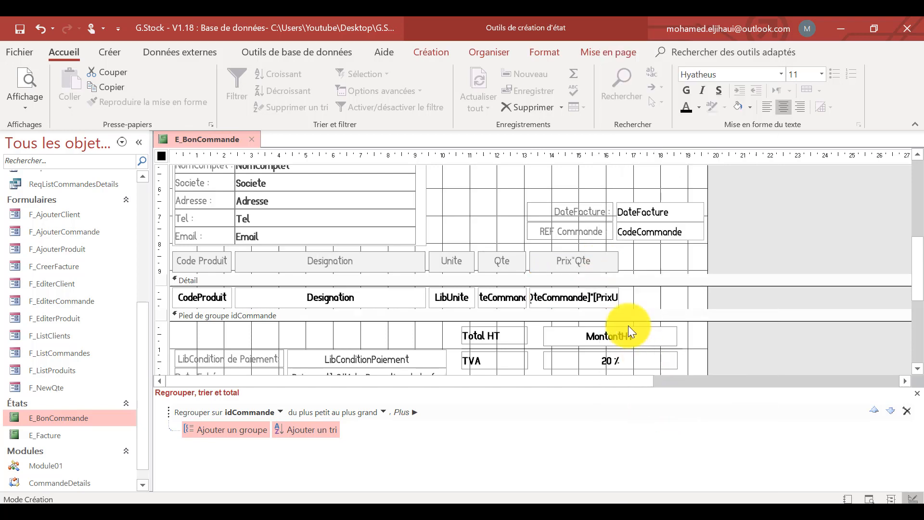
{"action": "left_click", "coordinate": [579, 261]}
{"action": "right_click", "coordinate": [587, 300]}
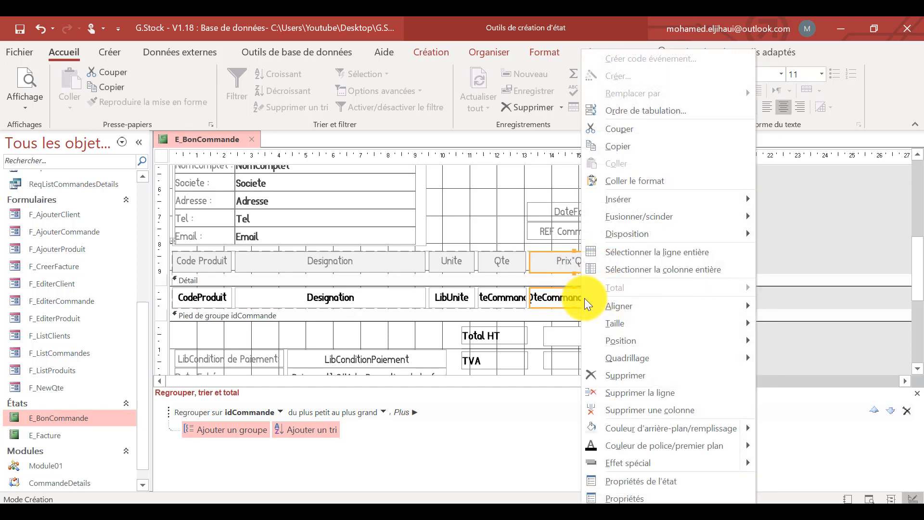
{"action": "left_click", "coordinate": [654, 408]}
Delete the Total HT, TVA, Total (TTC), payment condition and due date controls from the idCommande group footer.
{"action": "scroll", "coordinate": [646, 364], "scroll_direction": "down", "scroll_amount": 3}
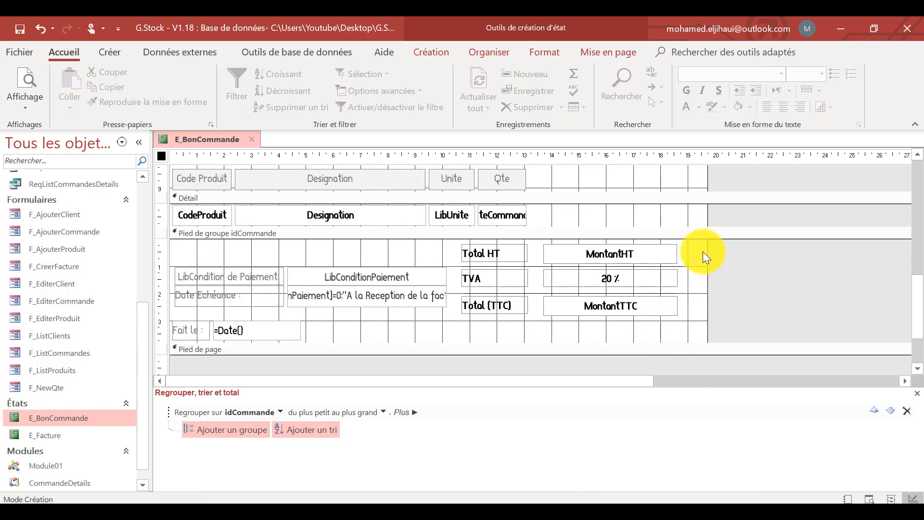
{"action": "left_click_drag", "start_coordinate": [703, 251], "coordinate": [169, 300]}
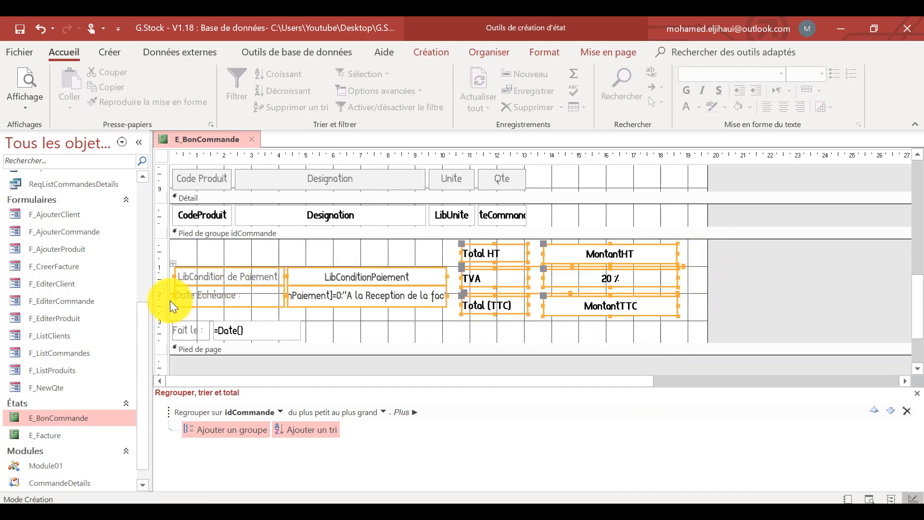
{"action": "key", "text": "Delete"}
Widen the Designation, Unite and Qte columns of the product table.
{"action": "scroll", "coordinate": [407, 261], "scroll_direction": "up", "scroll_amount": 3}
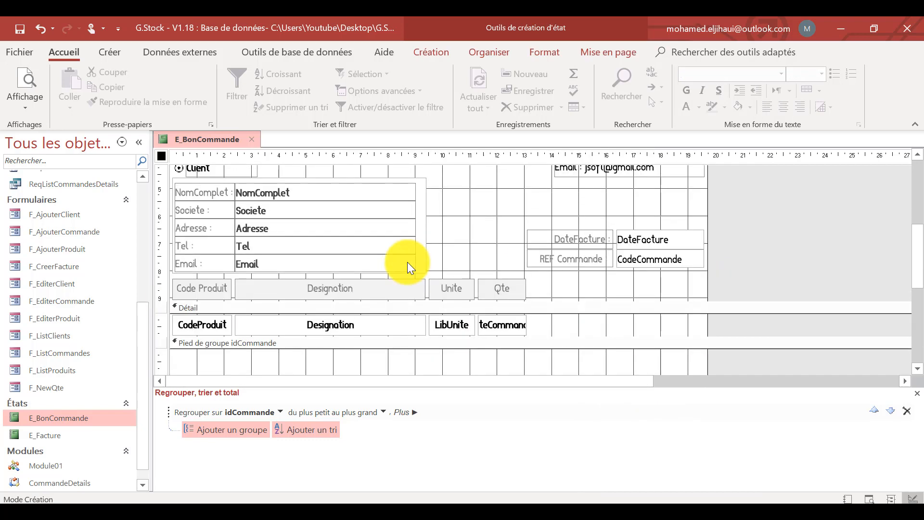
{"action": "left_click", "coordinate": [355, 292]}
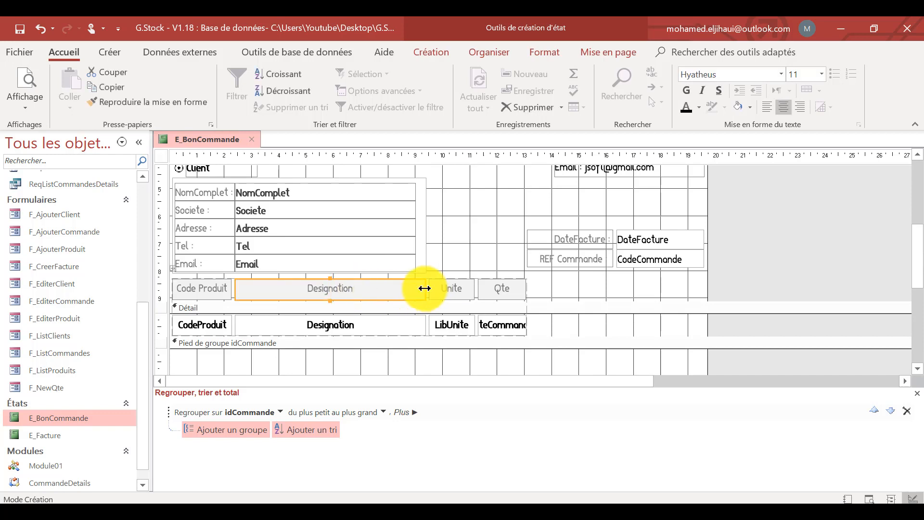
{"action": "left_click_drag", "start_coordinate": [441, 289], "coordinate": [497, 290]}
{"action": "left_click", "coordinate": [523, 289]}
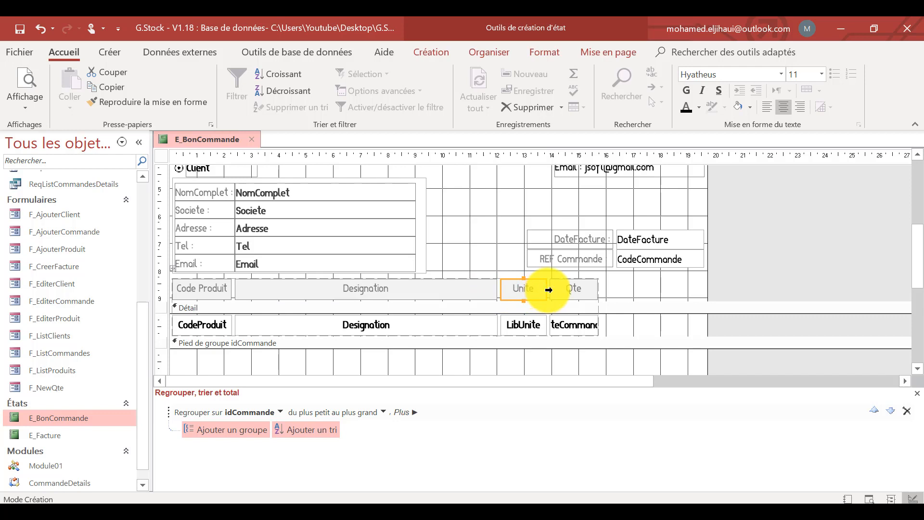
{"action": "left_click_drag", "start_coordinate": [547, 288], "coordinate": [668, 288]}
{"action": "left_click", "coordinate": [602, 287]}
{"action": "left_click", "coordinate": [558, 288]}
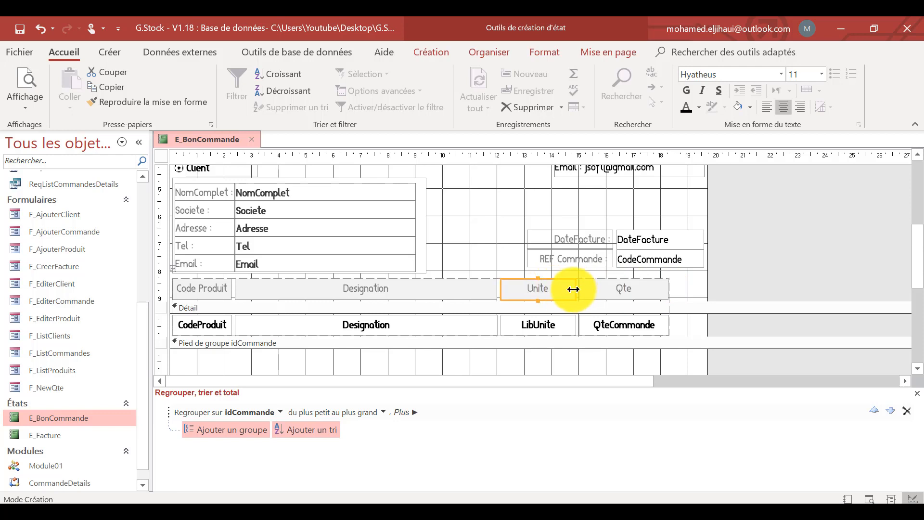
{"action": "left_click_drag", "start_coordinate": [575, 289], "coordinate": [592, 289]}
Widen the Code Produit column so that the product table fills the width of the report.
{"action": "left_click", "coordinate": [392, 290]}
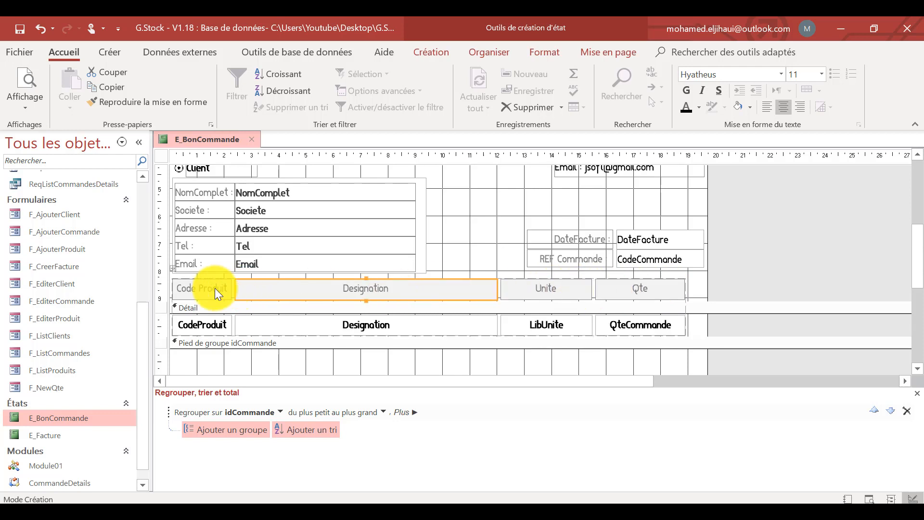
{"action": "left_click", "coordinate": [230, 288]}
{"action": "left_click_drag", "start_coordinate": [233, 288], "coordinate": [251, 288]}
{"action": "left_click", "coordinate": [813, 262]}
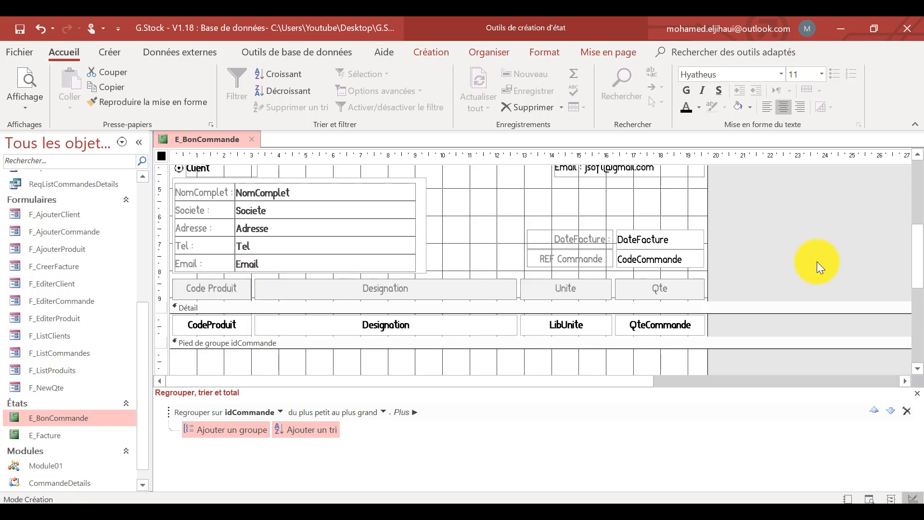
Move the "Fait le" date controls up and reduce the height of the idCommande group footer to fit them.
{"action": "scroll", "coordinate": [816, 262], "scroll_direction": "up", "scroll_amount": 2}
{"action": "left_click_drag", "start_coordinate": [330, 314], "coordinate": [330, 244]}
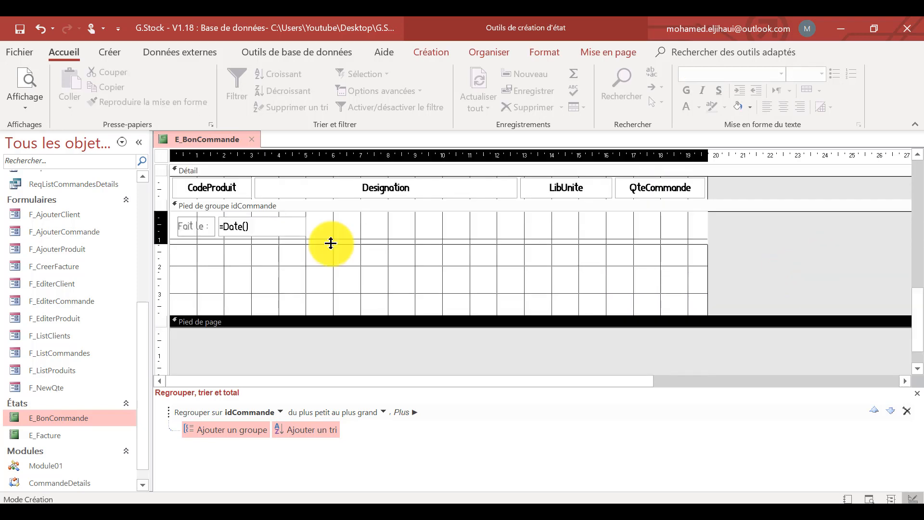
{"action": "scroll", "coordinate": [335, 285], "scroll_direction": "up", "scroll_amount": 2}
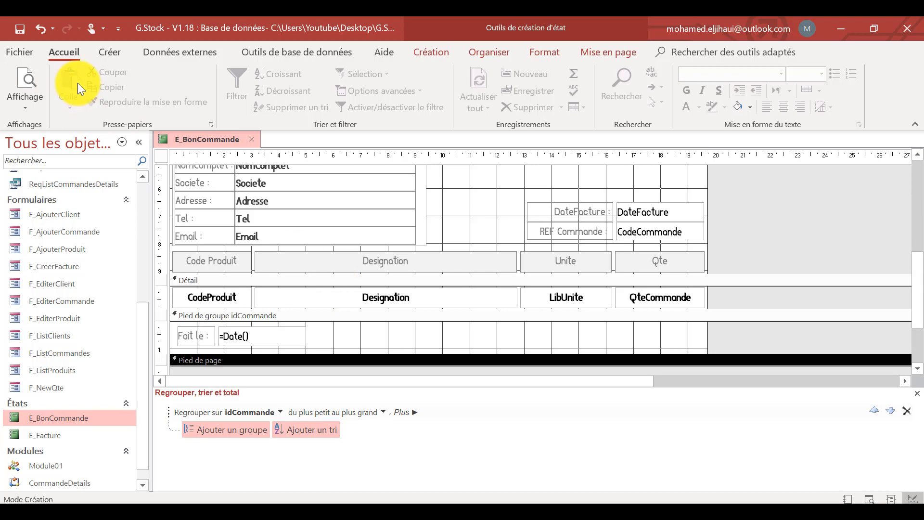
Preview the delivery note and check its layout down to the footer.
{"action": "left_click", "coordinate": [19, 76]}
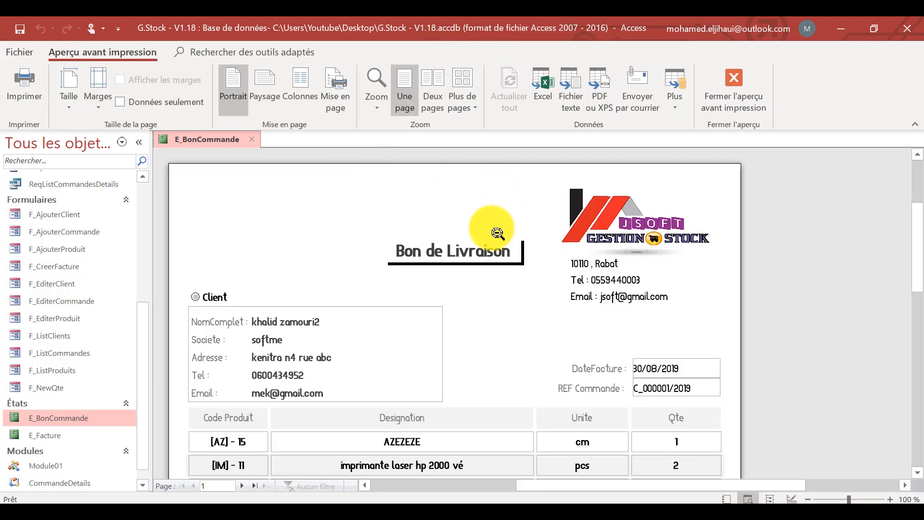
{"action": "scroll", "coordinate": [496, 233], "scroll_direction": "down", "scroll_amount": 1}
{"action": "scroll", "coordinate": [498, 235], "scroll_direction": "down", "scroll_amount": 2}
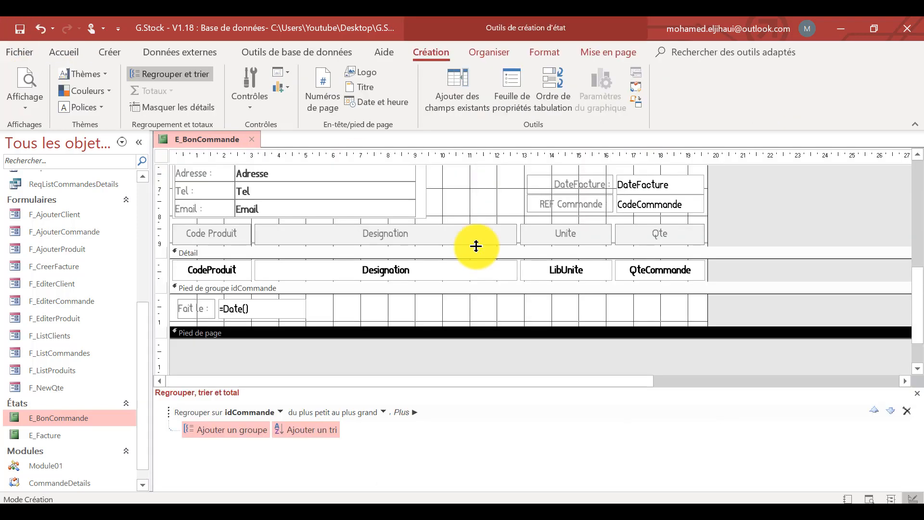
Enlarge the idCommande group footer and draw an option group frame about 7.4 cm wide and 3.3 cm high beside the date.
{"action": "left_click_drag", "start_coordinate": [499, 325], "coordinate": [498, 372]}
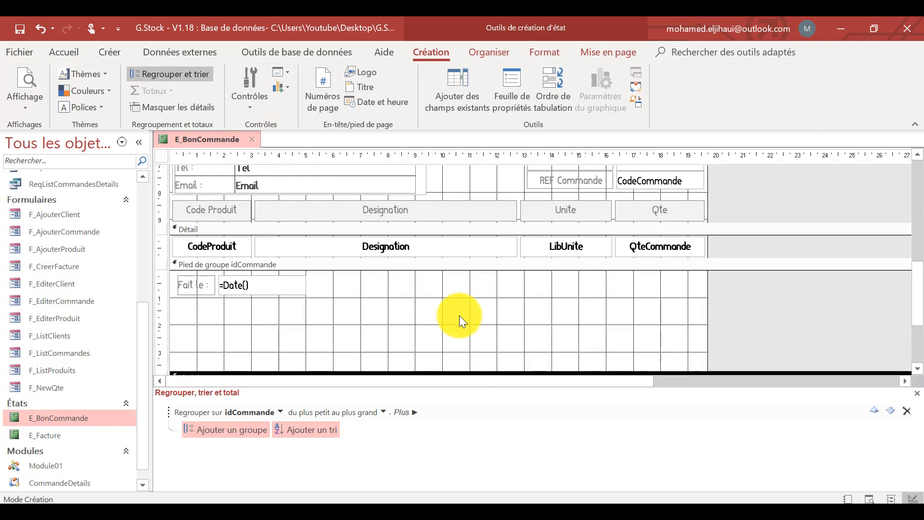
{"action": "left_click", "coordinate": [248, 101]}
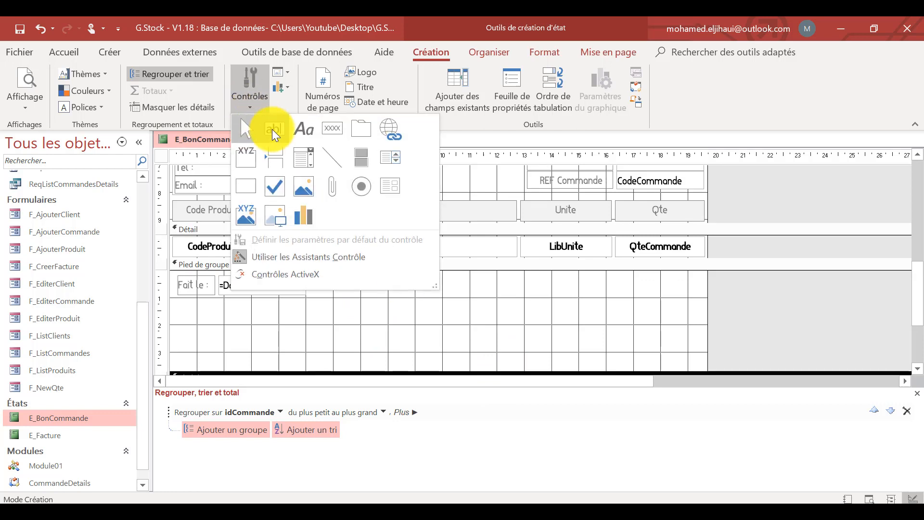
{"action": "left_click", "coordinate": [253, 155]}
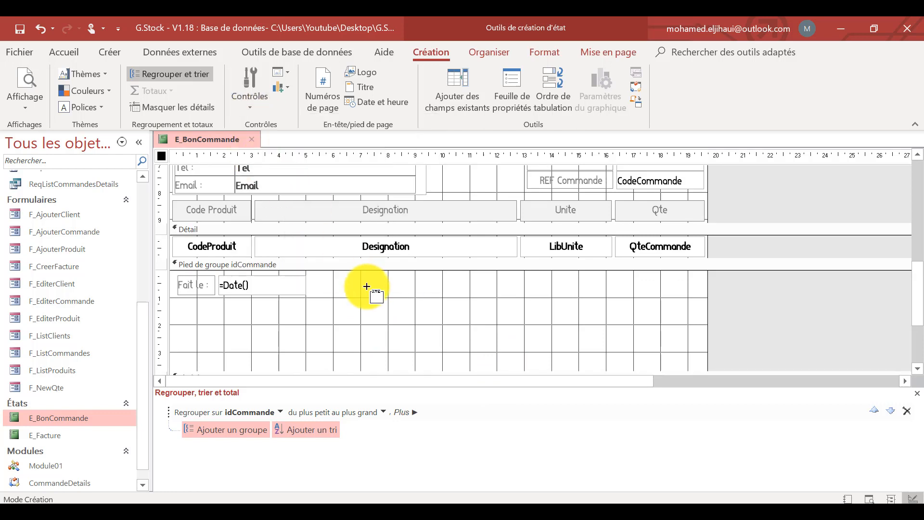
{"action": "left_click_drag", "start_coordinate": [355, 274], "coordinate": [557, 360]}
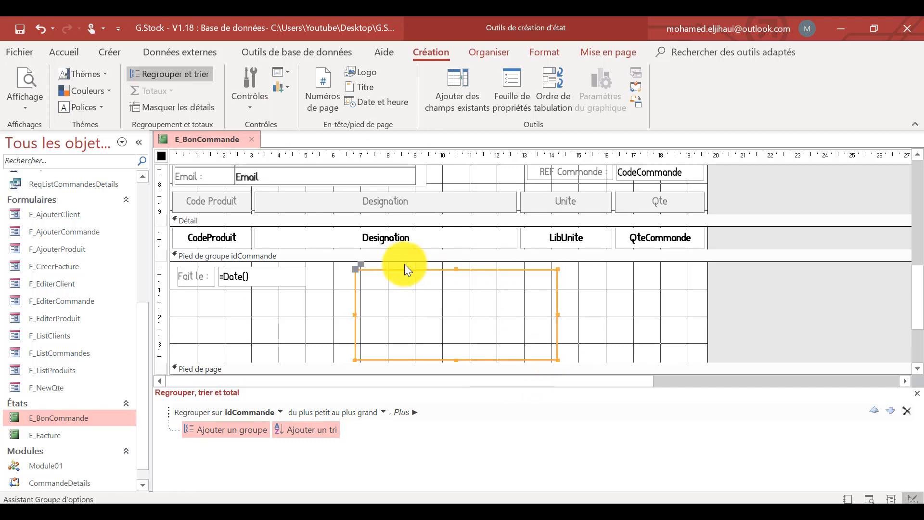
{"action": "left_click", "coordinate": [415, 282]}
Set the caption of the new frame's label to "Cahet et signature".
{"action": "double_click", "coordinate": [386, 272]}
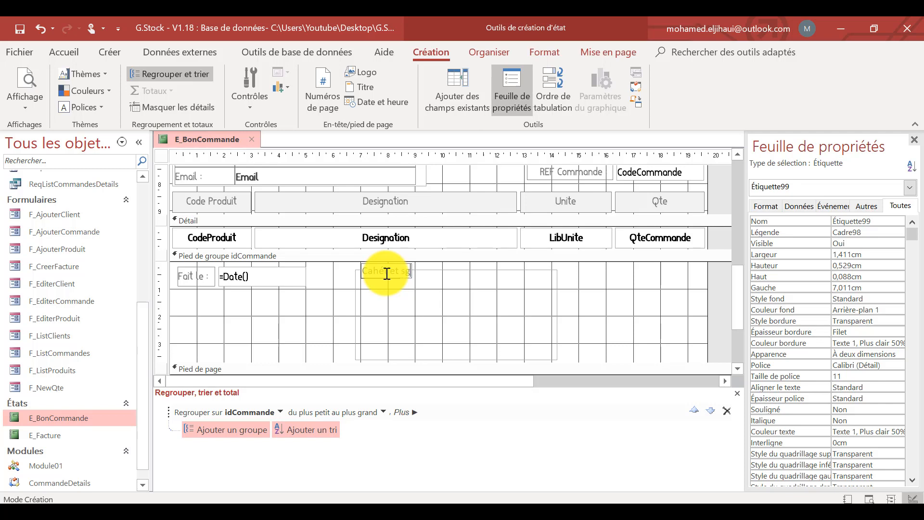
{"action": "type", "text": "Cahet et signature"}
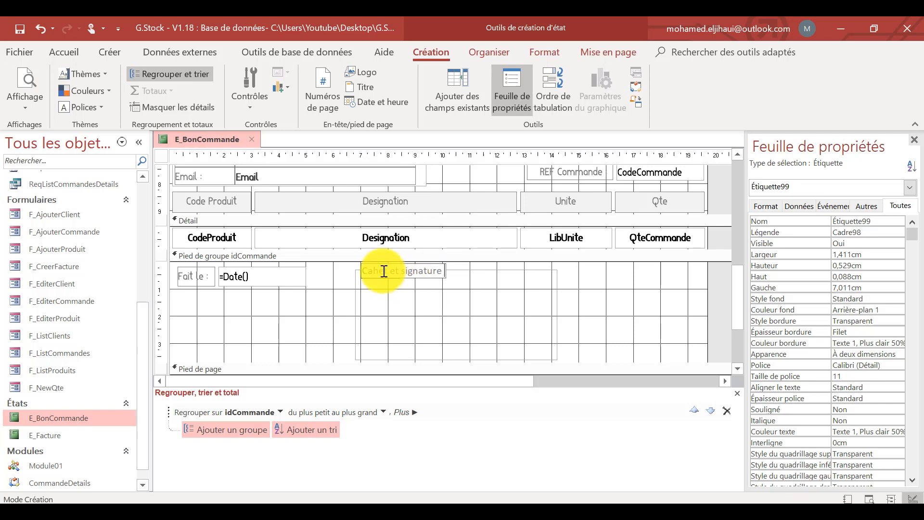
{"action": "left_click", "coordinate": [384, 271]}
{"action": "key", "text": "Delete"}
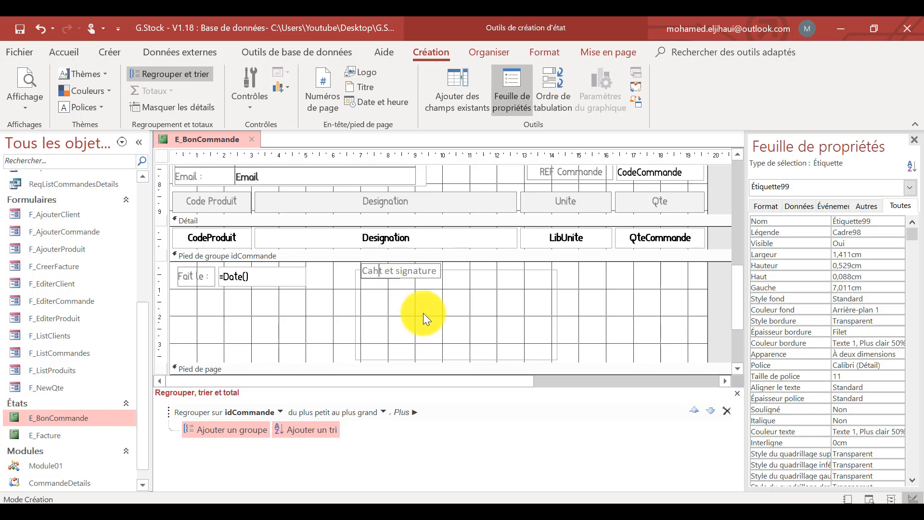
{"action": "type", "text": "e"}
{"action": "left_click", "coordinate": [498, 270]}
Give the signature frame a 1 pt border with a dotted line style.
{"action": "left_click", "coordinate": [538, 269]}
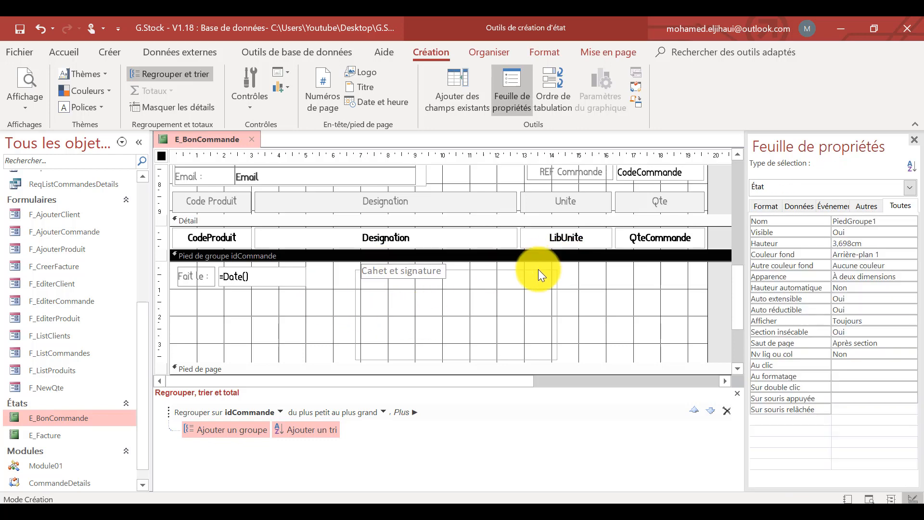
{"action": "left_click", "coordinate": [539, 268]}
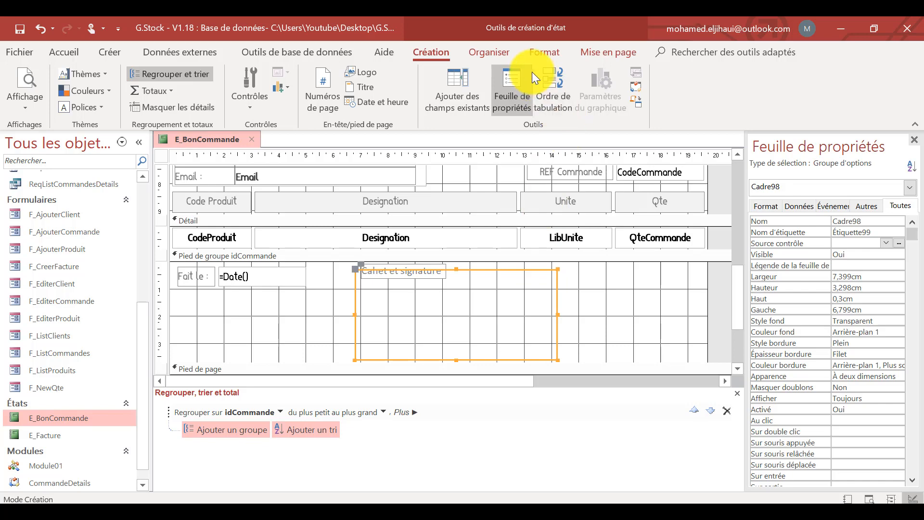
{"action": "left_click", "coordinate": [543, 51]}
{"action": "left_click", "coordinate": [678, 91]}
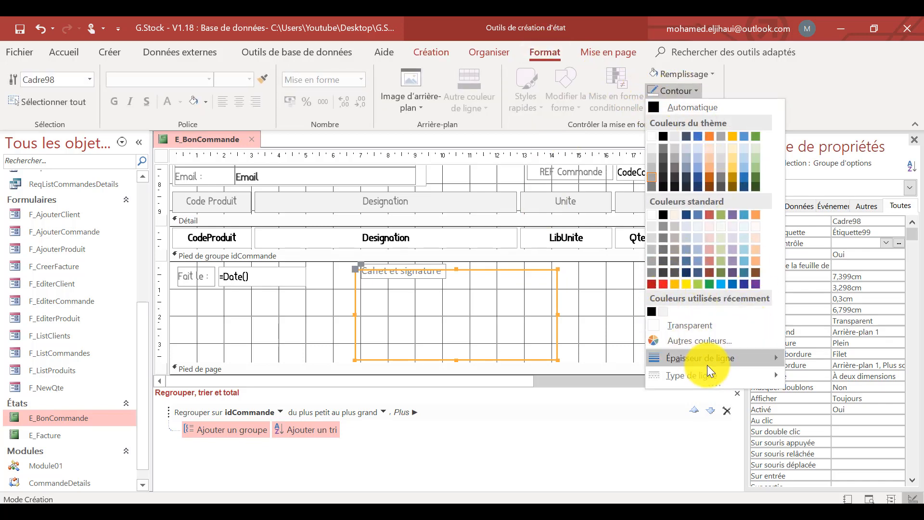
{"action": "mouse_move", "coordinate": [706, 358]}
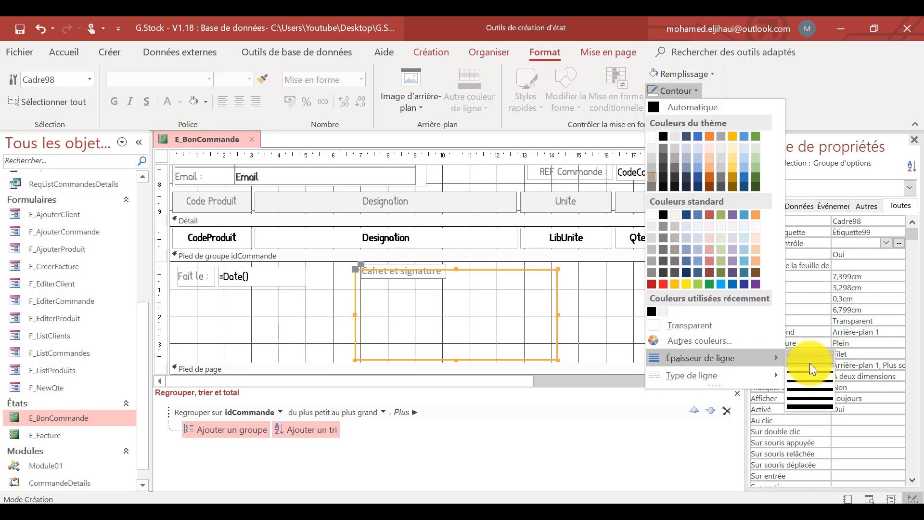
{"action": "left_click", "coordinate": [810, 364]}
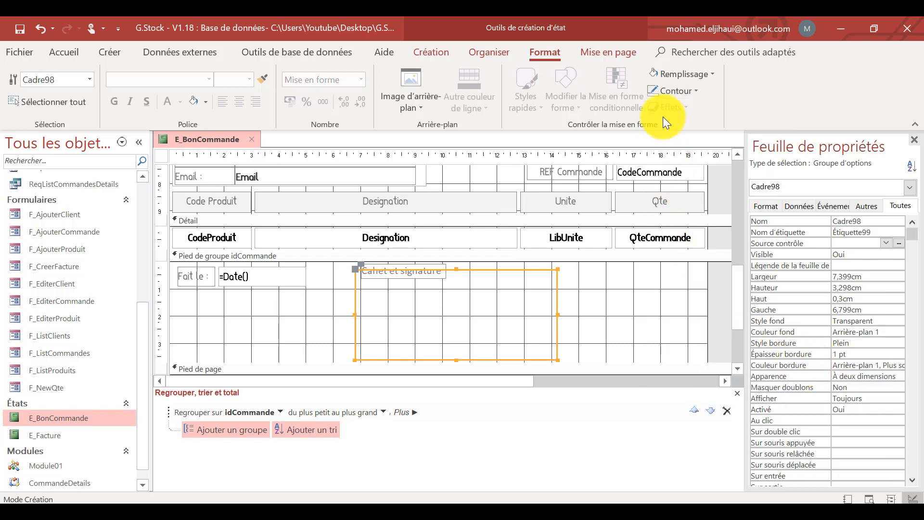
{"action": "left_click", "coordinate": [682, 94]}
{"action": "mouse_move", "coordinate": [725, 379]}
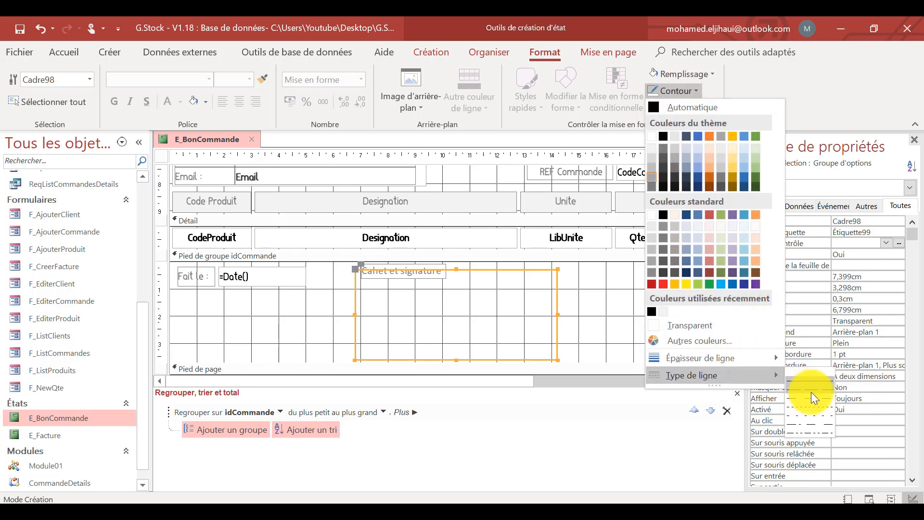
{"action": "left_click", "coordinate": [819, 406]}
{"action": "left_click", "coordinate": [594, 291]}
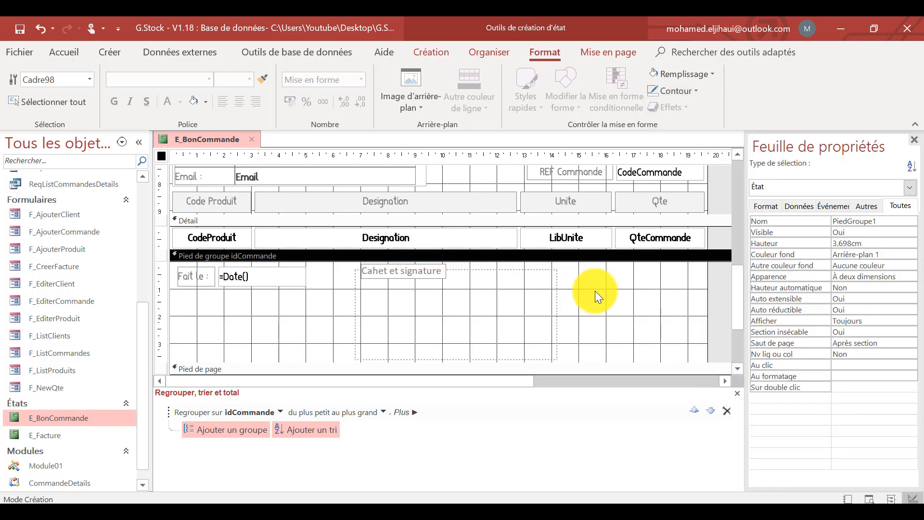
Make the "Cahet et signature" label bold with black text.
{"action": "left_click", "coordinate": [433, 271]}
{"action": "left_click", "coordinate": [64, 51]}
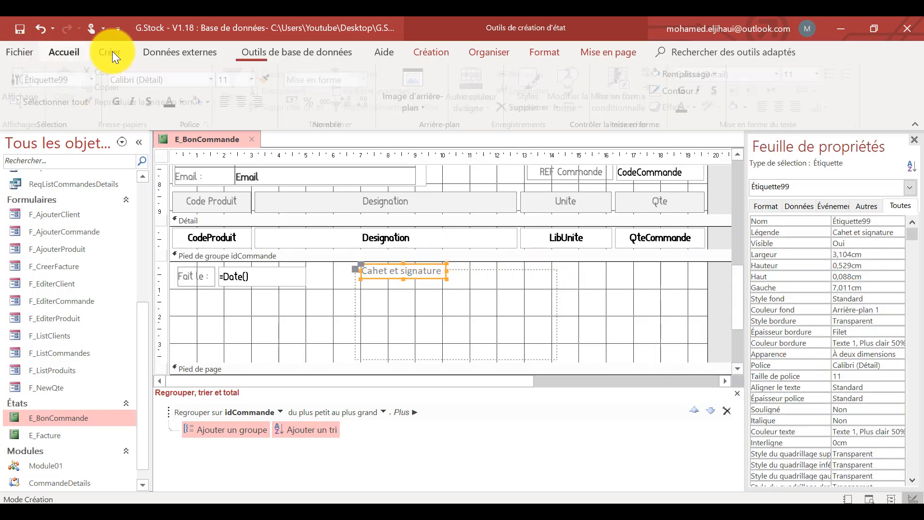
{"action": "left_click", "coordinate": [687, 90]}
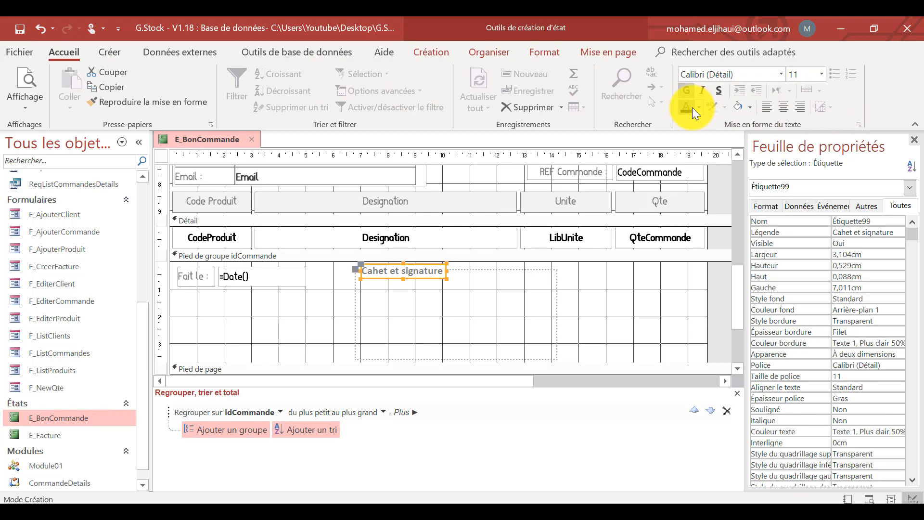
{"action": "left_click", "coordinate": [690, 108]}
{"action": "left_click", "coordinate": [605, 285]}
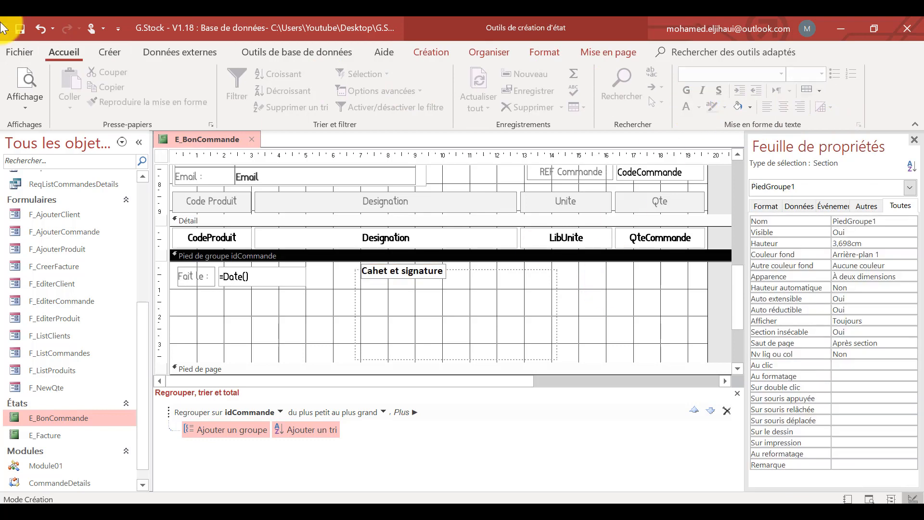
Preview the delivery note to check the product table and signature frame, and return to Design view.
{"action": "left_click", "coordinate": [27, 74]}
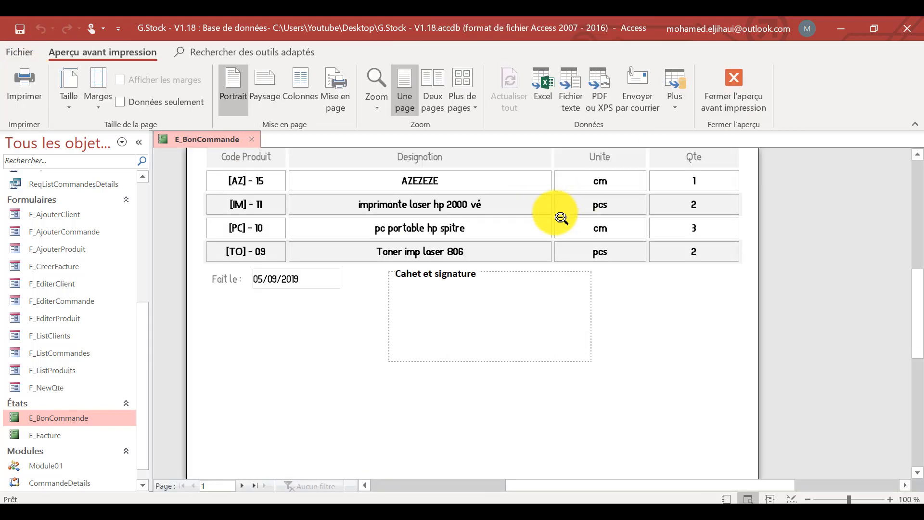
{"action": "left_click", "coordinate": [550, 193]}
{"action": "left_click", "coordinate": [551, 192]}
{"action": "scroll", "coordinate": [542, 240], "scroll_direction": "down", "scroll_amount": 3}
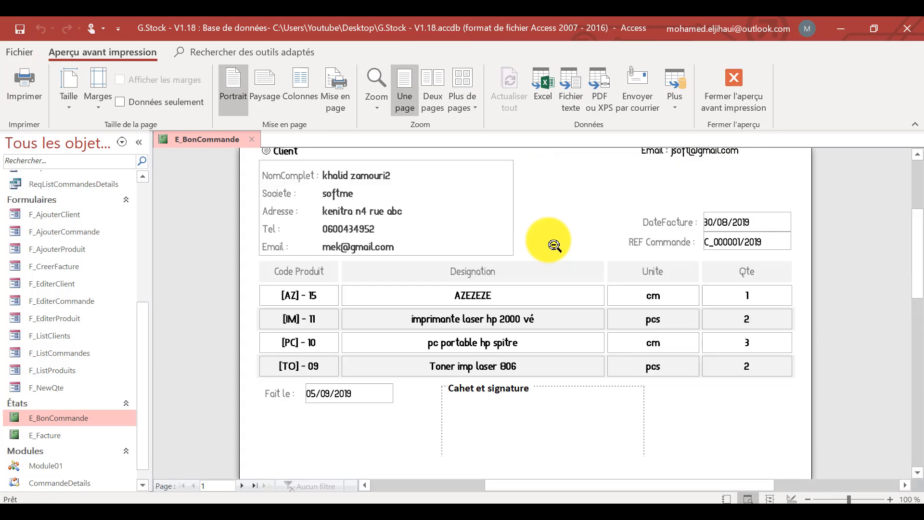
{"action": "right_click", "coordinate": [534, 221]}
{"action": "left_click", "coordinate": [471, 258]}
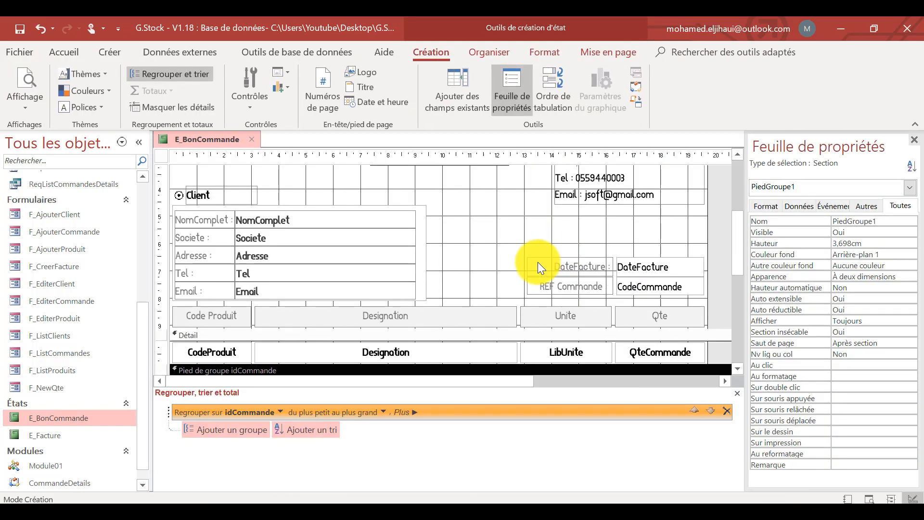
Preview the E_Facture report and page through its invoices to compare how they are separated.
{"action": "scroll", "coordinate": [542, 264], "scroll_direction": "down", "scroll_amount": 5}
{"action": "left_click", "coordinate": [556, 229]}
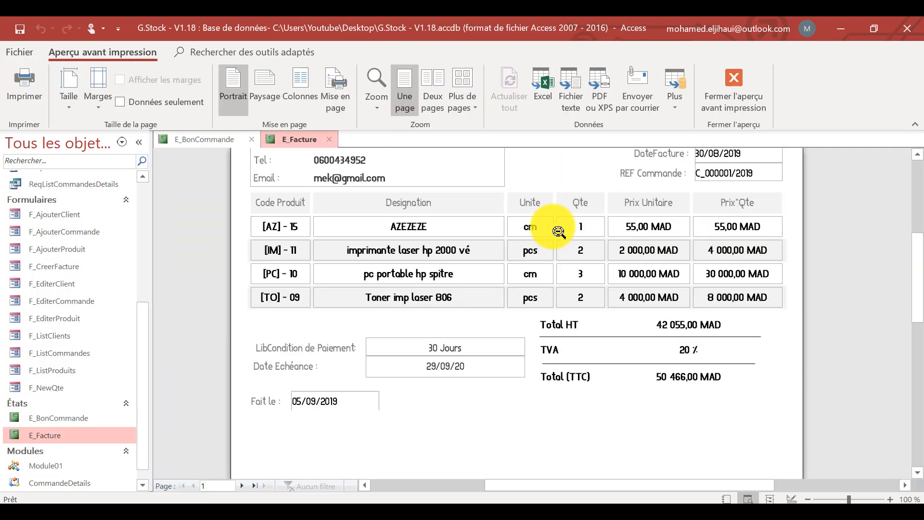
{"action": "left_click", "coordinate": [556, 230]}
{"action": "left_click", "coordinate": [242, 483]}
{"action": "left_click", "coordinate": [242, 484]}
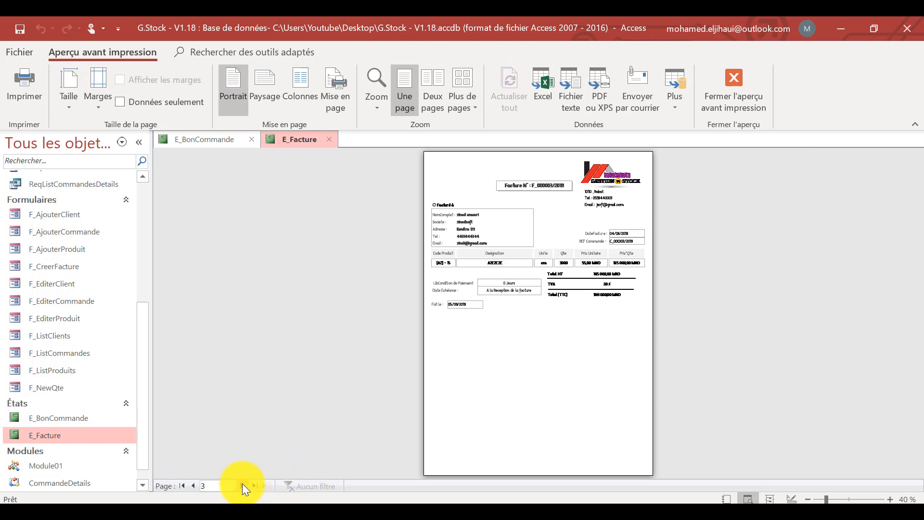
{"action": "left_click", "coordinate": [242, 484]}
{"action": "left_click", "coordinate": [203, 484]}
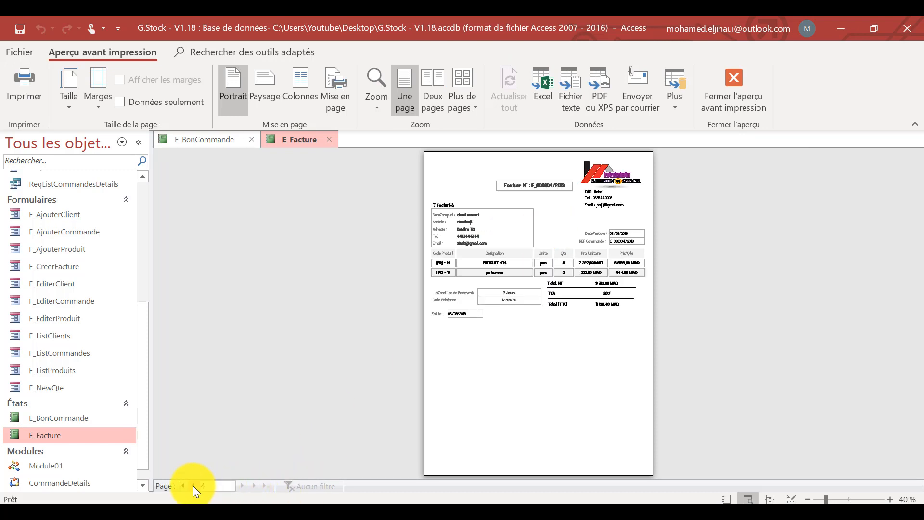
Check the Saut de page property of E_Facture's idCommande group footer in Design view and save the report.
{"action": "right_click", "coordinate": [535, 199]}
{"action": "left_click", "coordinate": [449, 245]}
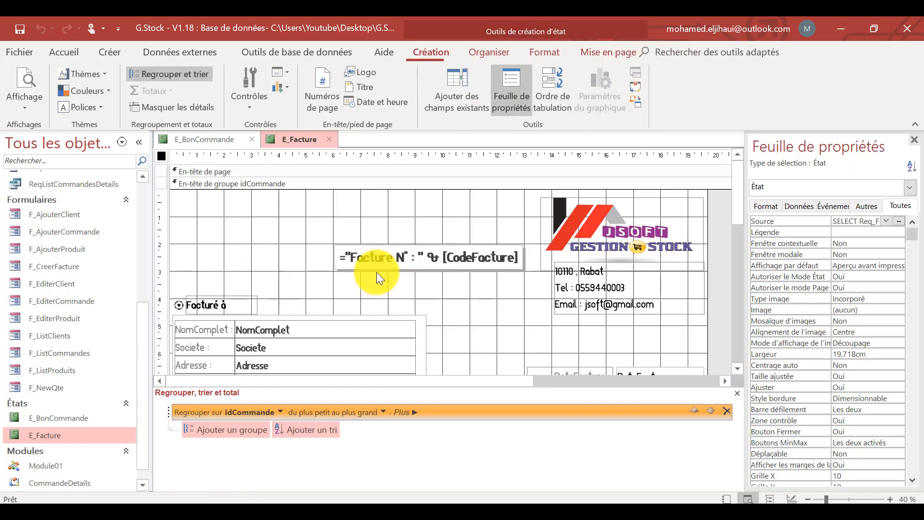
{"action": "scroll", "coordinate": [377, 272], "scroll_direction": "down", "scroll_amount": 10}
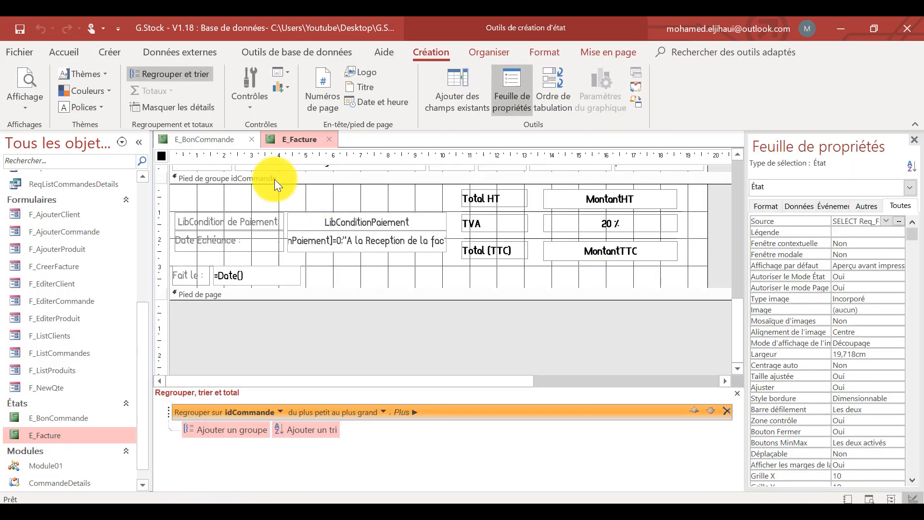
{"action": "left_click", "coordinate": [268, 179]}
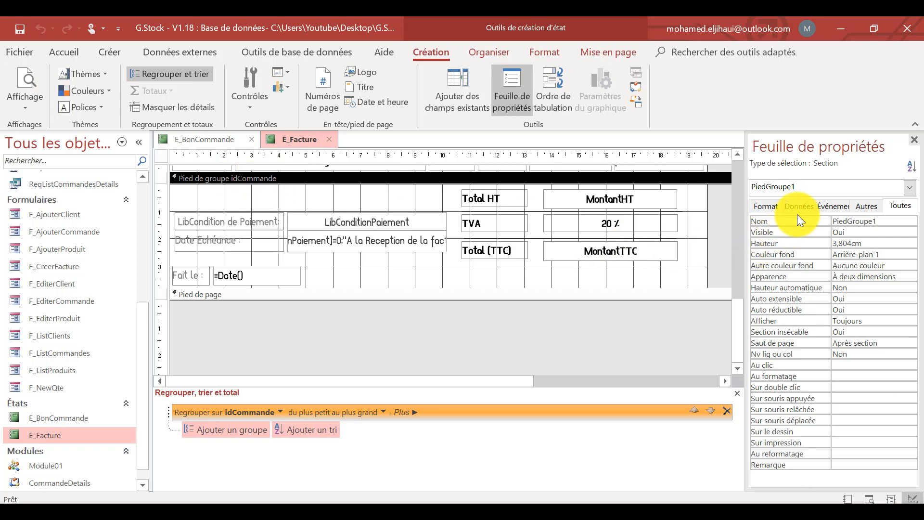
{"action": "left_click", "coordinate": [761, 206]}
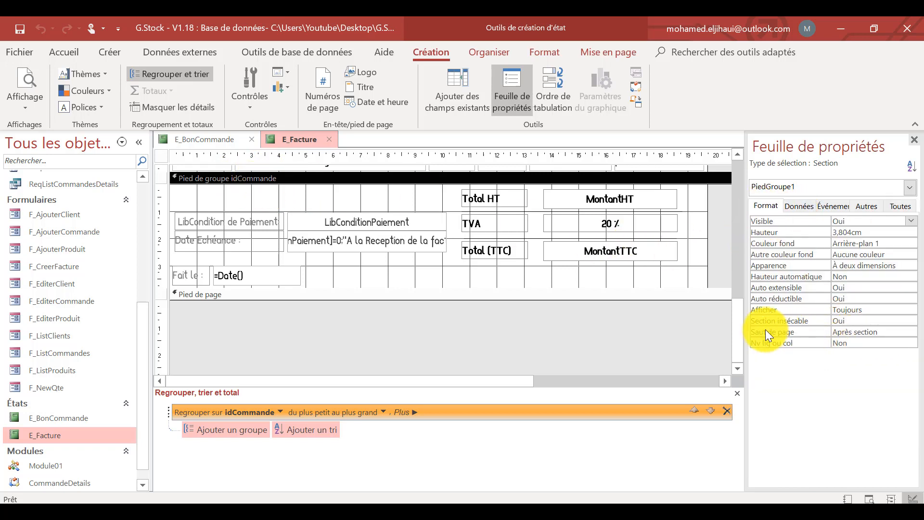
{"action": "left_click", "coordinate": [886, 332]}
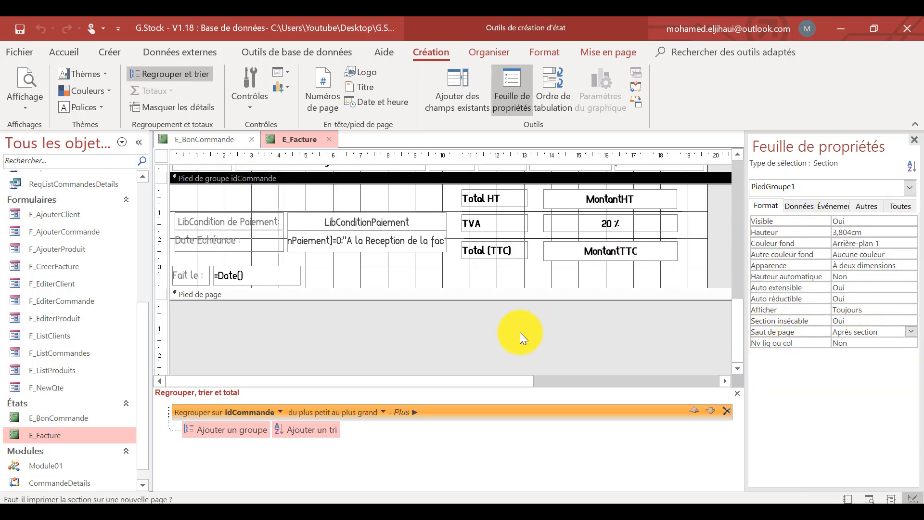
{"action": "left_click", "coordinate": [21, 29]}
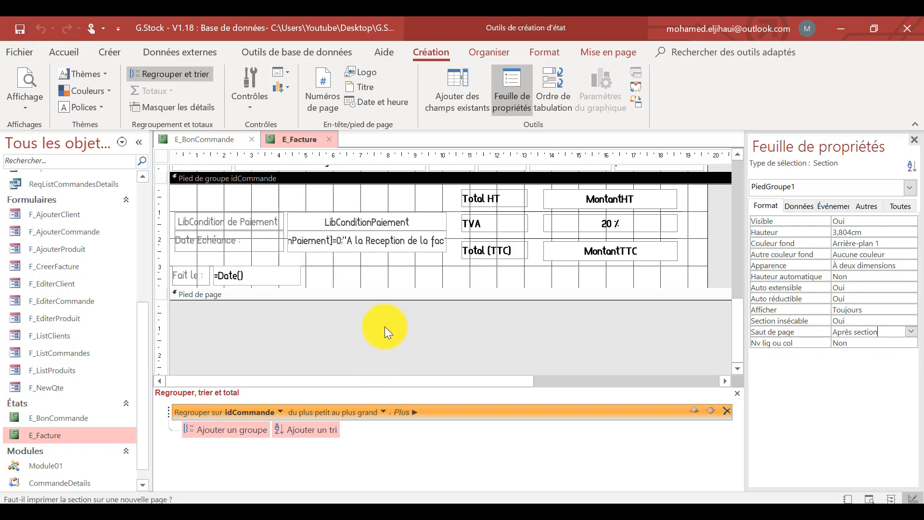